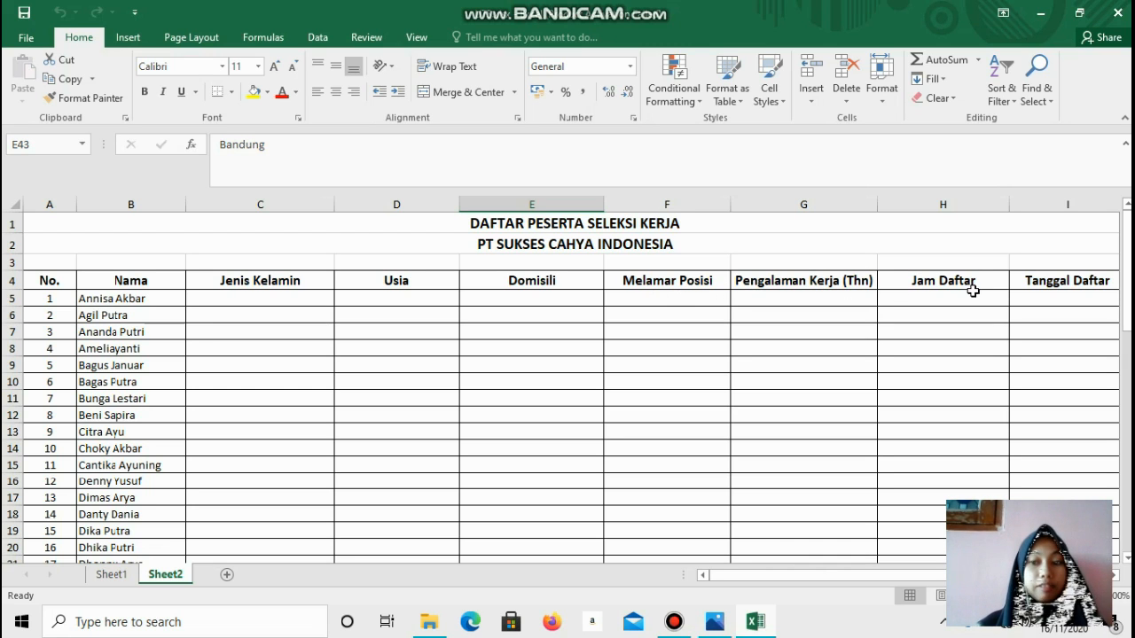
# Set up data validation on the Jenis Kelamin cells C5:C34 of the participant table with List as the allowed type
pyautogui.moveTo(1125, 268); pyautogui.dragTo(1124, 278)
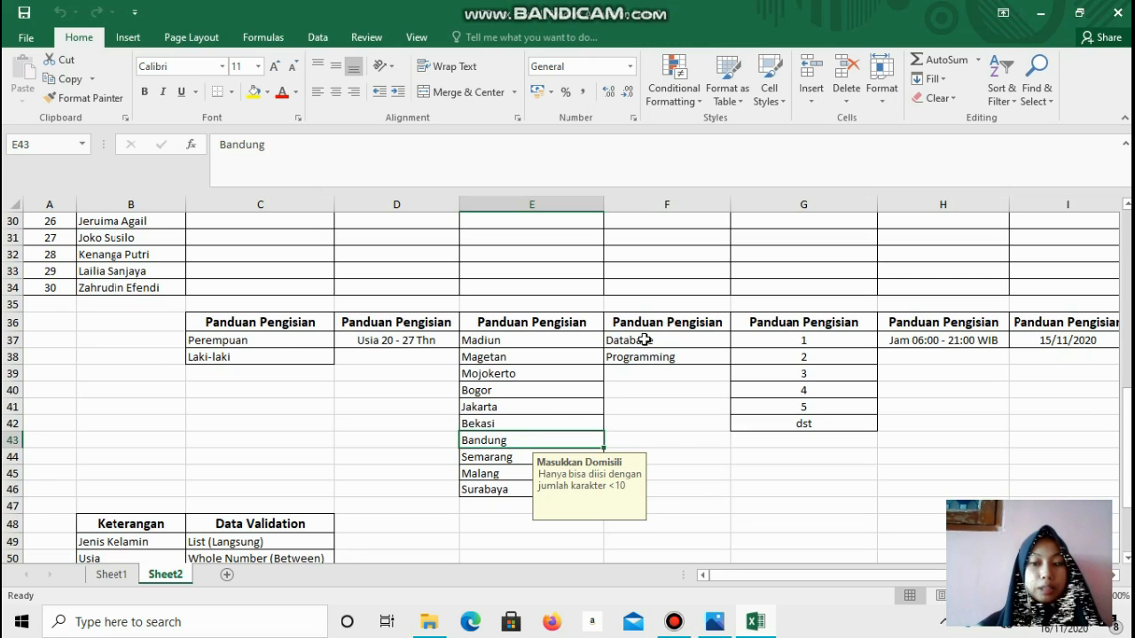
pyautogui.moveTo(1124, 394); pyautogui.dragTo(1124, 404)
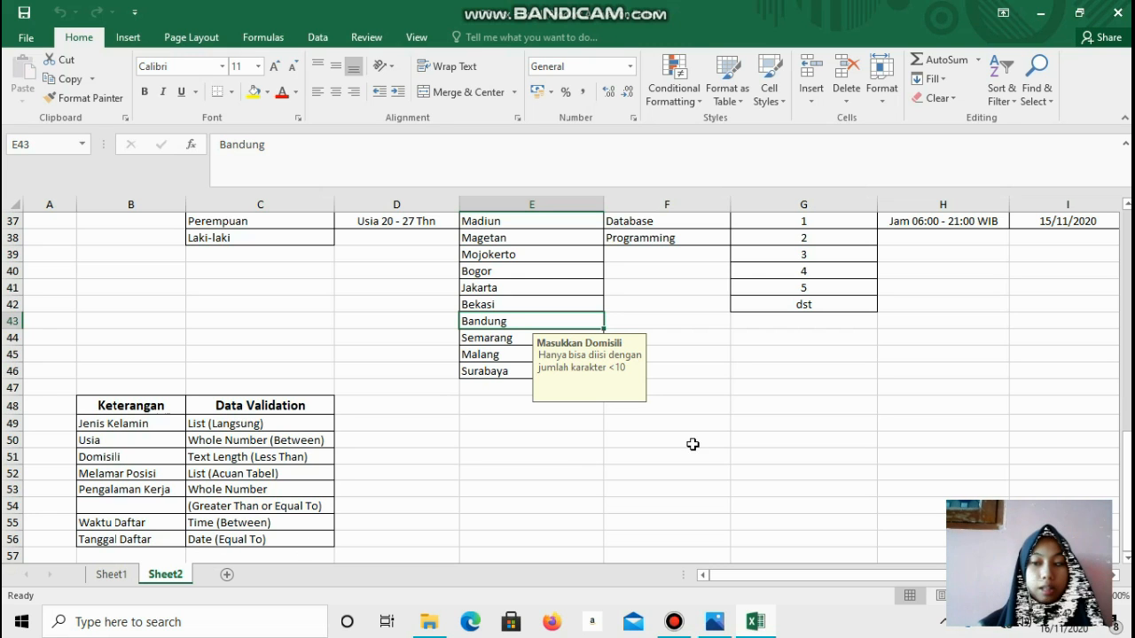
pyautogui.moveTo(1127, 474); pyautogui.dragTo(1128, 246)
pyautogui.moveTo(272, 298); pyautogui.dragTo(268, 533)
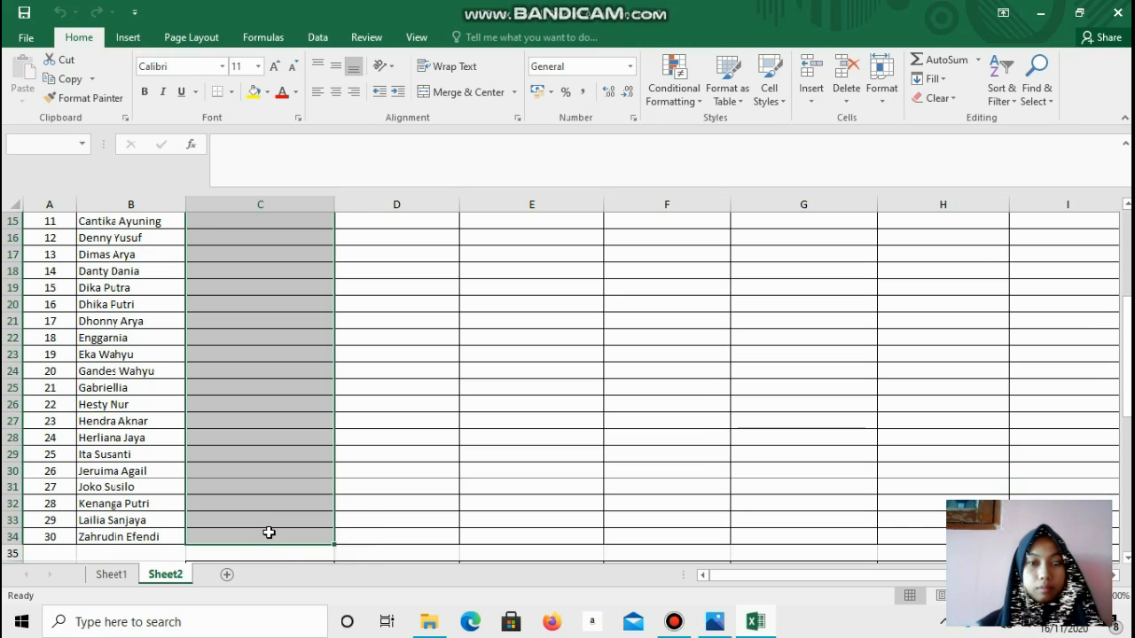
pyautogui.click(324, 39)
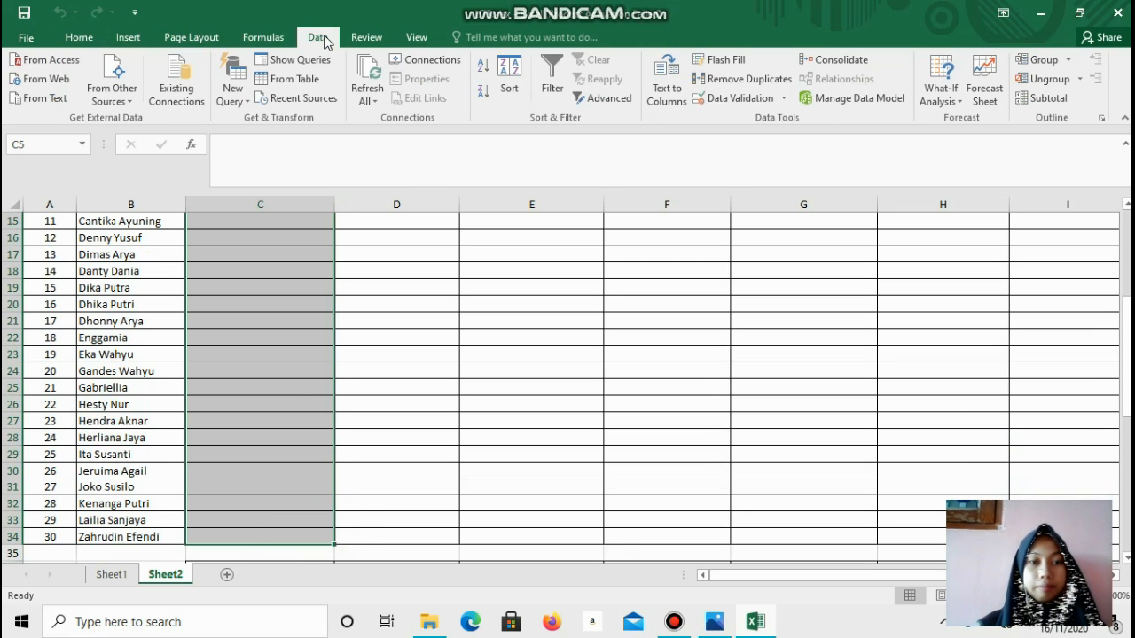
pyautogui.click(740, 103)
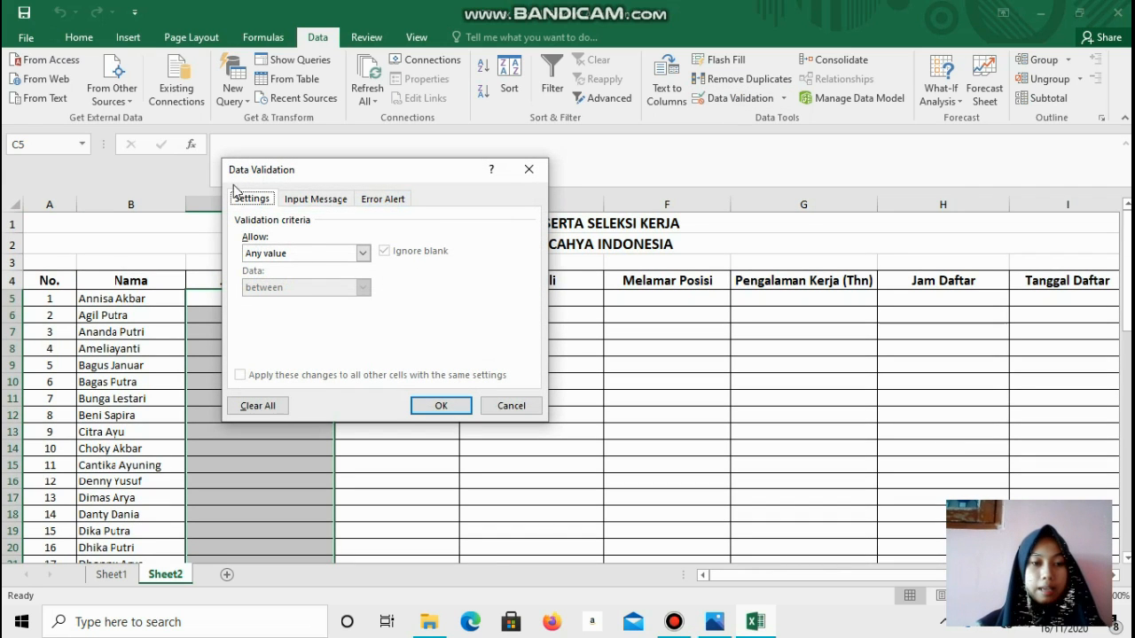
pyautogui.click(362, 253)
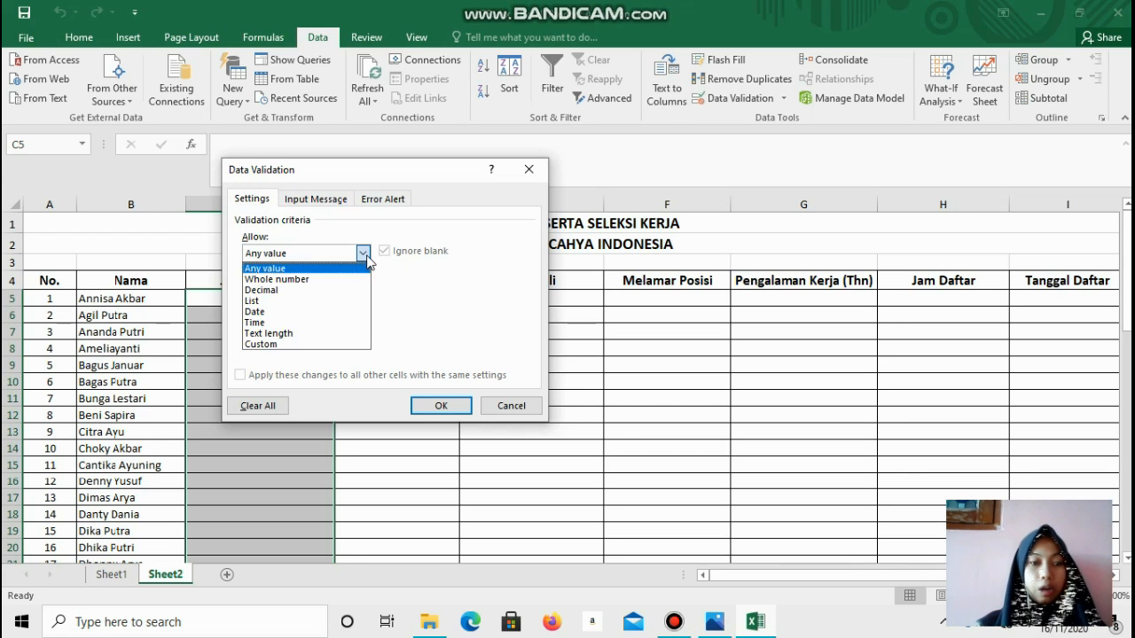
pyautogui.click(322, 303)
# Enter "Perempuan; Laki-laki" as the source of the validation list
pyautogui.click(327, 323)
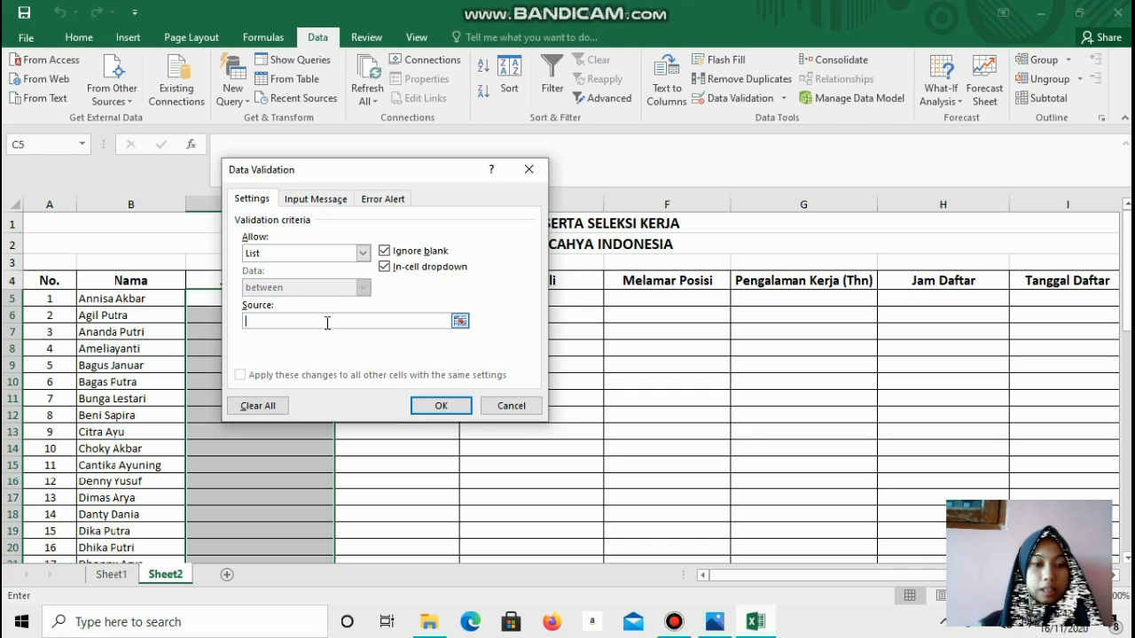
pyautogui.press('capslock')
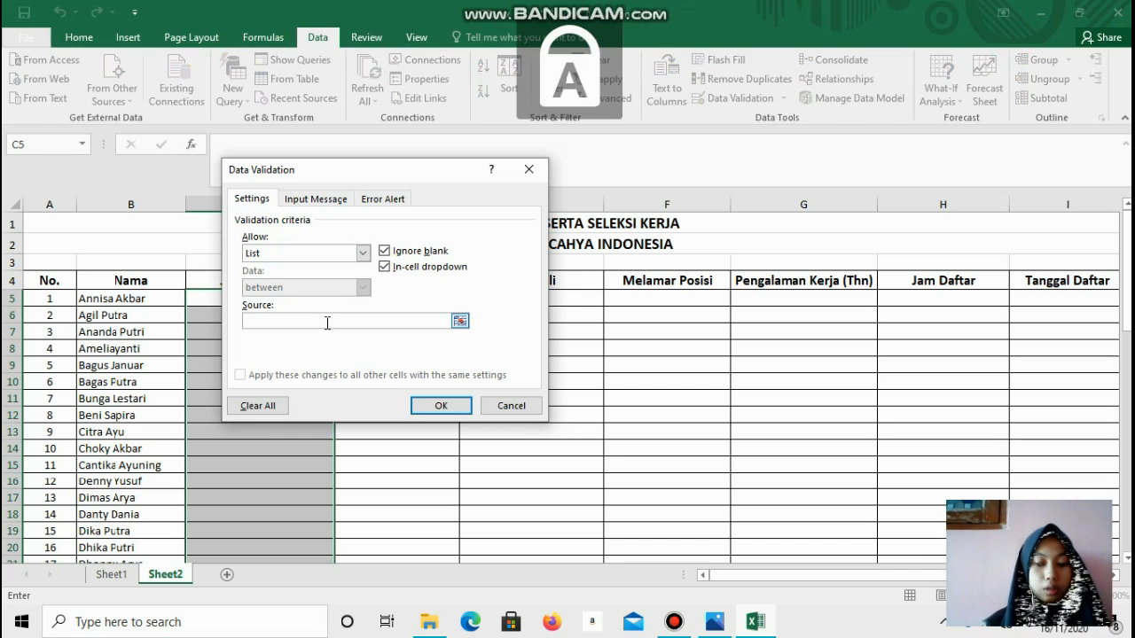
pyautogui.write('P')
pyautogui.press('capslock')
pyautogui.write('erempuan')
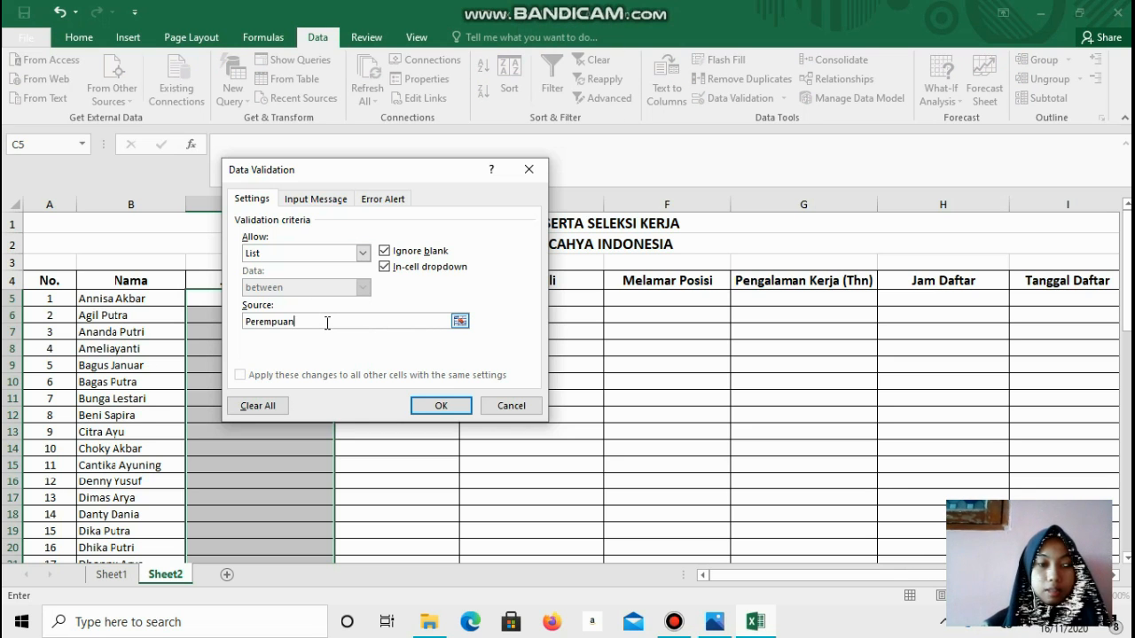
pyautogui.write(';')
pyautogui.press('capslock')
pyautogui.write('L')
pyautogui.press('capslock')
pyautogui.write('aki-l')
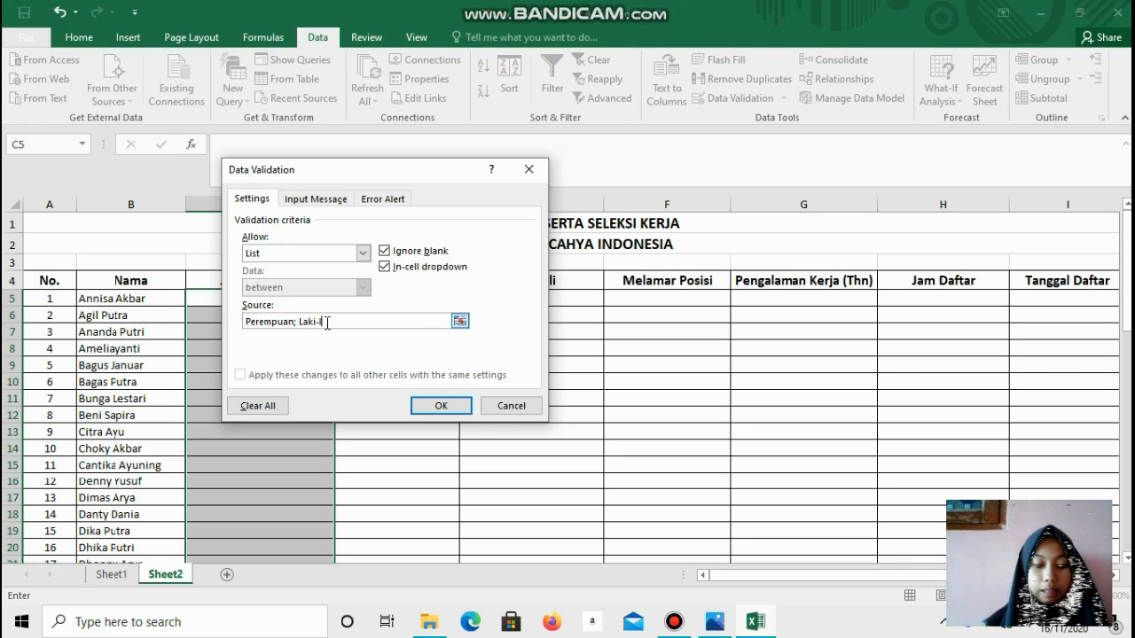
pyautogui.write('aki')
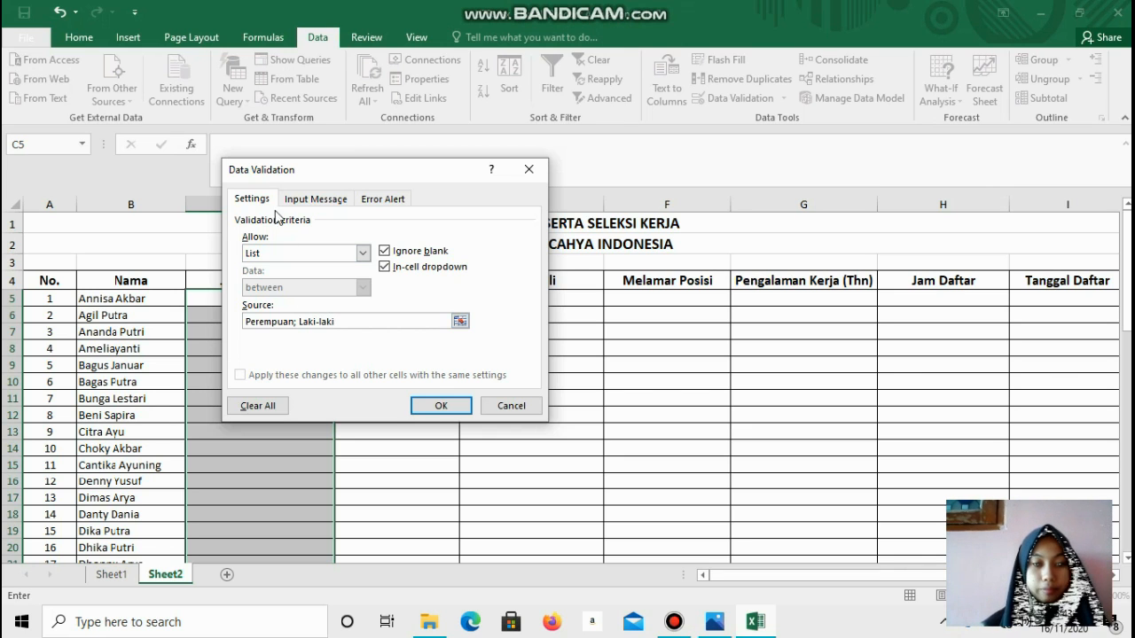
# Title the validation's input message "Masukkan Jenis Kelamin"
pyautogui.click(335, 199)
pyautogui.click(293, 275)
pyautogui.press('capslock')
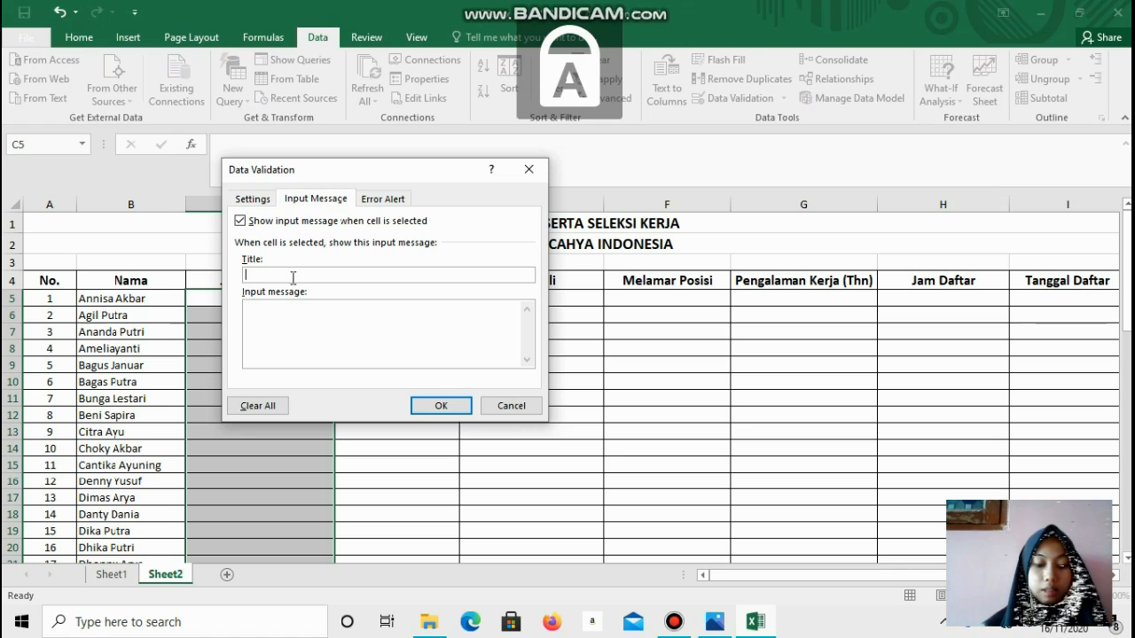
pyautogui.write('M')
pyautogui.press('capslock')
pyautogui.write('asukkan')
pyautogui.press('capslock')
pyautogui.write('J')
pyautogui.press('capslock')
pyautogui.write('enis')
pyautogui.press('capslock')
pyautogui.write('K')
pyautogui.press('capslock')
pyautogui.write('elam')
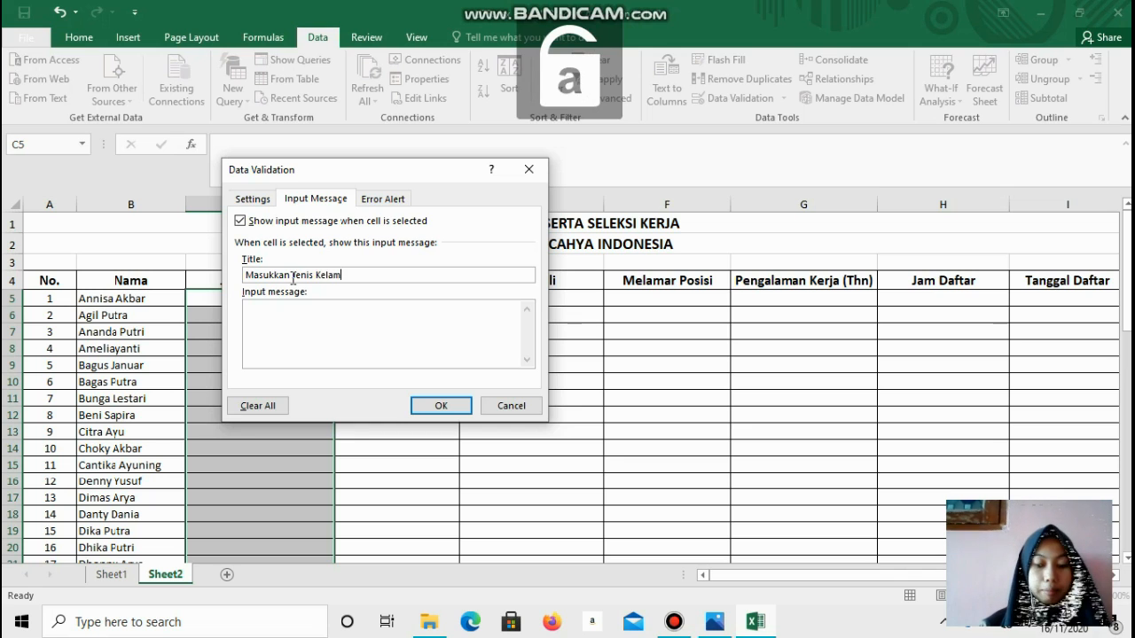
pyautogui.write('in')
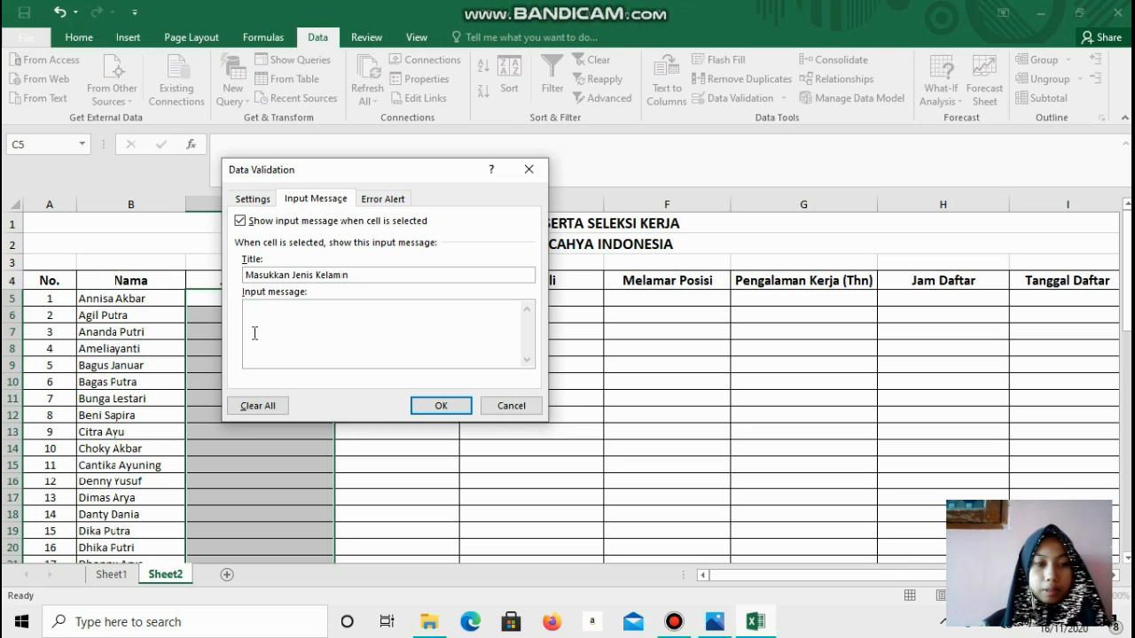
# Write the input message text "Hanya bisa diisi dengan jenis kelamin Perempuan atau Laki-laki"
pyautogui.press('capslock')
pyautogui.write('H')
pyautogui.press('capslock')
pyautogui.write('anya ')
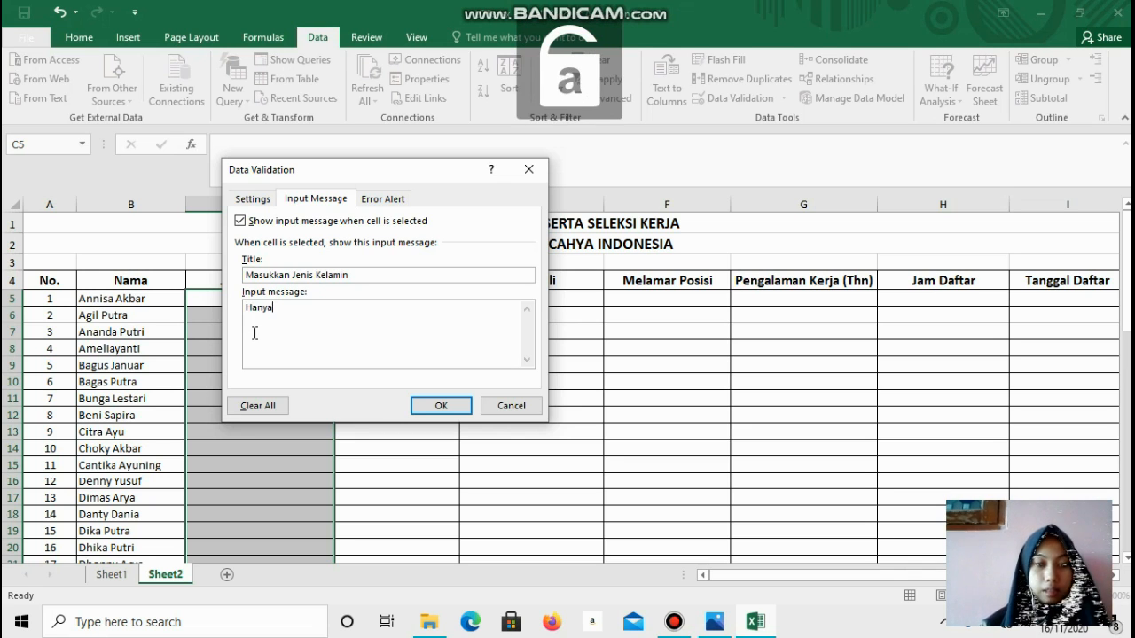
pyautogui.write('bisa')
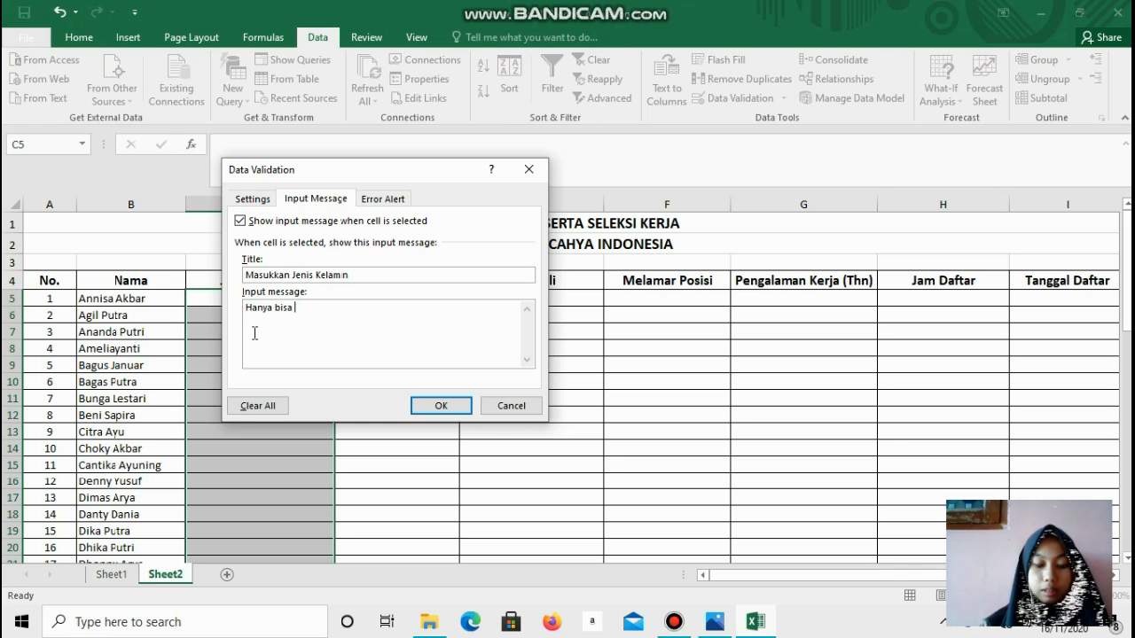
pyautogui.write(' diisi')
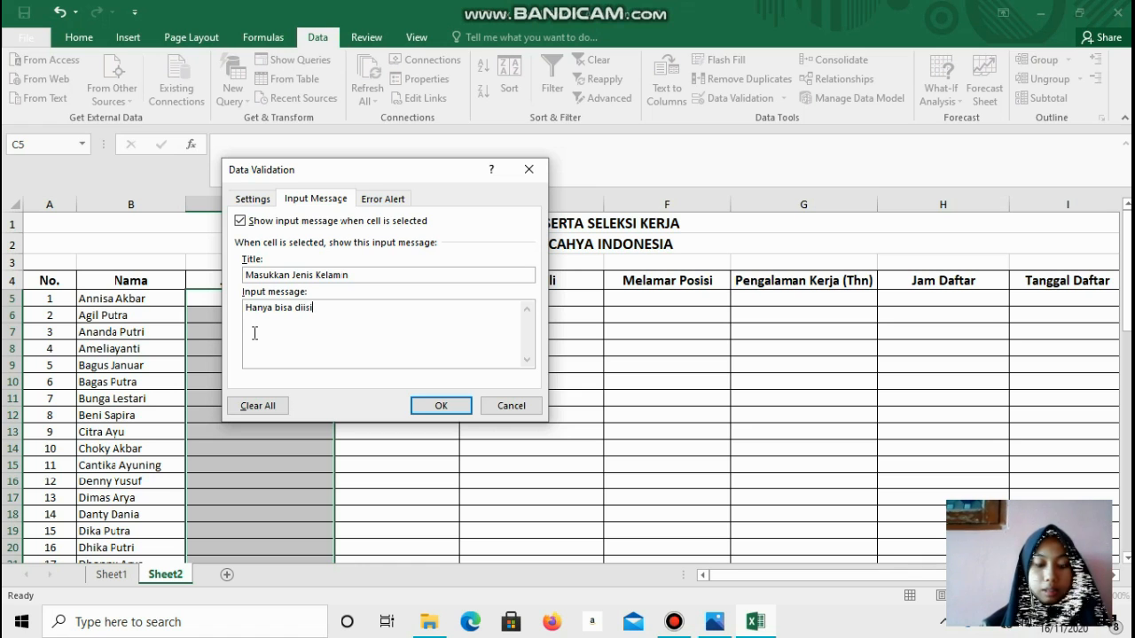
pyautogui.write(' dengan jenis kelam')
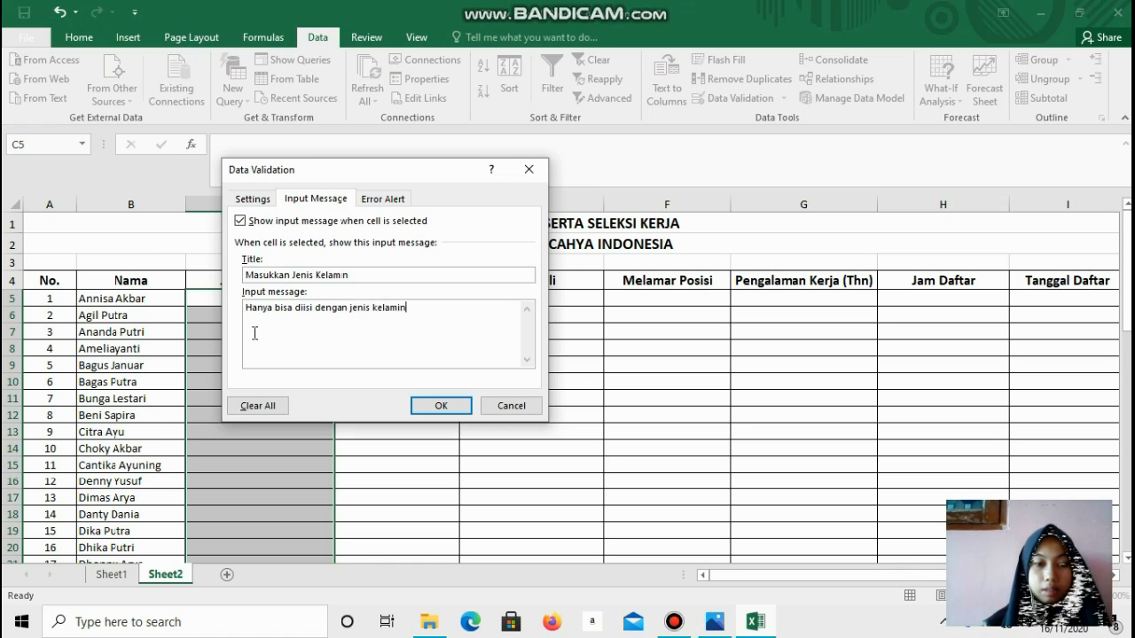
pyautogui.write('in Perem')
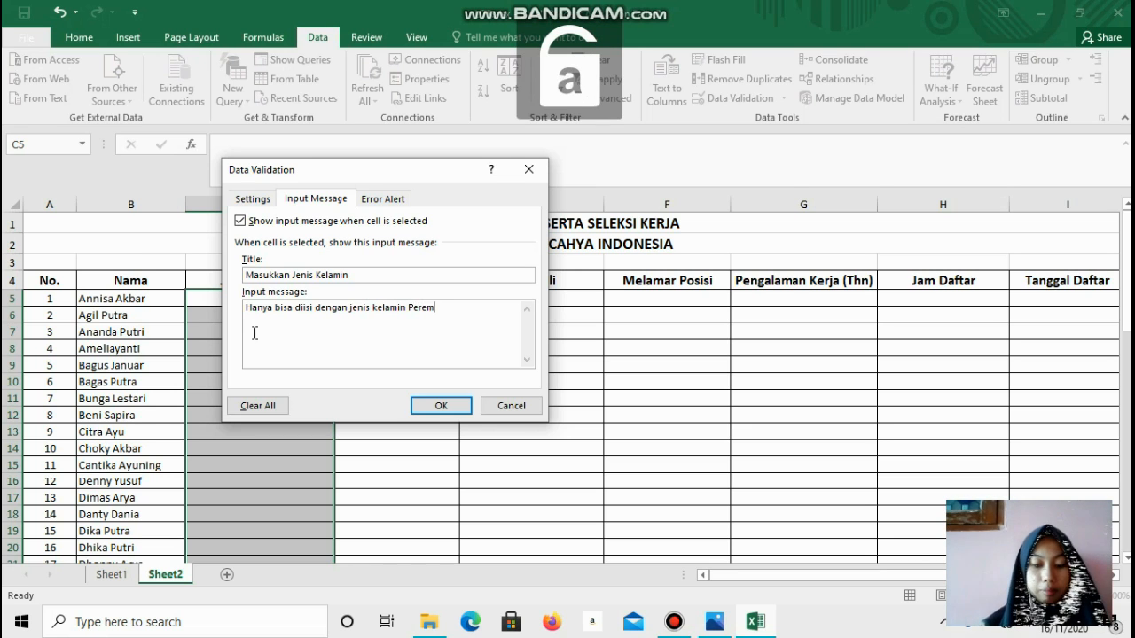
pyautogui.write('puan atau Laki-')
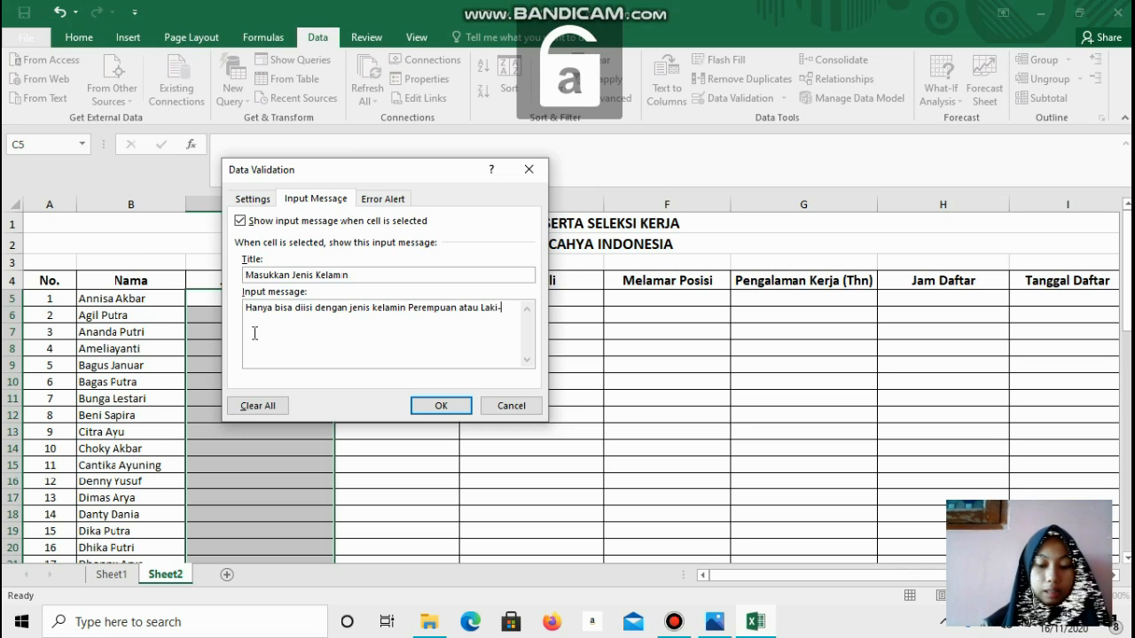
pyautogui.write('lai')
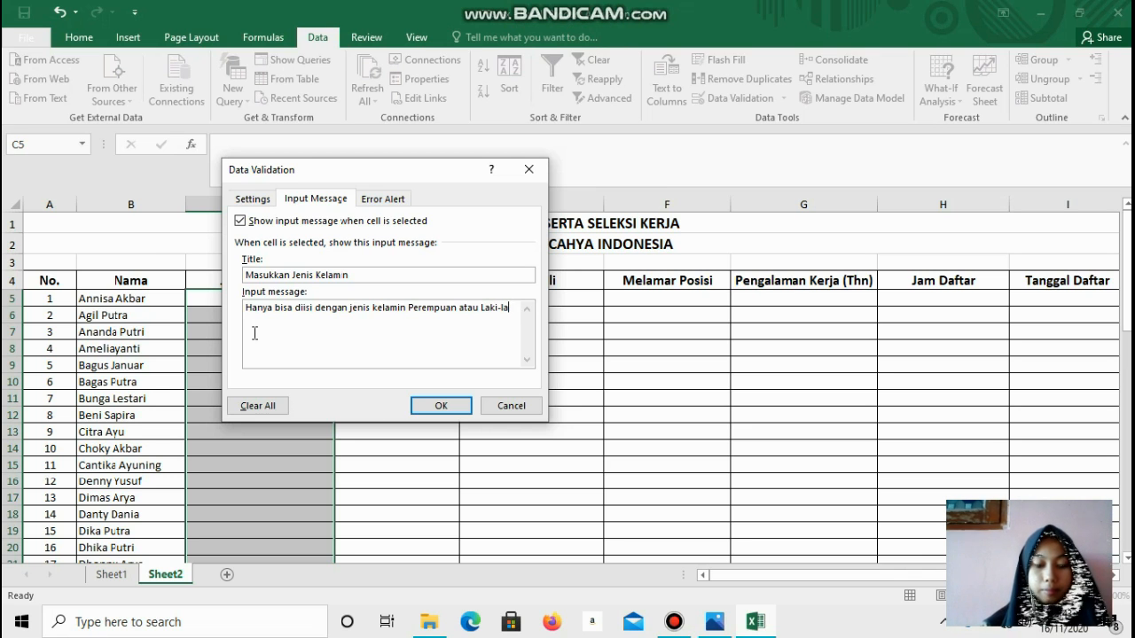
# Set the validation's error alert to the Information style with the title "Input Tidak Sesuai"
pyautogui.click(387, 200)
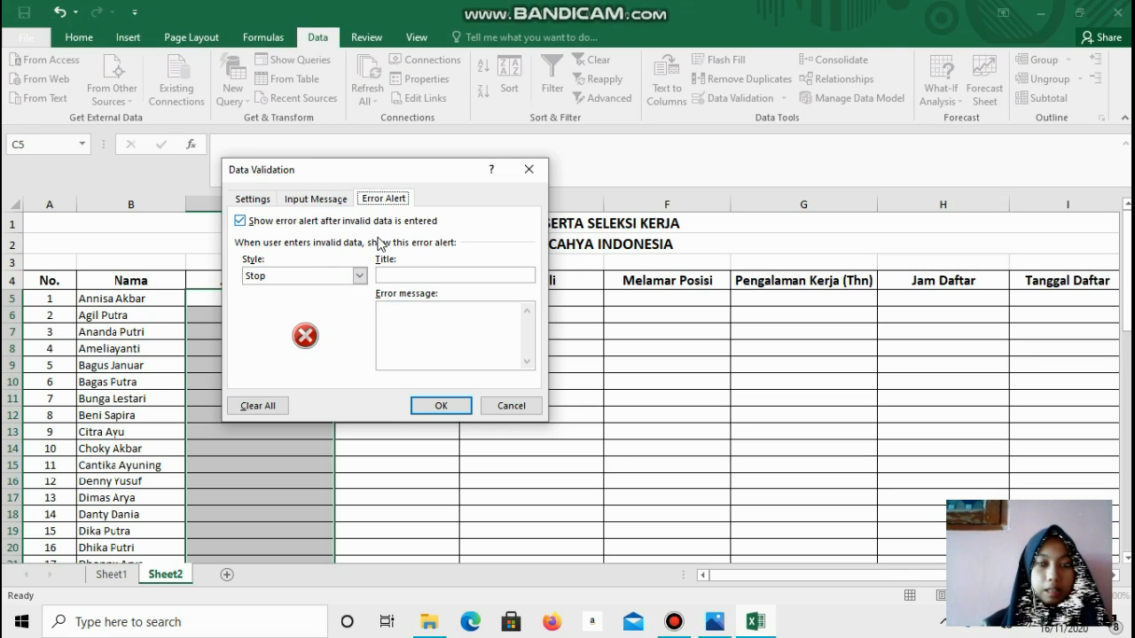
pyautogui.click(359, 276)
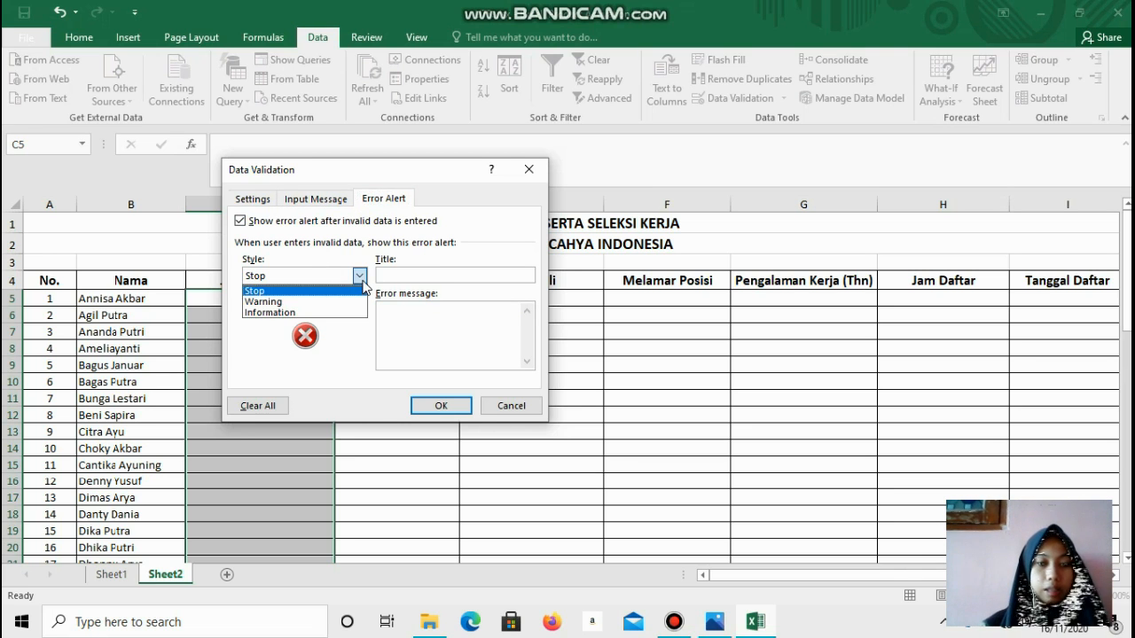
pyautogui.click(335, 312)
pyautogui.click(406, 278)
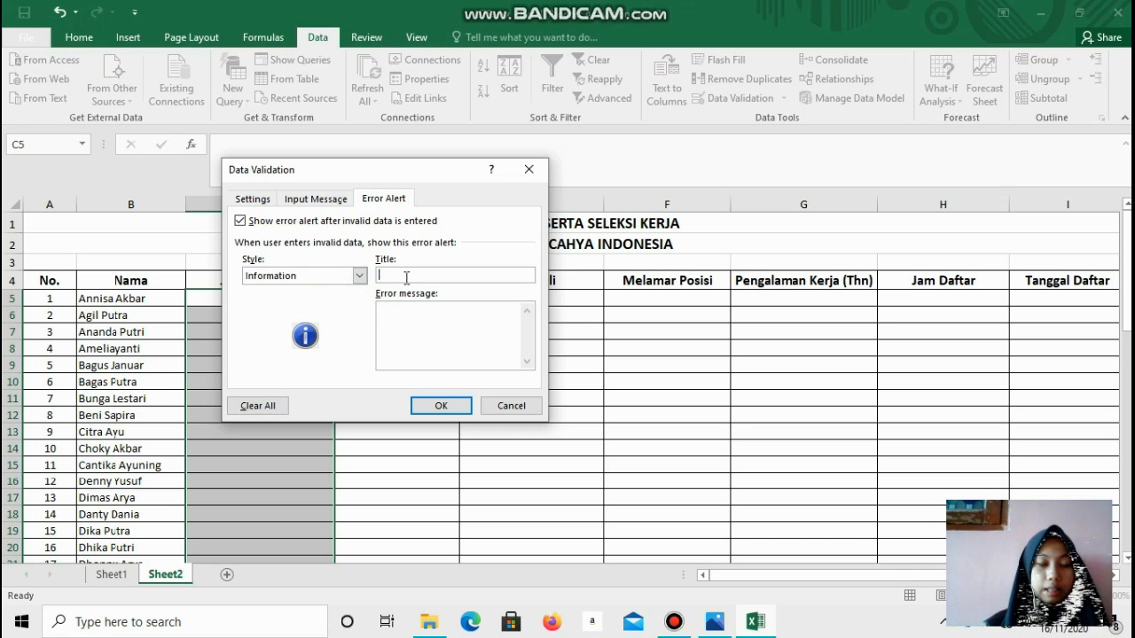
pyautogui.press('capslock')
pyautogui.write('Input')
pyautogui.press('capslock')
pyautogui.write('T')
pyautogui.press('capslock')
pyautogui.write('idak')
pyautogui.press('capslock')
pyautogui.write('S')
pyautogui.press('capslock')
pyautogui.write('esuai')
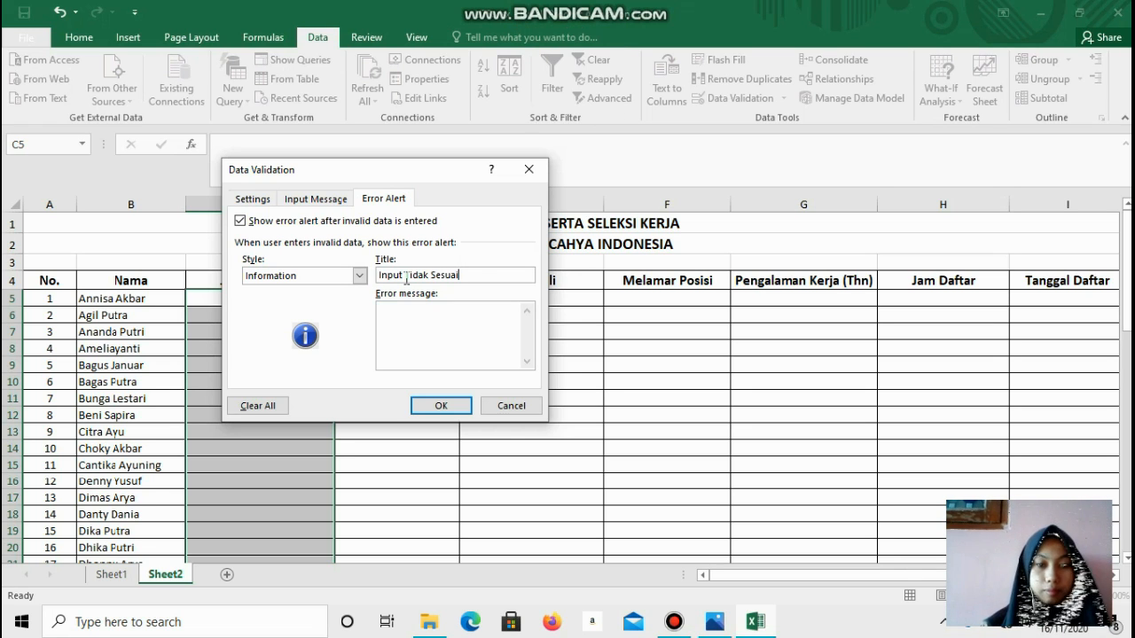
# Enter the error message "Input yang anda masukkan bukan jenis kelamin Perempuan atau Laki-laki" and apply the validation
pyautogui.click(414, 325)
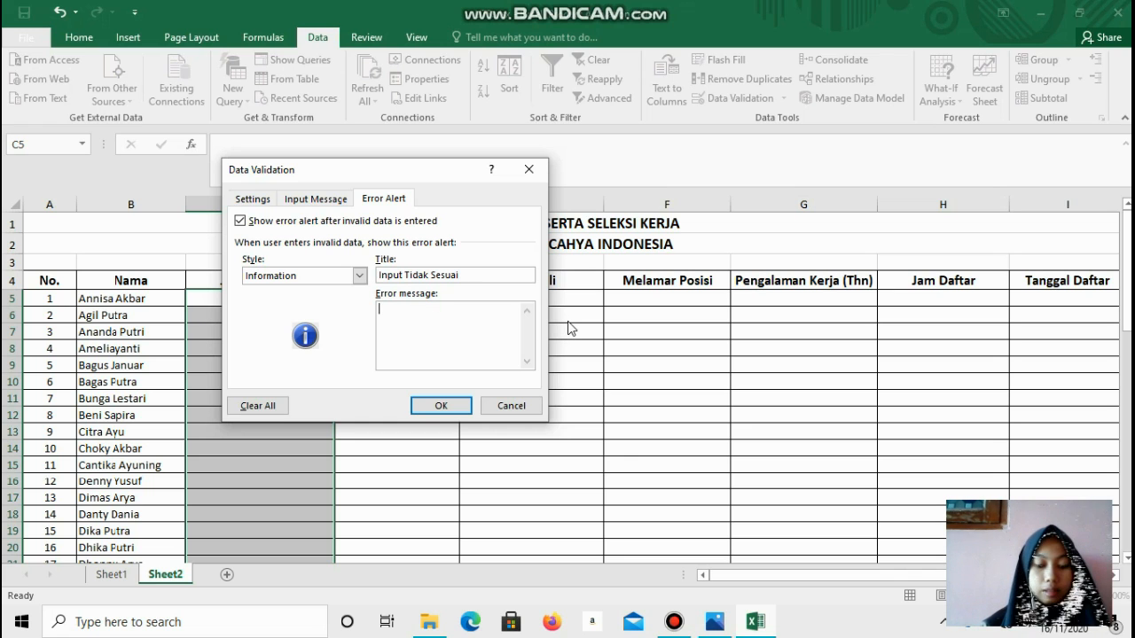
pyautogui.press('capslock')
pyautogui.write('I')
pyautogui.press('capslock')
pyautogui.write('nput')
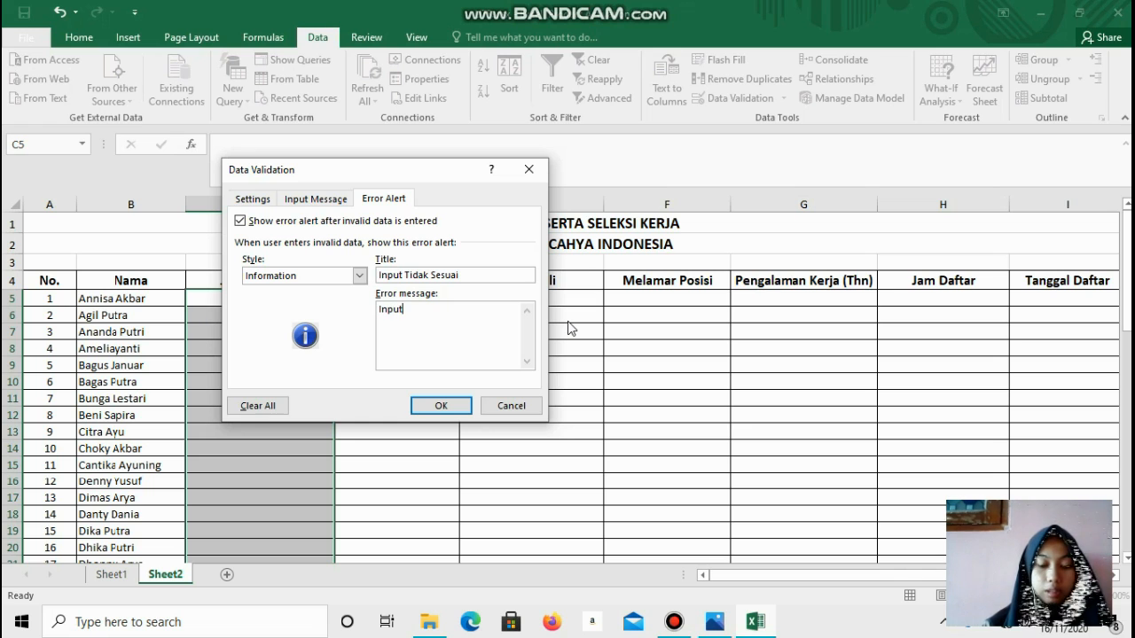
pyautogui.write(' yang anda masukkan')
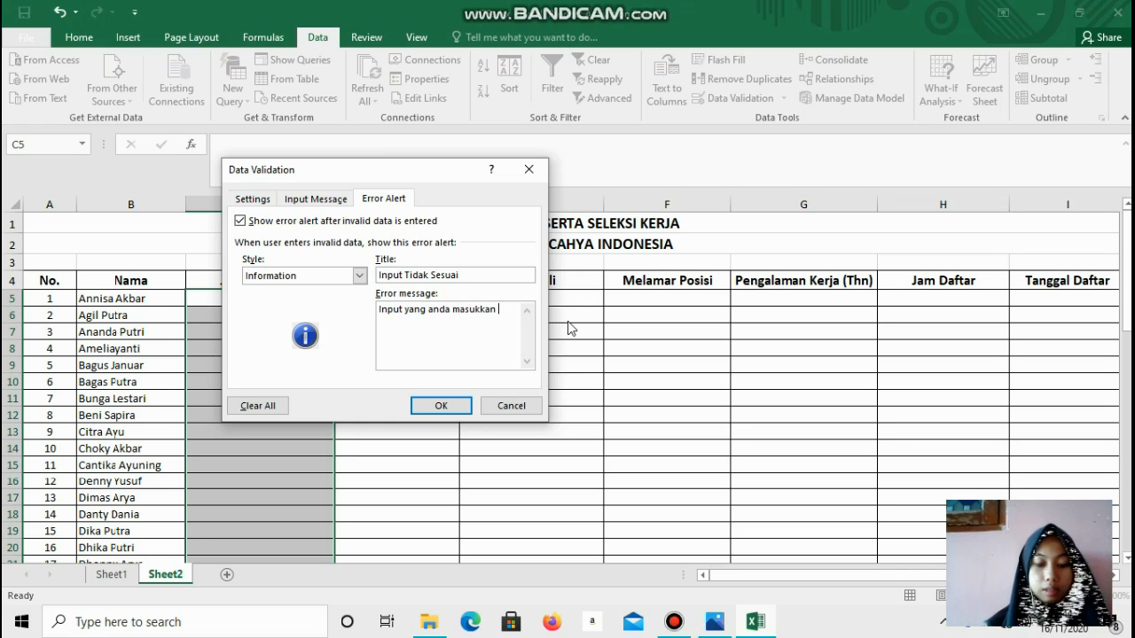
pyautogui.write(' bukan je')
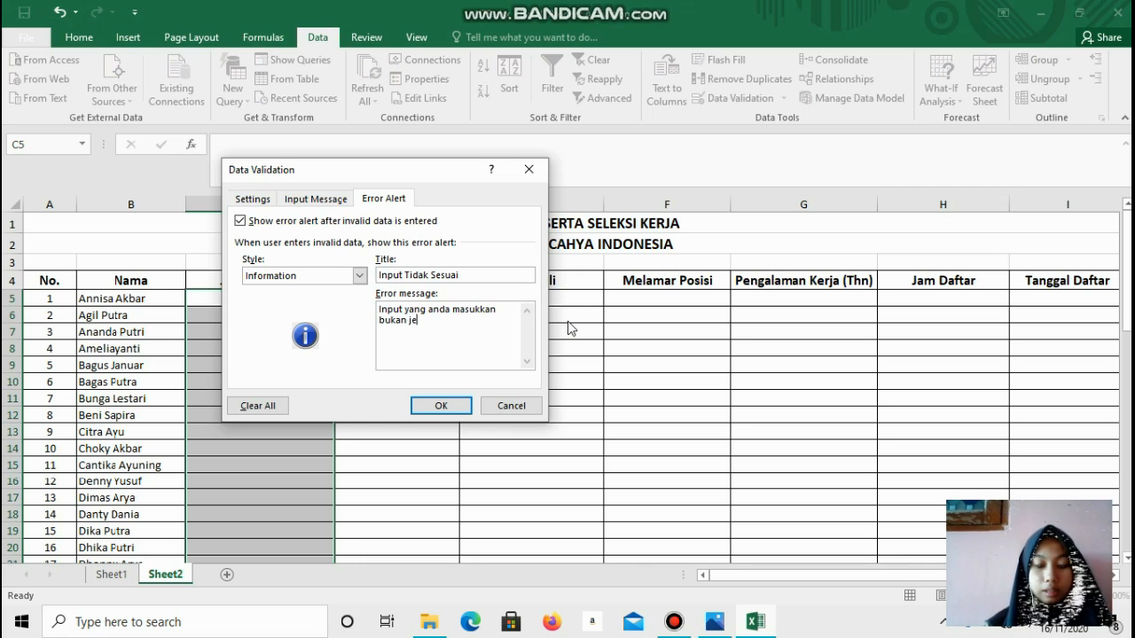
pyautogui.write('nis kelamin Perem')
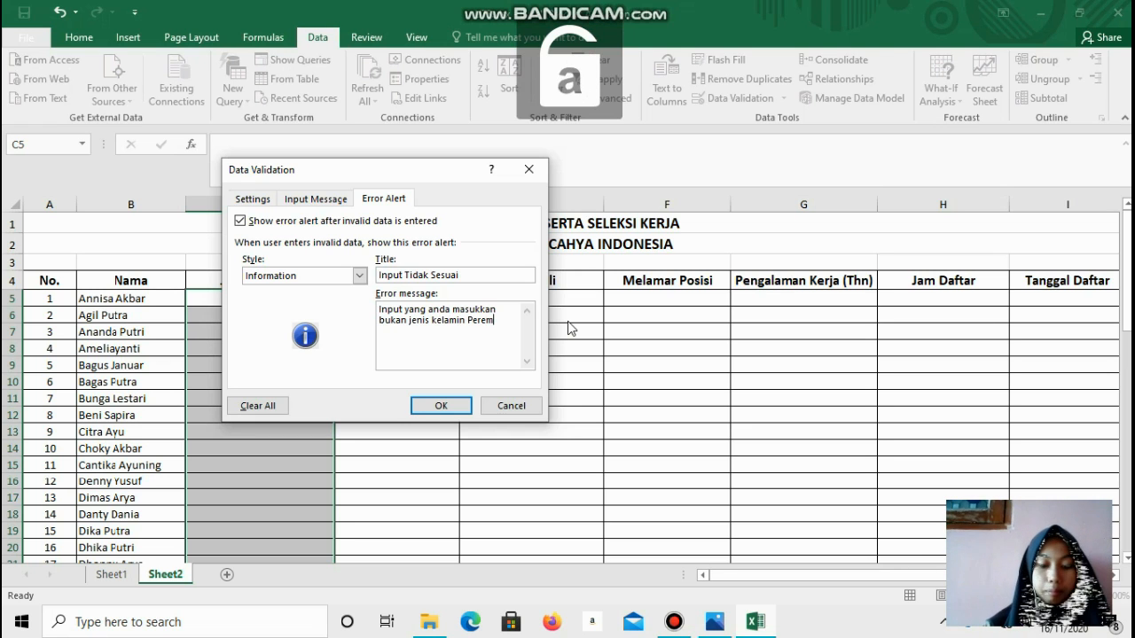
pyautogui.write('puan atau')
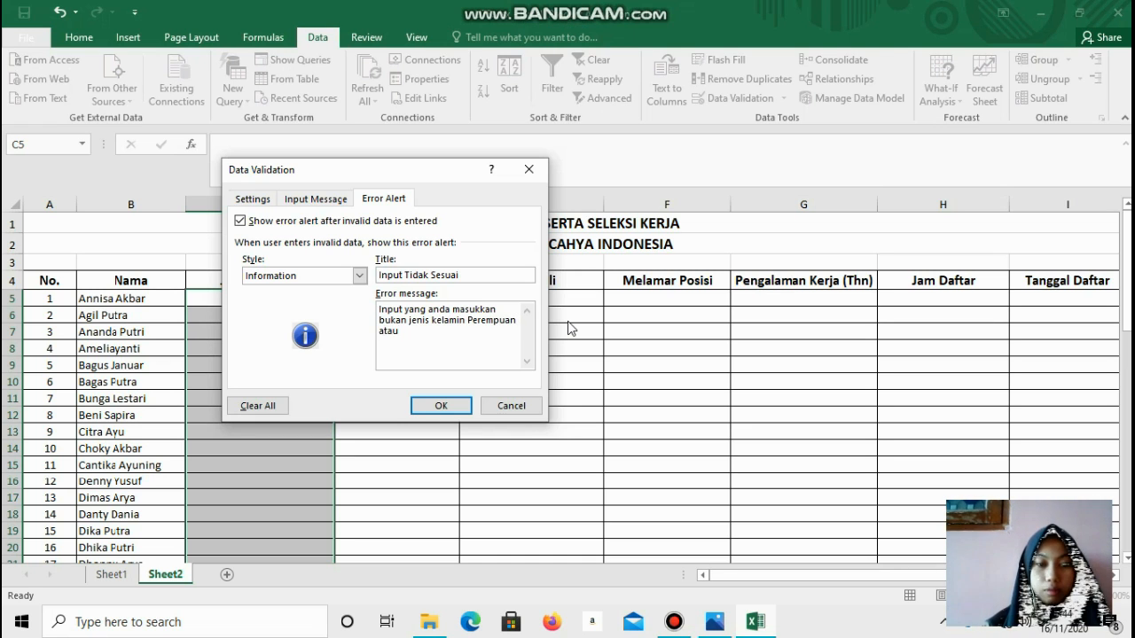
pyautogui.write(' Laki-laki')
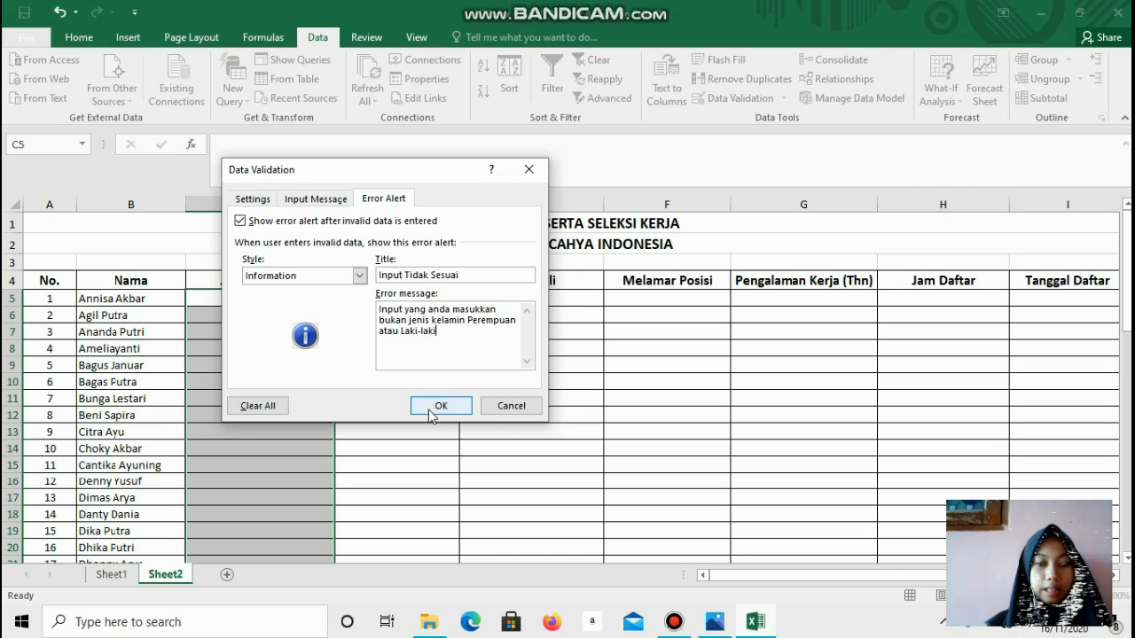
pyautogui.click(431, 406)
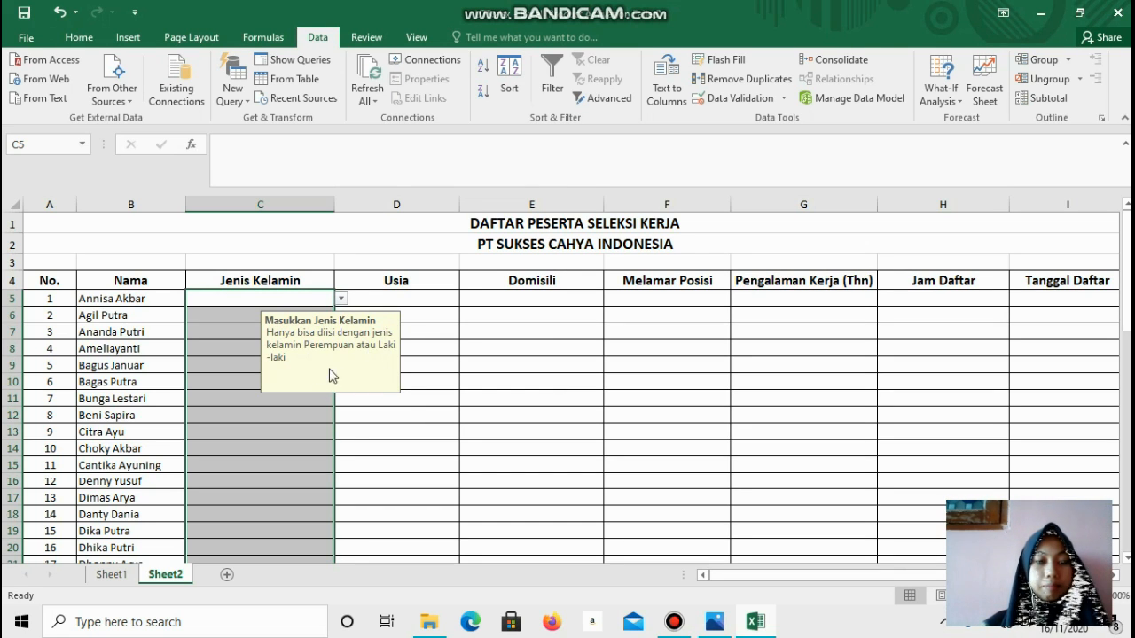
# Choose Perempuan, Laki-laki and Perempuan from the validation lists in cells C5, C6 and C7 of the Jenis Kelamin column
pyautogui.click(220, 298)
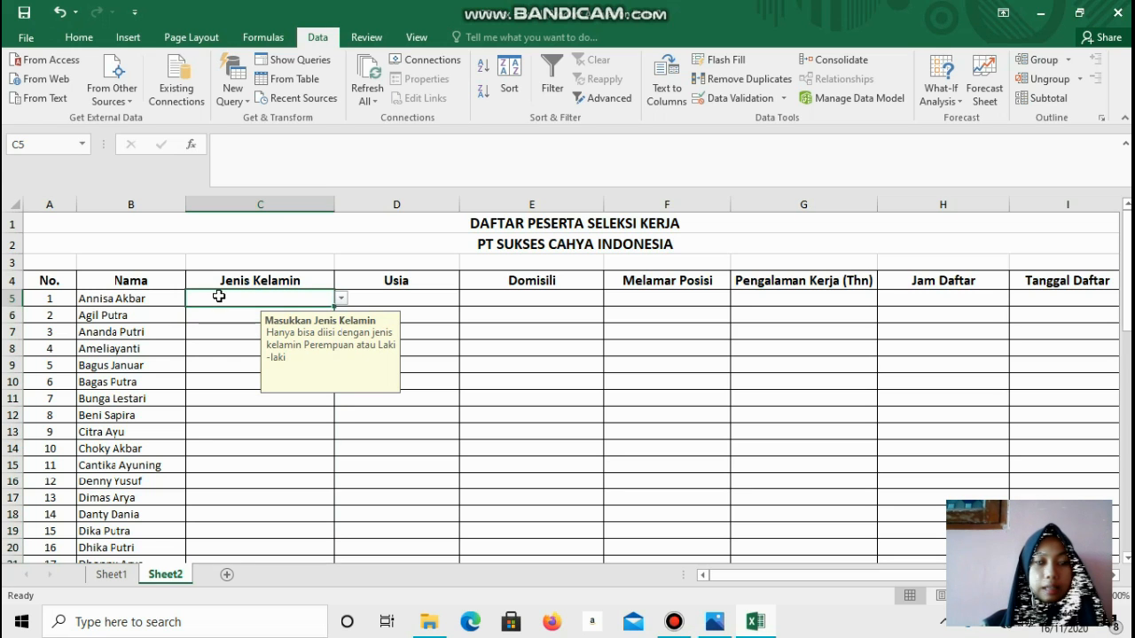
pyautogui.click(341, 301)
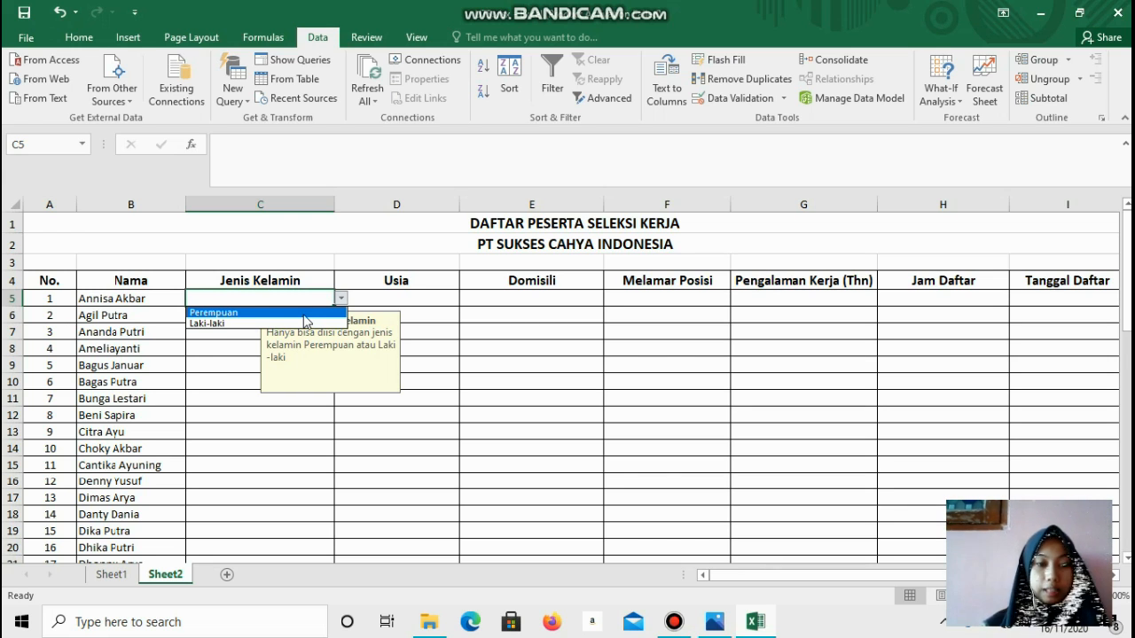
pyautogui.click(305, 315)
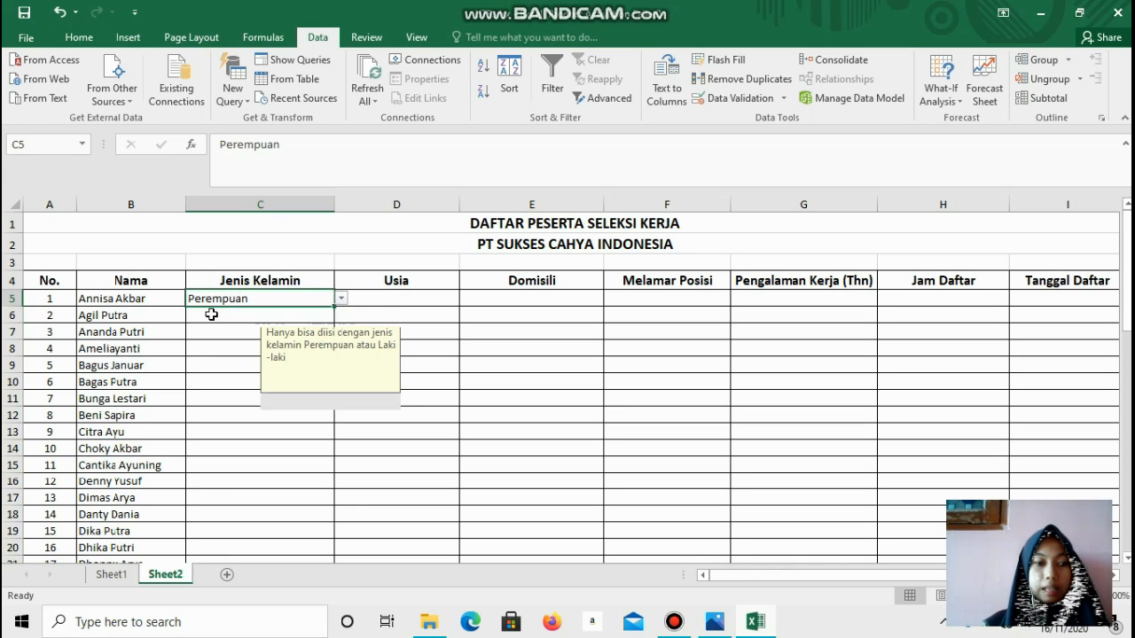
pyautogui.click(211, 315)
pyautogui.click(341, 317)
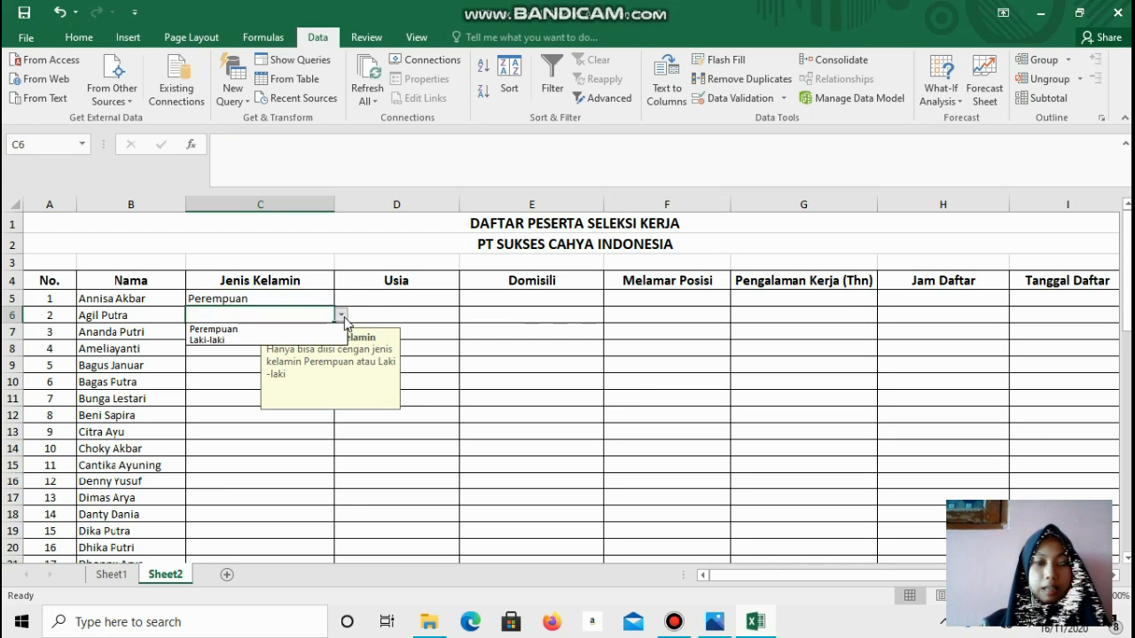
pyautogui.click(302, 342)
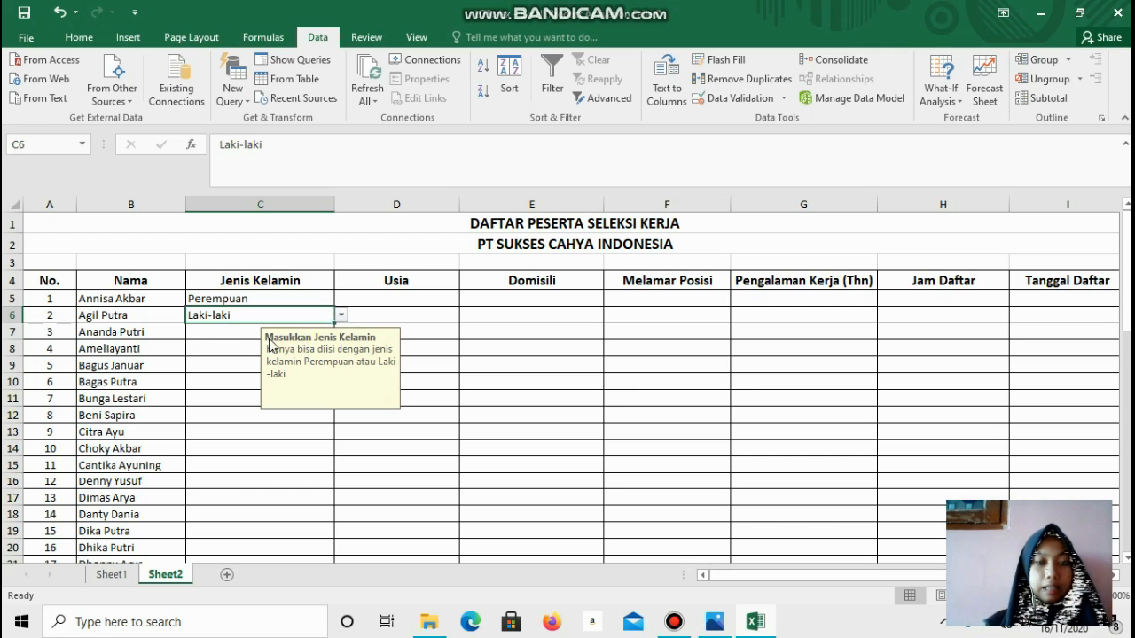
pyautogui.click(222, 334)
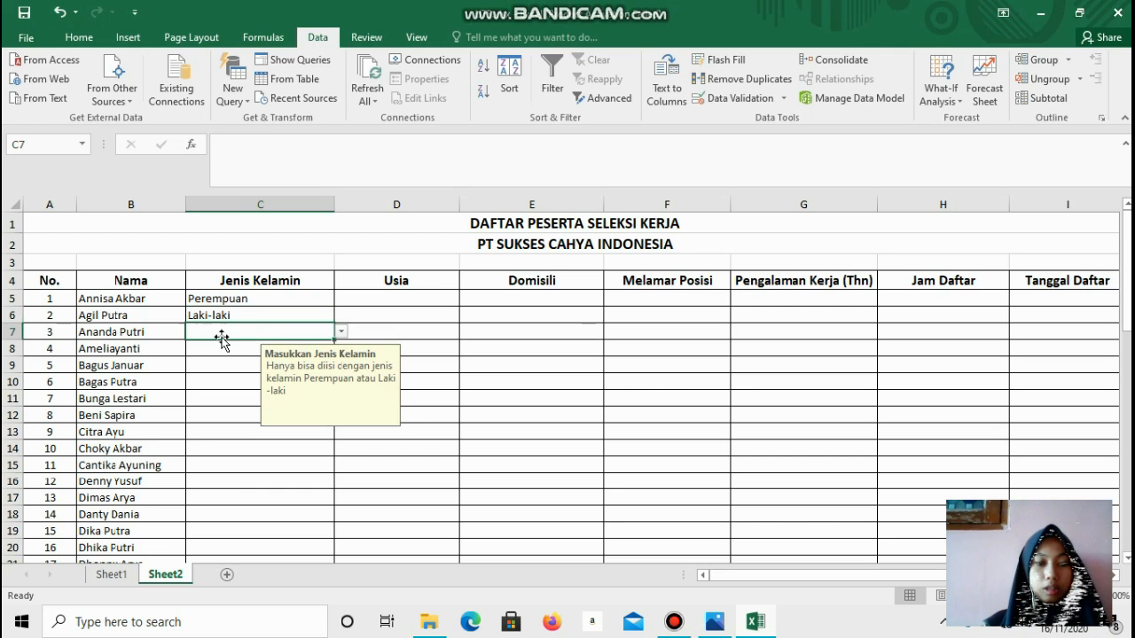
pyautogui.click(342, 335)
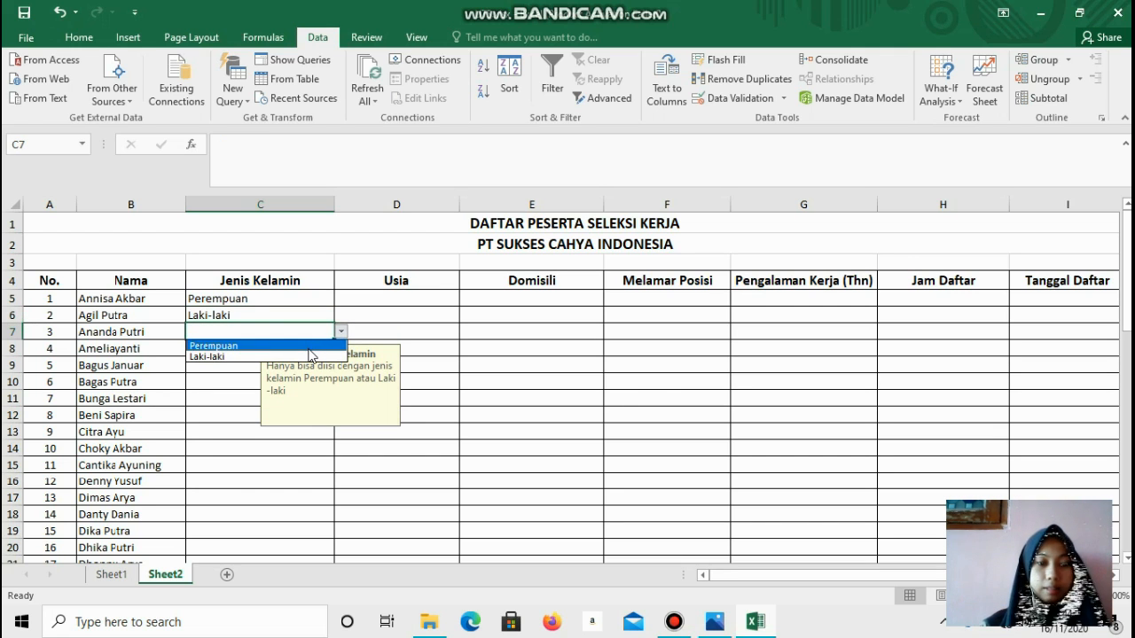
pyautogui.click(217, 345)
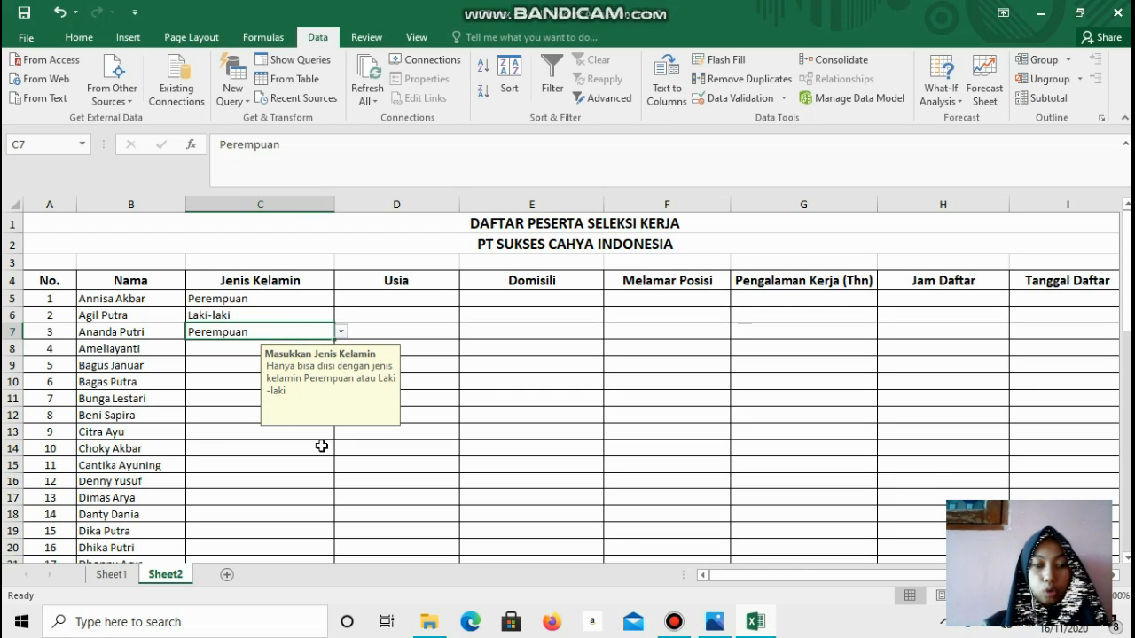
# Copy the Jenis Kelamin entries C8:C34 from Sheet1 and paste them into Sheet2 starting at cell C8
pyautogui.click(114, 577)
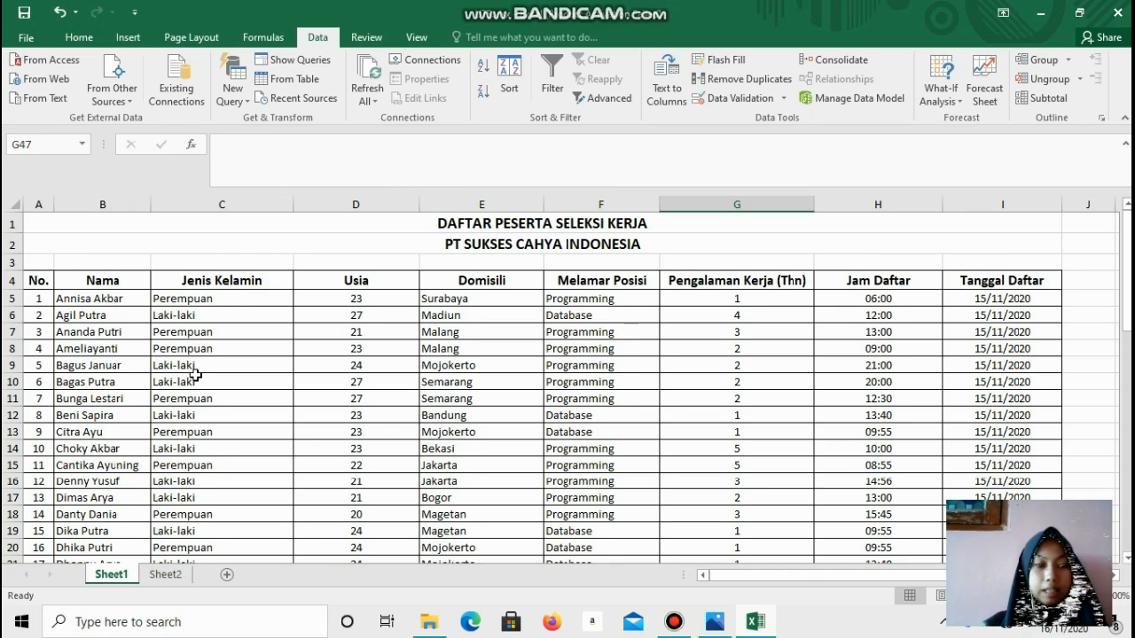
pyautogui.moveTo(197, 348); pyautogui.dragTo(208, 554)
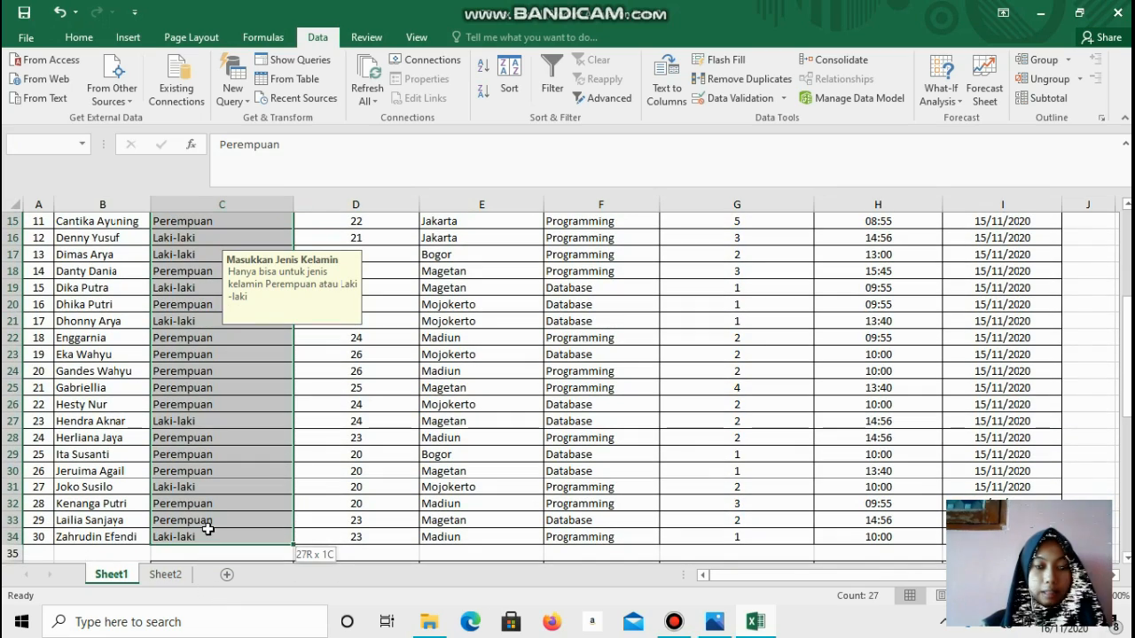
pyautogui.hotkey('ctrl', 'c')
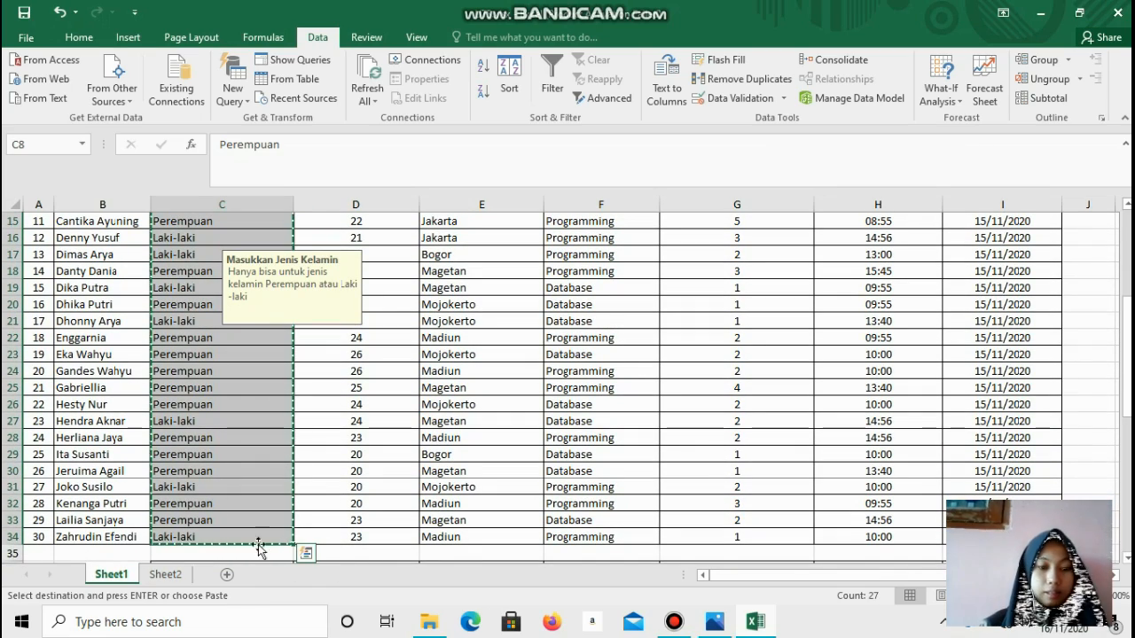
pyautogui.click(168, 574)
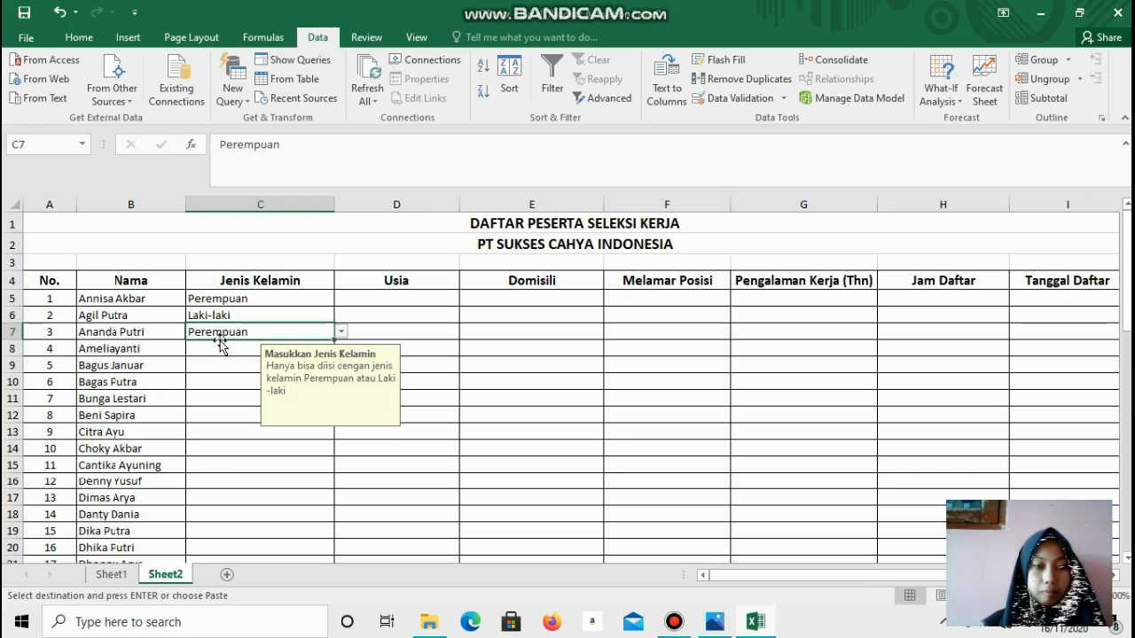
pyautogui.click(222, 347)
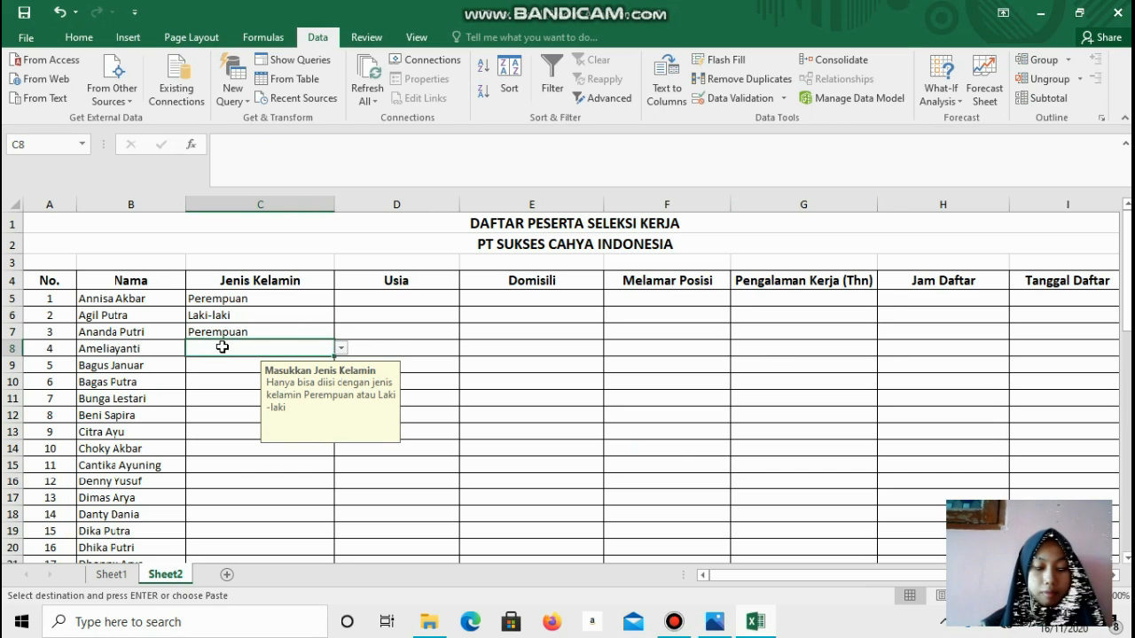
pyautogui.hotkey('ctrl', 'v')
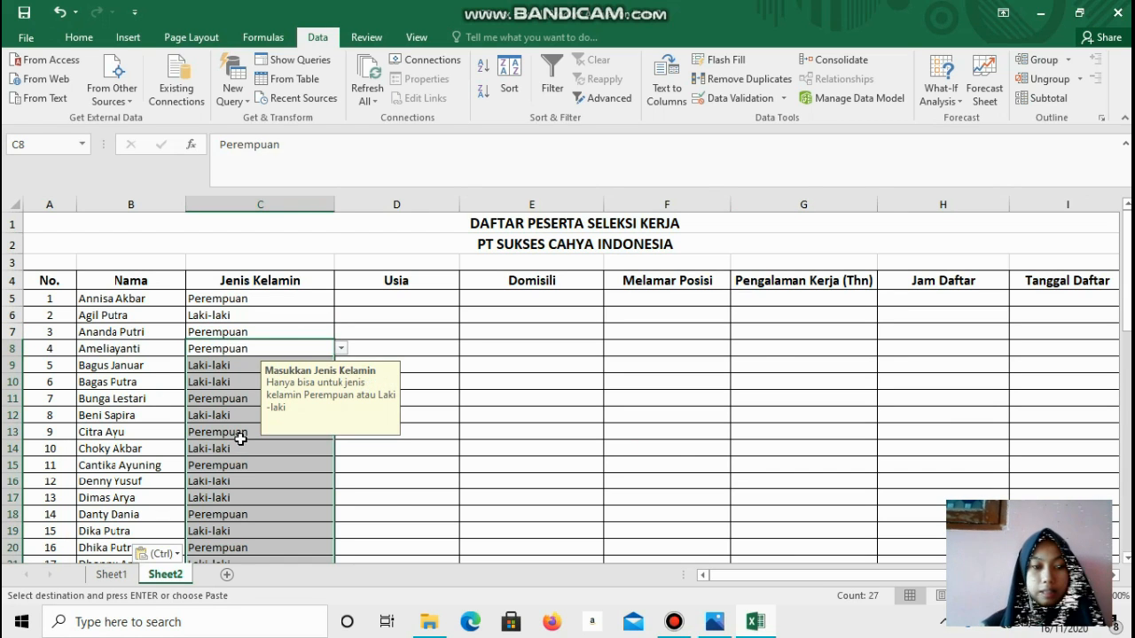
pyautogui.click(237, 443)
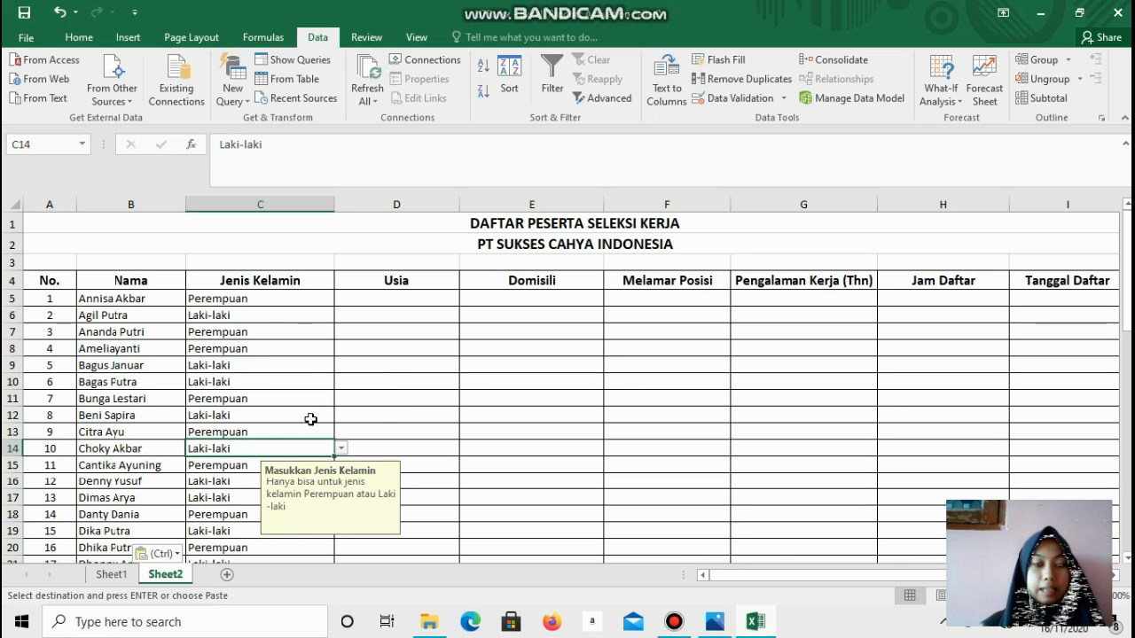
# Test the gender validation by entering "Laki-lakii" in cell C10, and dismiss the error alert
pyautogui.click(265, 378)
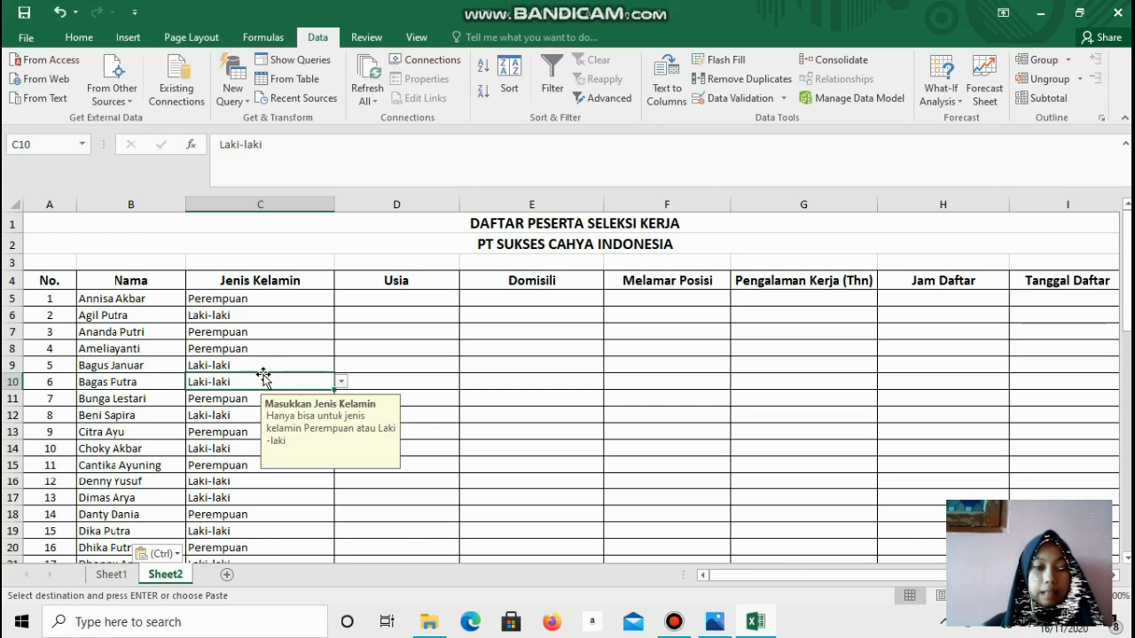
pyautogui.doubleClick(237, 382)
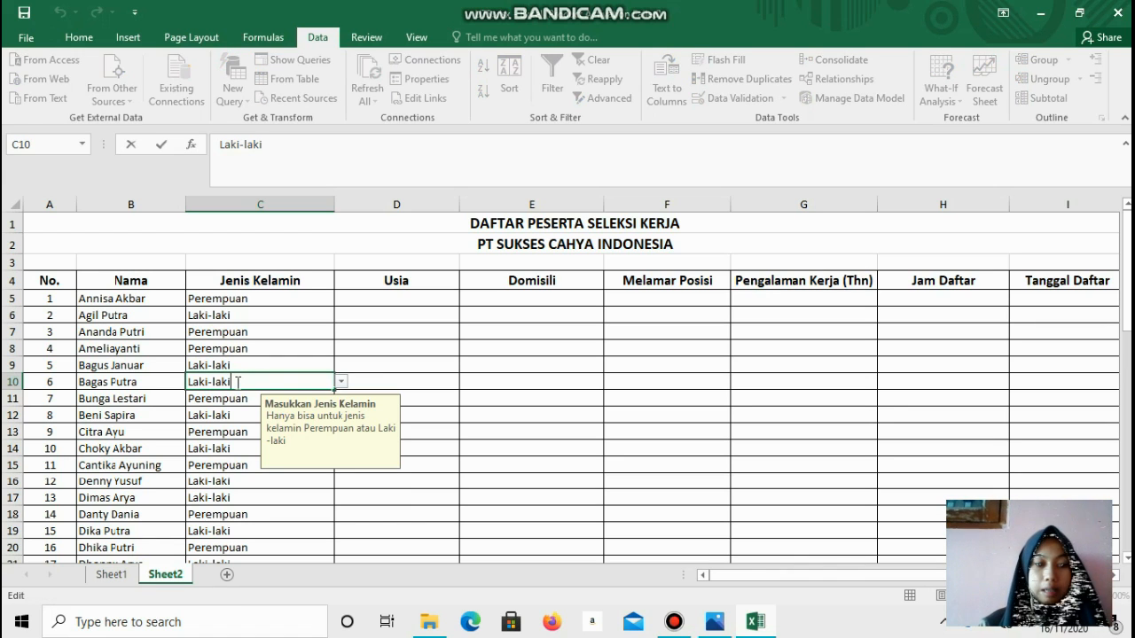
pyautogui.press('BackSpace')
pyautogui.press('BackSpace')
pyautogui.press('BackSpace')
pyautogui.press('BackSpace')
pyautogui.press('BackSpace')
pyautogui.press('BackSpace')
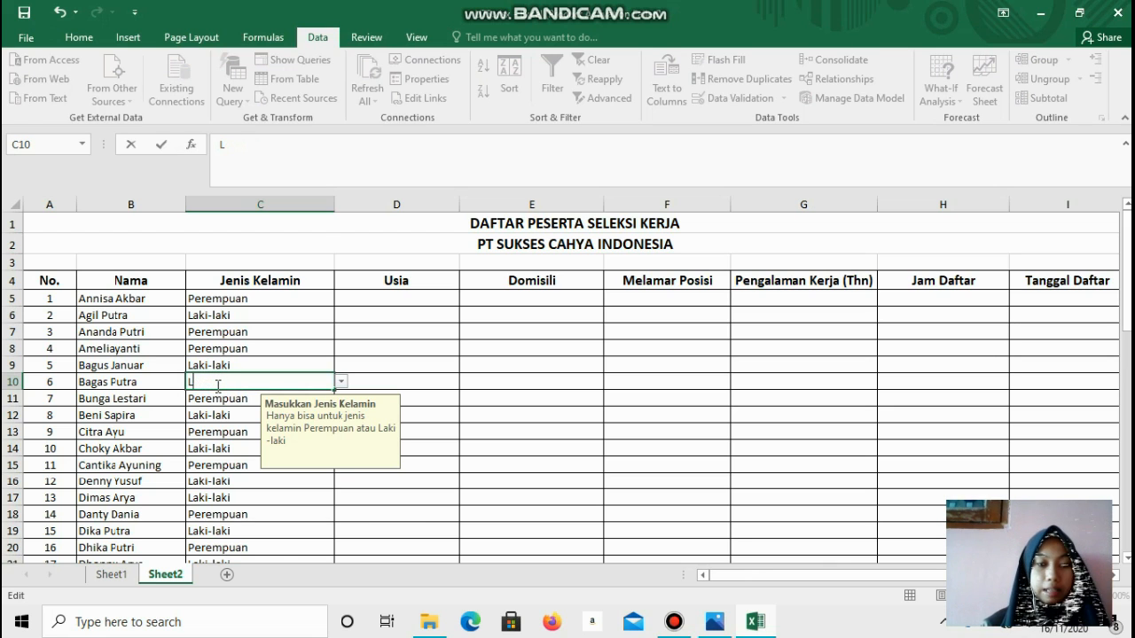
pyautogui.write('a')
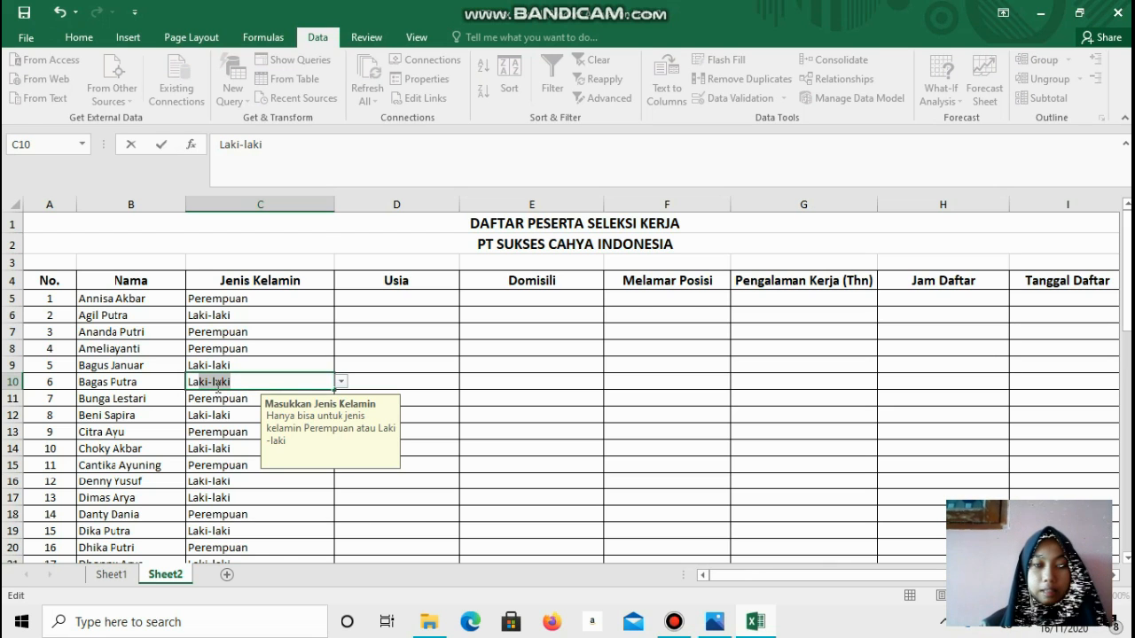
pyautogui.write('ki-lakii')
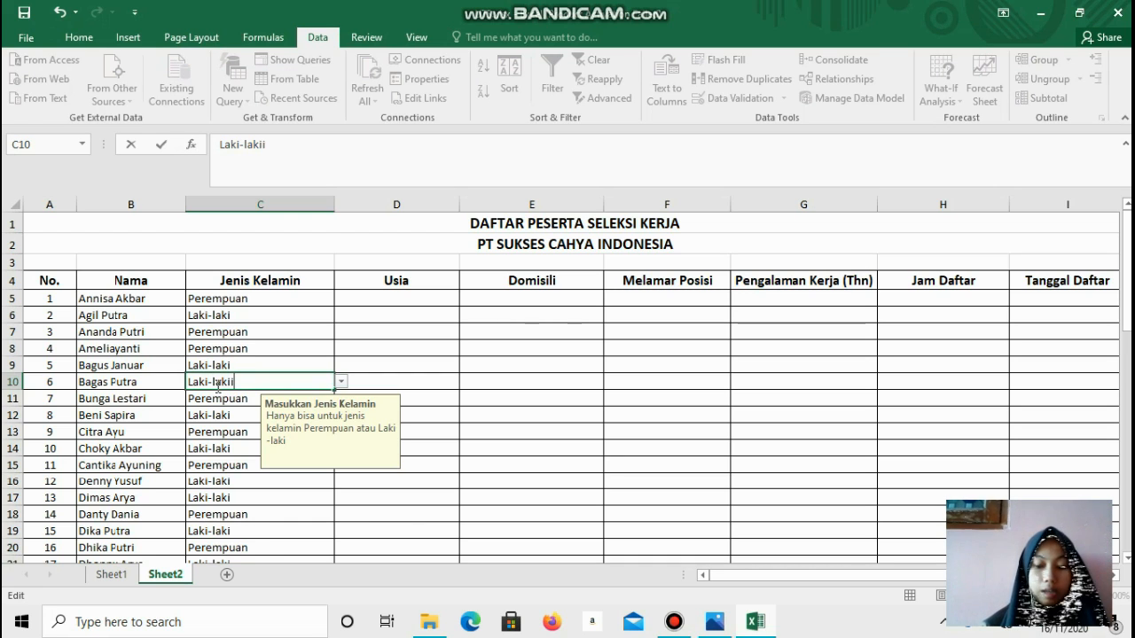
pyautogui.press('Return')
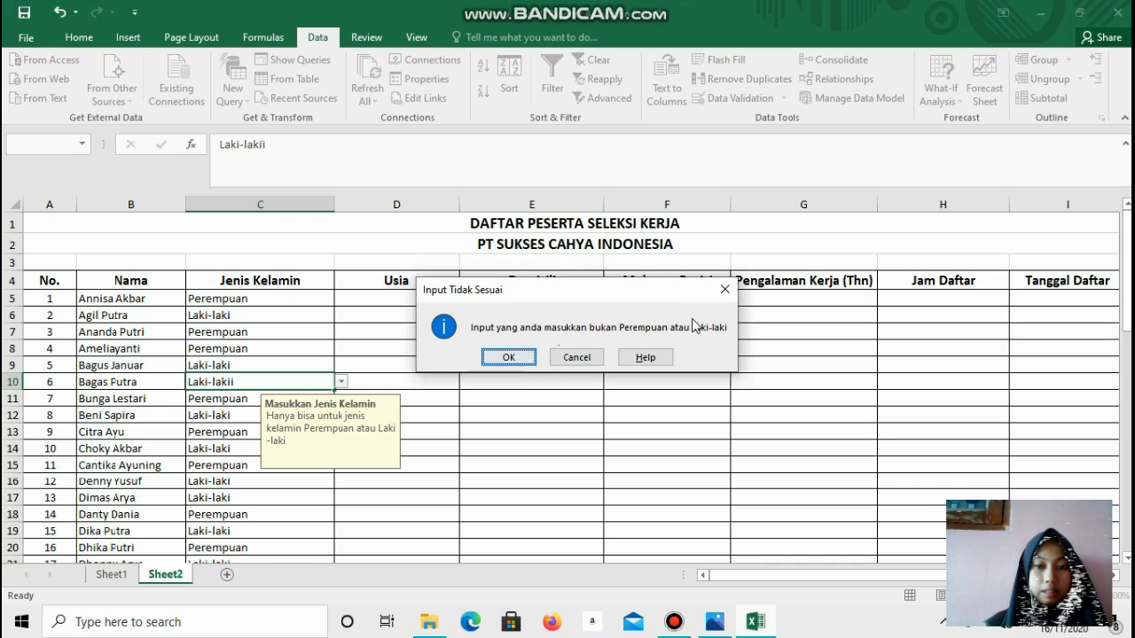
pyautogui.click(725, 289)
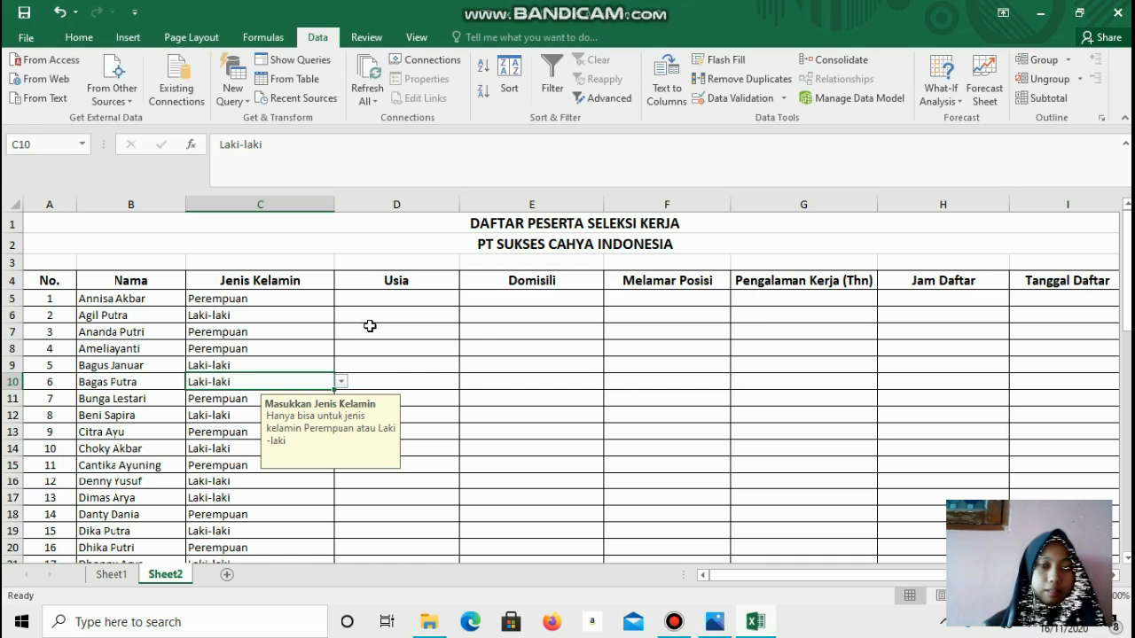
# Restrict the Usia cells D5:D34 with data validation to whole numbers between 20 and 27
pyautogui.click(405, 303)
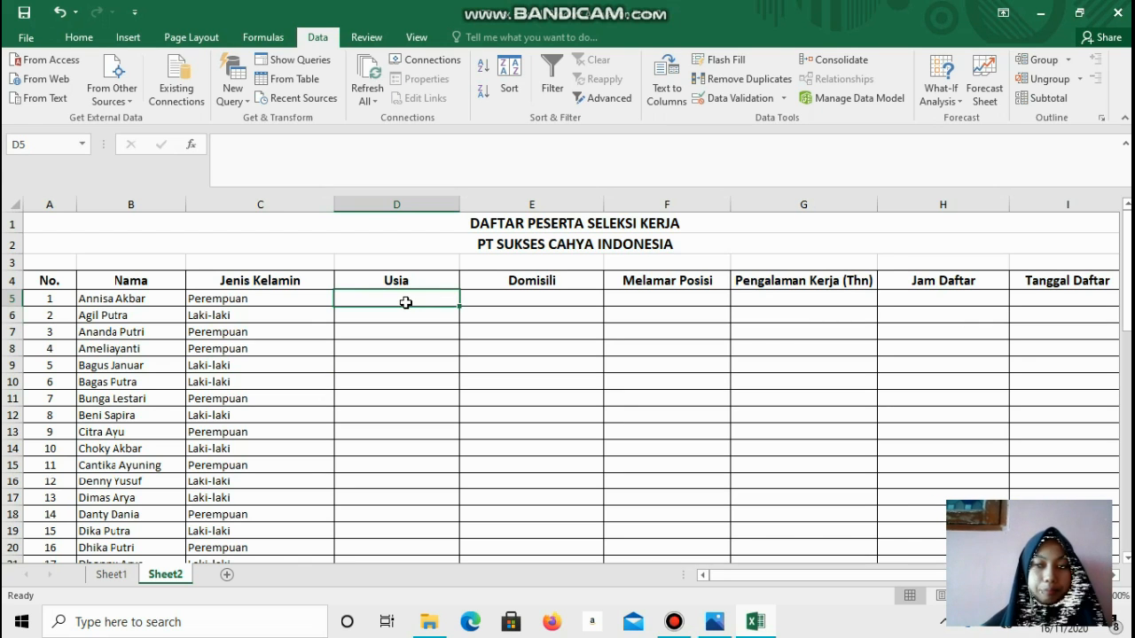
pyautogui.moveTo(408, 299); pyautogui.dragTo(396, 537)
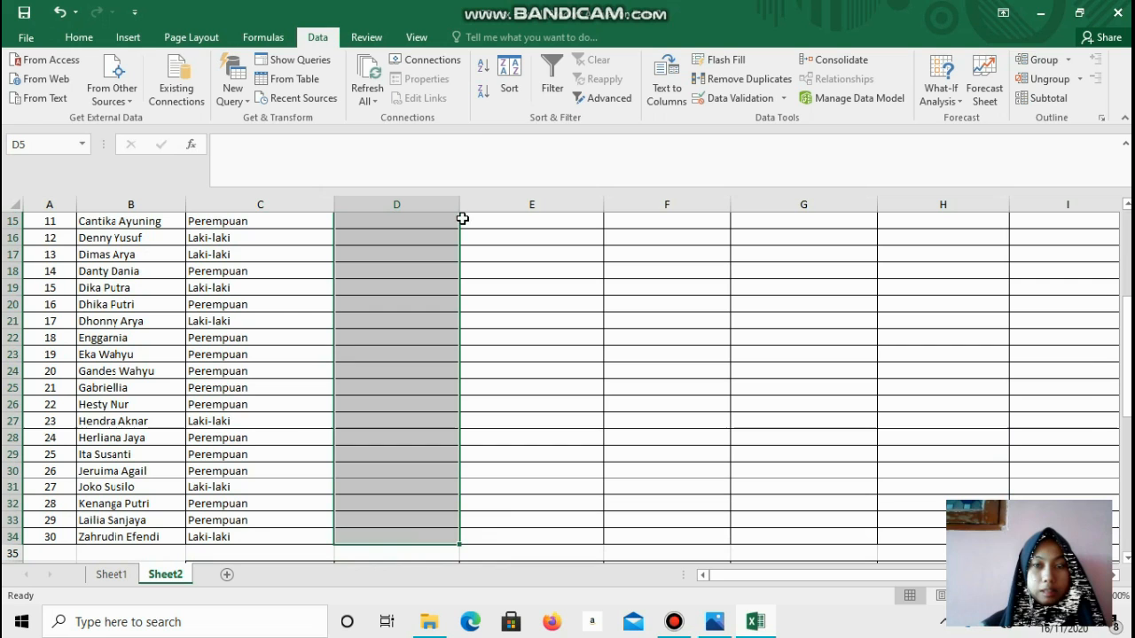
pyautogui.click(736, 100)
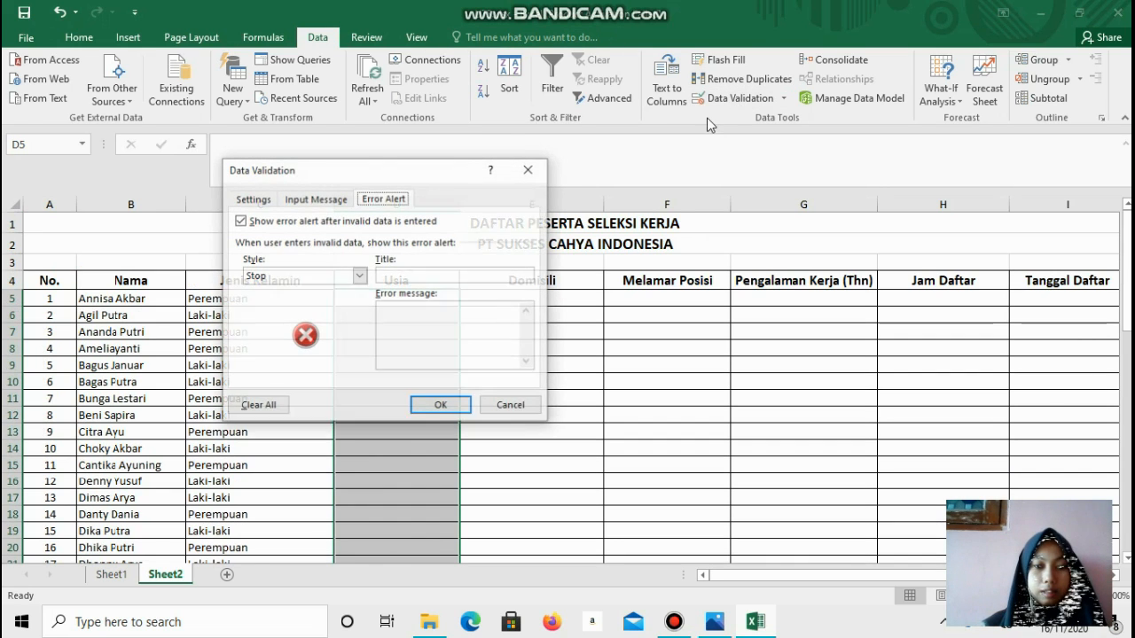
pyautogui.click(252, 199)
pyautogui.click(362, 254)
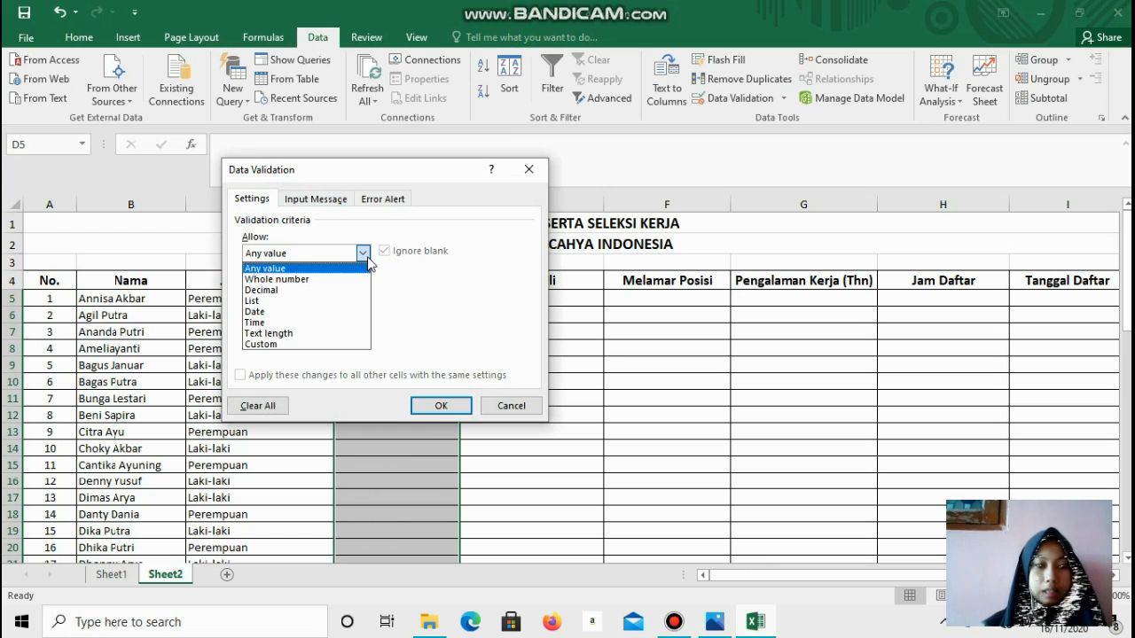
pyautogui.click(333, 279)
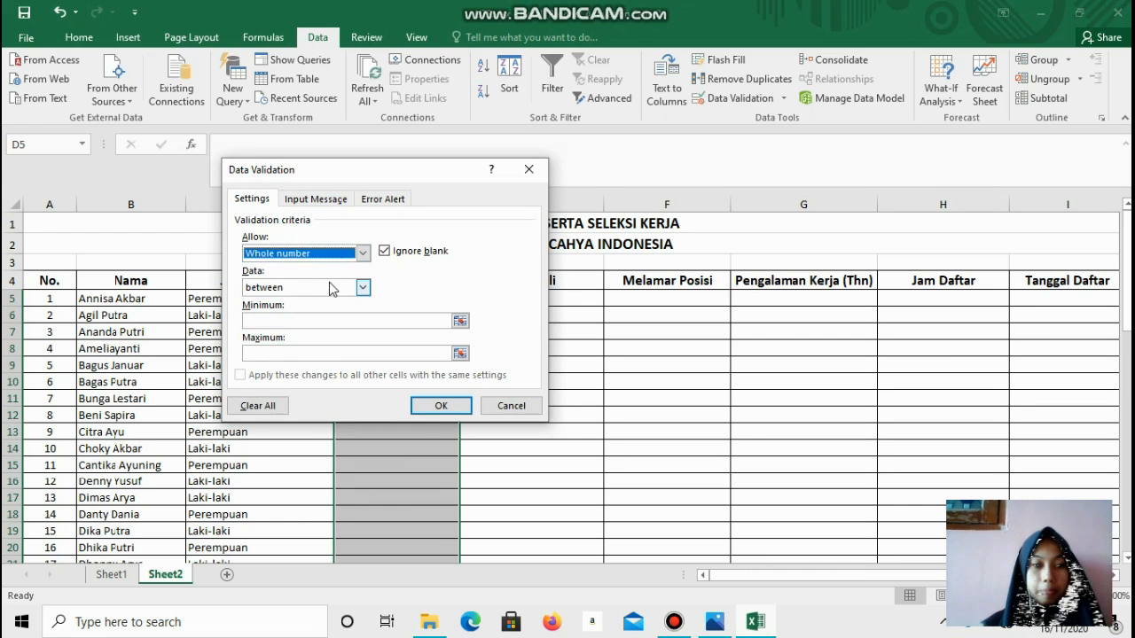
pyautogui.click(323, 321)
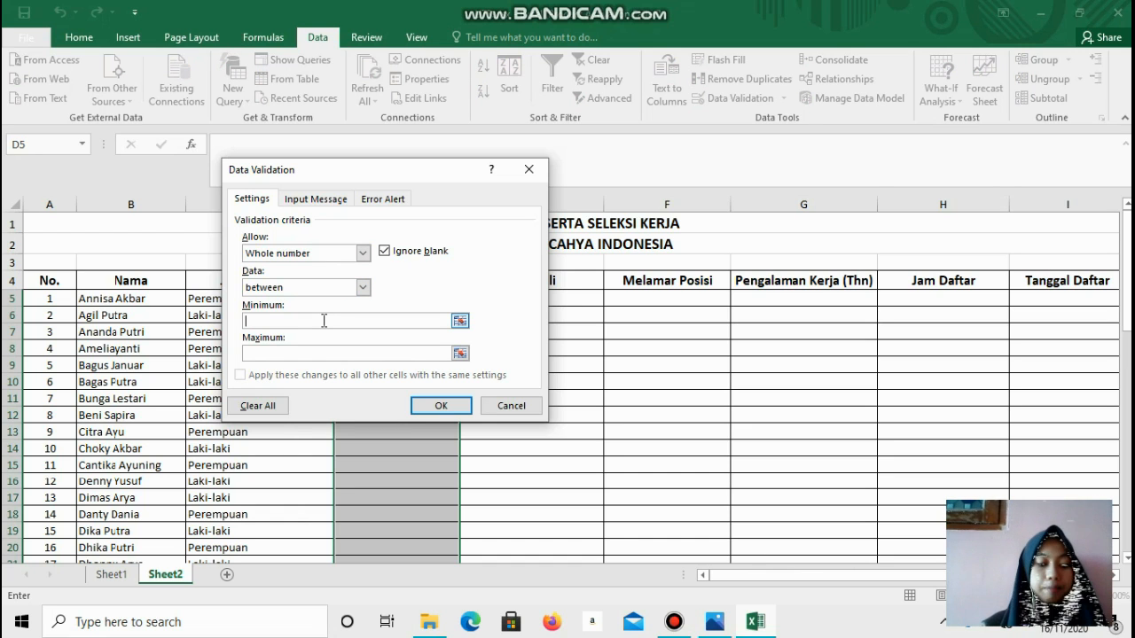
pyautogui.write('20')
pyautogui.click(275, 354)
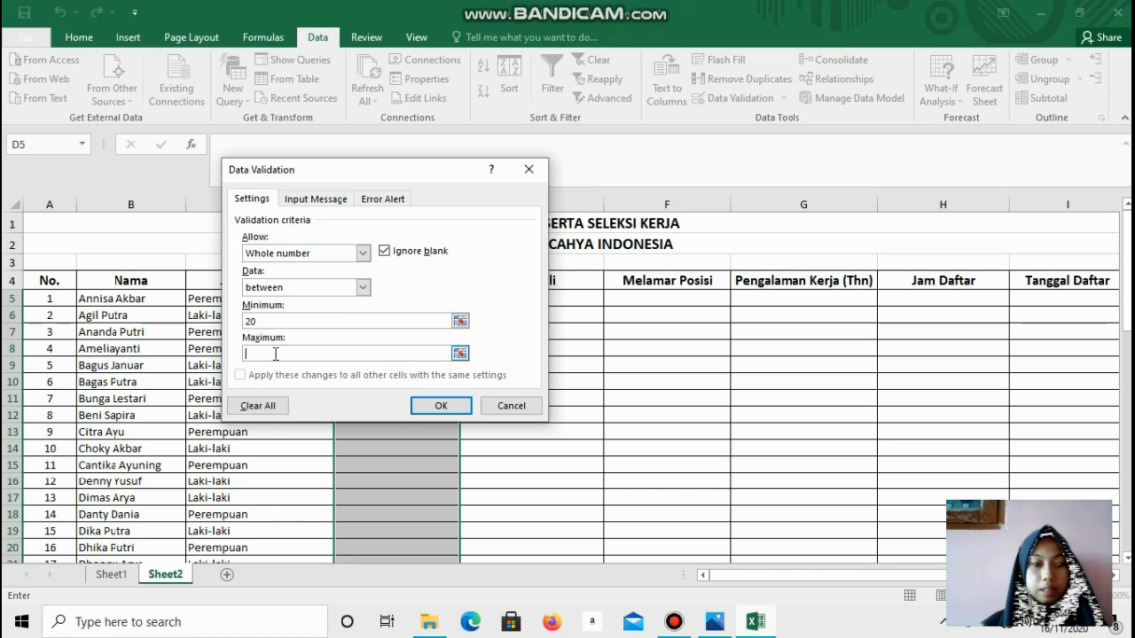
pyautogui.write('27')
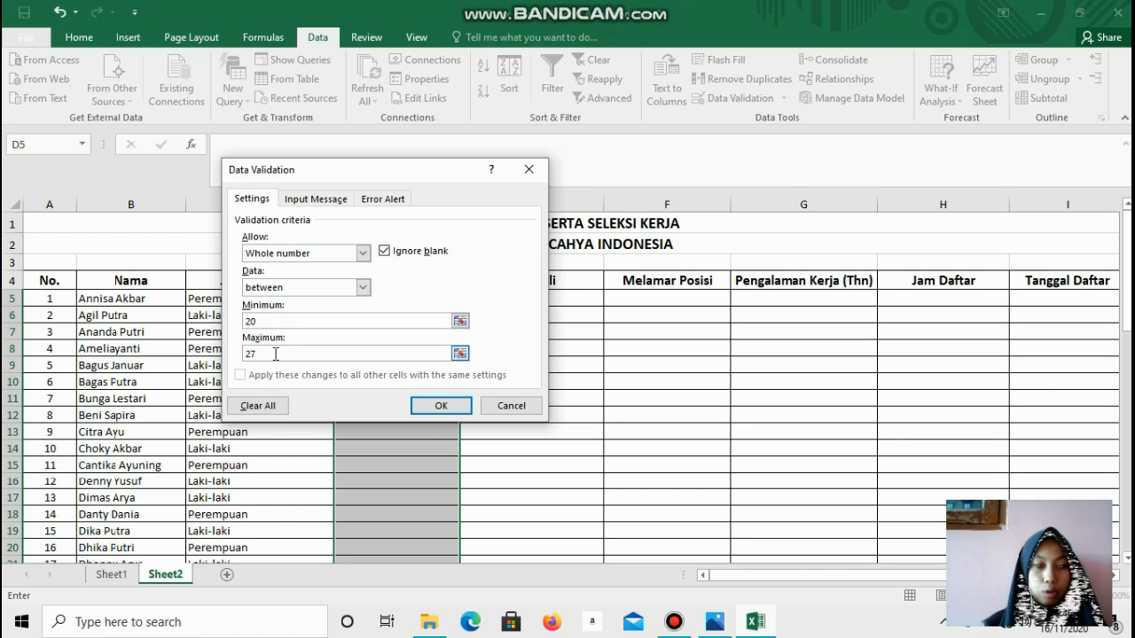
# Title the Usia validation's input message "Masukkan Usia"
pyautogui.click(315, 199)
pyautogui.click(304, 275)
pyautogui.write('Masu')
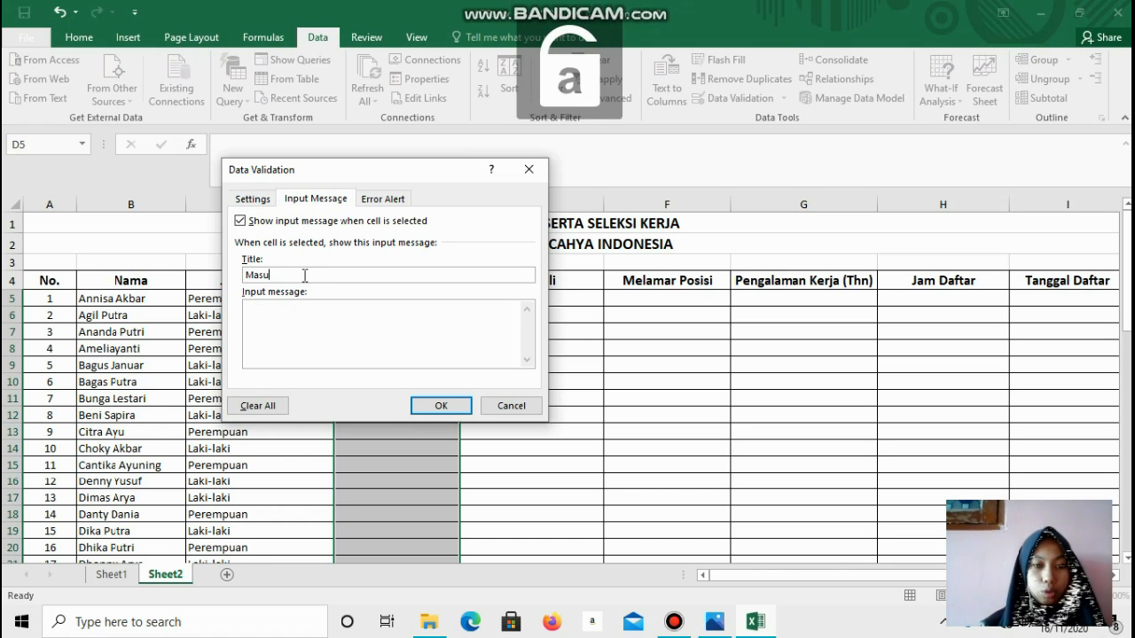
pyautogui.write('kkan U')
pyautogui.press('capslock')
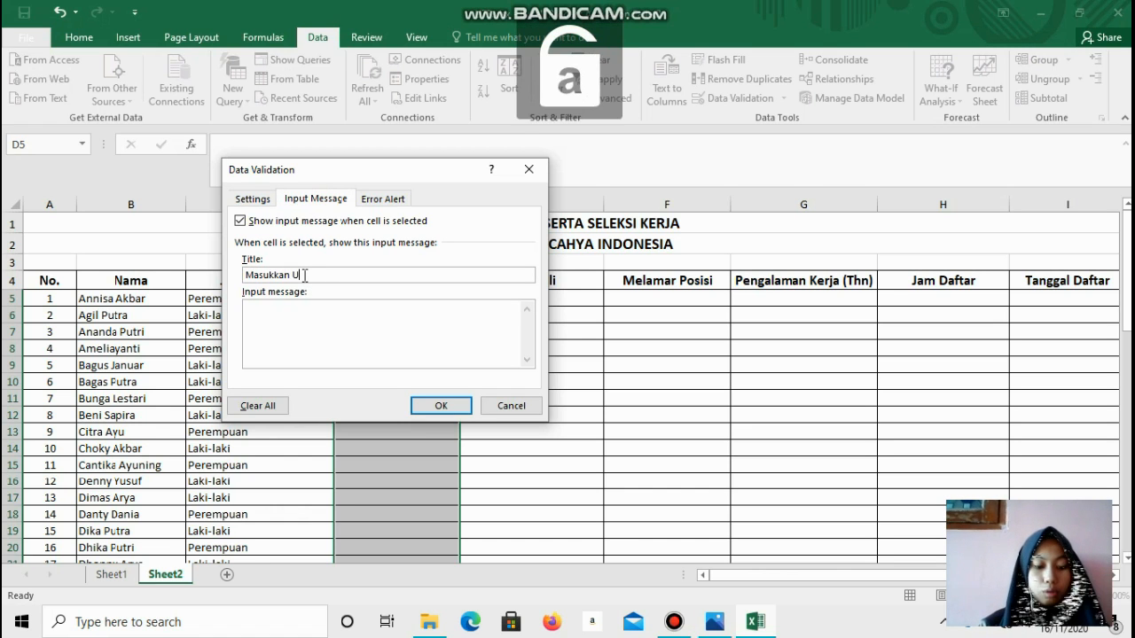
# Write the Usia validation's input message as "Hanya bisa diisi dengan rentang angka 20 - 27"
pyautogui.click(271, 307)
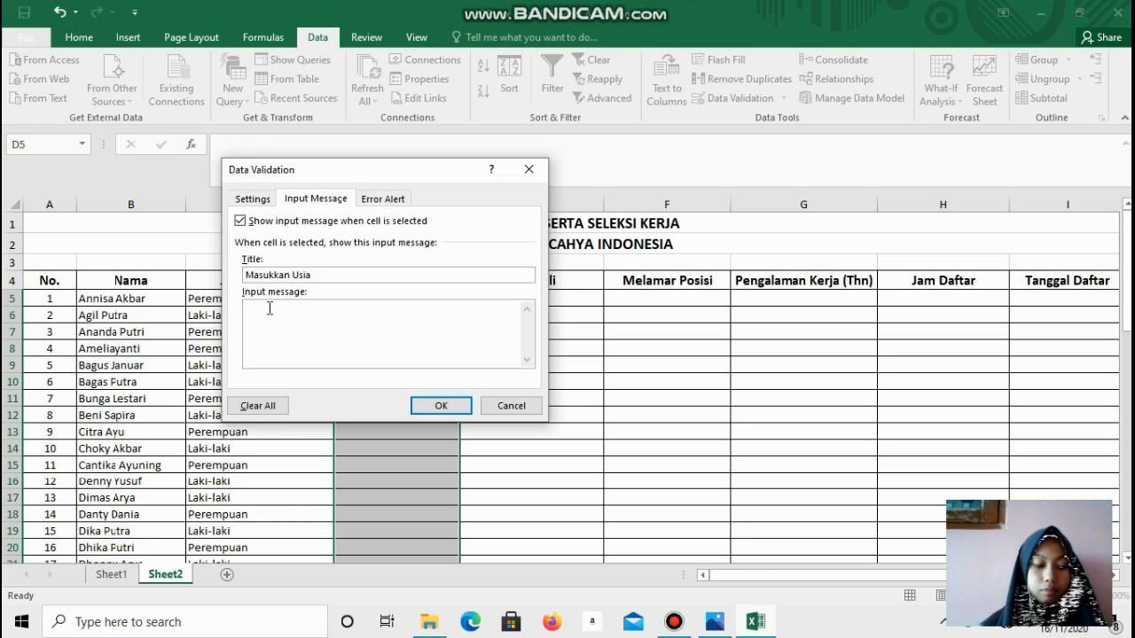
pyautogui.press('capslock')
pyautogui.write('H')
pyautogui.press('capslock')
pyautogui.write('anya ')
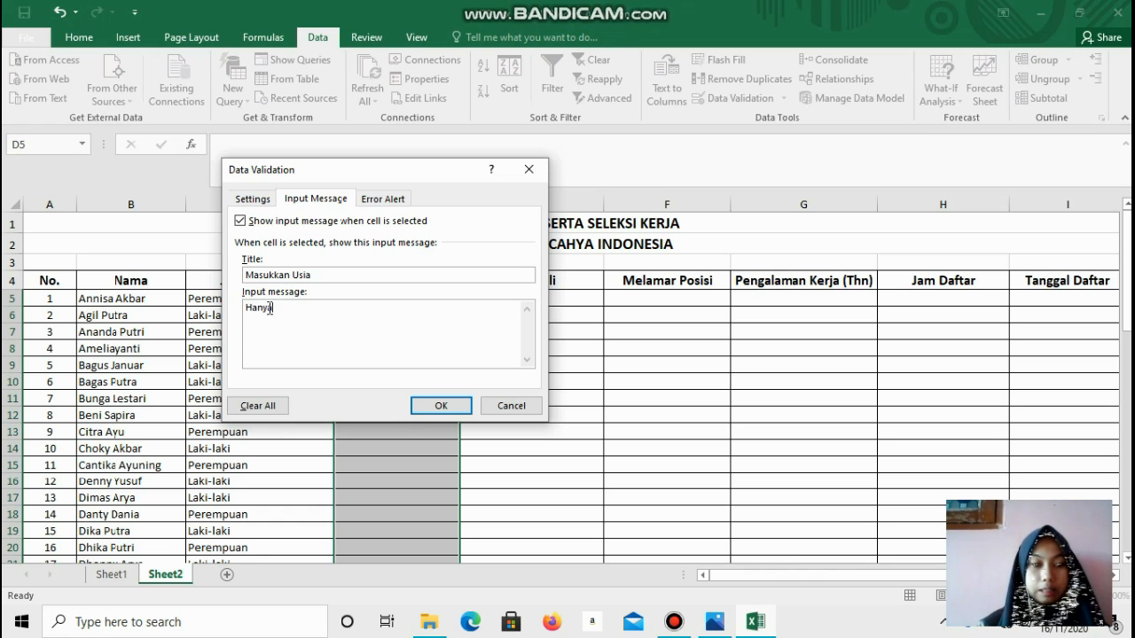
pyautogui.write('bisa d')
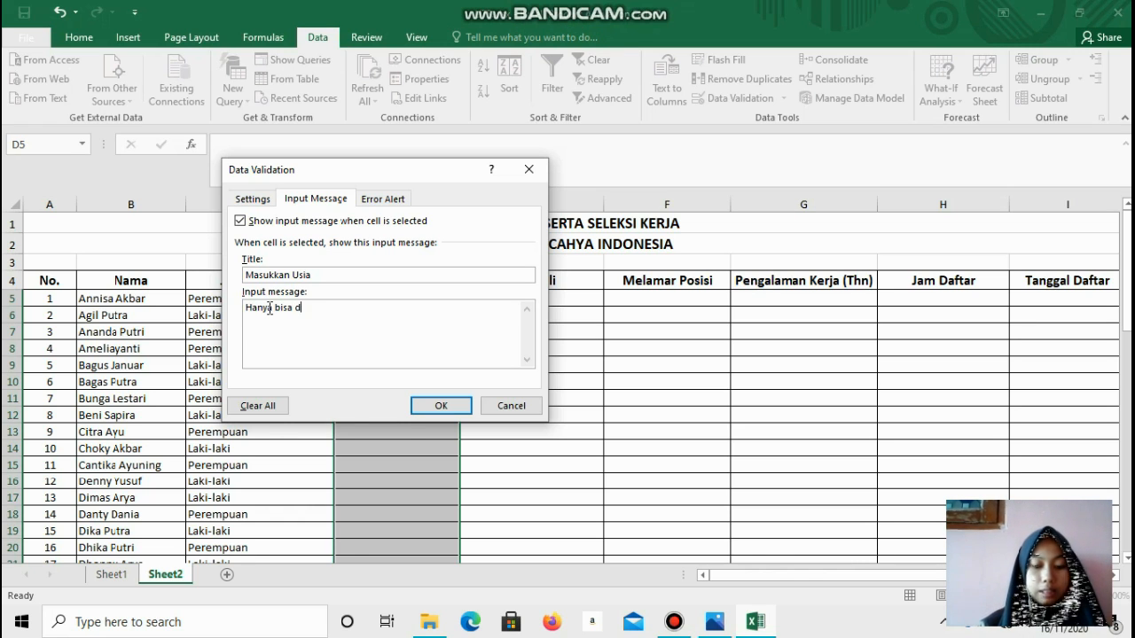
pyautogui.write('iisi dengan')
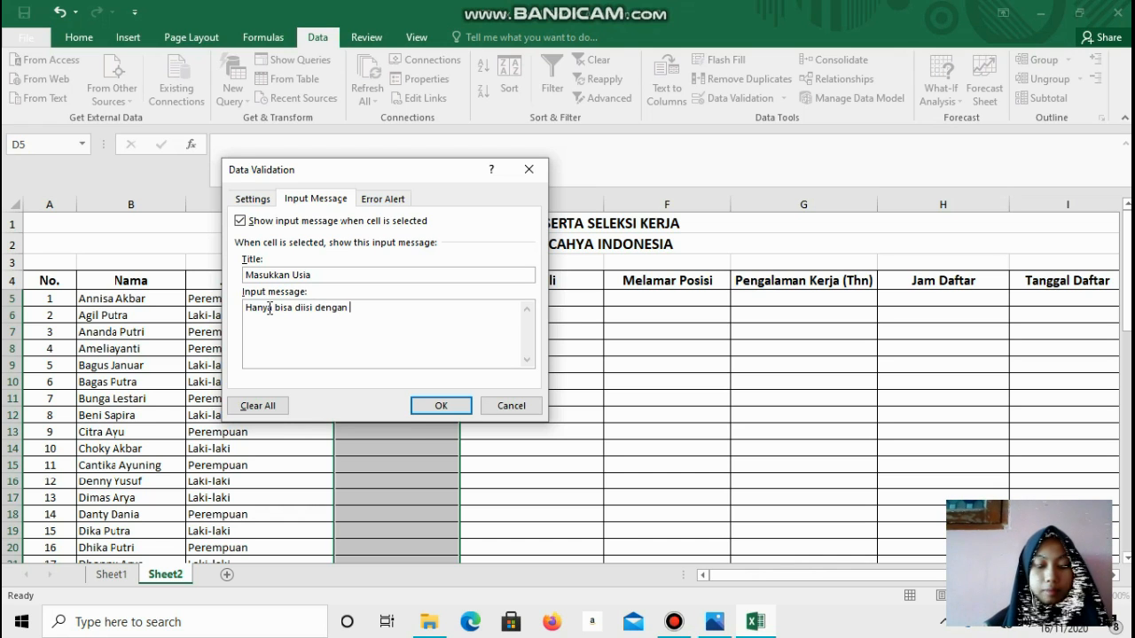
pyautogui.write('angka')
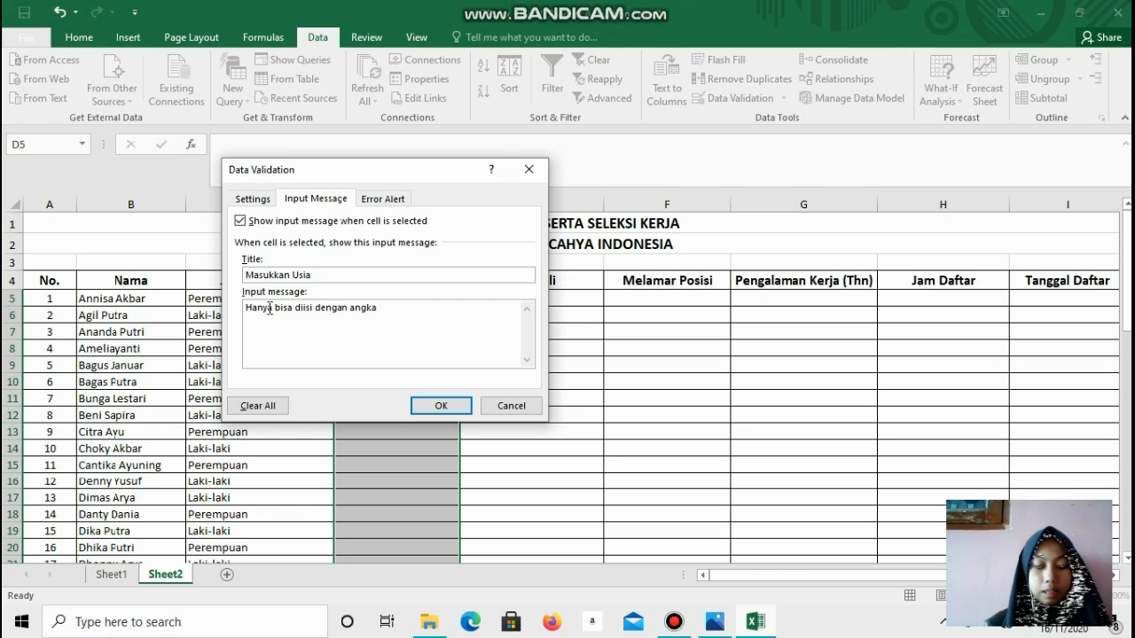
pyautogui.press('BackSpace')
pyautogui.press('BackSpace')
pyautogui.press('BackSpace')
pyautogui.press('BackSpace')
pyautogui.press('BackSpace')
pyautogui.press('BackSpace')
pyautogui.write('rentang angk')
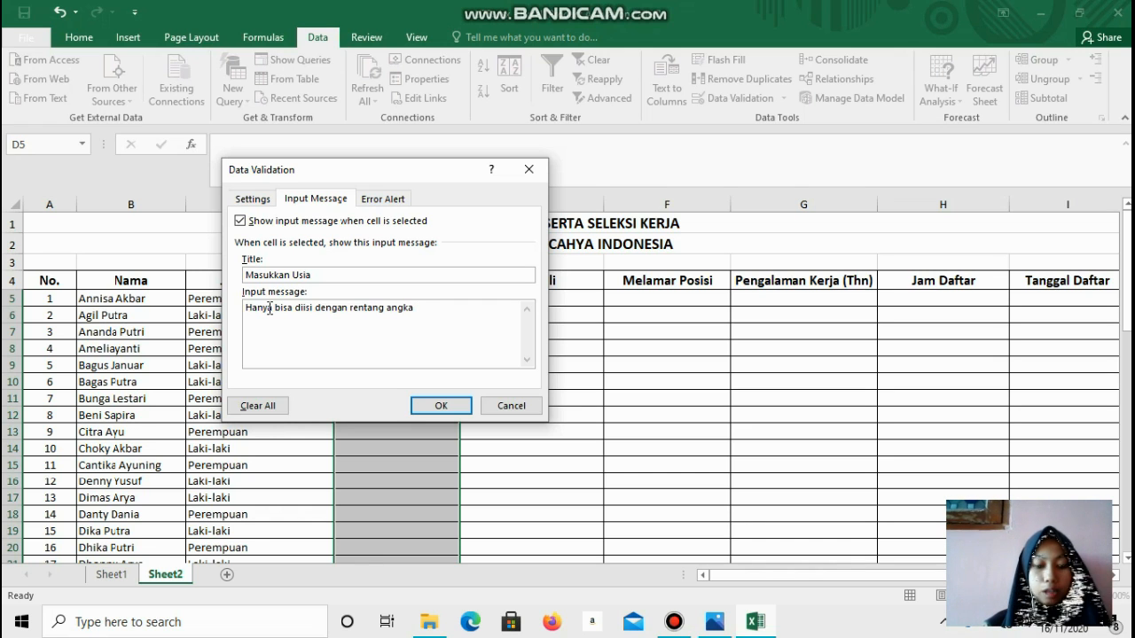
pyautogui.write('a 20 - 27')
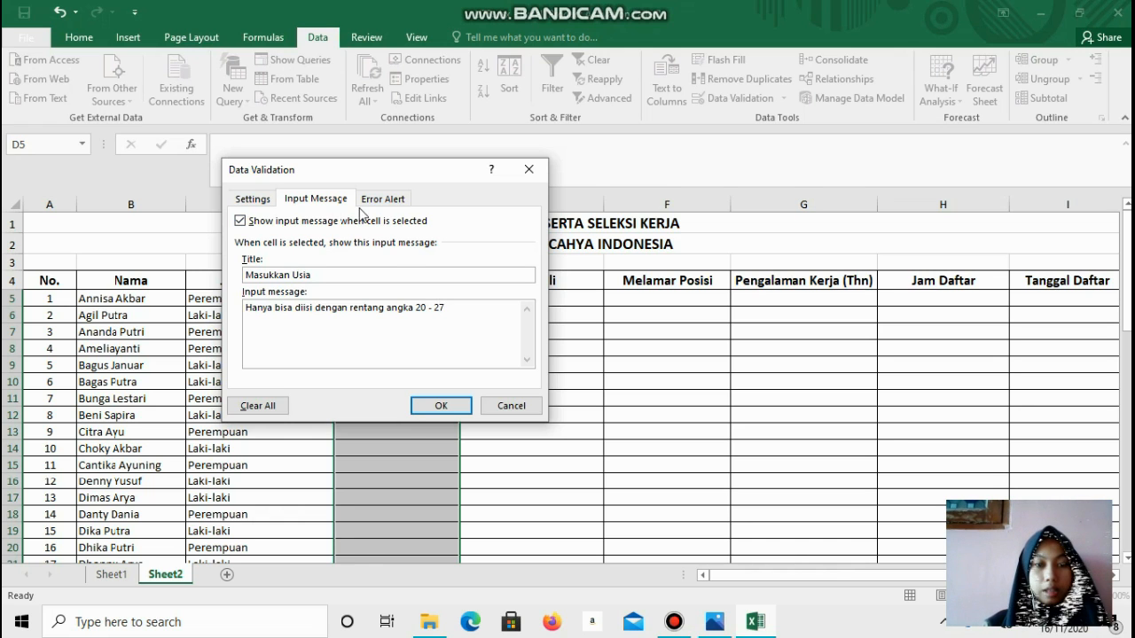
# Set the Usia validation's error alert to the Information style with the title "Input Tidak Sesuai"
pyautogui.click(387, 202)
pyautogui.click(361, 277)
pyautogui.click(342, 313)
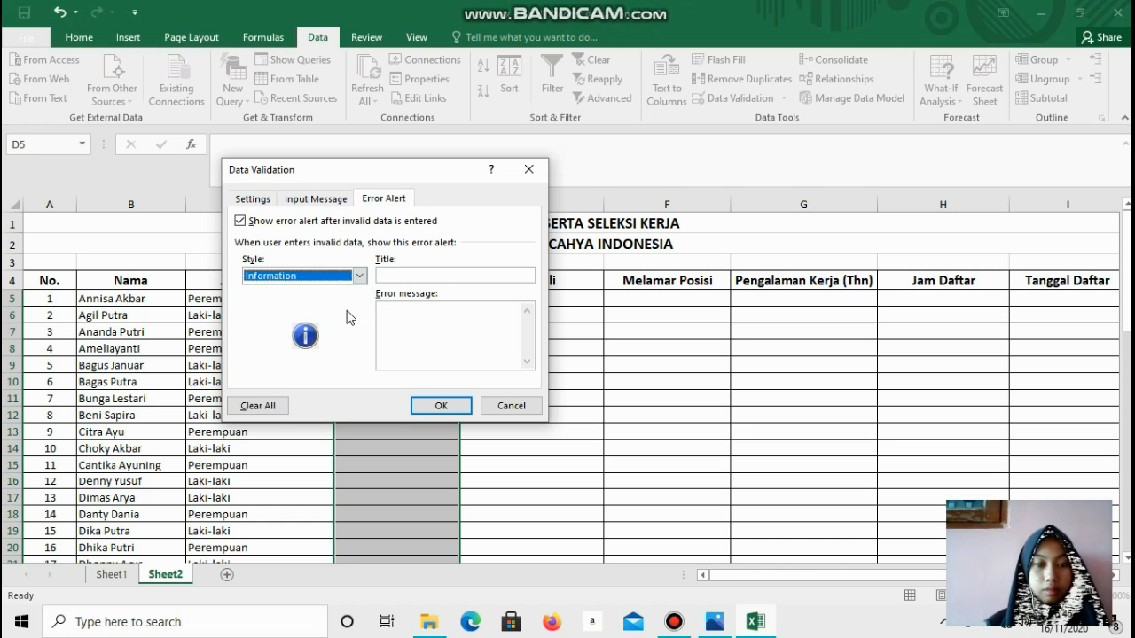
pyautogui.click(458, 274)
pyautogui.press('capslock')
pyautogui.write('I')
pyautogui.press('capslock')
pyautogui.write('nput')
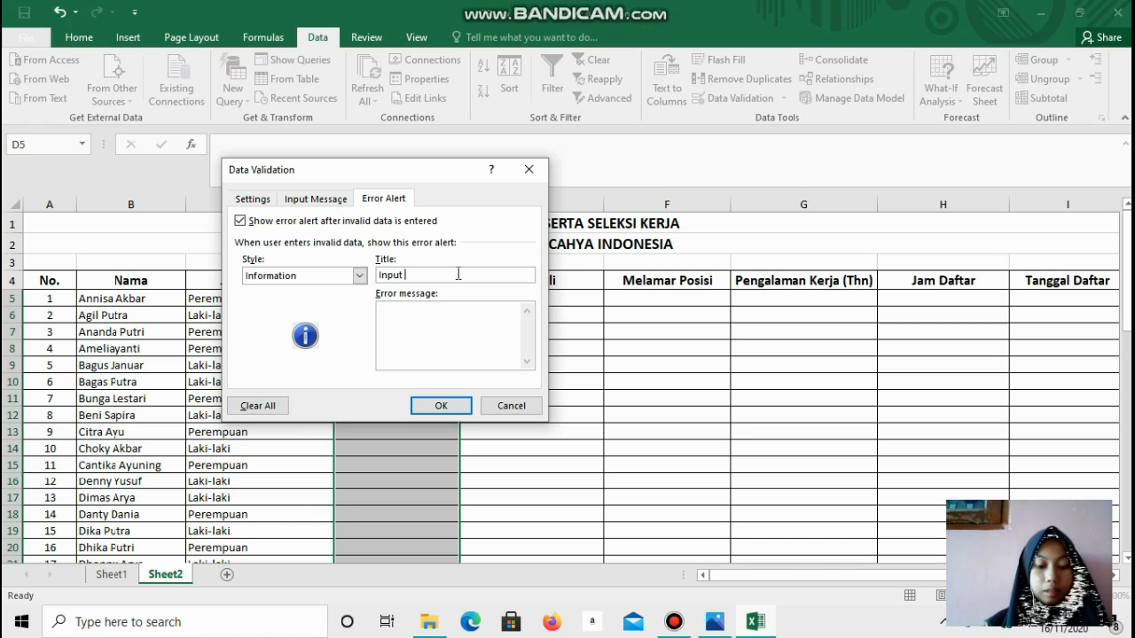
pyautogui.press('capslock')
pyautogui.write('T')
pyautogui.press('capslock')
pyautogui.write('idak')
pyautogui.press('capslock')
pyautogui.write('S')
pyautogui.press('capslock')
pyautogui.write('esuai')
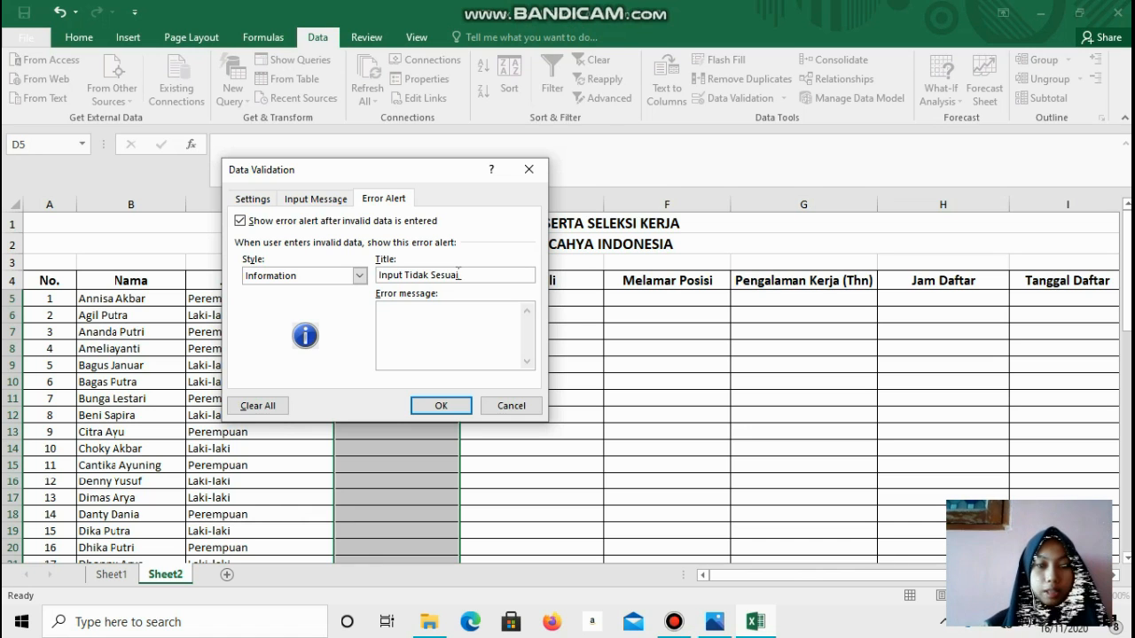
# Write the error message "Input yang anda masukkan bukan rentang angka 20 - 27" and apply the Usia validation
pyautogui.click(408, 335)
pyautogui.press('capslock')
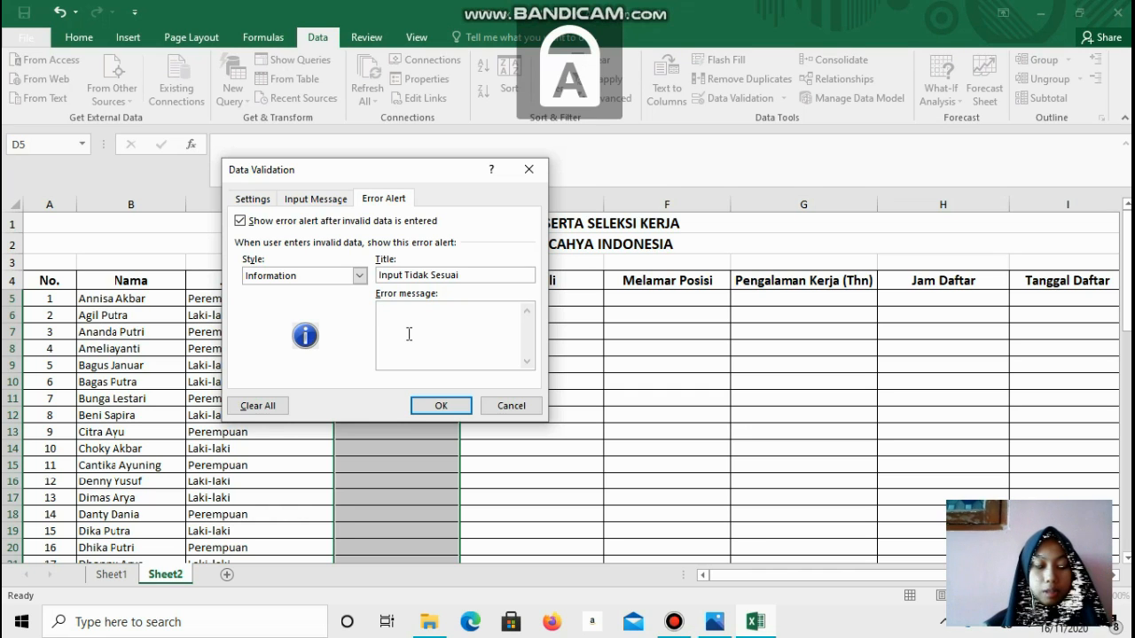
pyautogui.write('I')
pyautogui.press('capslock')
pyautogui.write('n')
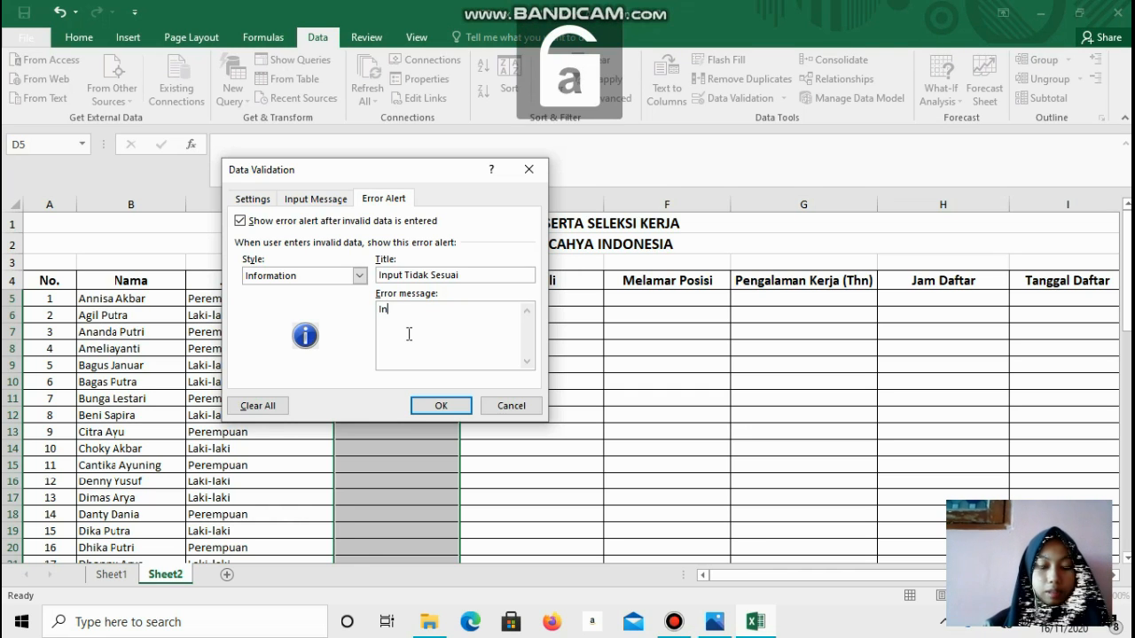
pyautogui.write('put yang an')
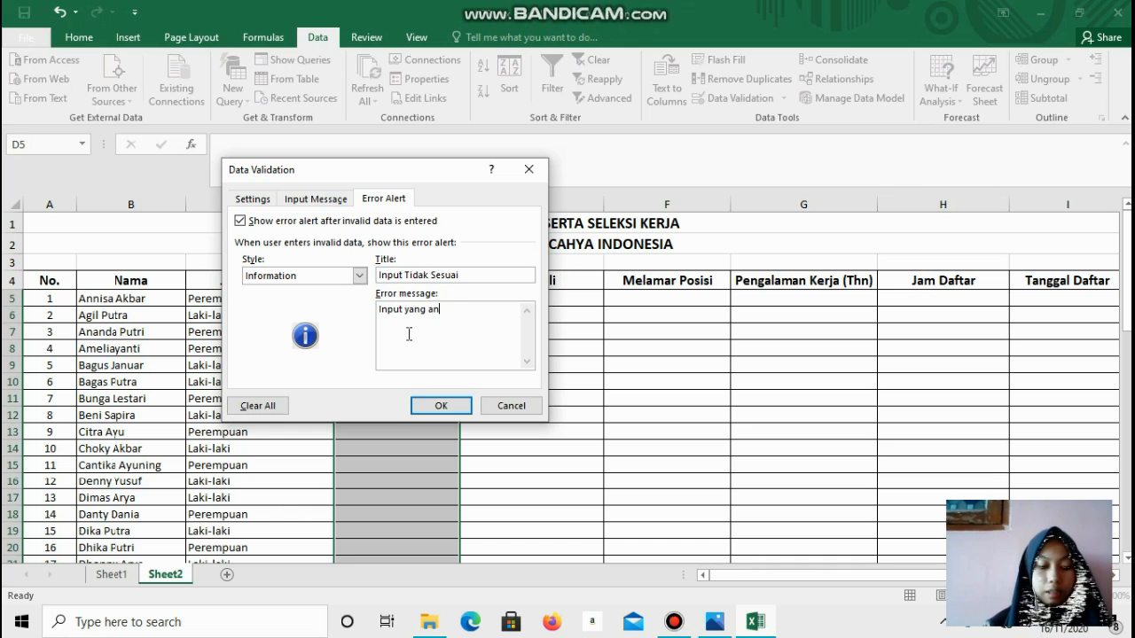
pyautogui.write('da masukkan ')
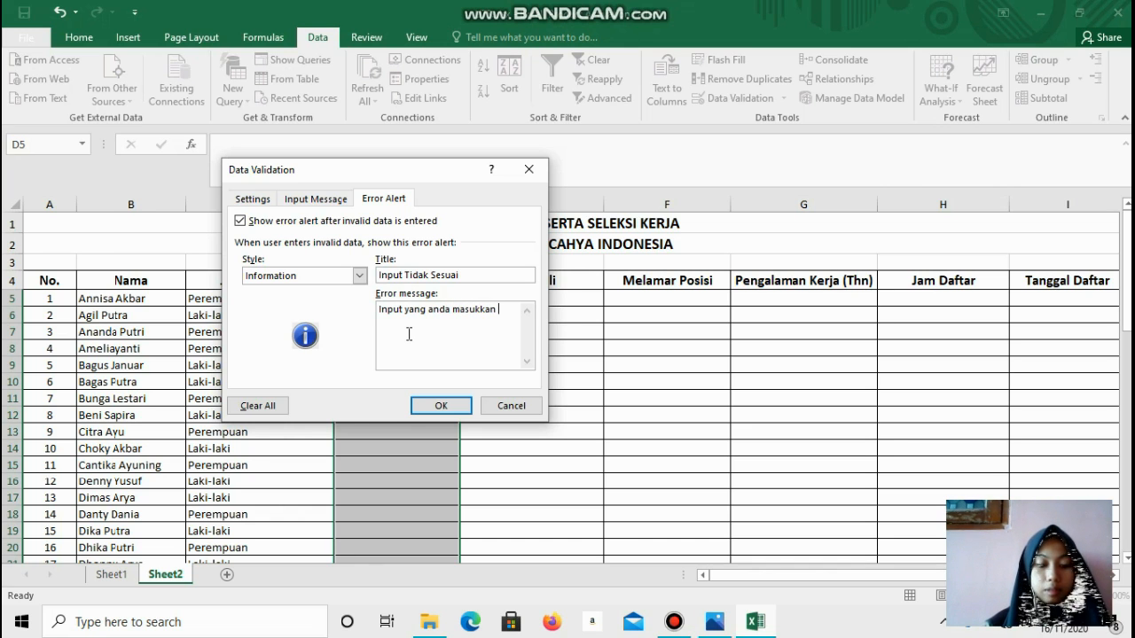
pyautogui.write('bukan rentang angka')
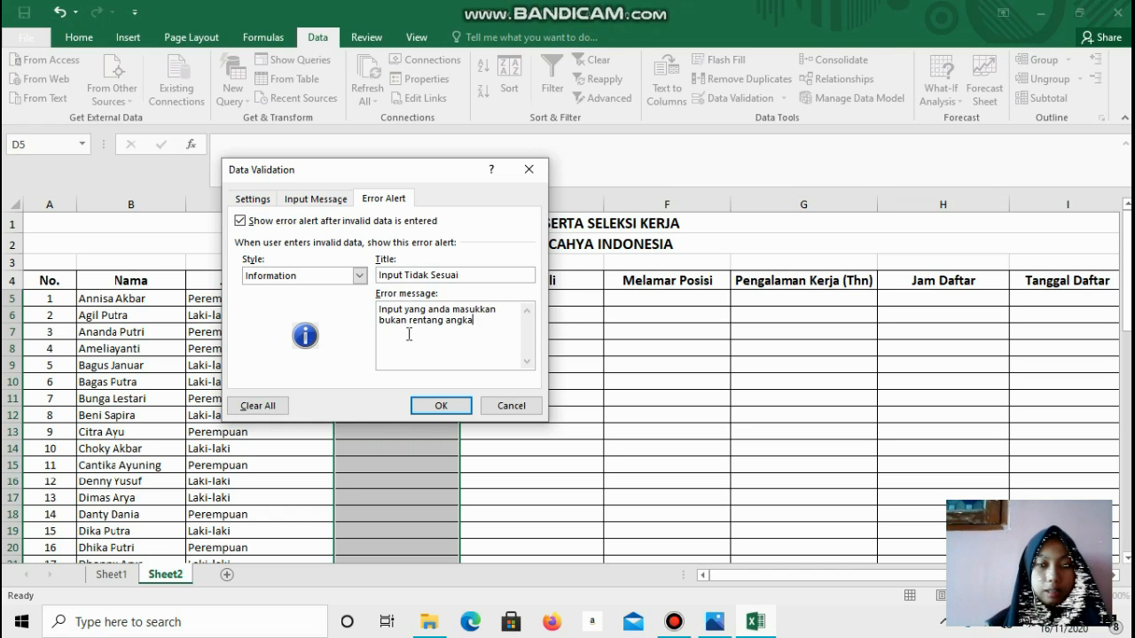
pyautogui.write(' 20 - 27')
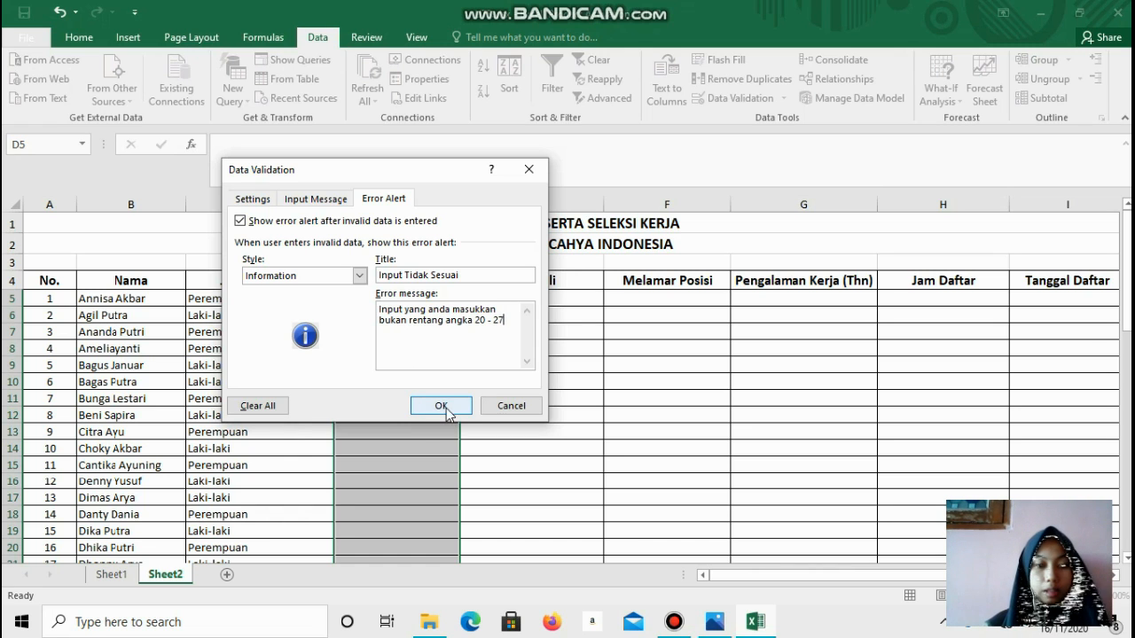
pyautogui.click(446, 410)
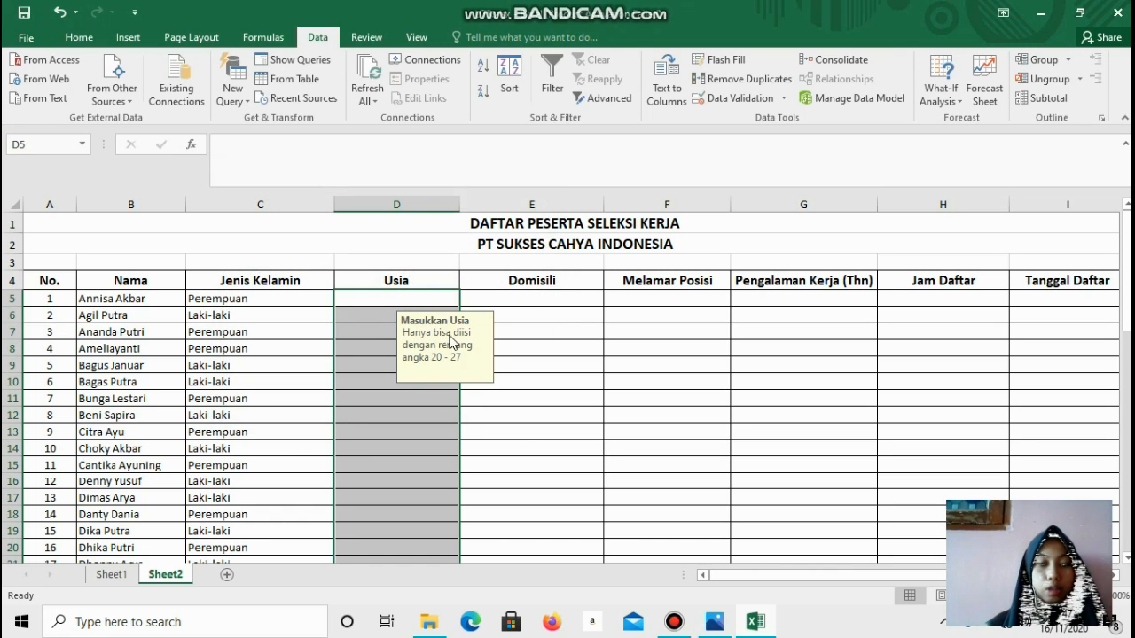
# Enter the ages 20 in cell D5 and 27 in cell D6 of the Usia column
pyautogui.click(388, 301)
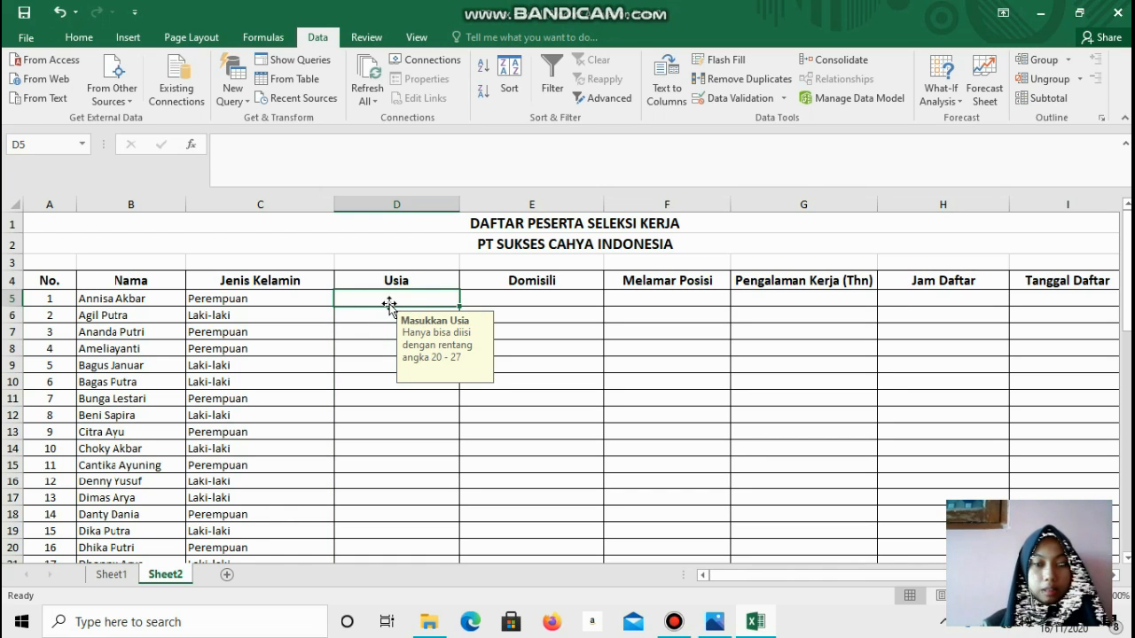
pyautogui.write('20')
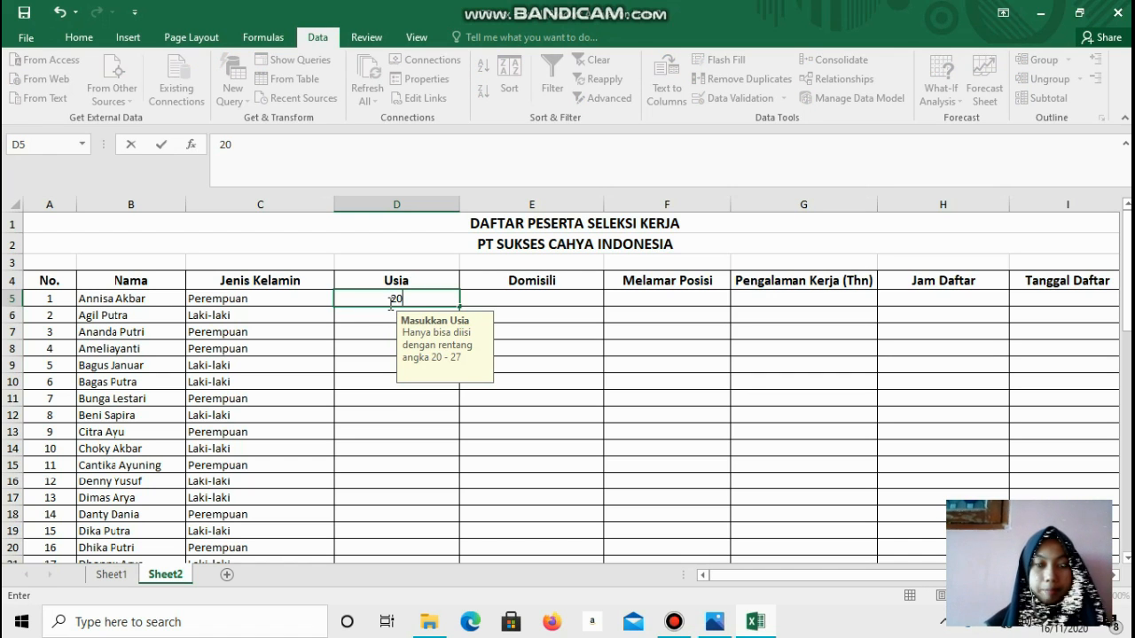
pyautogui.press('Return')
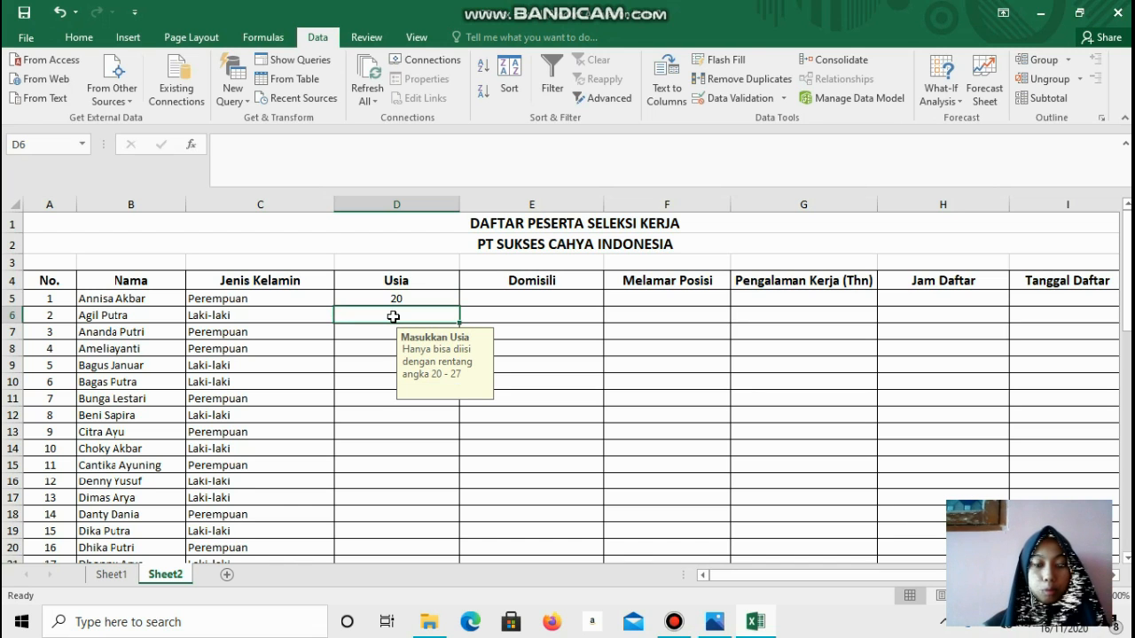
pyautogui.write('27')
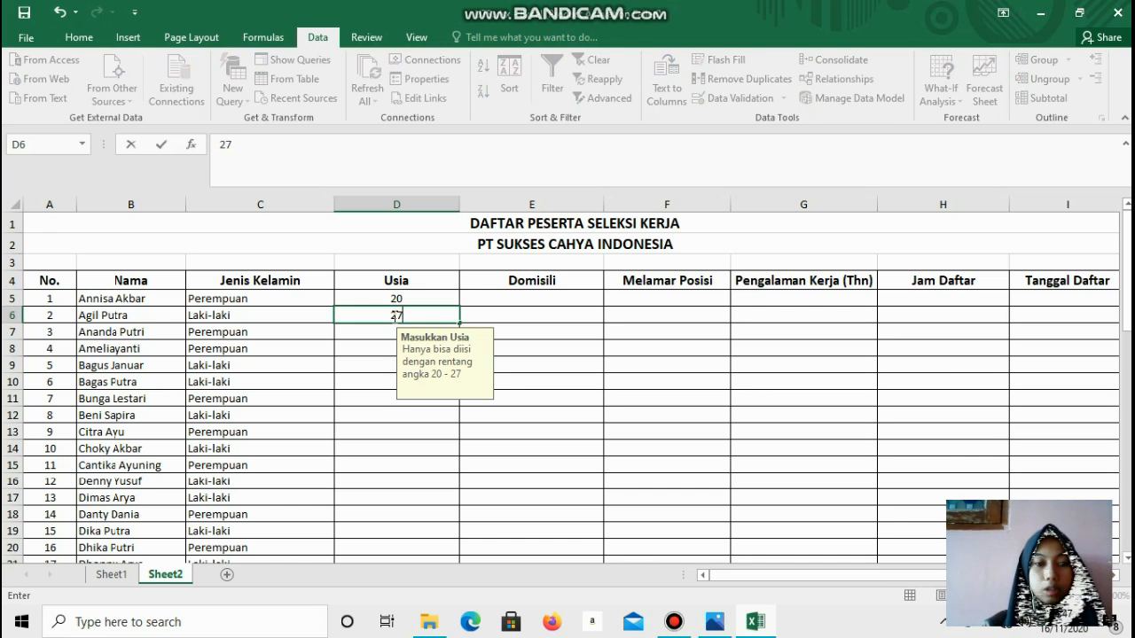
pyautogui.press('Return')
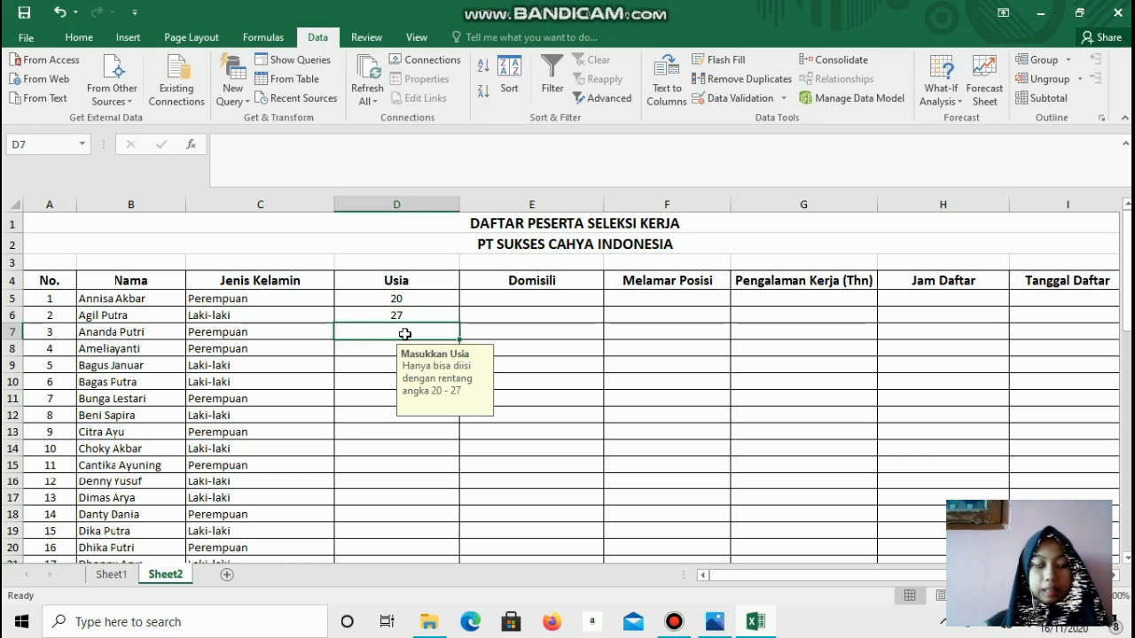
# Test the age validation by entering 19 and 28 in cell D7, dismissing the error alert each time
pyautogui.write('19')
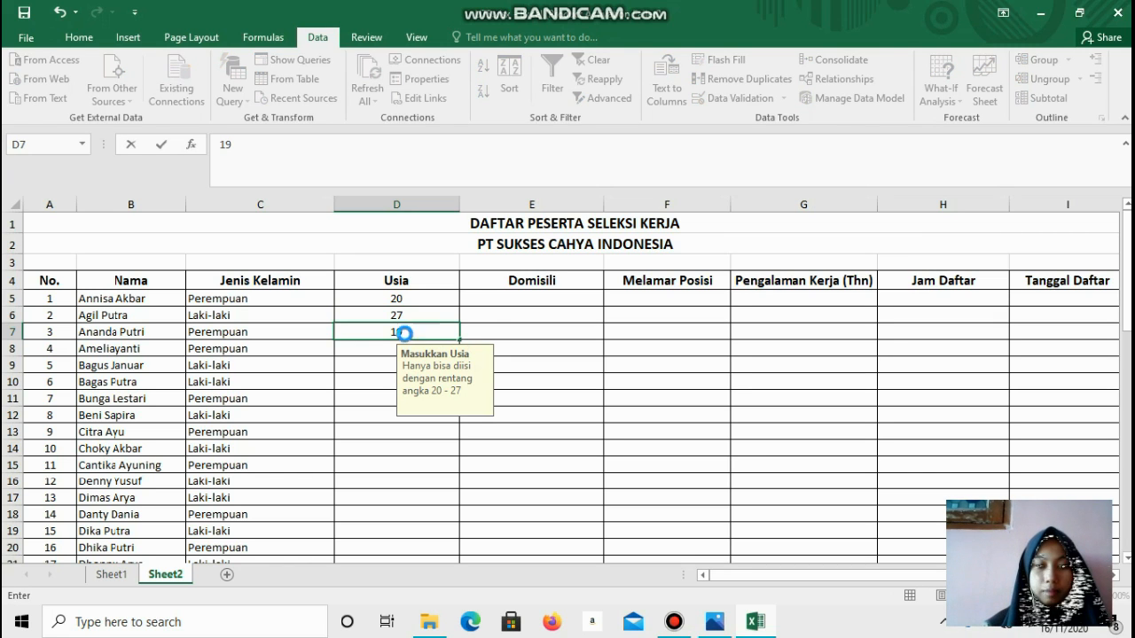
pyautogui.press('Return')
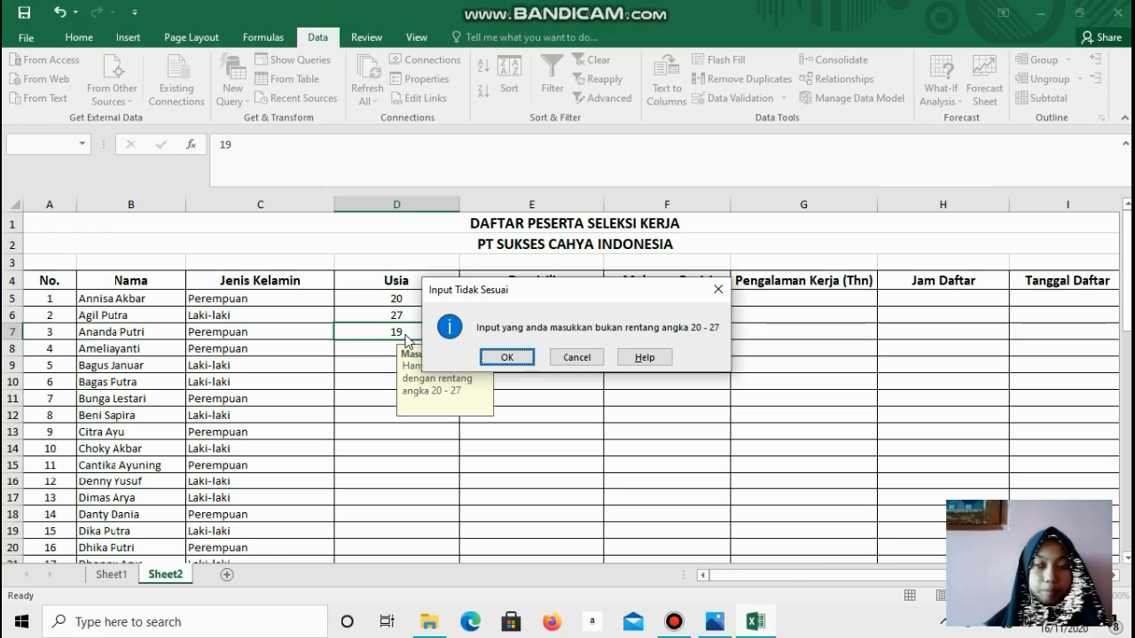
pyautogui.click(718, 290)
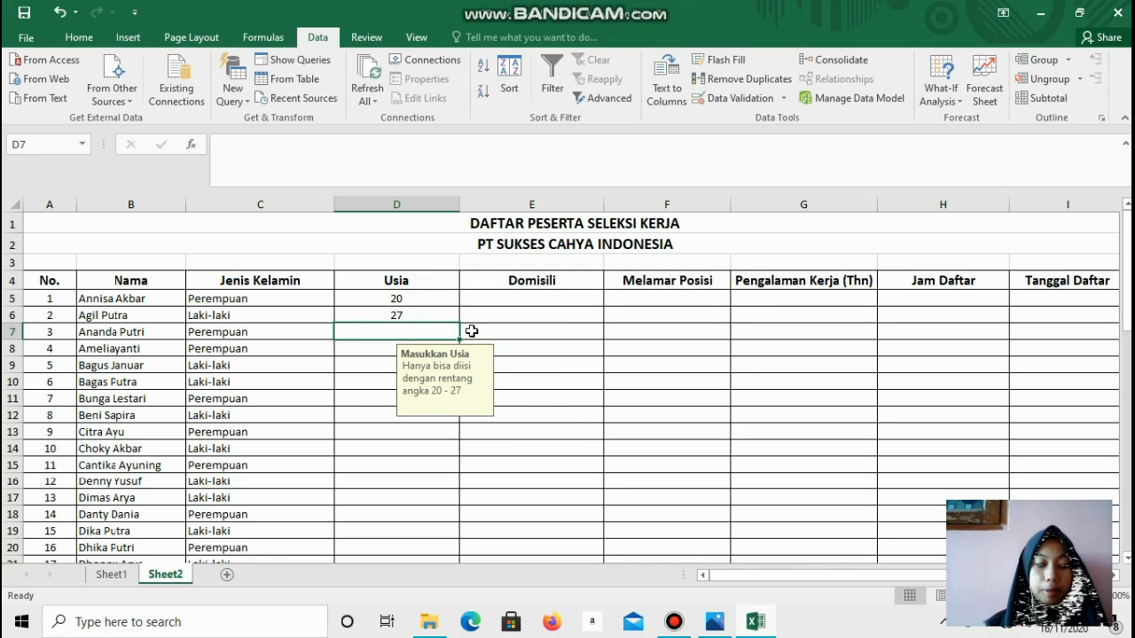
pyautogui.write('28')
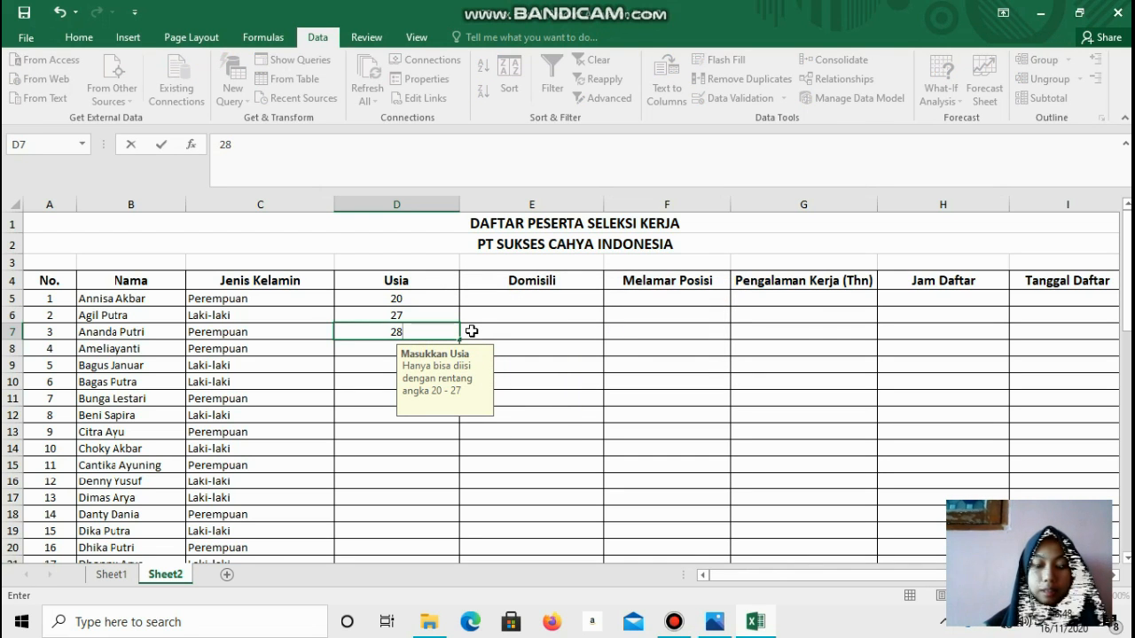
pyautogui.press('Return')
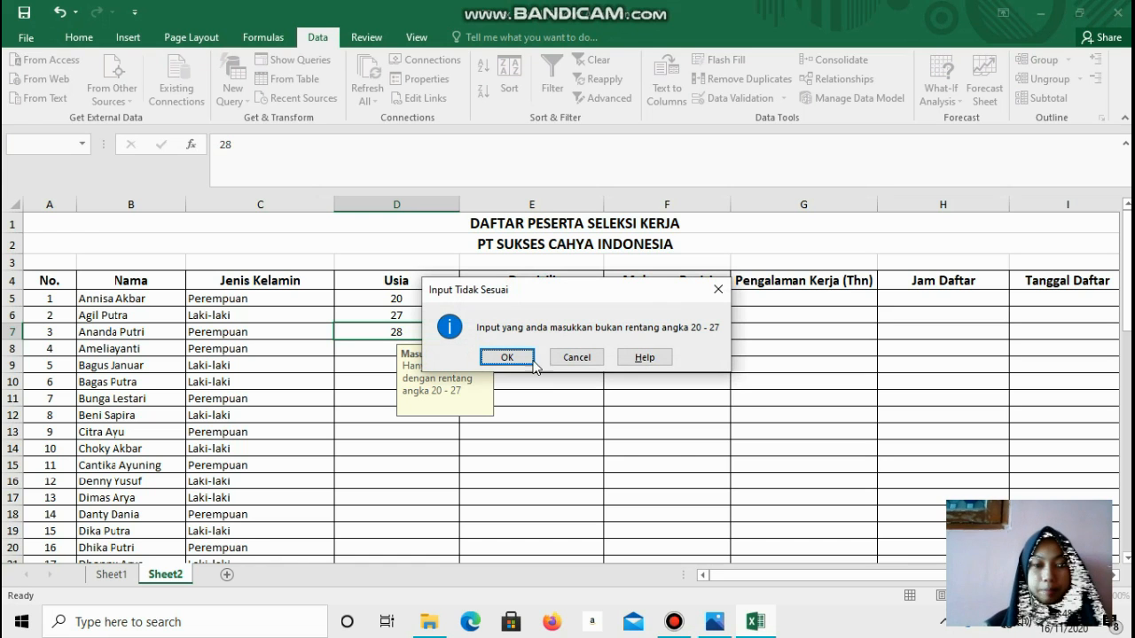
pyautogui.click(718, 289)
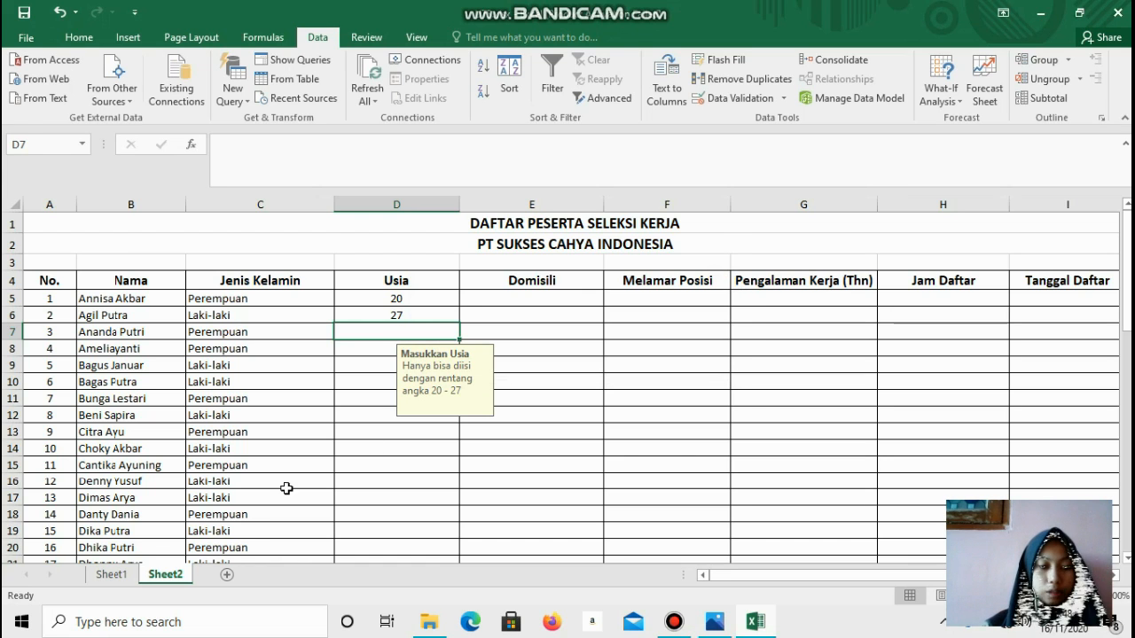
# Copy the Usia values D7:D34 from Sheet1 and paste them into Sheet2 starting at cell D7
pyautogui.click(112, 575)
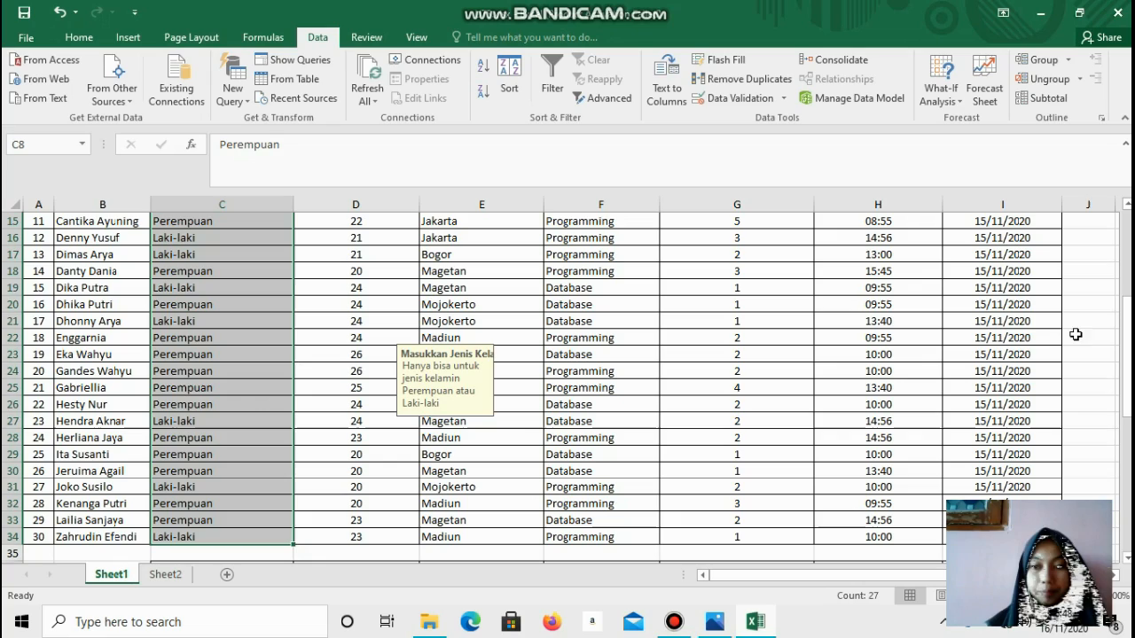
pyautogui.moveTo(1127, 357); pyautogui.dragTo(1126, 269)
pyautogui.moveTo(391, 336); pyautogui.dragTo(377, 532)
pyautogui.hotkey('ctrl', 'c')
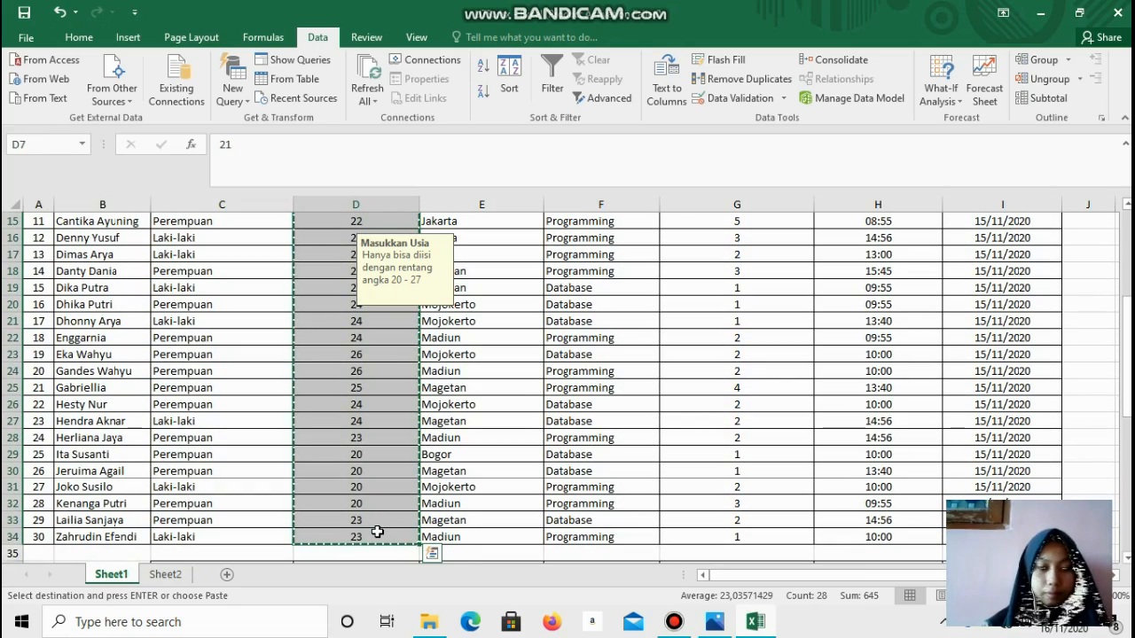
pyautogui.click(167, 575)
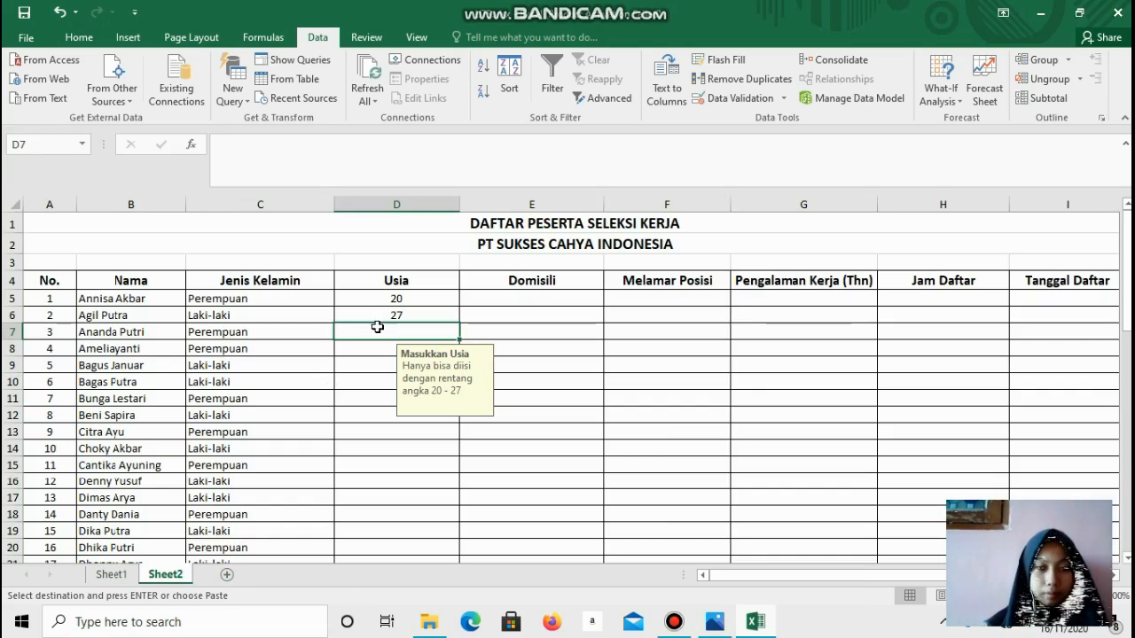
pyautogui.hotkey('ctrl', 'v')
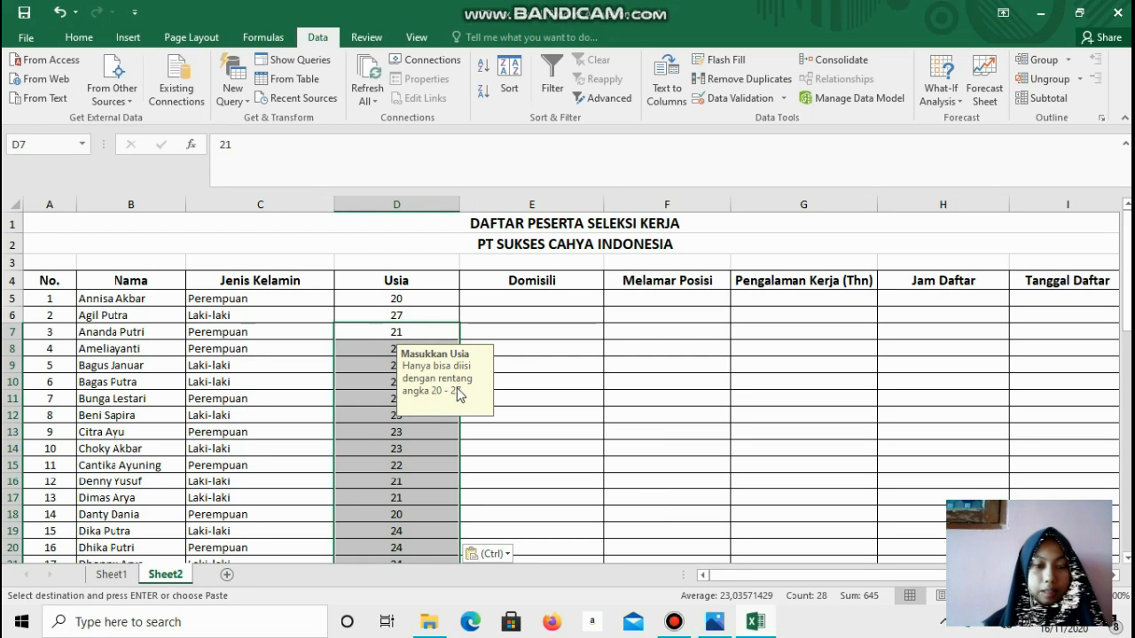
pyautogui.click(377, 448)
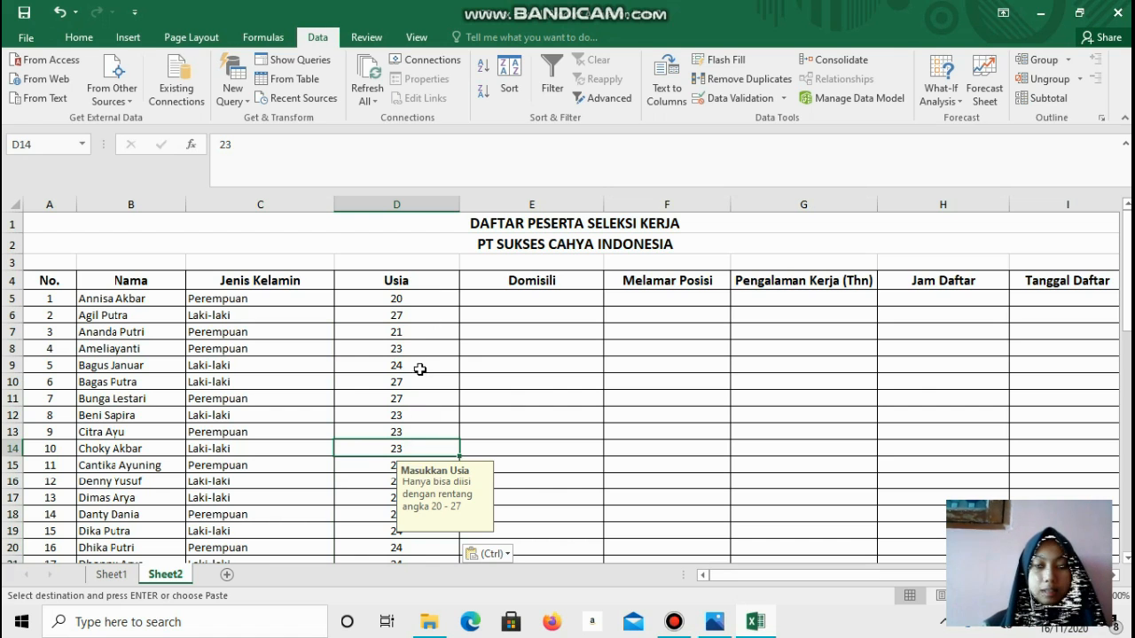
pyautogui.moveTo(1126, 260); pyautogui.dragTo(1126, 277)
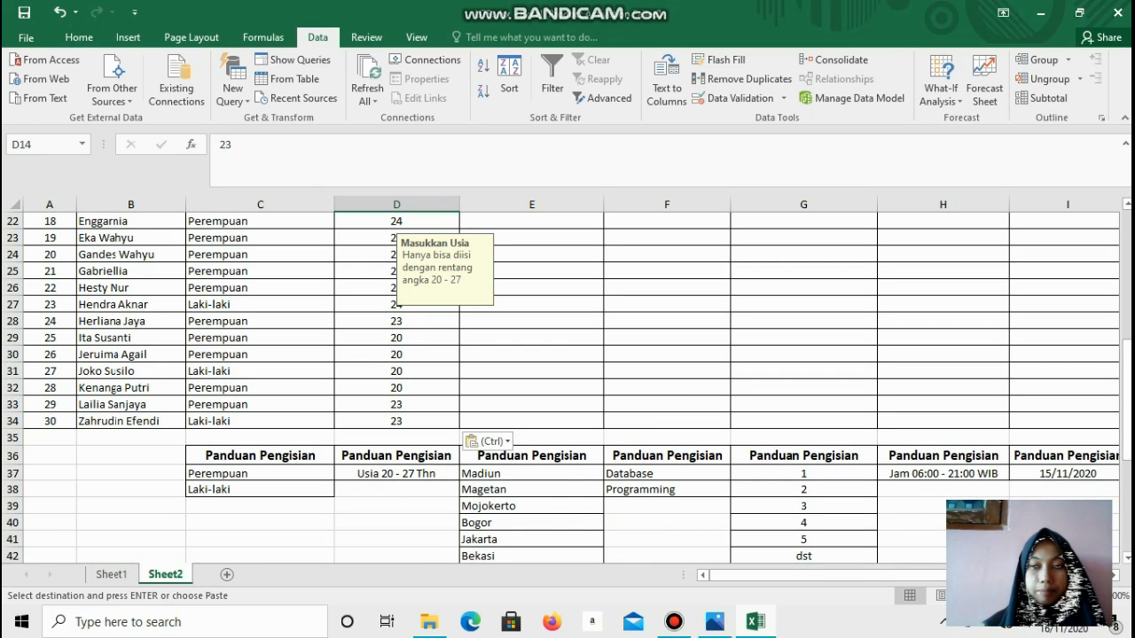
pyautogui.moveTo(1126, 378); pyautogui.dragTo(1128, 258)
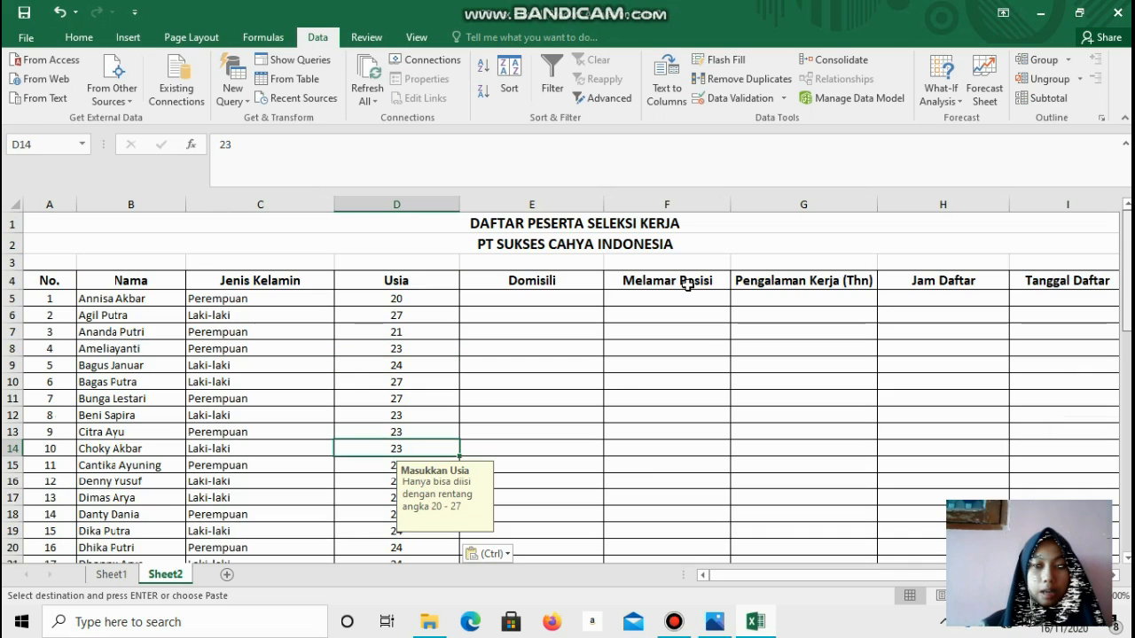
# Restrict the Domisili cells E5:E34 with data validation to a text length less than 10
pyautogui.click(525, 301)
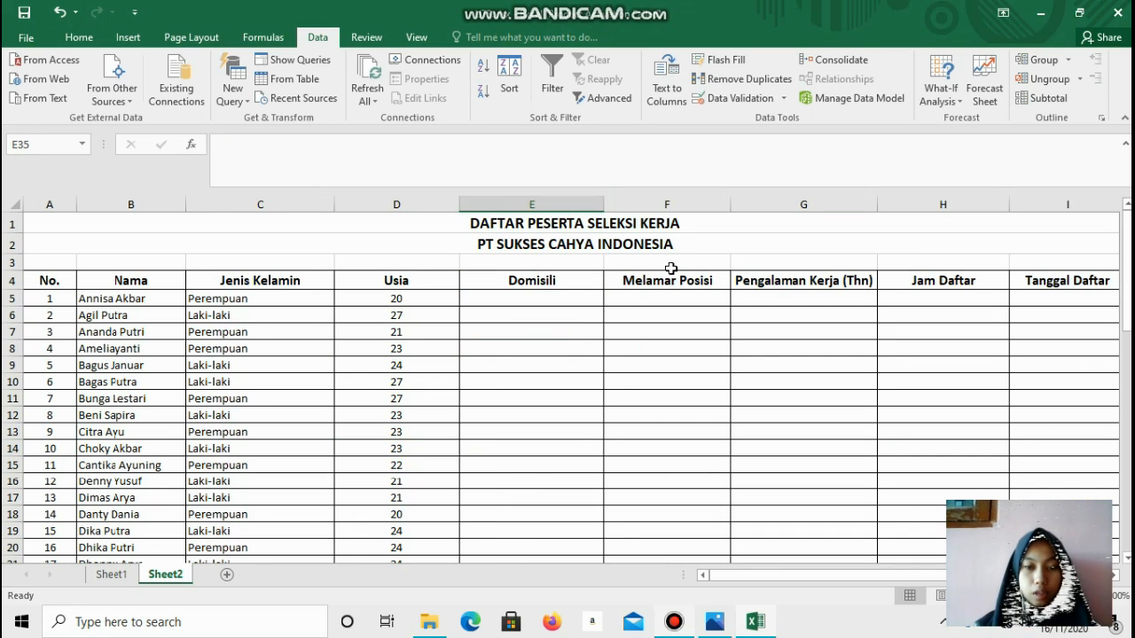
pyautogui.moveTo(561, 299); pyautogui.dragTo(539, 535)
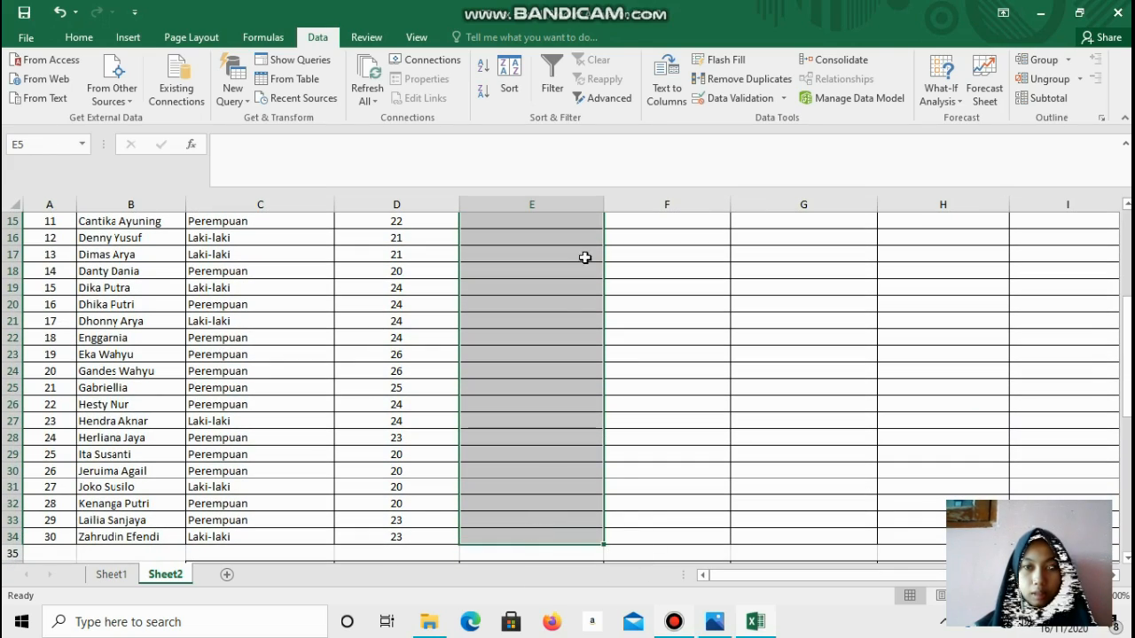
pyautogui.click(740, 99)
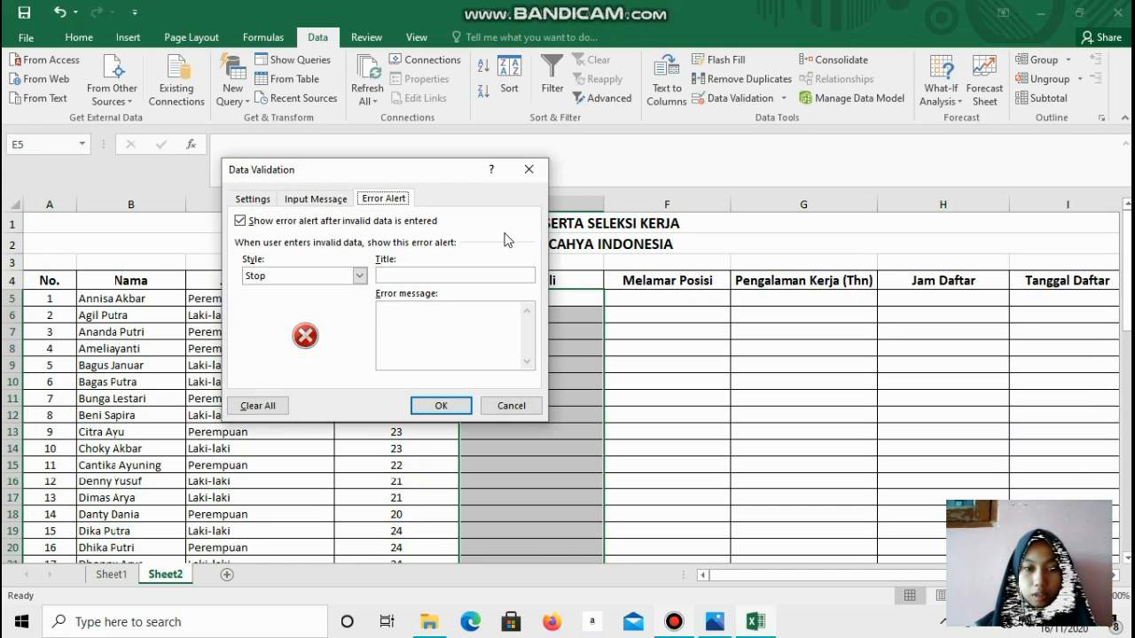
pyautogui.click(252, 199)
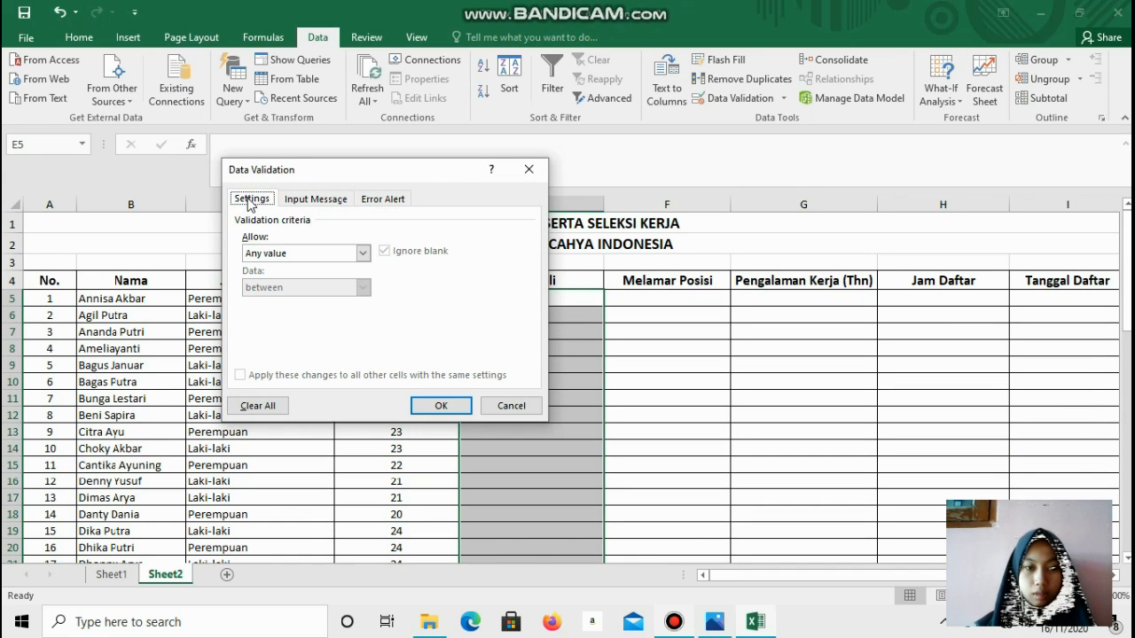
pyautogui.click(363, 253)
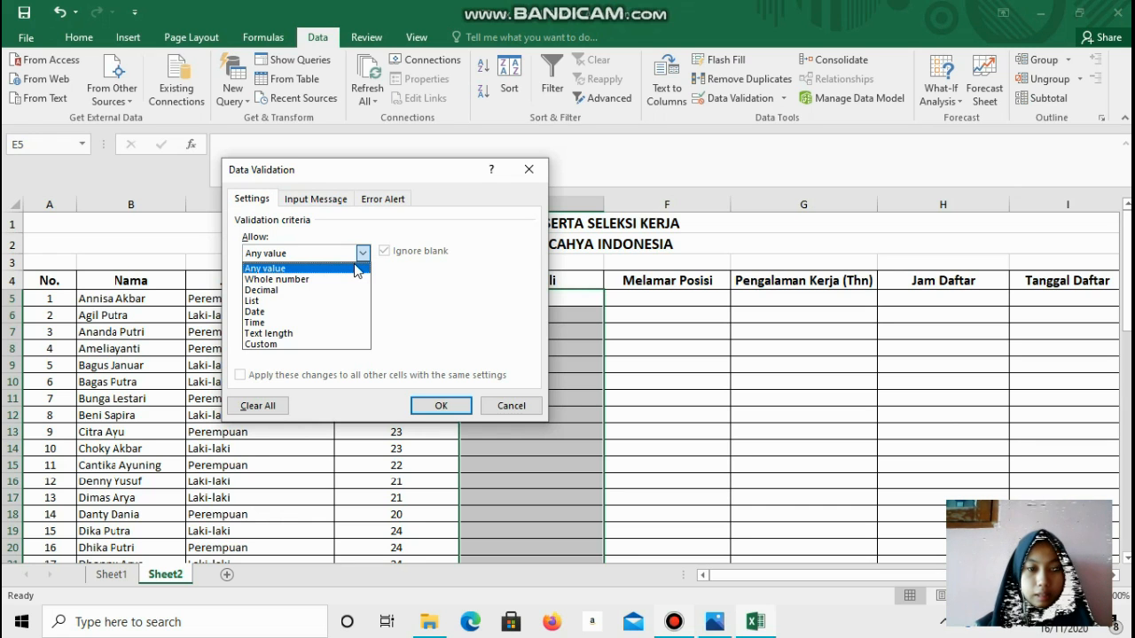
pyautogui.click(335, 338)
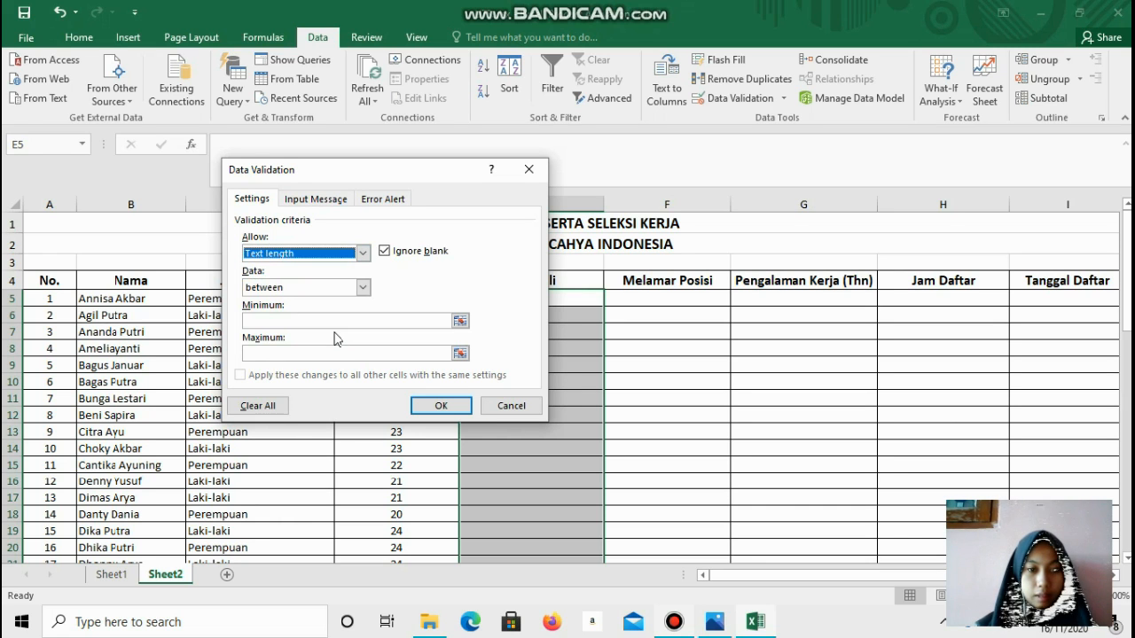
pyautogui.click(364, 290)
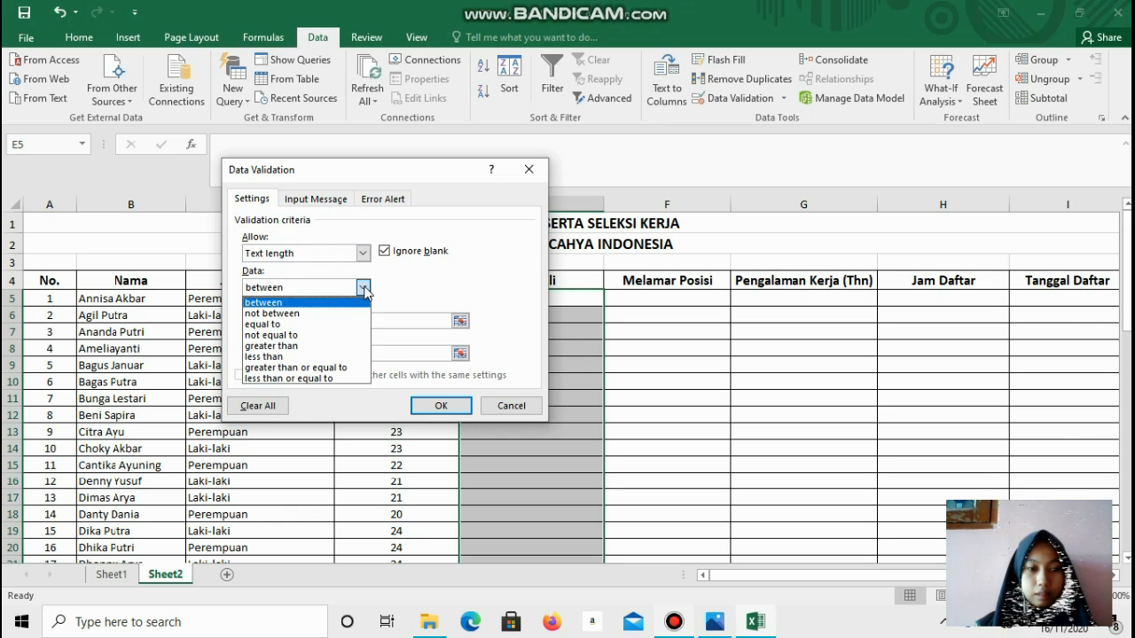
pyautogui.click(342, 357)
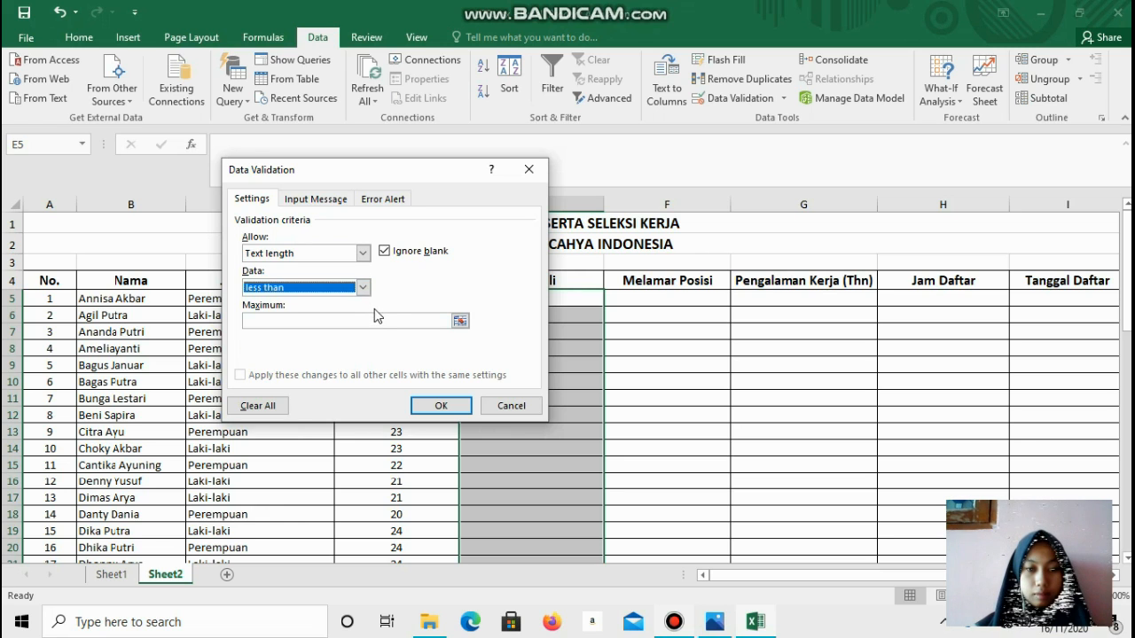
pyautogui.click(378, 324)
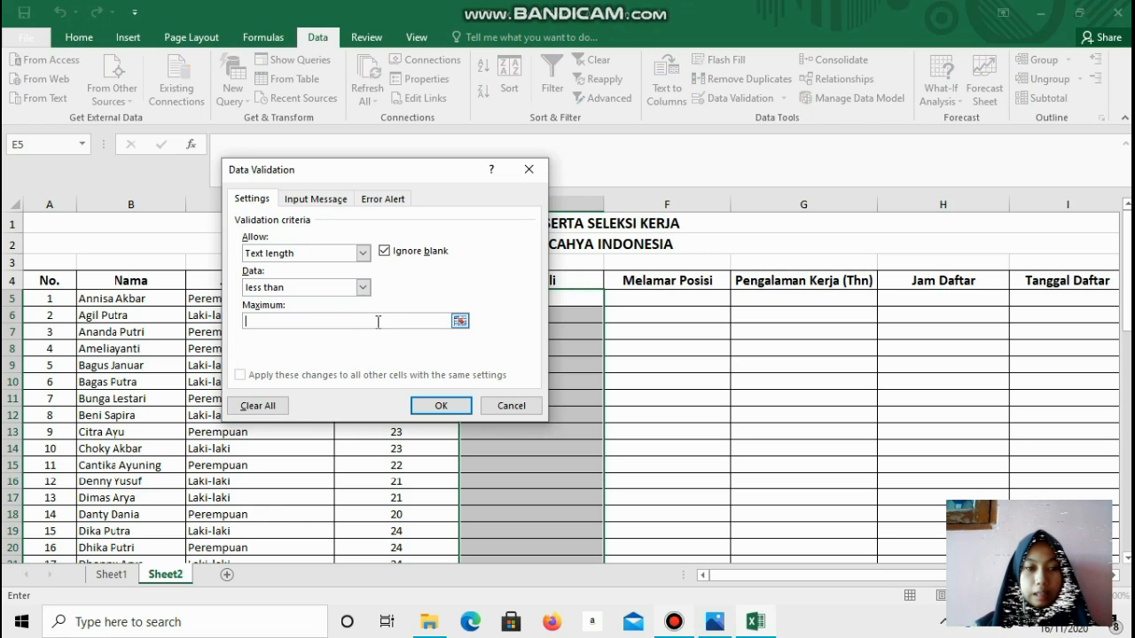
pyautogui.write('10')
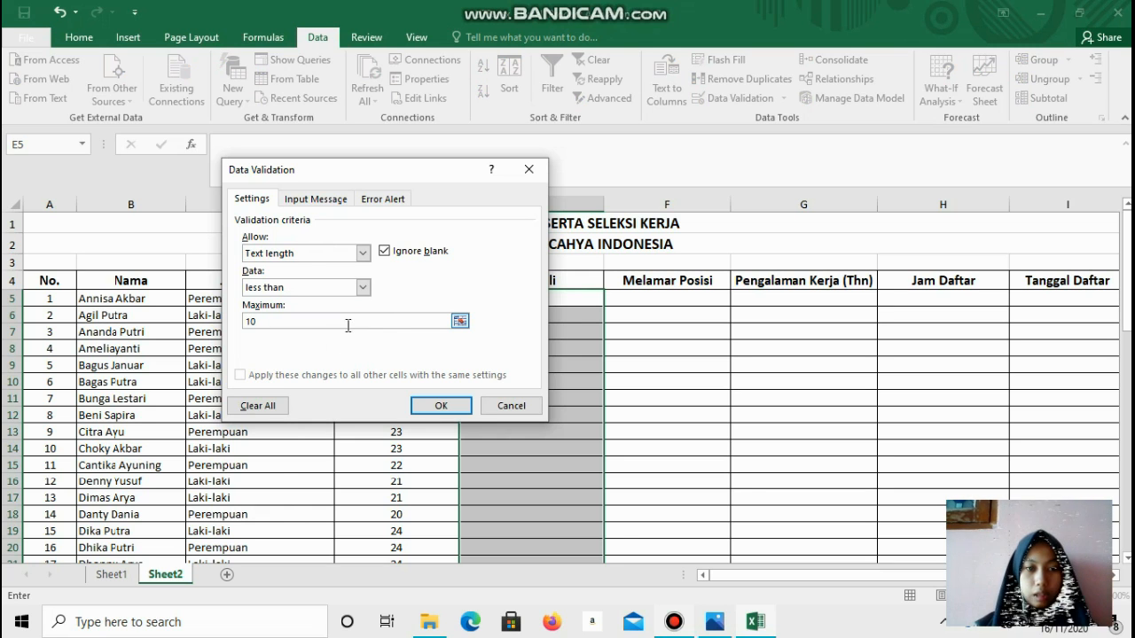
# Title the Domisili input message "Masukkan Domisili"
pyautogui.click(331, 205)
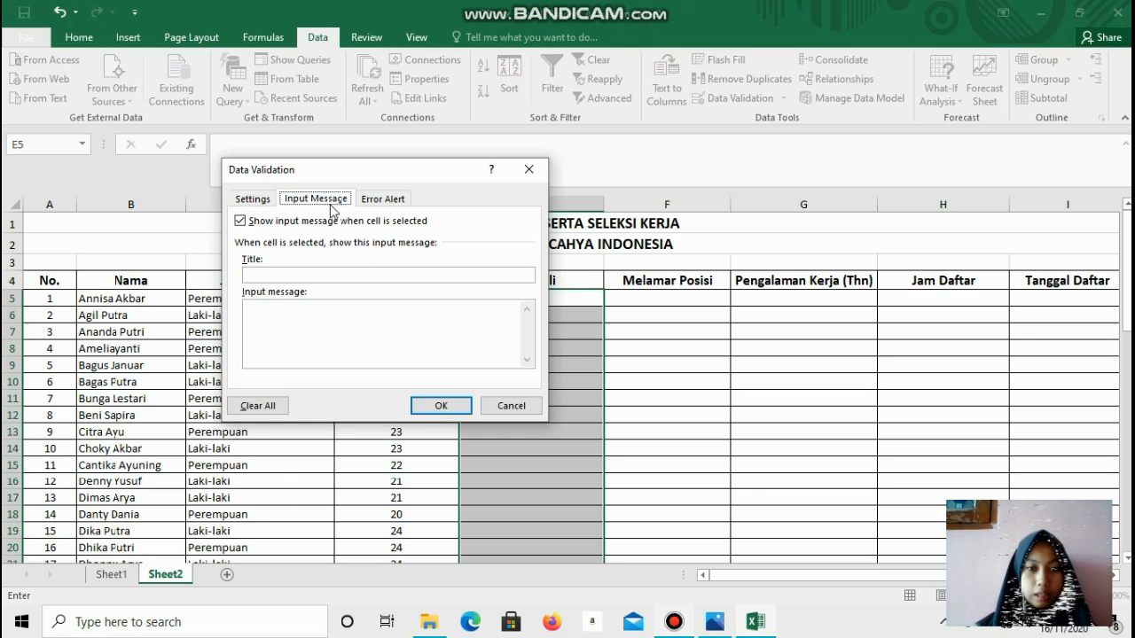
pyautogui.click(360, 275)
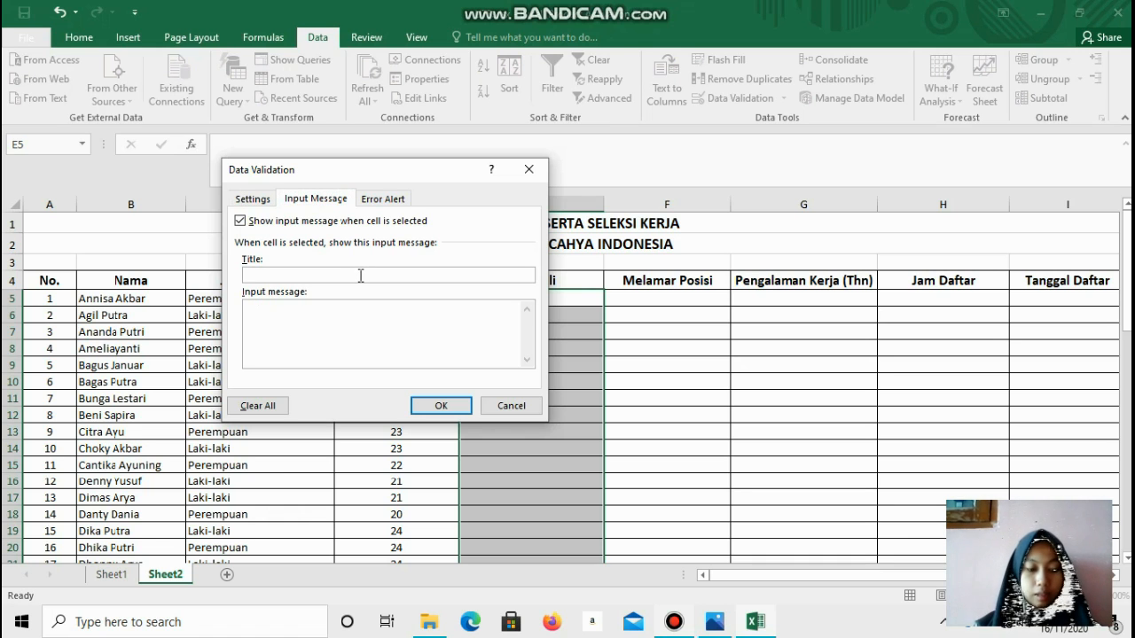
pyautogui.press('capslock')
pyautogui.write('MASU')
pyautogui.press('BackSpace')
pyautogui.press('BackSpace')
pyautogui.press('BackSpace')
pyautogui.press('capslock')
pyautogui.write('asukkan')
pyautogui.press('capslock')
pyautogui.write('D')
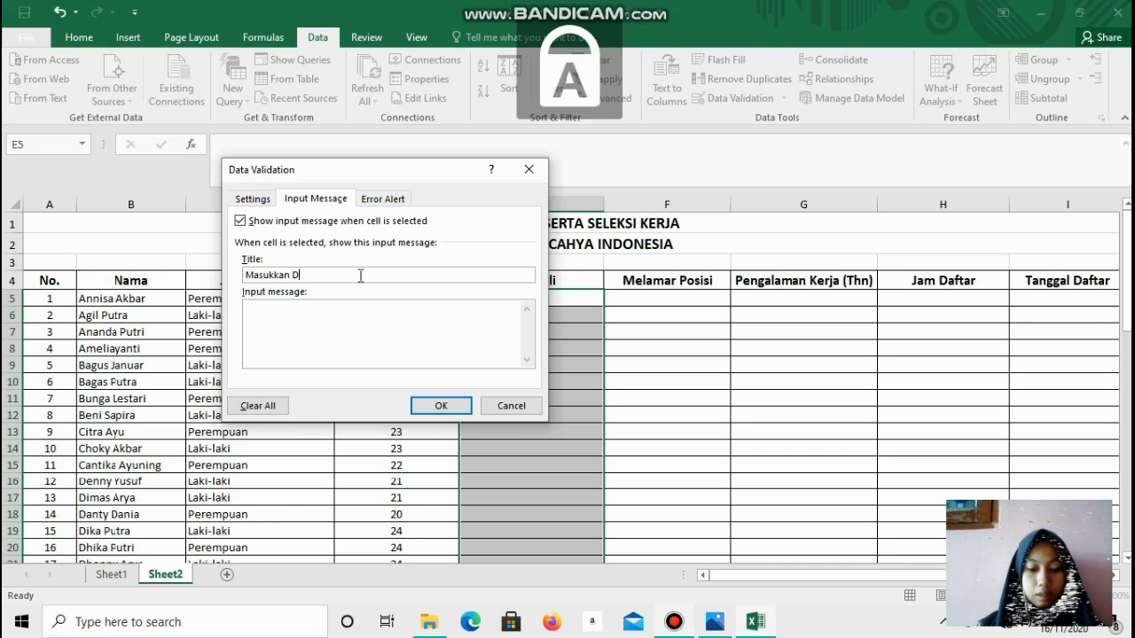
pyautogui.press('capslock')
pyautogui.write('omisili')
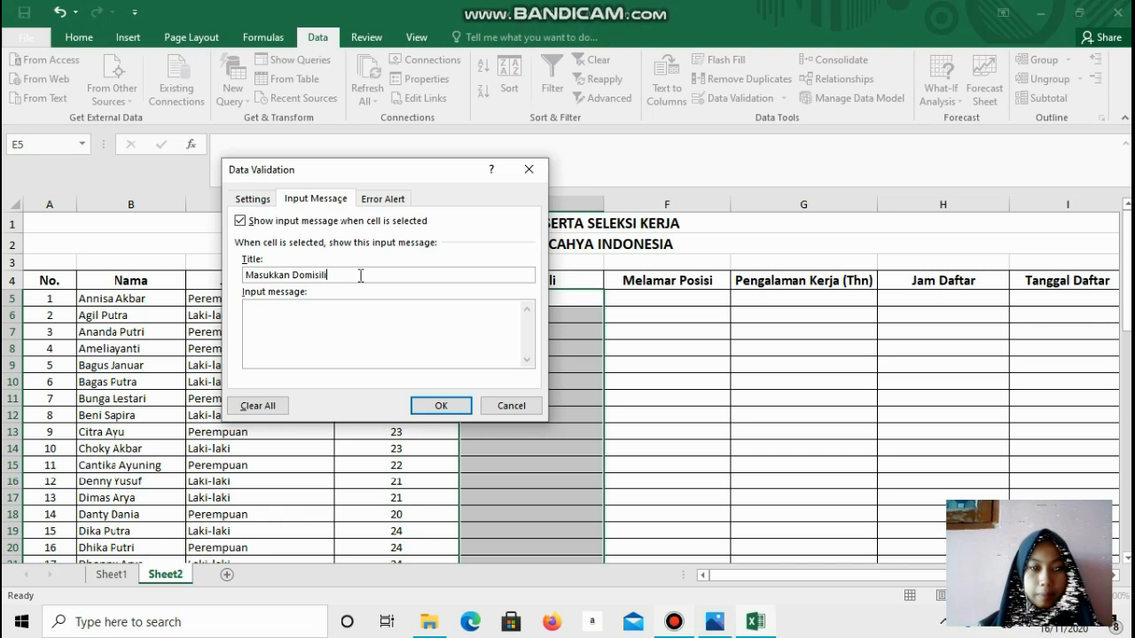
# Write the input message text "Hanya bisa diisi dengan karakter <10" for the Domisili validation
pyautogui.click(310, 321)
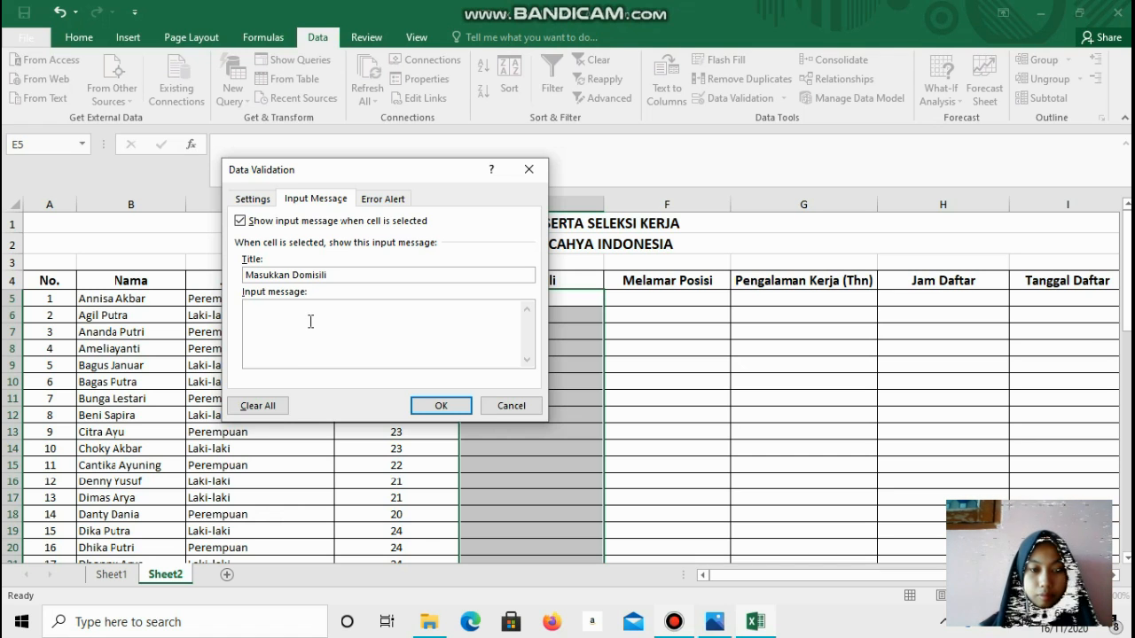
pyautogui.press('capslock')
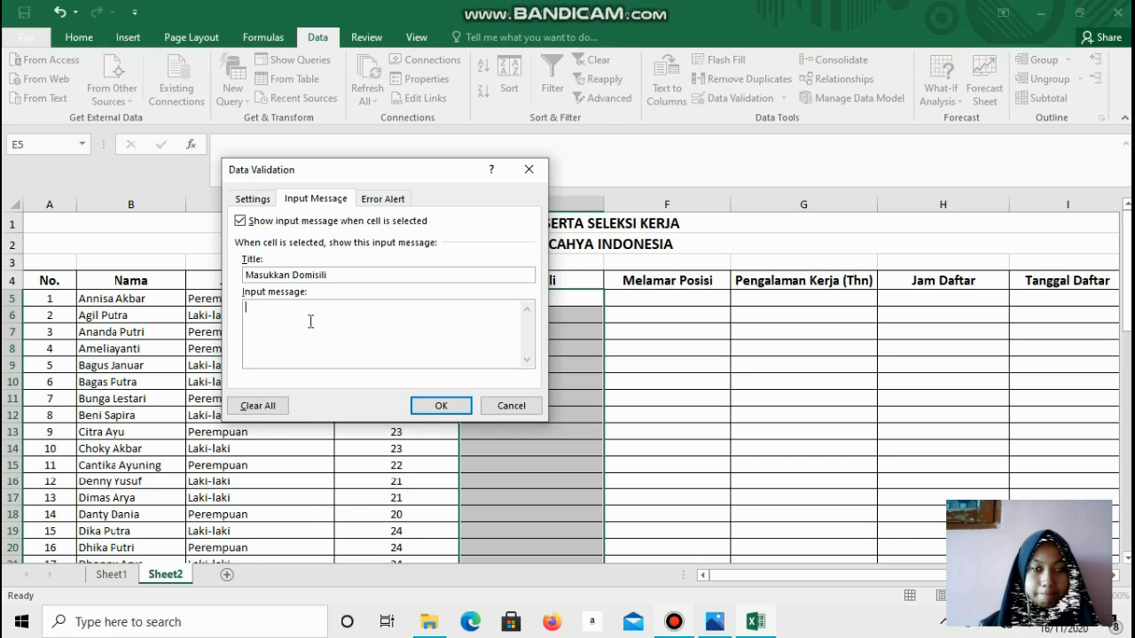
pyautogui.write('H')
pyautogui.press('capslock')
pyautogui.write('a')
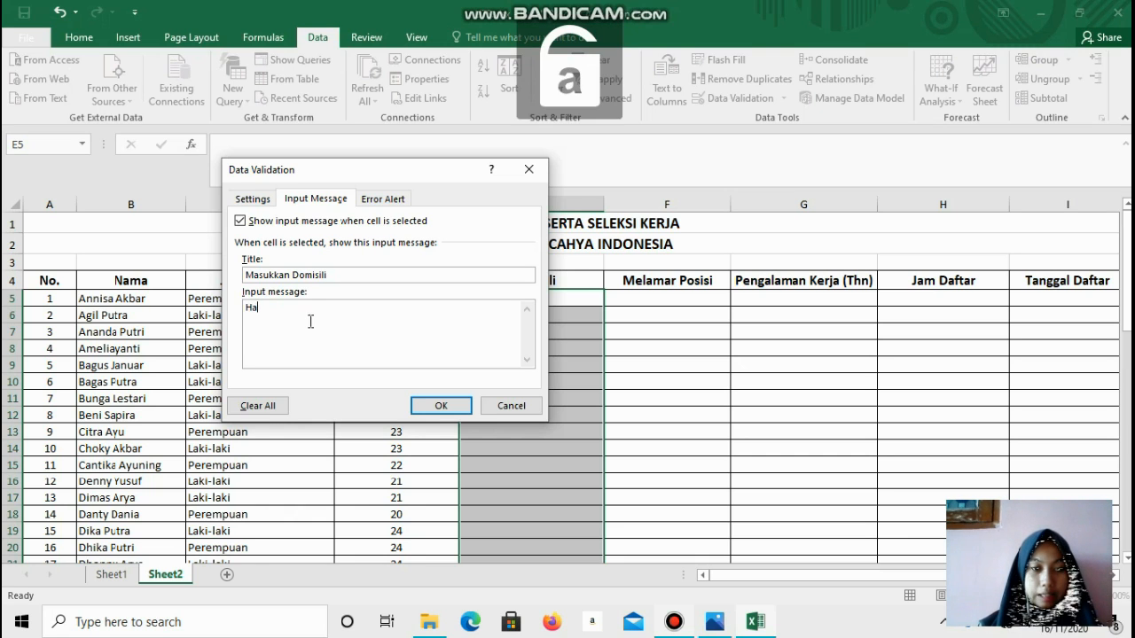
pyautogui.write('nya bisa diisi dengan karakter')
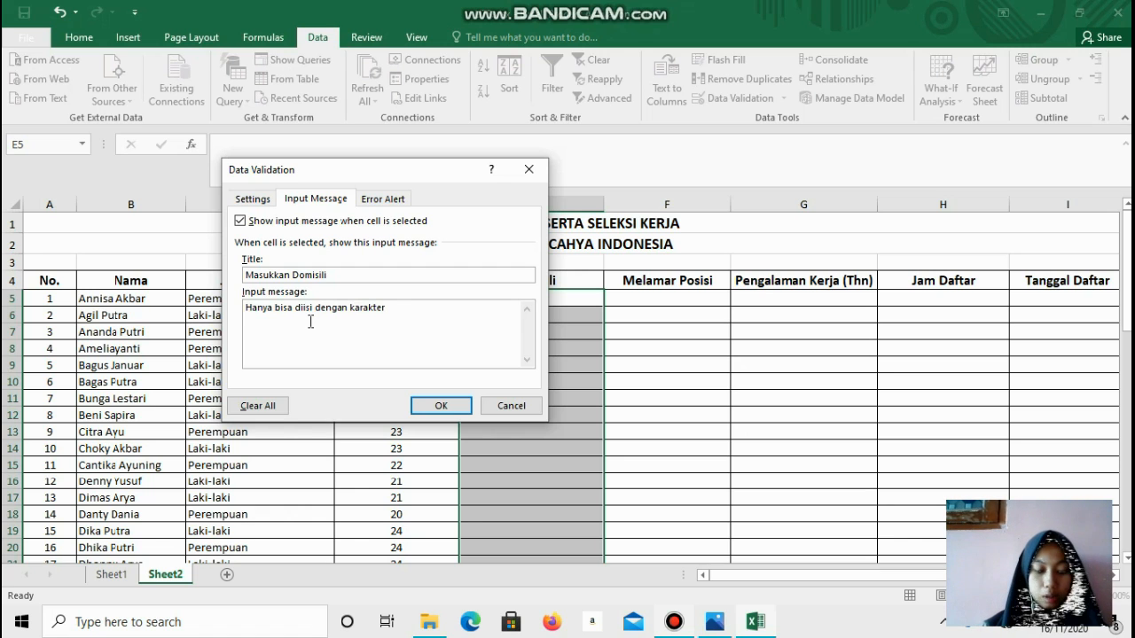
pyautogui.write('10')
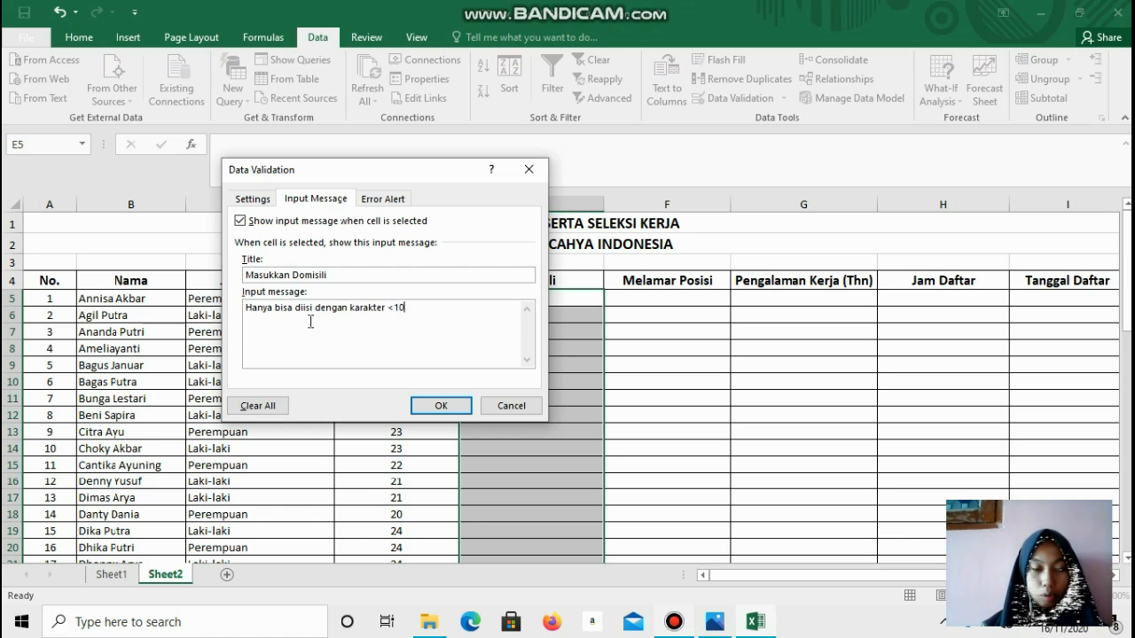
# Set the Domisili error alert to the Information style with the title "Input Tidak Sesuai"
pyautogui.click(390, 198)
pyautogui.click(360, 276)
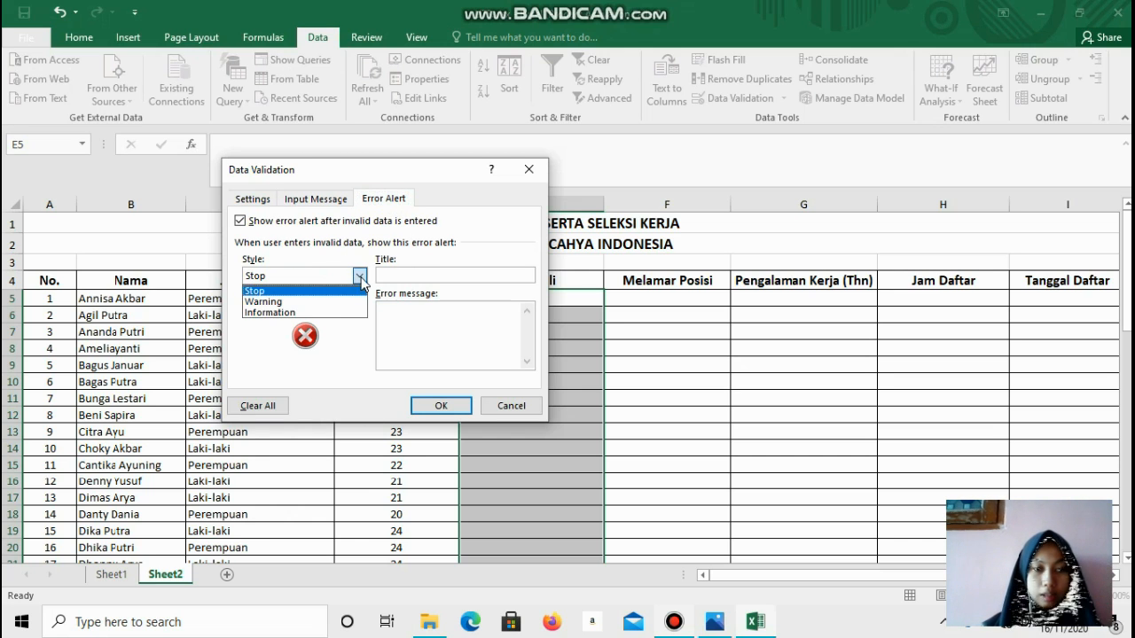
pyautogui.click(344, 312)
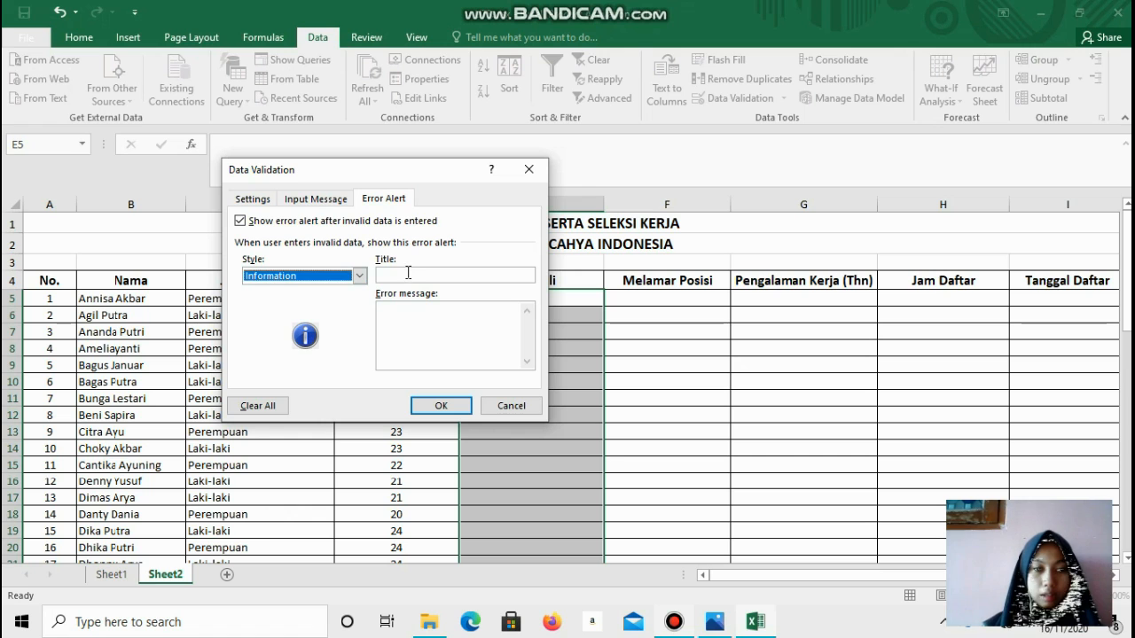
pyautogui.click(408, 272)
pyautogui.press('capslock')
pyautogui.write('I')
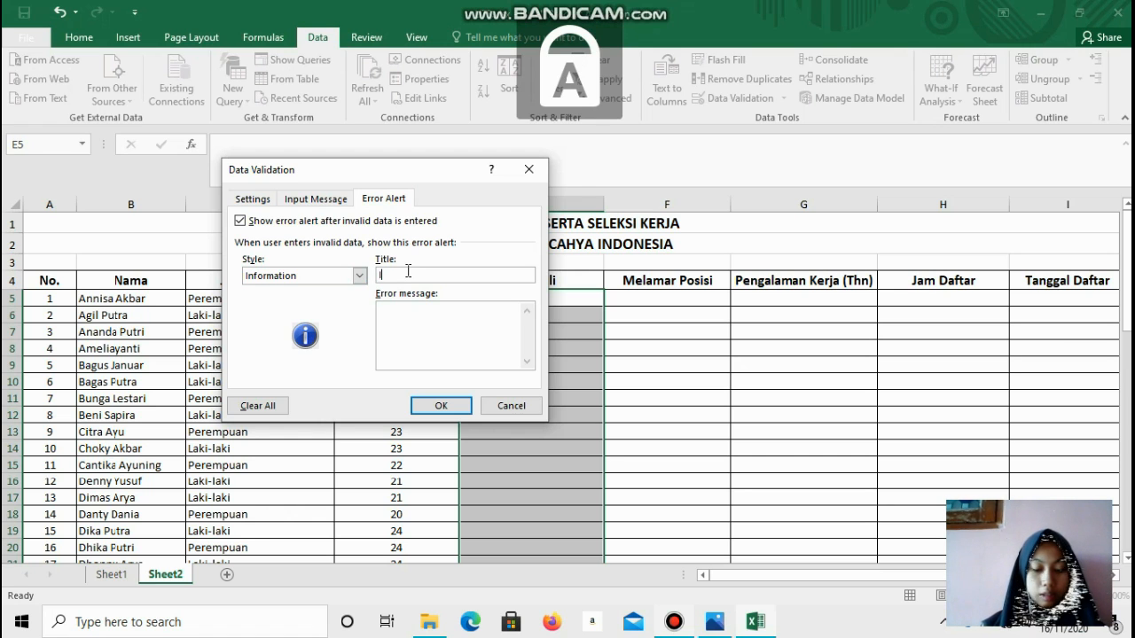
pyautogui.press('capslock')
pyautogui.write('npu')
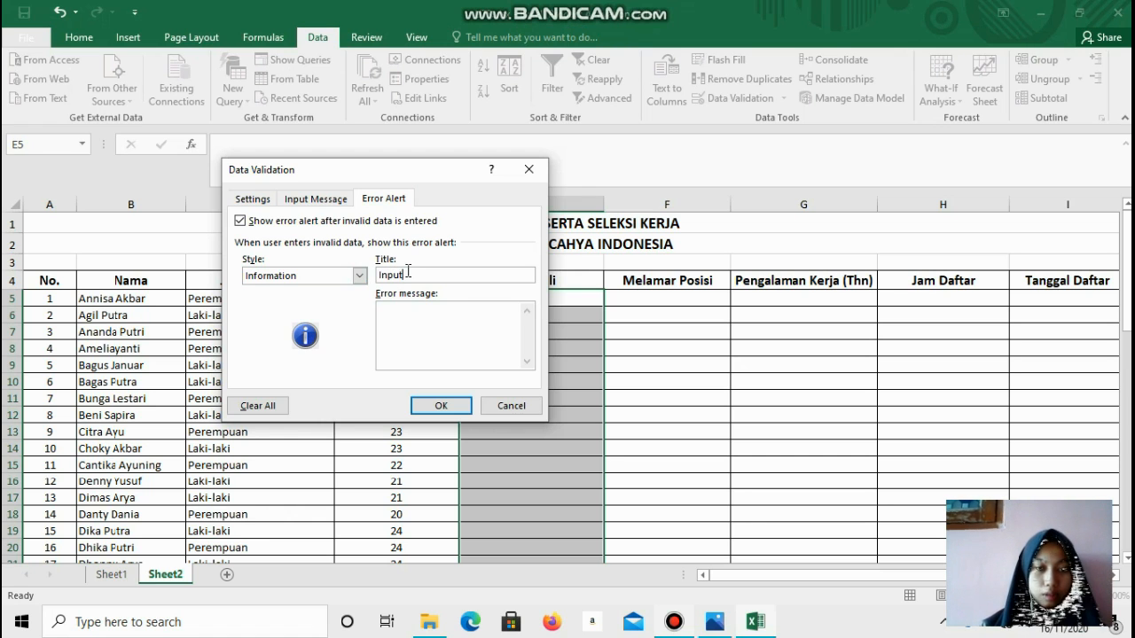
pyautogui.write('t')
pyautogui.press('capslock')
pyautogui.write('Tidak')
pyautogui.press('capslock')
pyautogui.write('S')
pyautogui.press('capslock')
pyautogui.write('esuai')
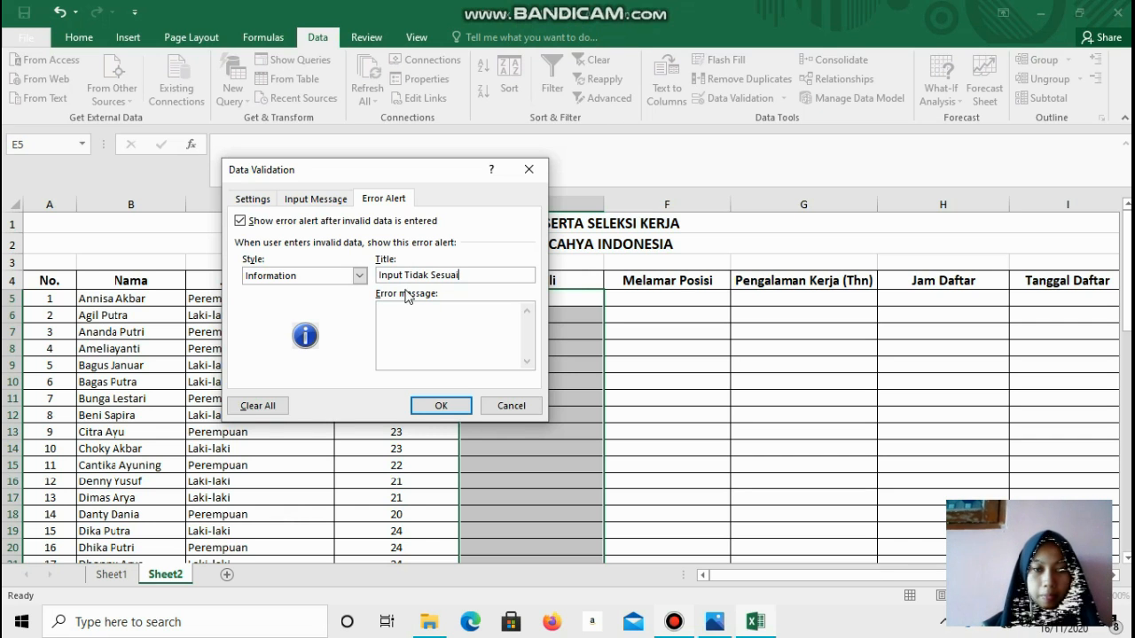
# Write the error message "Input yang anda masukkan karakternya >10" and apply the Domisili validation
pyautogui.click(399, 323)
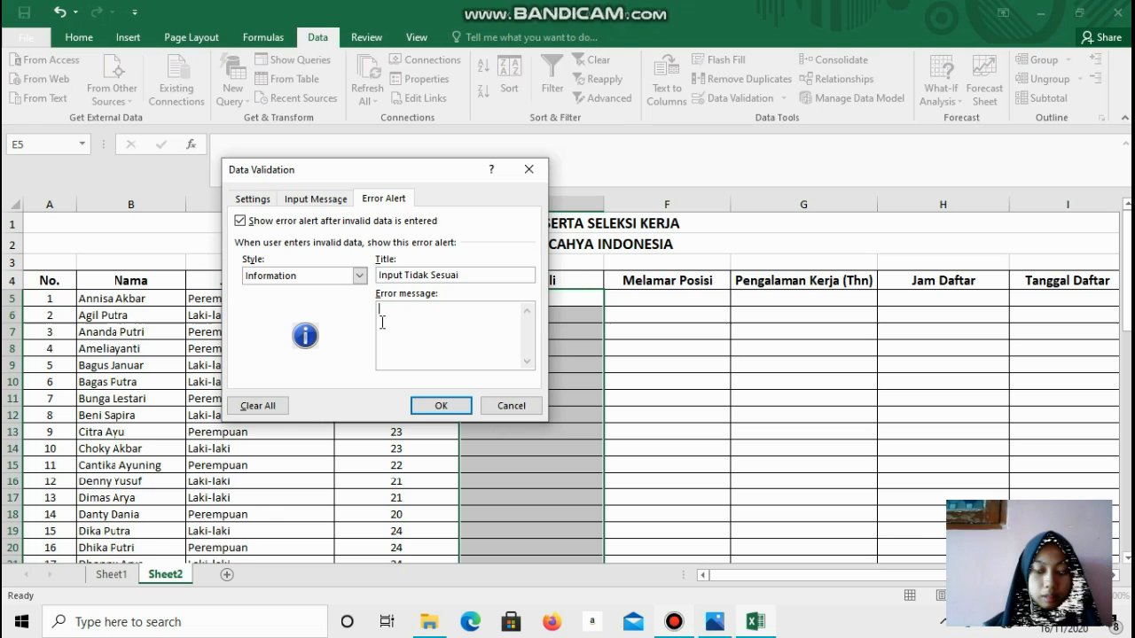
pyautogui.press('capslock')
pyautogui.write('I')
pyautogui.press('capslock')
pyautogui.write('nput yang anda masukkan lebi')
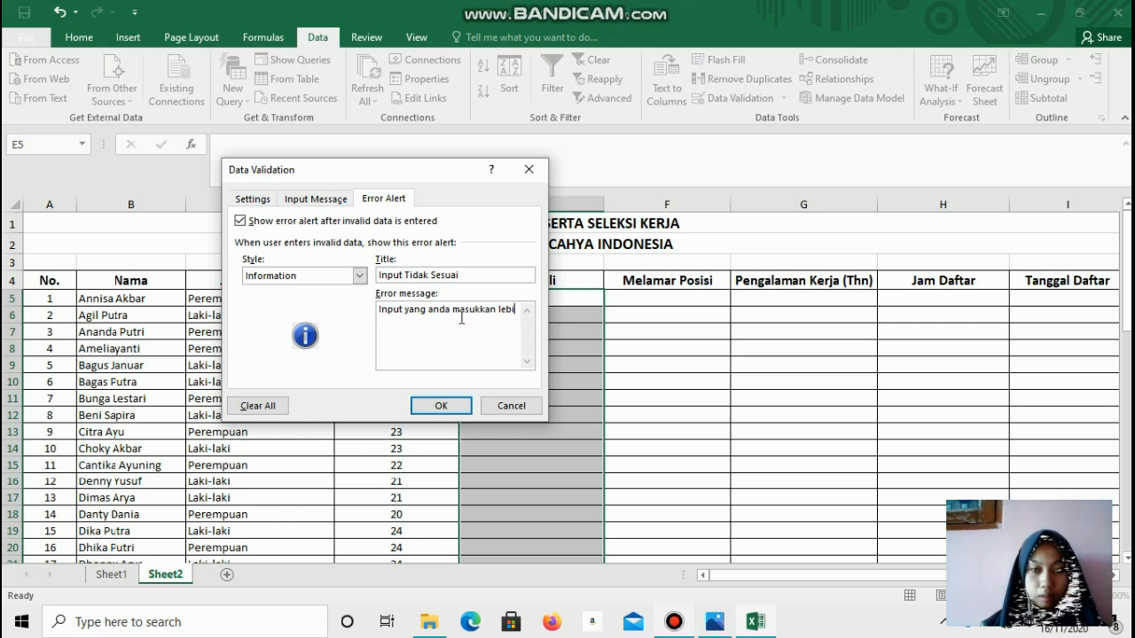
pyautogui.press('BackSpace')
pyautogui.press('BackSpace')
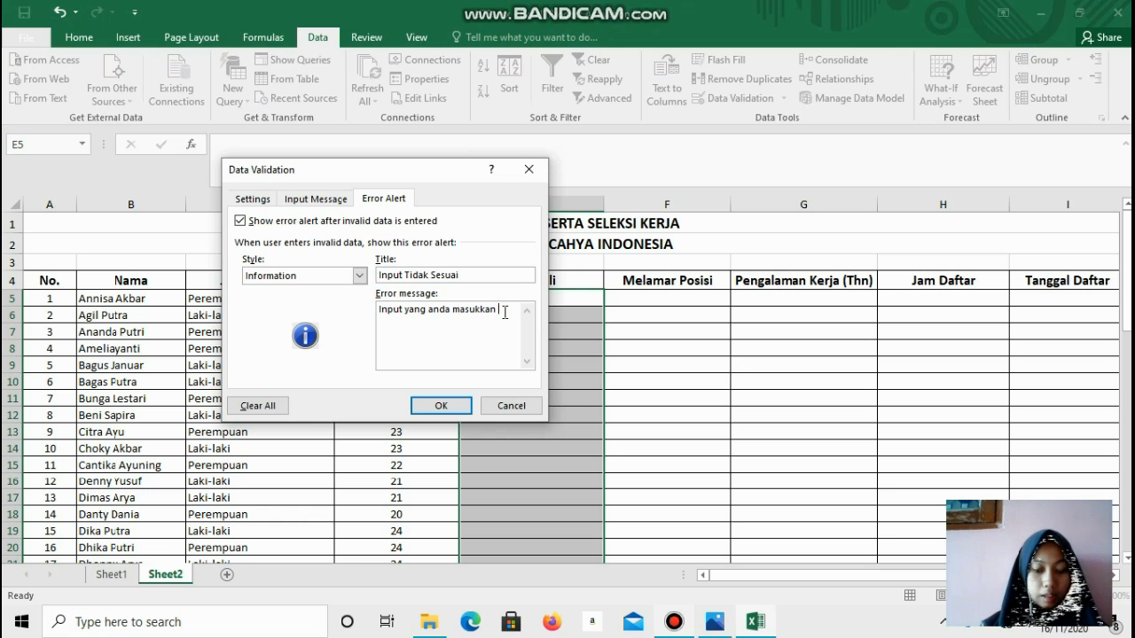
pyautogui.write('kternya >10')
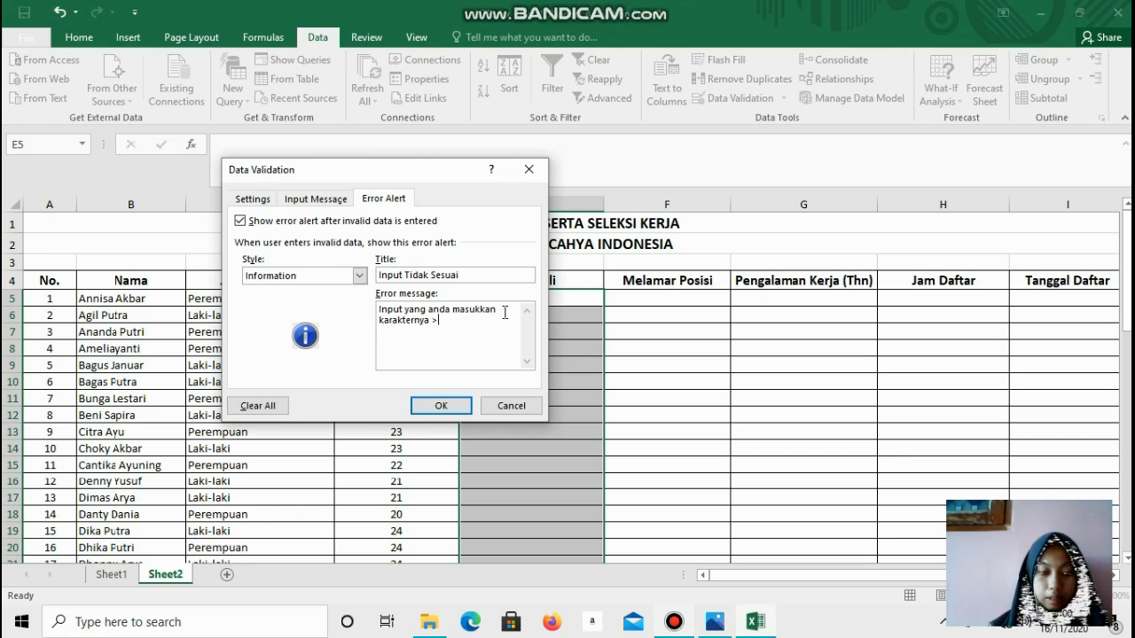
pyautogui.click(443, 406)
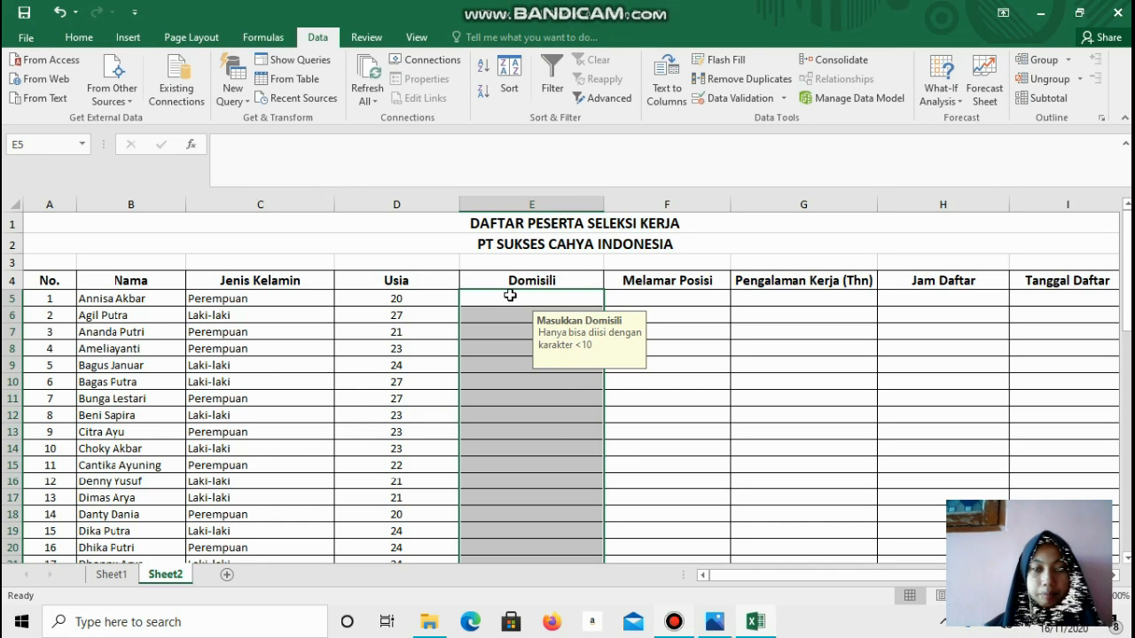
# Enter Madiun in cell E5 and Surabaya in cell E6 of the Domisili column
pyautogui.click(510, 295)
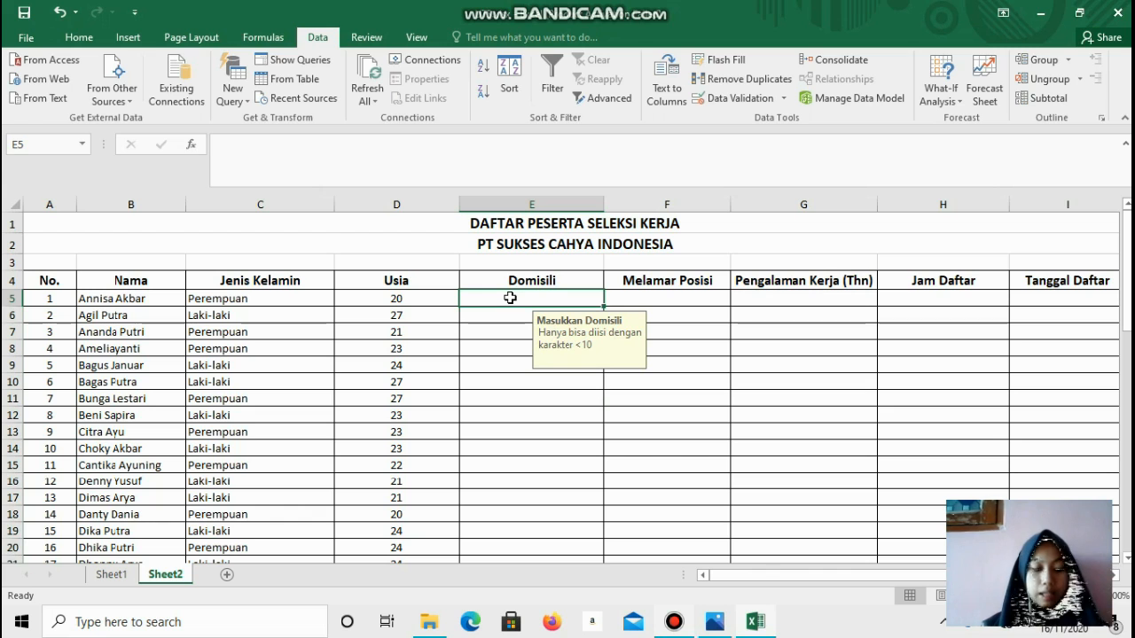
pyautogui.press('capslock')
pyautogui.write('M')
pyautogui.press('capslock')
pyautogui.write('adiu')
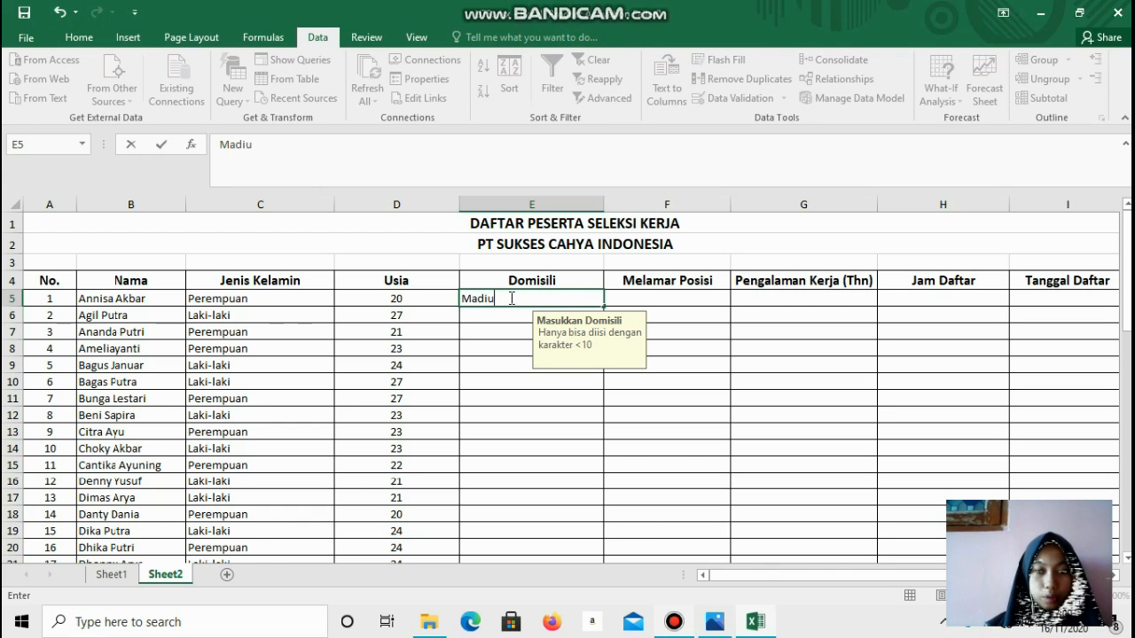
pyautogui.write('n')
pyautogui.press('Return')
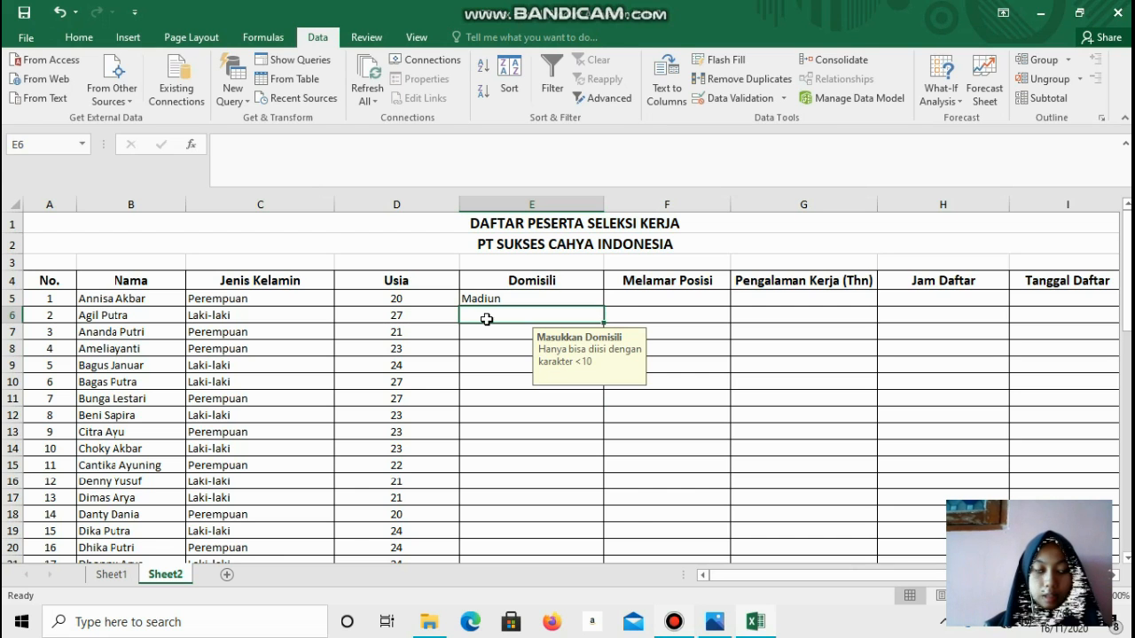
pyautogui.press('capslock')
pyautogui.write('S')
pyautogui.press('capslock')
pyautogui.write('urabaya')
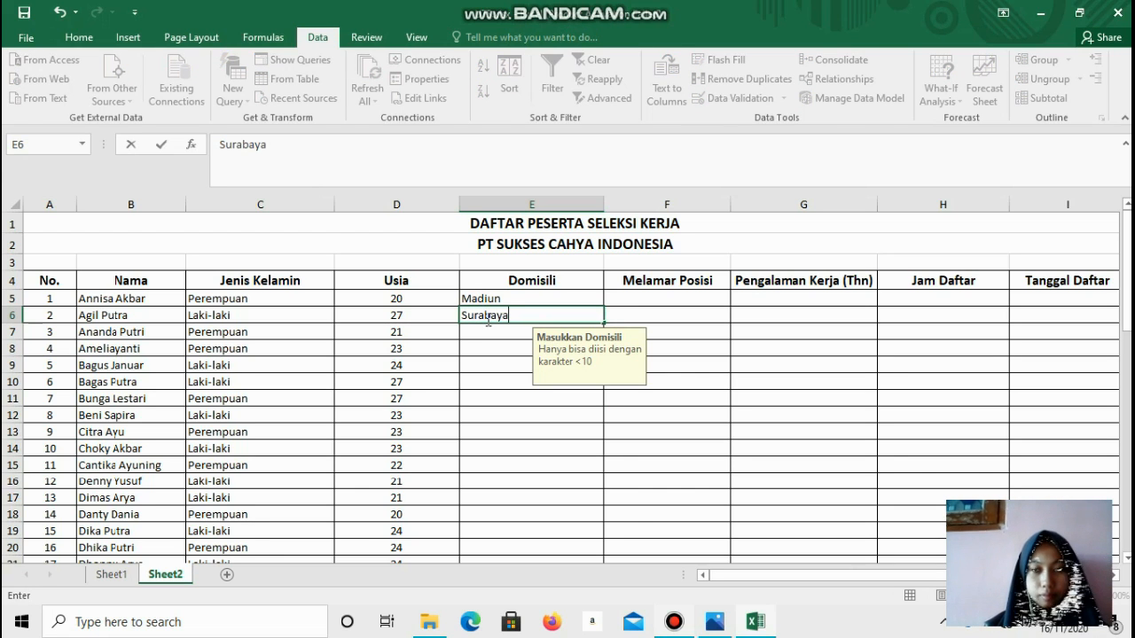
pyautogui.press('Return')
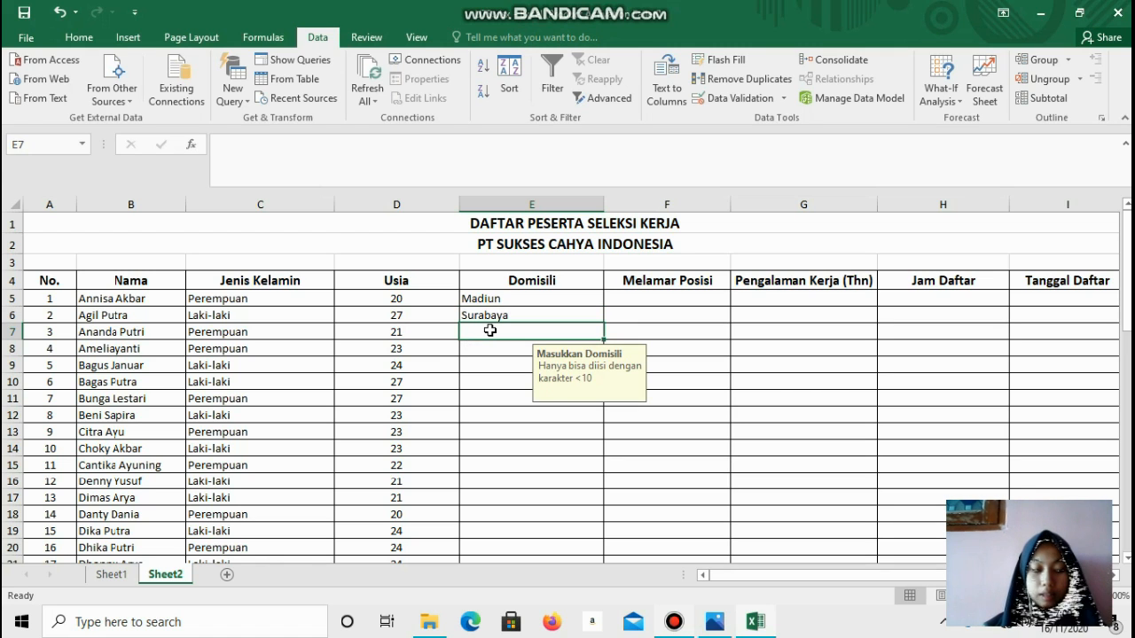
# Enter Malang in cell E7 of the Domisili column
pyautogui.write('su')
pyautogui.press('BackSpace')
pyautogui.press('BackSpace')
pyautogui.press('BackSpace')
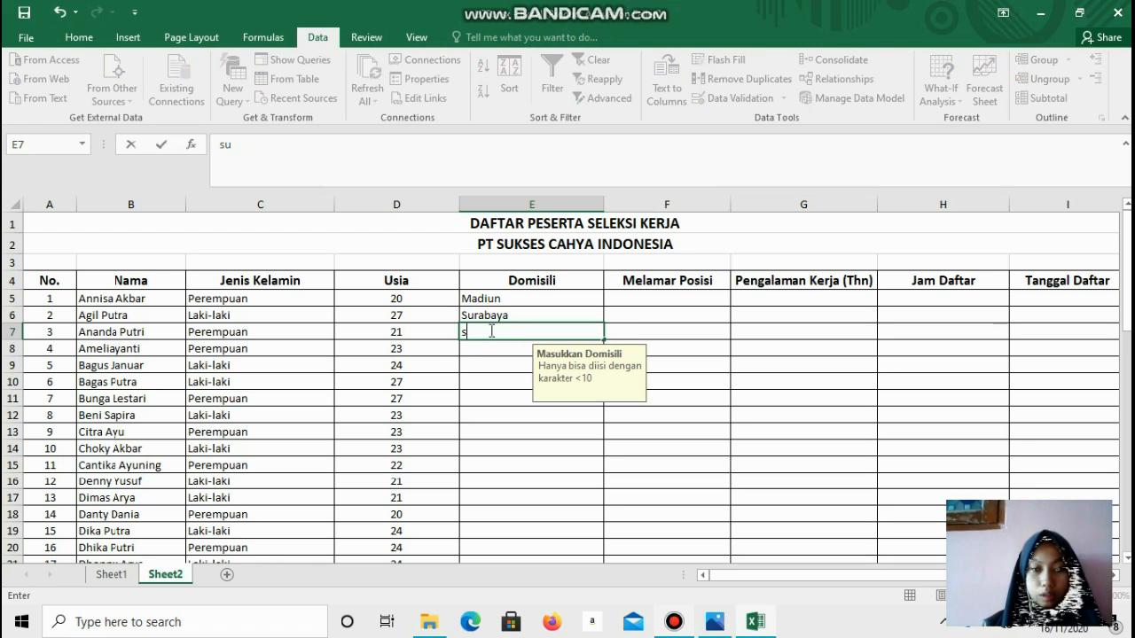
pyautogui.press('capslock')
pyautogui.write('Malang')
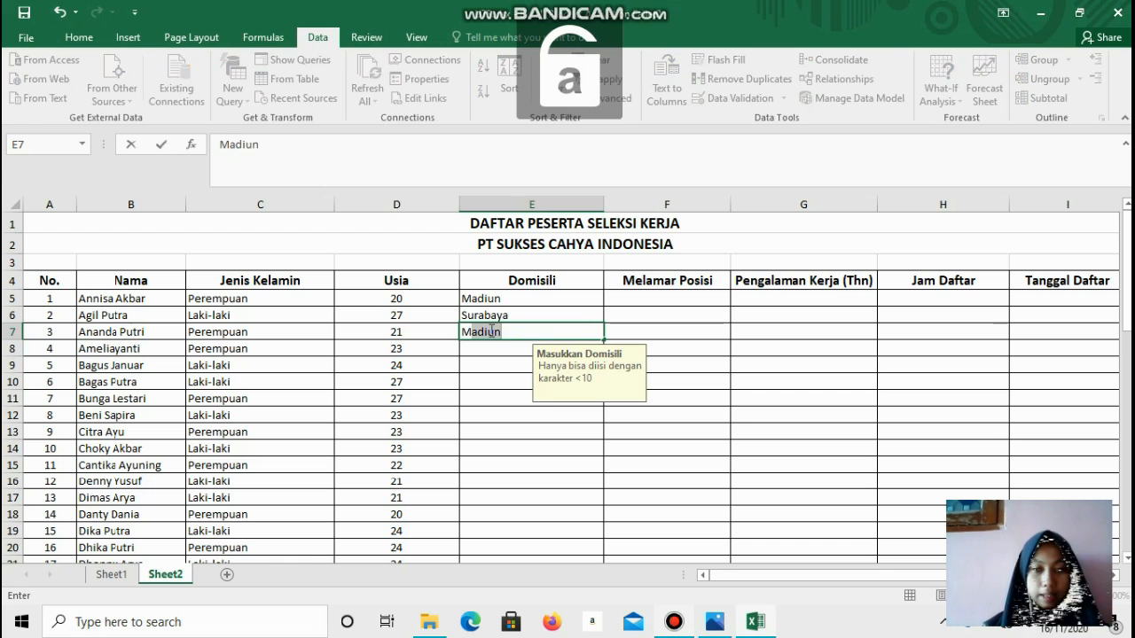
pyautogui.press('Return')
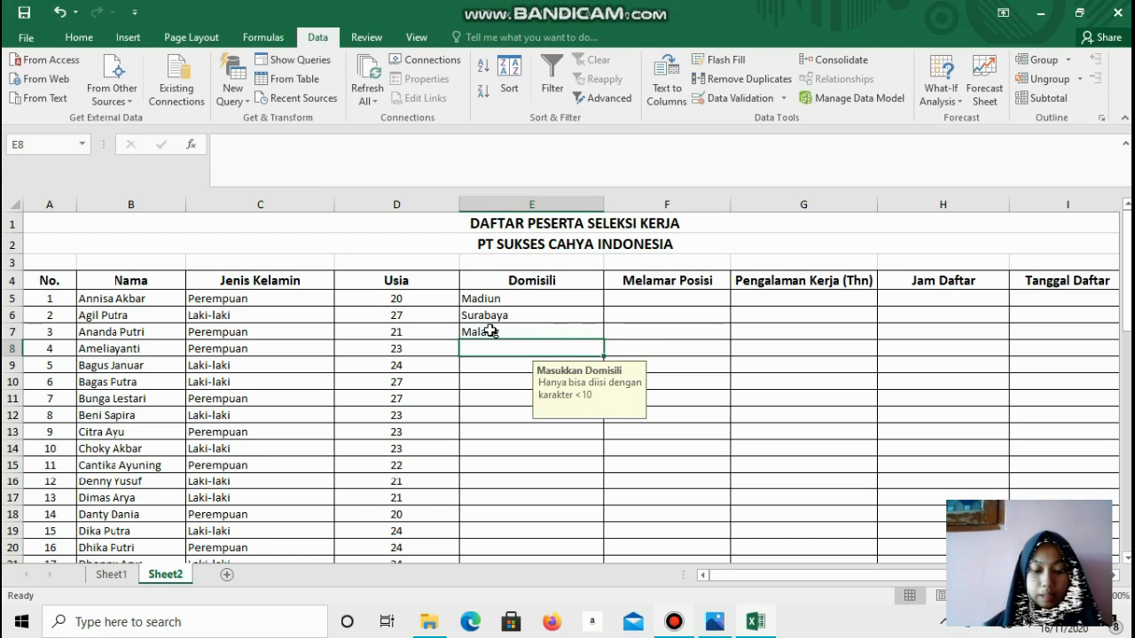
# Test the Domisili rule by entering the overlong text "Surabayaaaaa" in cell E8, and dismiss the alert without keeping the entry
pyautogui.press('capslock')
pyautogui.write('S')
pyautogui.press('capslock')
pyautogui.write('urabaya')
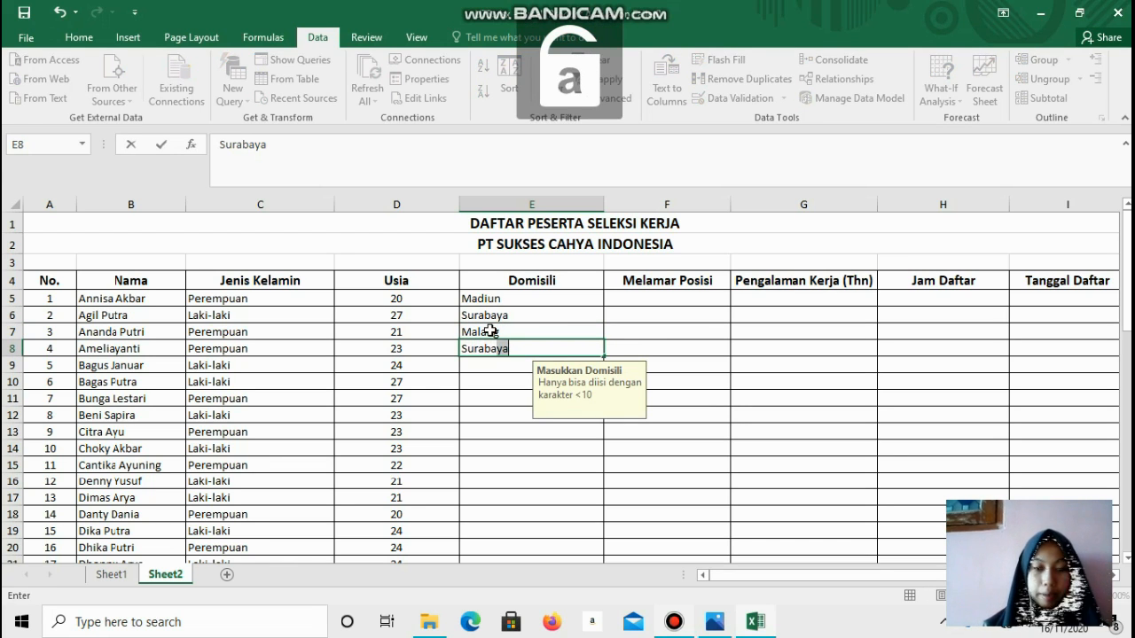
pyautogui.write('aaaa')
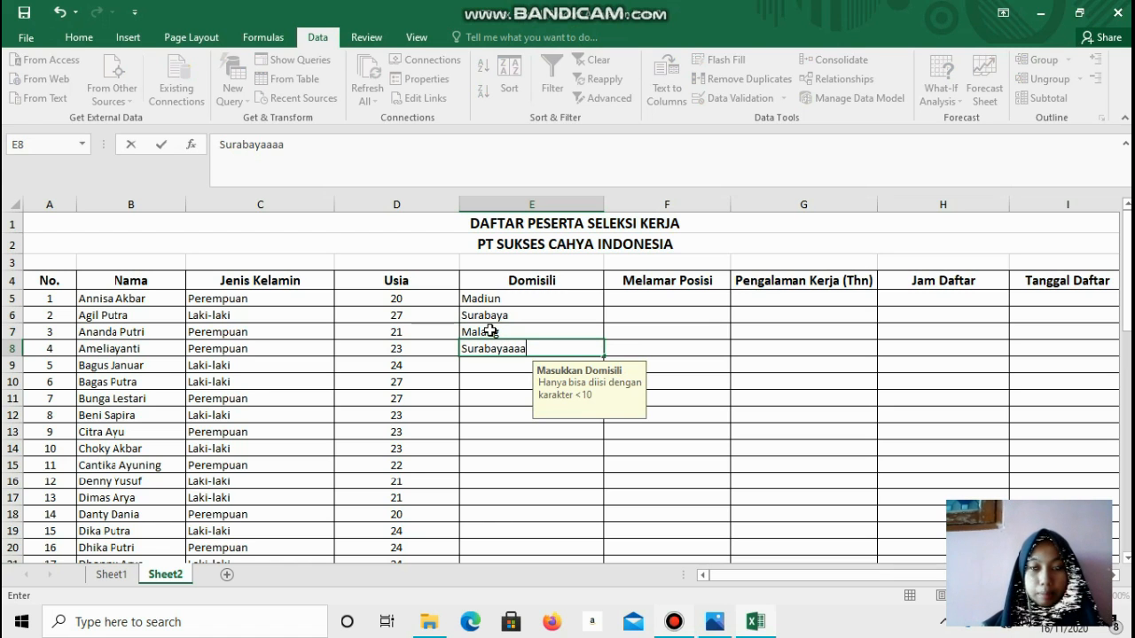
pyautogui.press('Return')
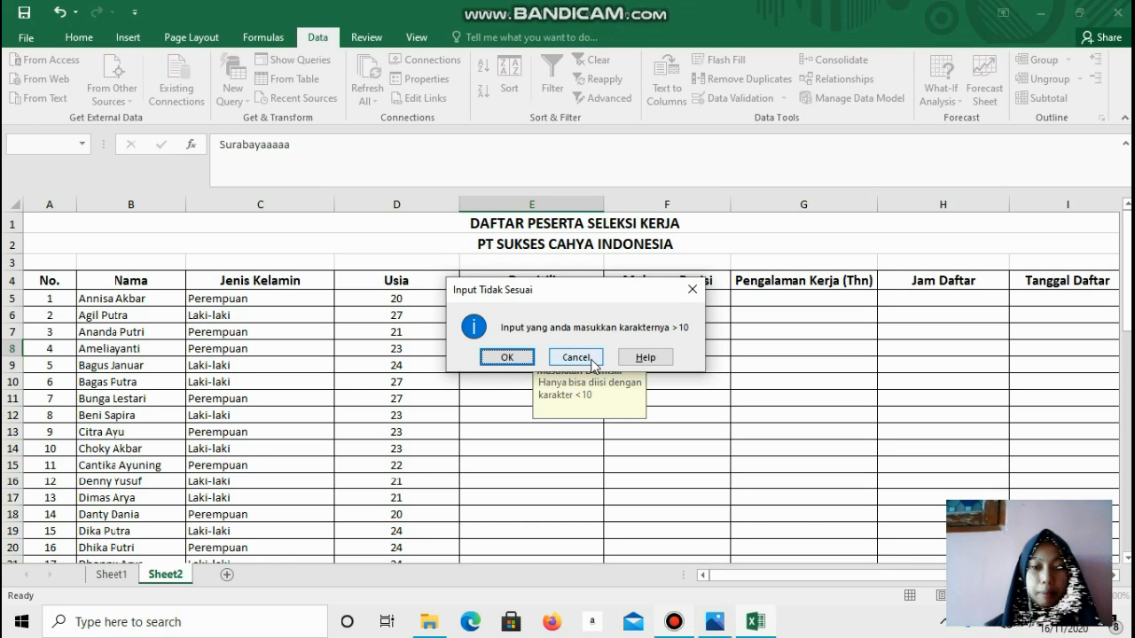
pyautogui.click(691, 289)
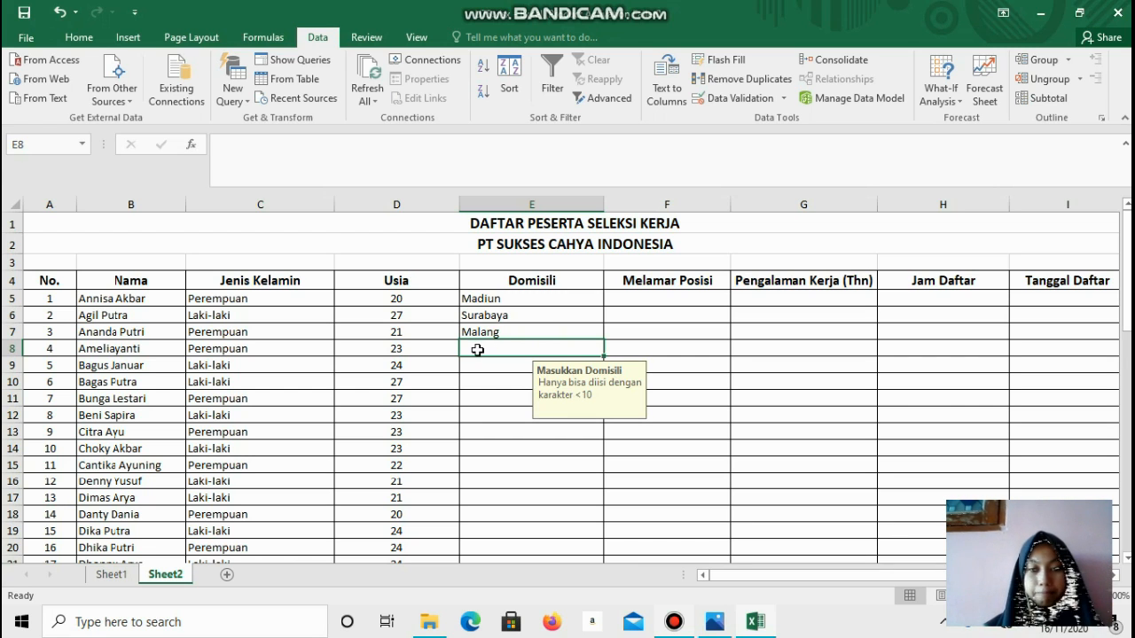
# Copy the Domisili entries in E8:E34 of Sheet1
pyautogui.click(113, 574)
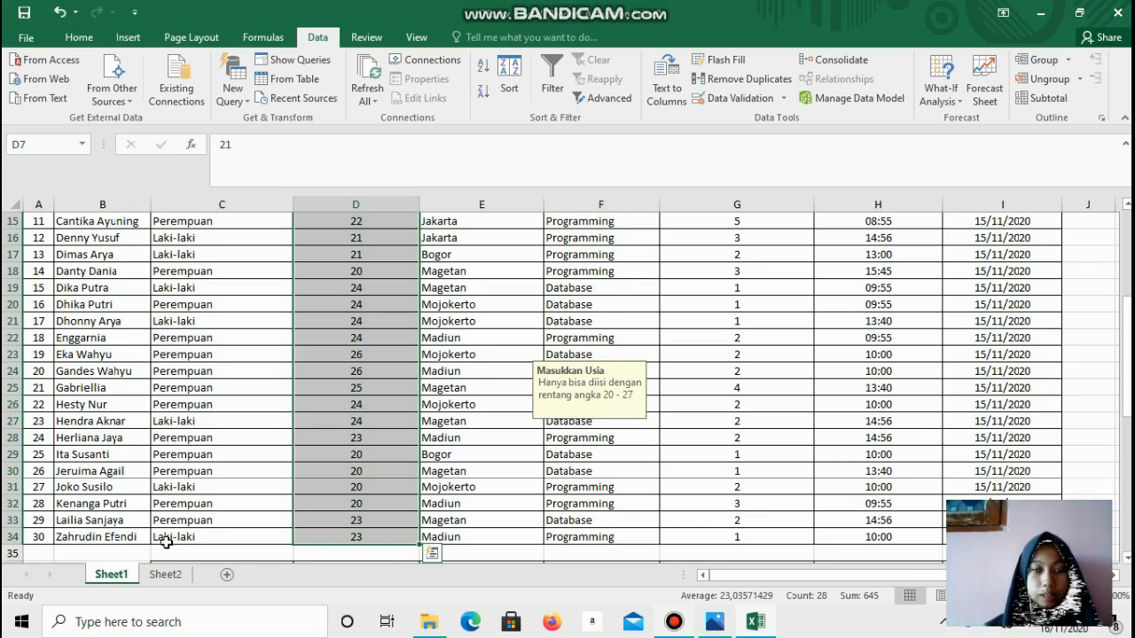
pyautogui.moveTo(1127, 354); pyautogui.dragTo(1127, 266)
pyautogui.click(513, 349)
pyautogui.moveTo(513, 361); pyautogui.dragTo(493, 502)
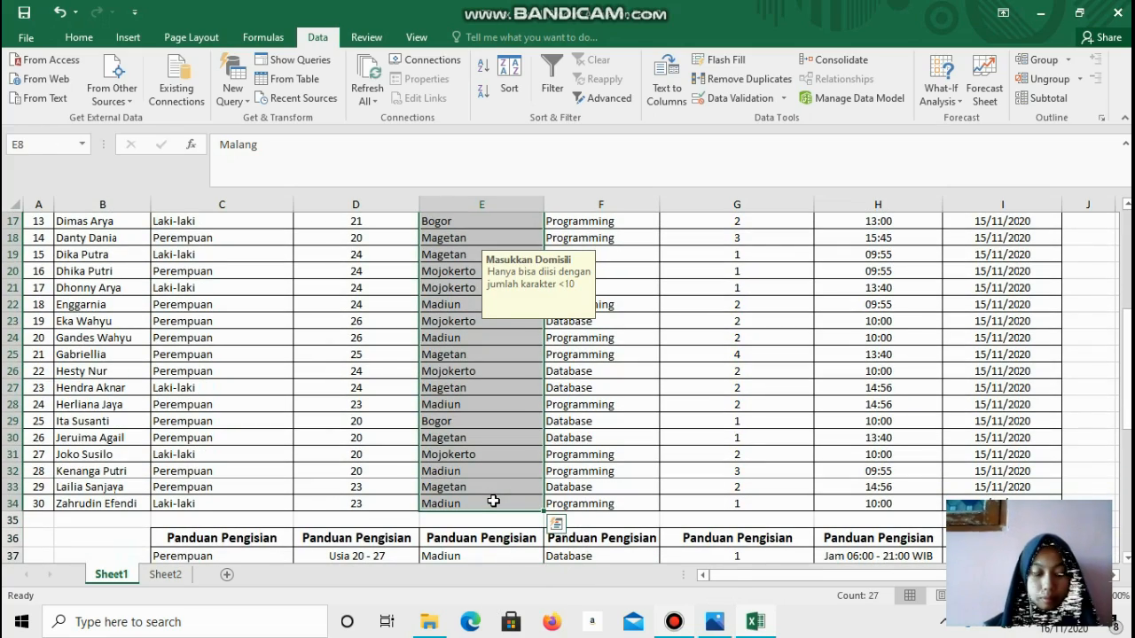
pyautogui.hotkey('ctrl', 'c')
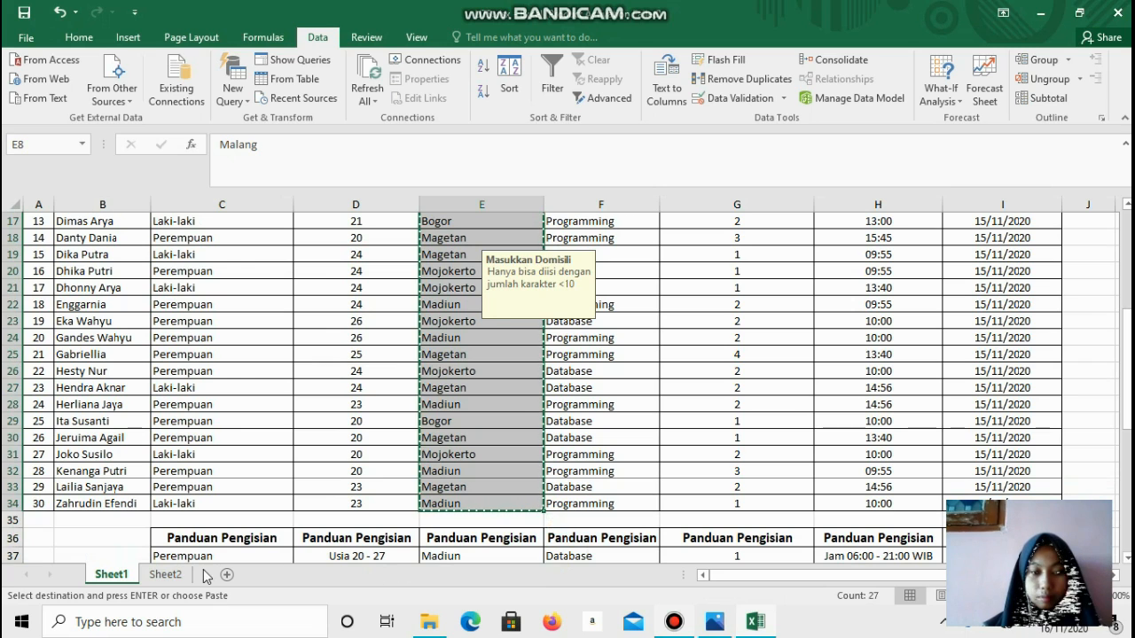
# Paste the copied Domisili entries into Sheet2 starting at cell E8 and check the filled column
pyautogui.click(165, 574)
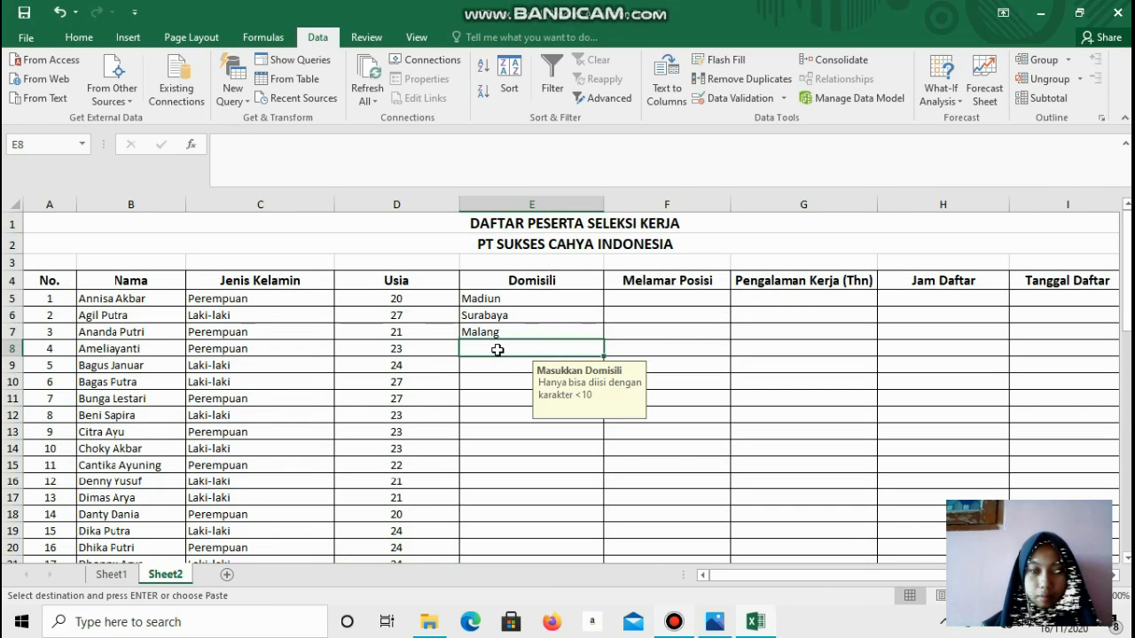
pyautogui.hotkey('ctrl', 'v')
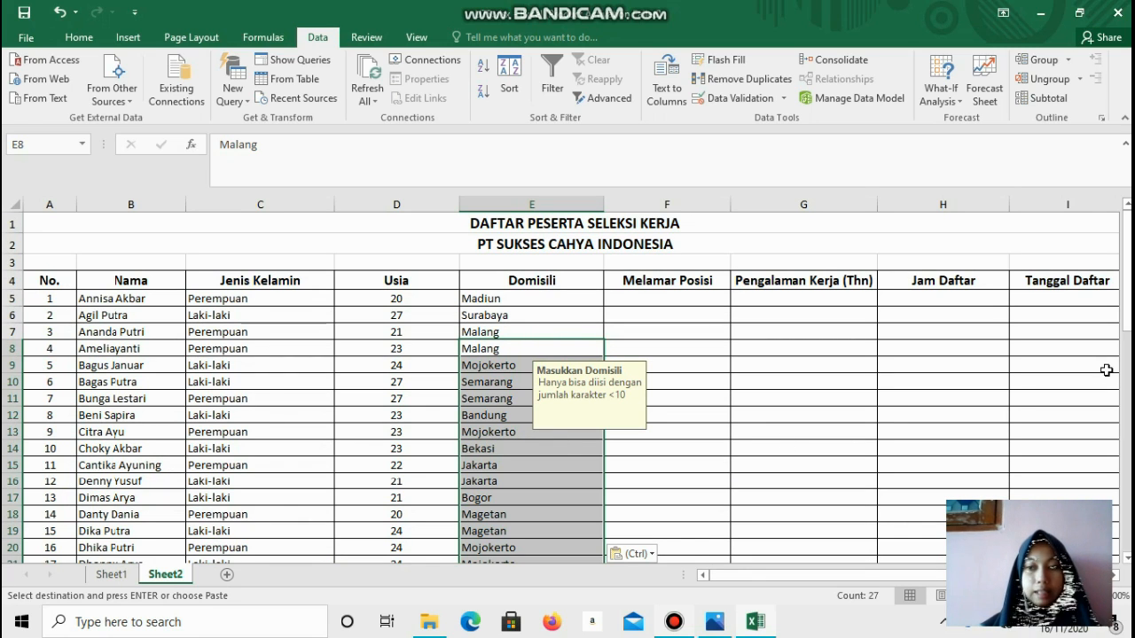
pyautogui.scroll(-6, 1064, 293)
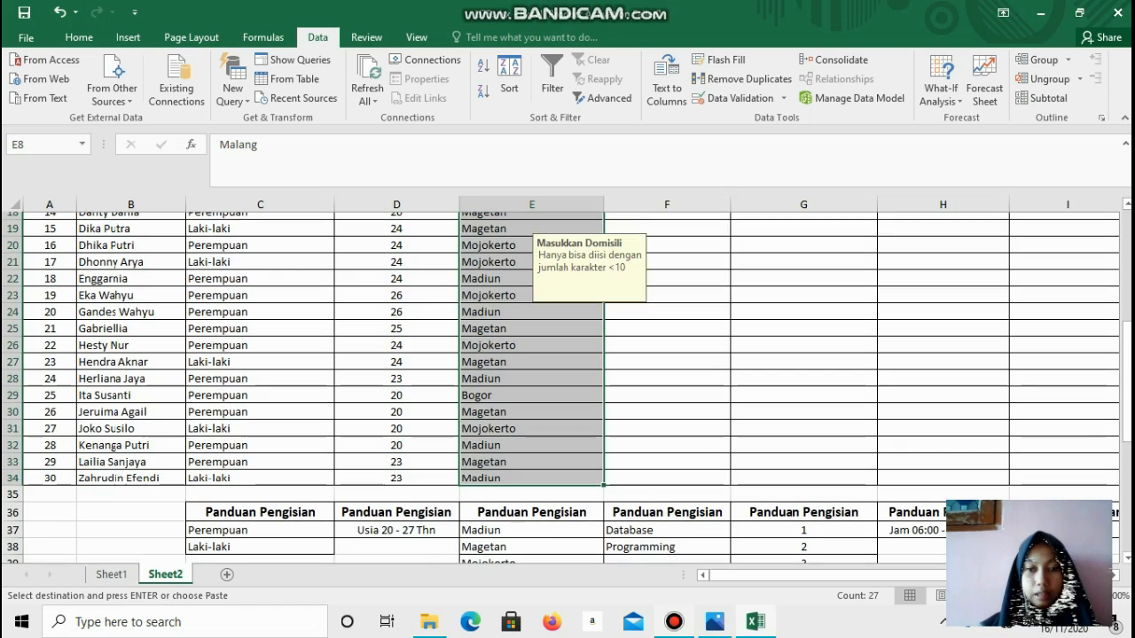
pyautogui.moveTo(1127, 381); pyautogui.dragTo(1127, 405)
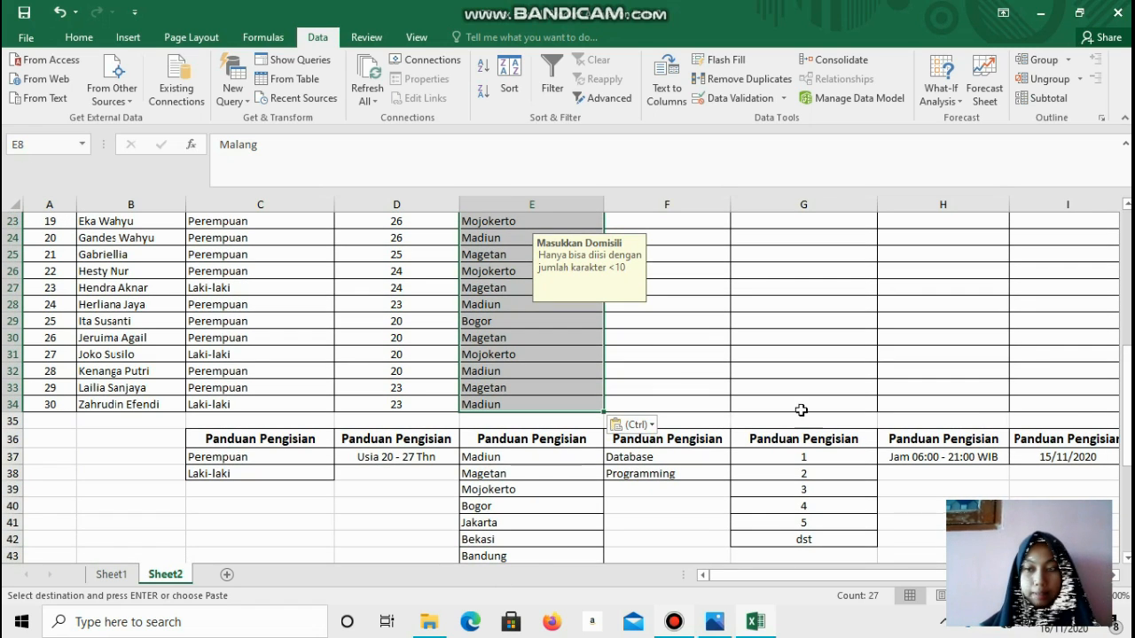
pyautogui.moveTo(1126, 430); pyautogui.dragTo(1126, 316)
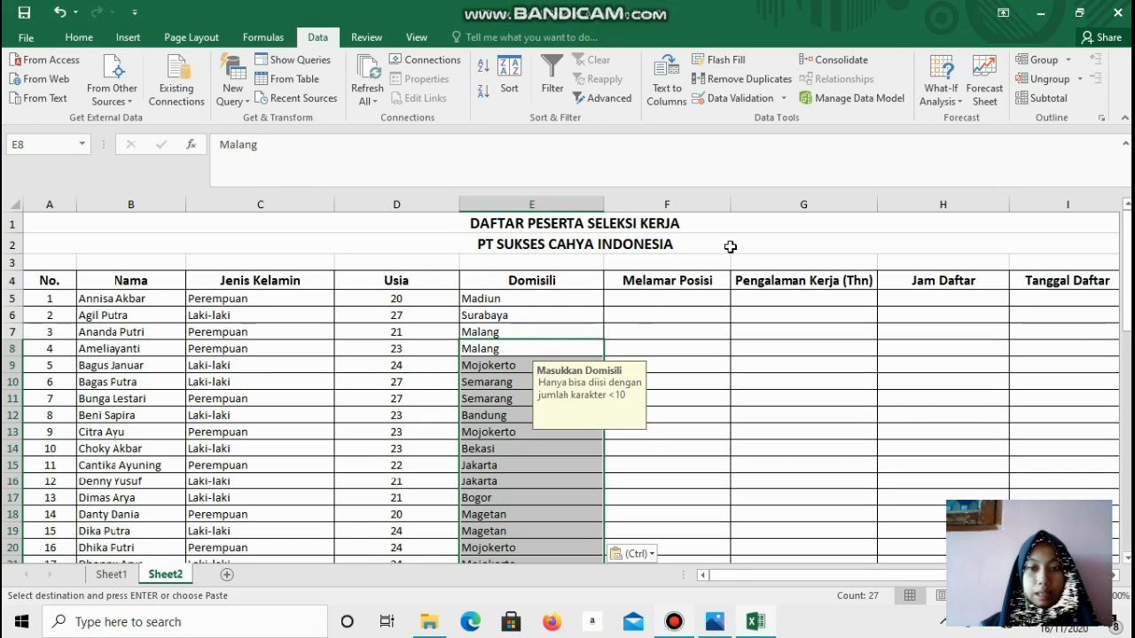
# Restrict the Melamar Posisi cells F5:F34 with a List data validation sourced from =$F$37:$F$38
pyautogui.click(646, 299)
pyautogui.moveTo(684, 300); pyautogui.dragTo(663, 535)
pyautogui.click(751, 101)
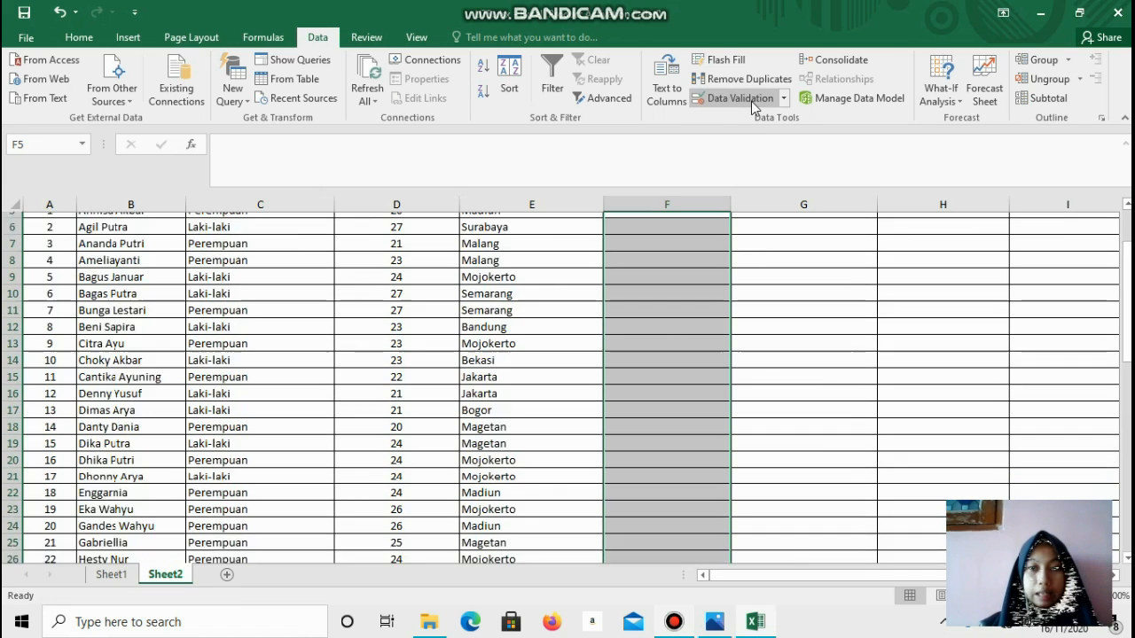
pyautogui.click(257, 199)
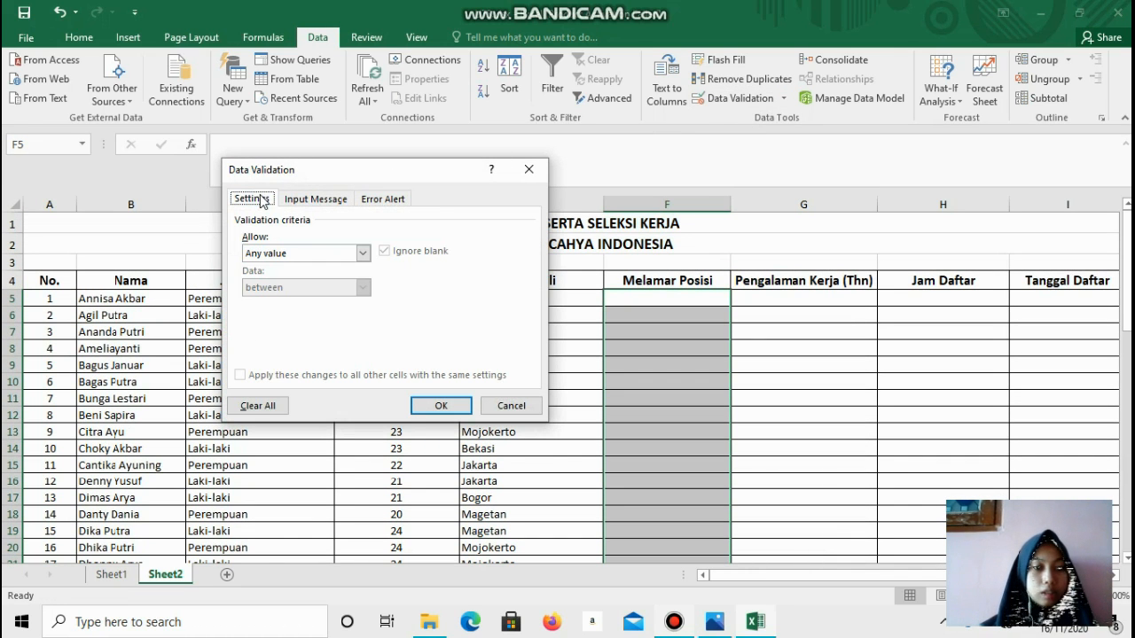
pyautogui.click(363, 254)
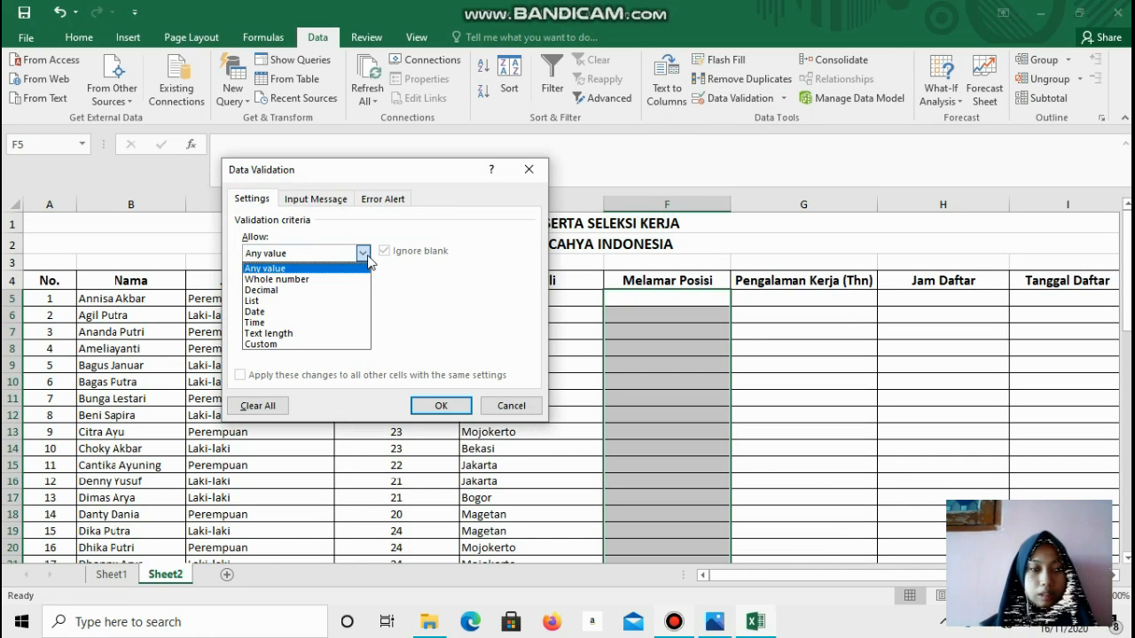
pyautogui.click(323, 300)
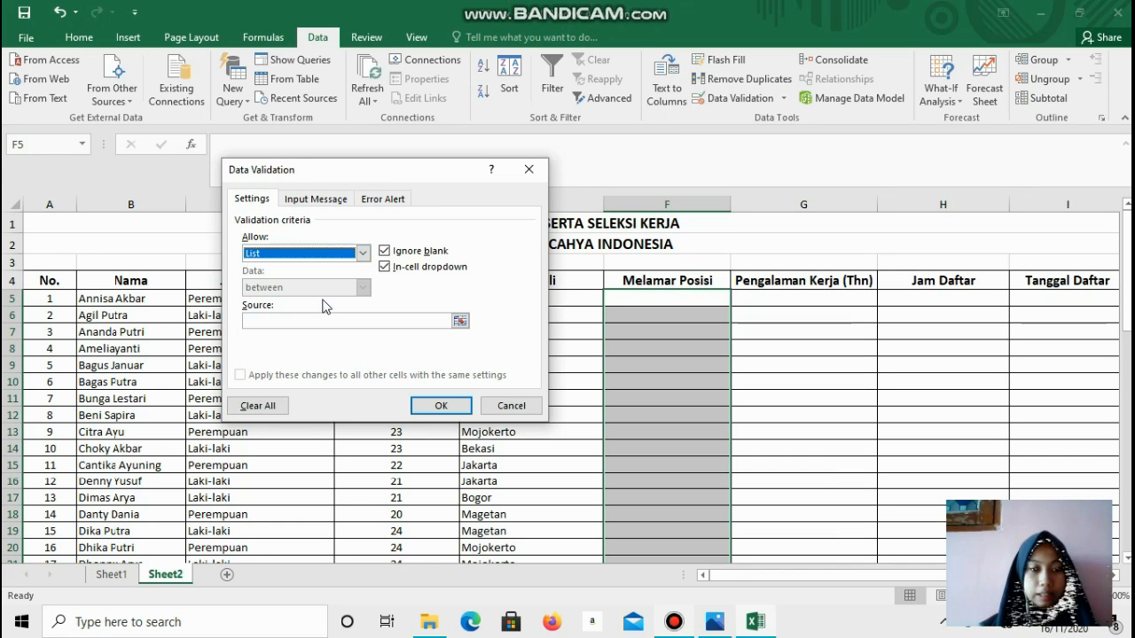
pyautogui.click(459, 321)
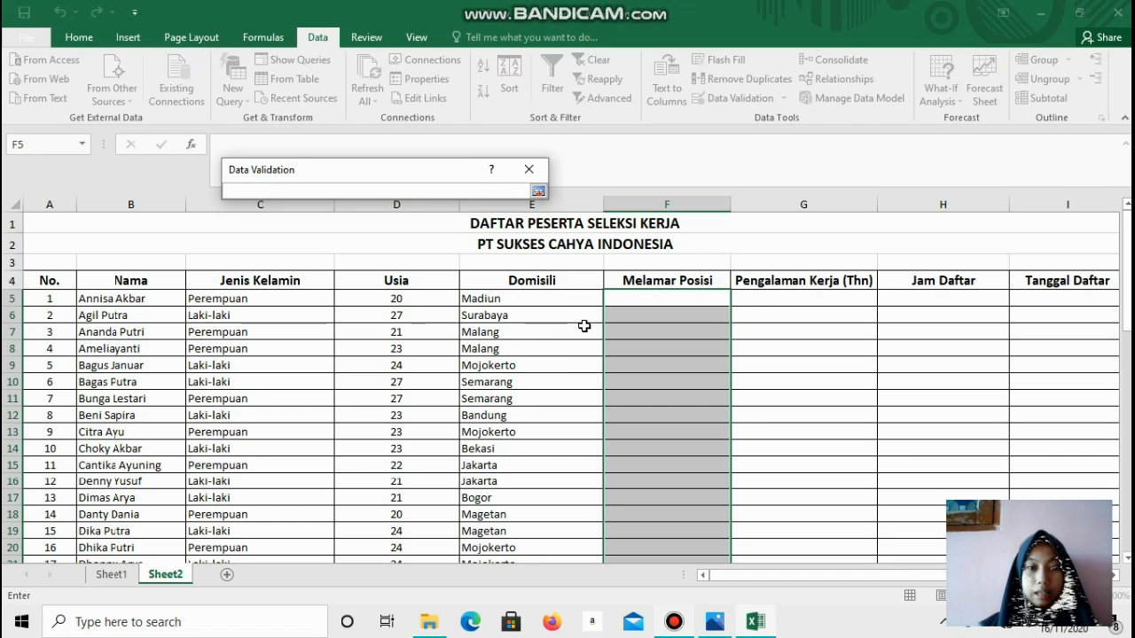
pyautogui.moveTo(1128, 271); pyautogui.dragTo(1131, 404)
pyautogui.moveTo(612, 306); pyautogui.dragTo(679, 321)
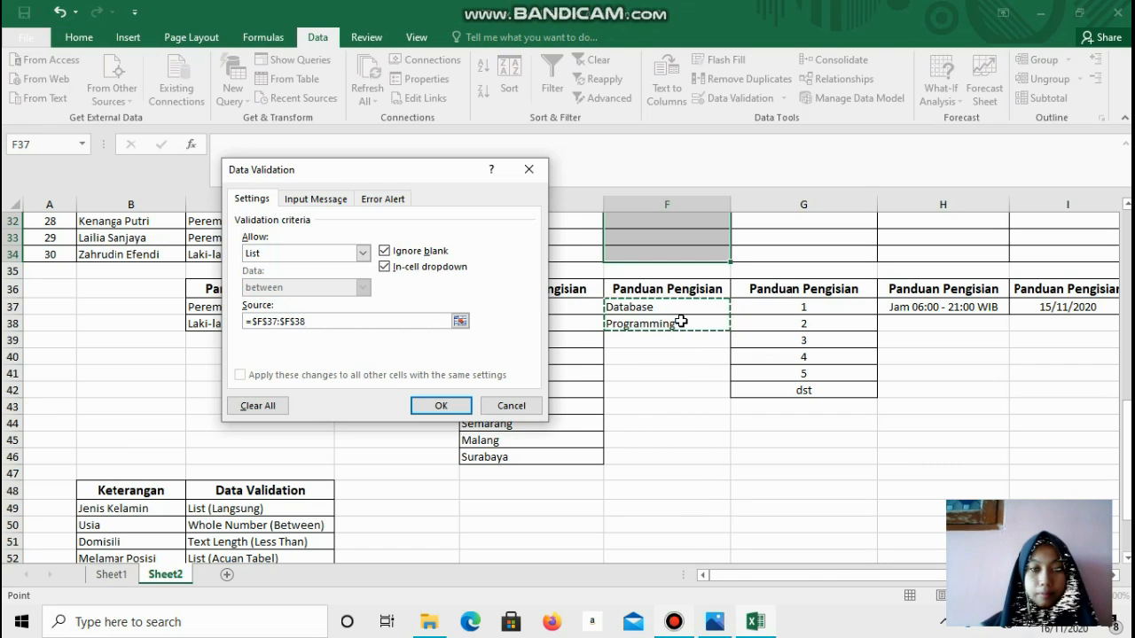
# Set the input message title of the Melamar Posisi validation to "Masukkan Pilihan Posisi"
pyautogui.click(336, 200)
pyautogui.click(299, 275)
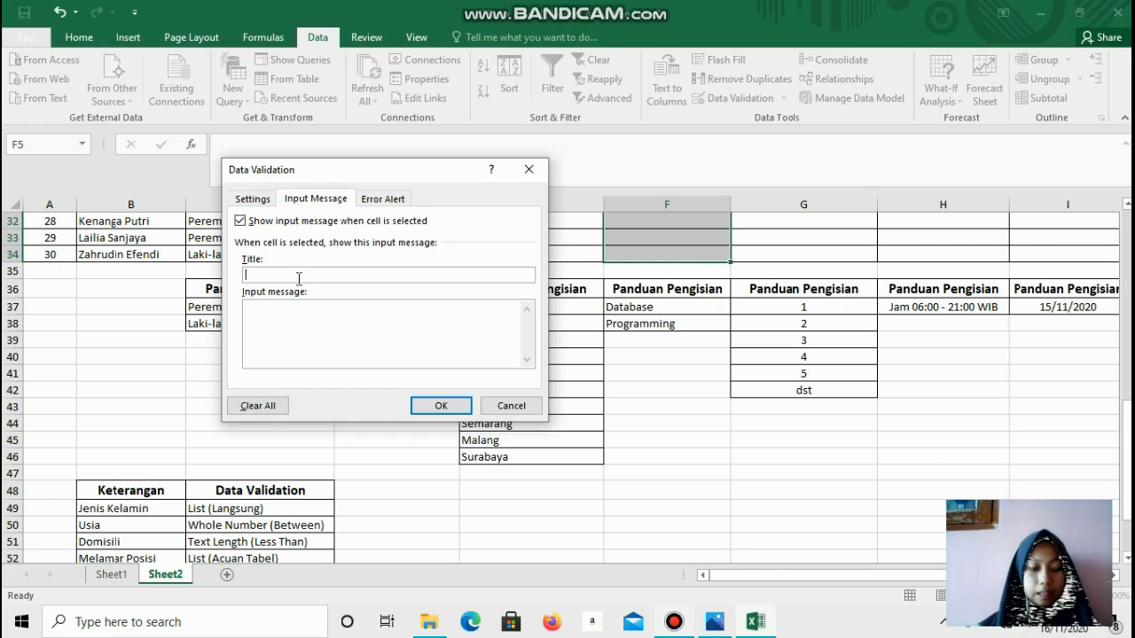
pyautogui.write('MA')
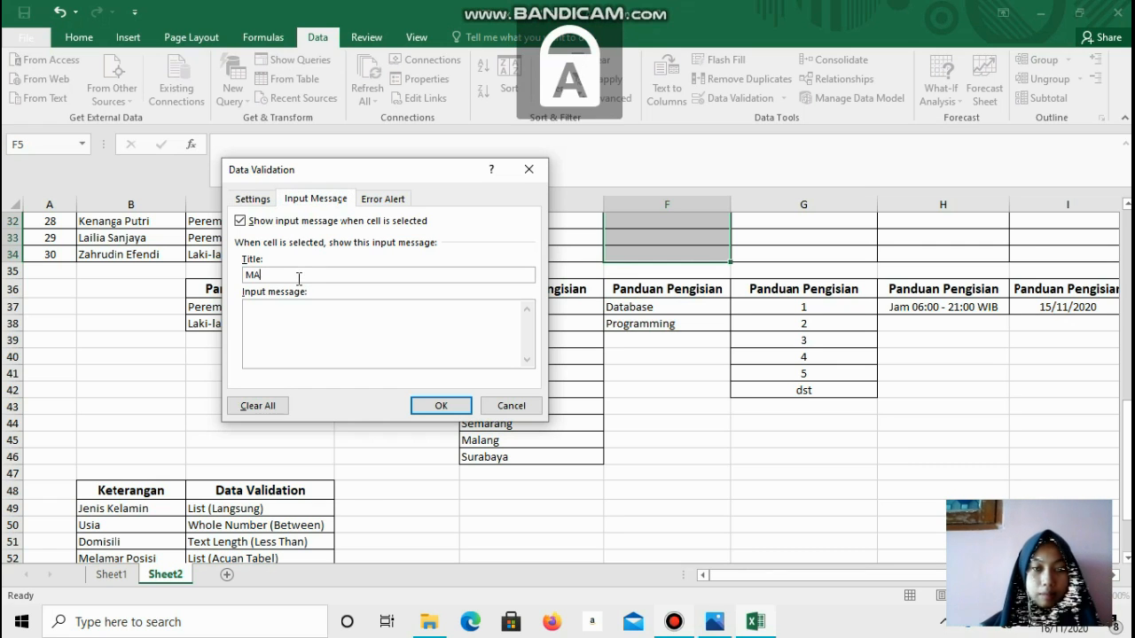
pyautogui.press('capslock')
pyautogui.press('BackSpace')
pyautogui.write('a')
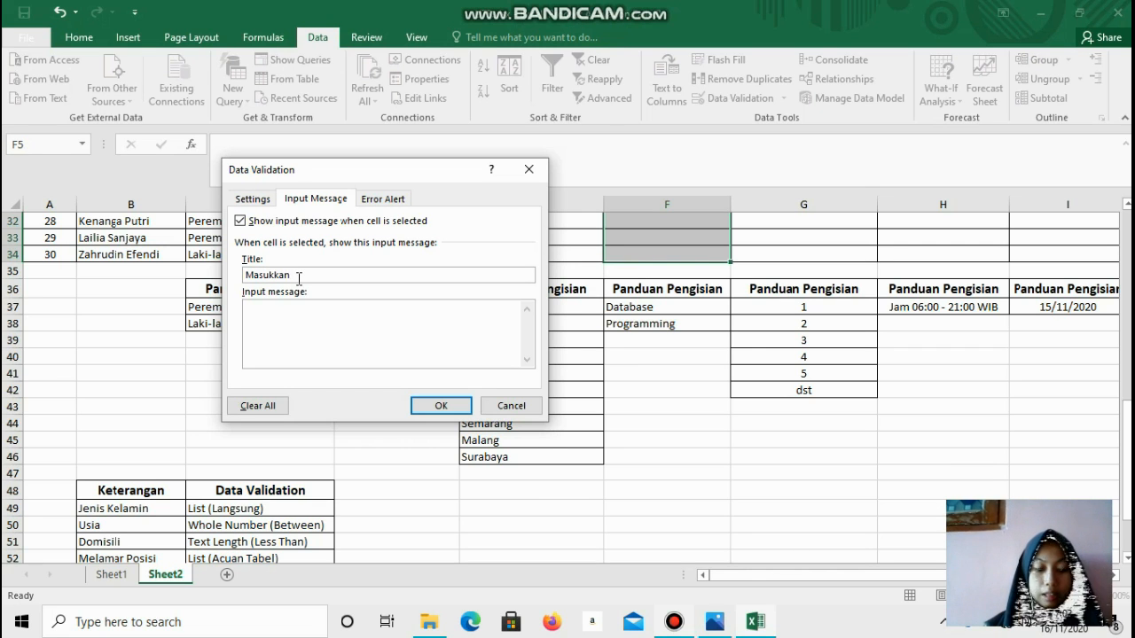
pyautogui.write('sukkan')
pyautogui.press('capslock')
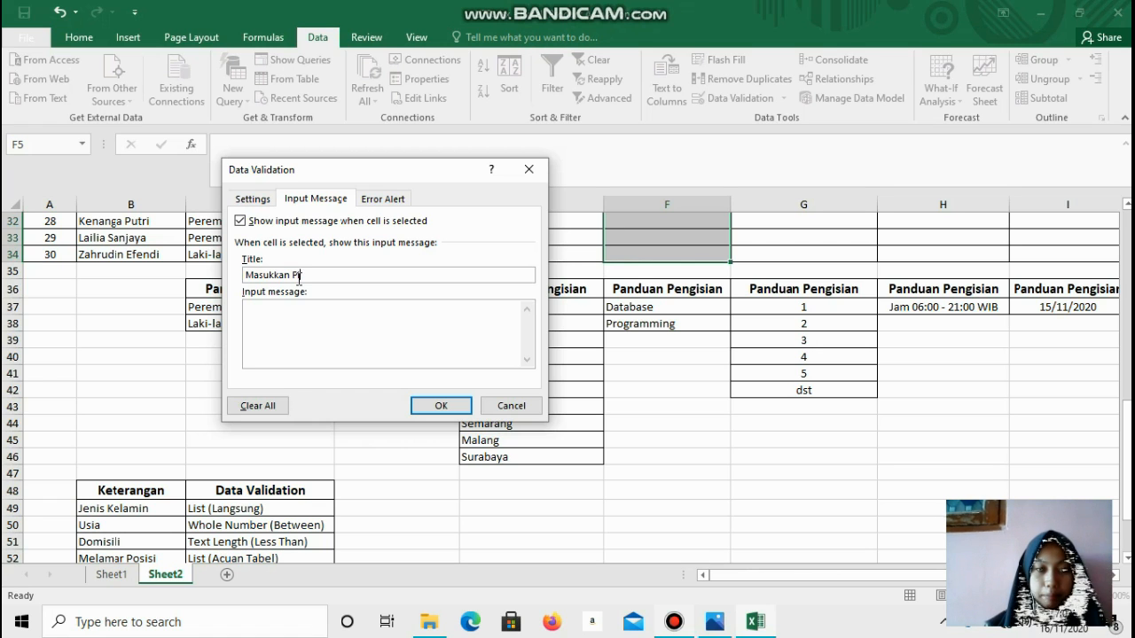
pyautogui.write('PILIHAN')
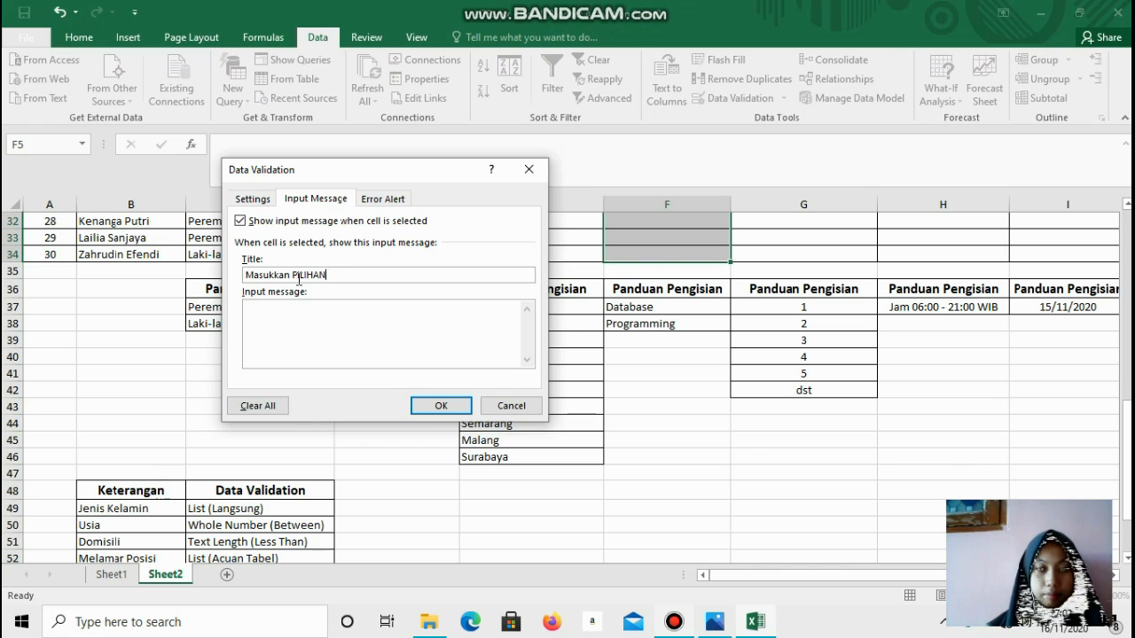
pyautogui.press('BackSpace')
pyautogui.press('BackSpace')
pyautogui.press('BackSpace')
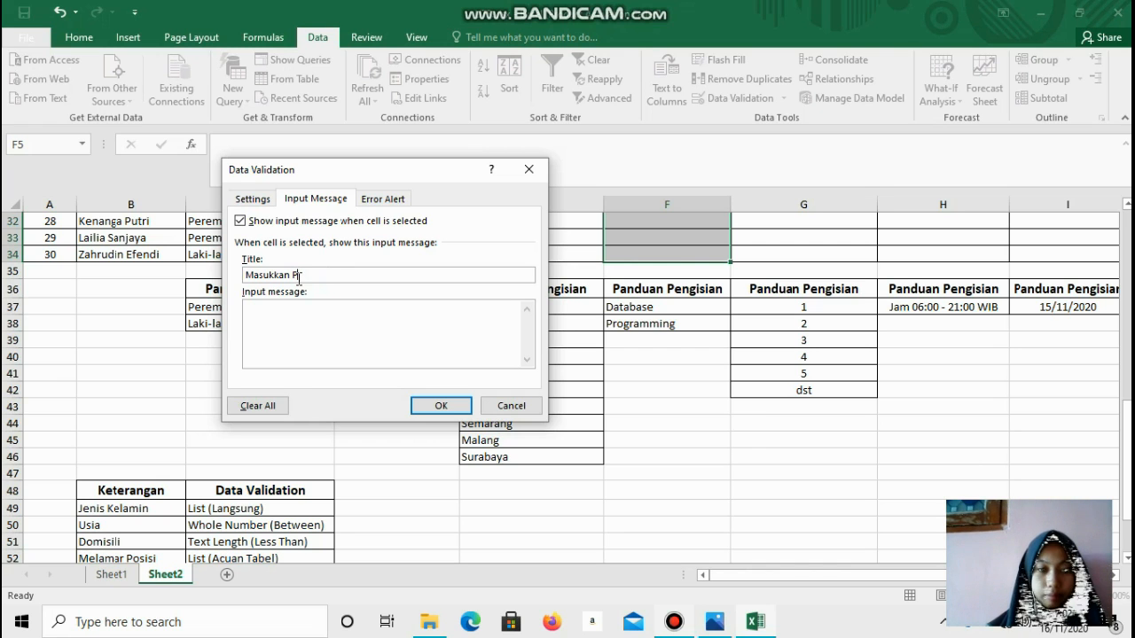
pyautogui.press('capslock')
pyautogui.write('IL')
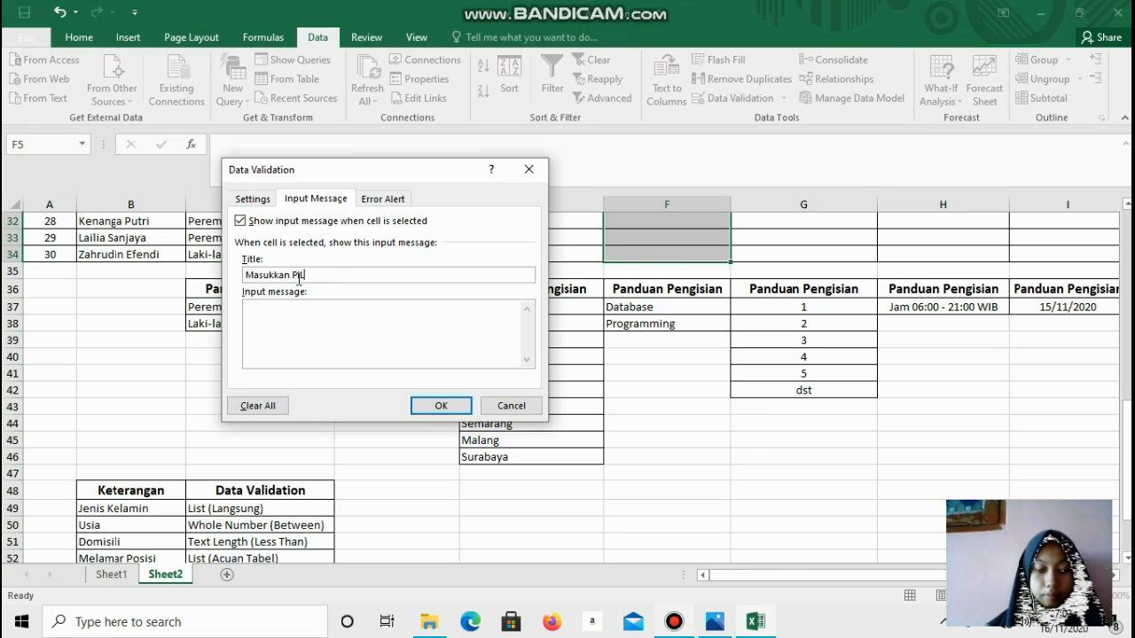
pyautogui.write('IHAN')
pyautogui.press('capslock')
pyautogui.write('pOS')
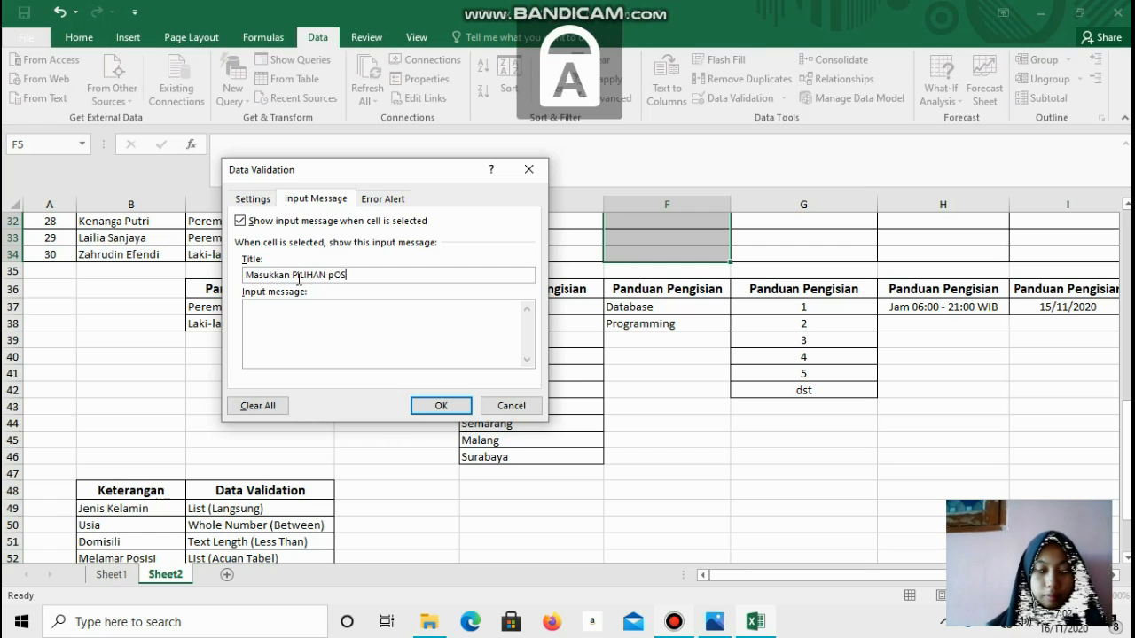
pyautogui.press('BackSpace')
pyautogui.press('BackSpace')
pyautogui.press('BackSpace')
pyautogui.press('BackSpace')
pyautogui.press('BackSpace')
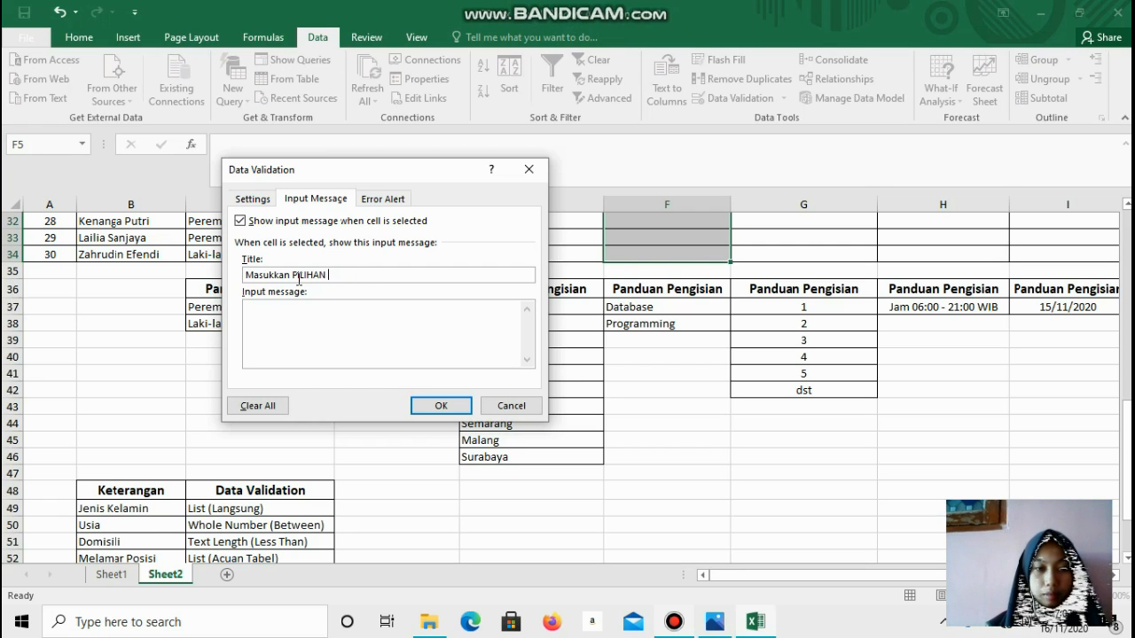
pyautogui.press('BackSpace')
pyautogui.press('BackSpace')
pyautogui.press('BackSpace')
pyautogui.press('BackSpace')
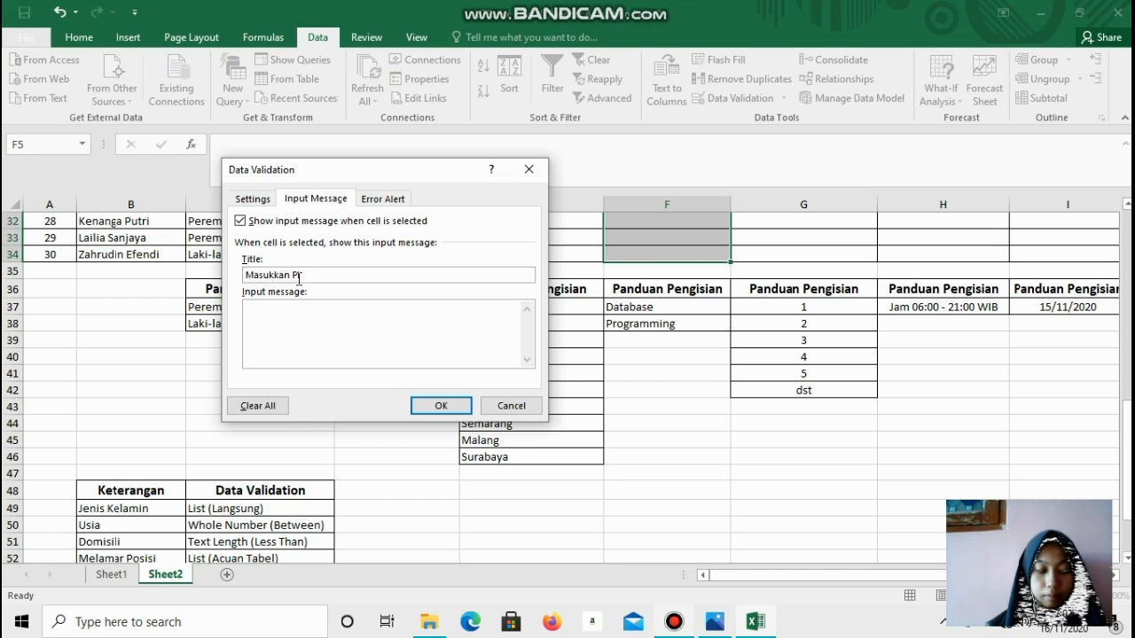
pyautogui.press('capslock')
pyautogui.write('ilihan o')
pyautogui.press('capslock')
pyautogui.press('capslock')
pyautogui.press('BackSpace')
pyautogui.press('capslock')
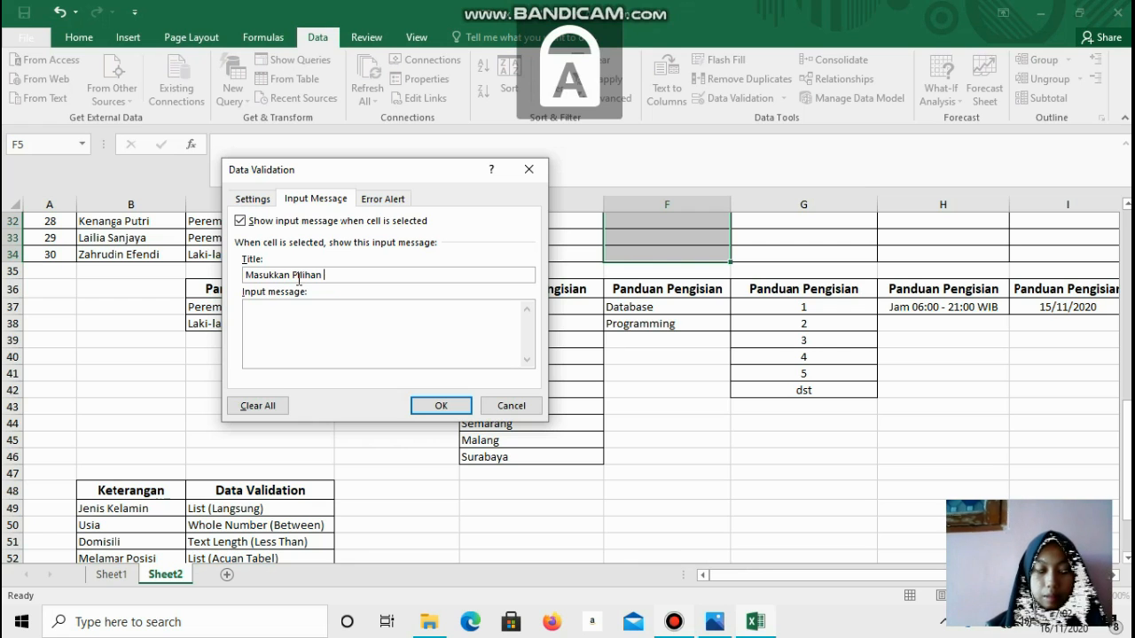
pyautogui.press('capslock')
pyautogui.write('osisi')
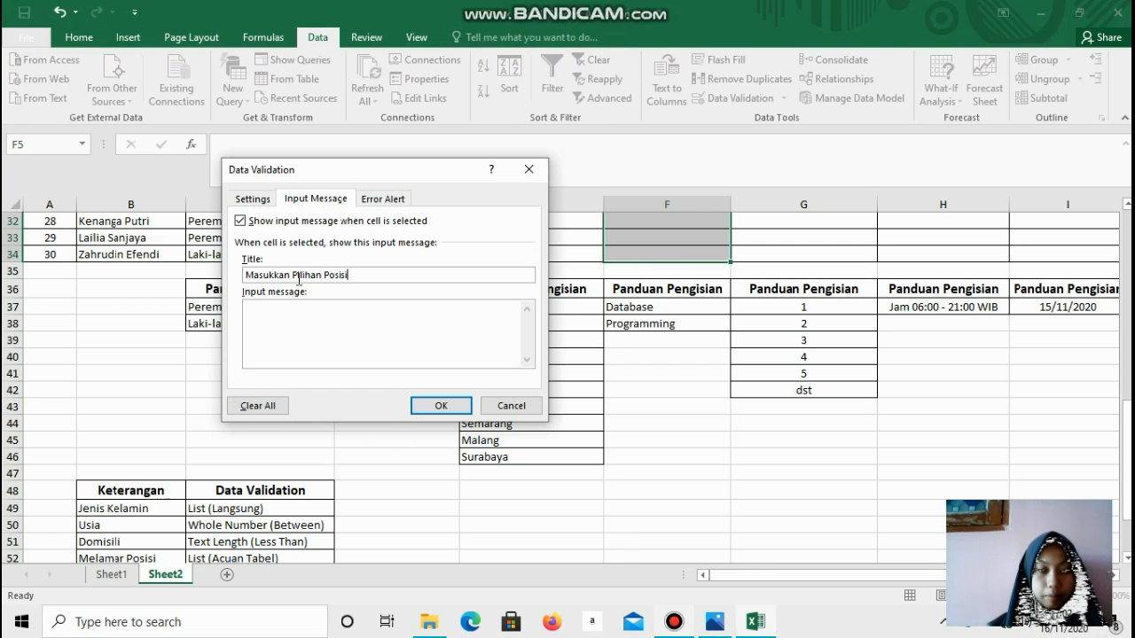
# Enter "Hanya bisa diisi dengan Database atau Programming" as the input message of the Melamar Posisi validation
pyautogui.click(293, 317)
pyautogui.press('capslock')
pyautogui.write('H')
pyautogui.press('capslock')
pyautogui.write('anya bisa')
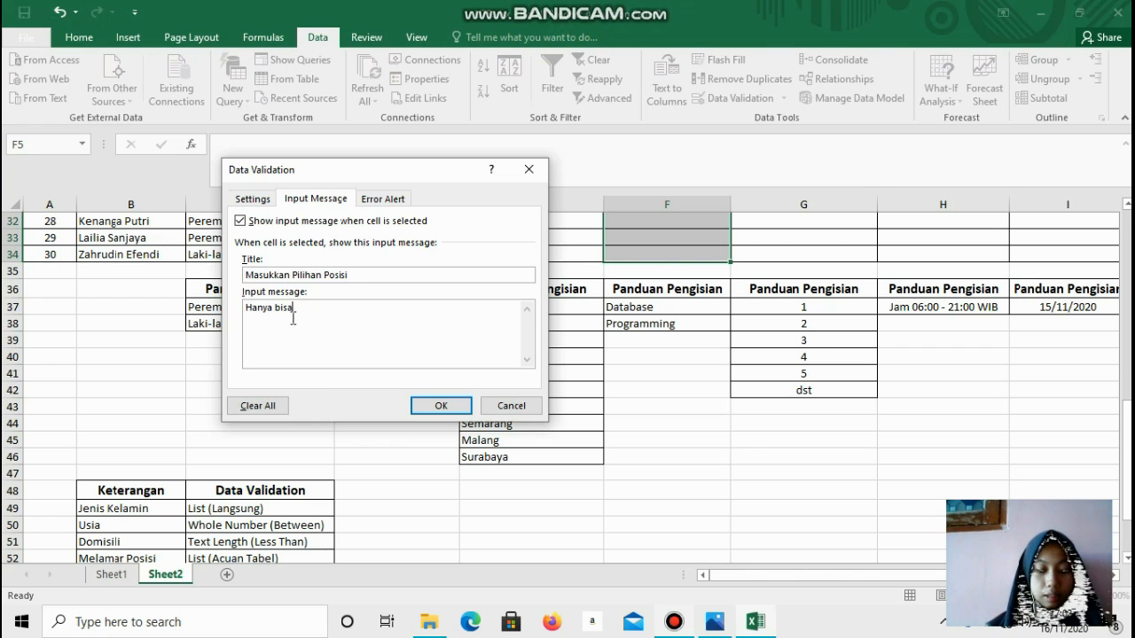
pyautogui.write(' diisi dengan')
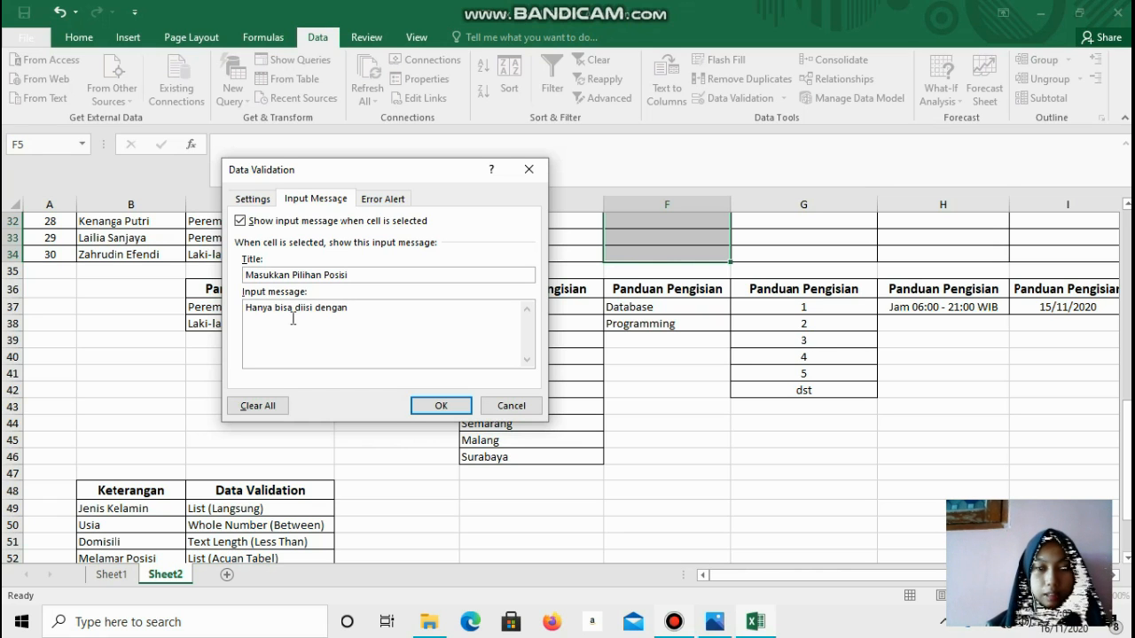
pyautogui.press('capslock')
pyautogui.write('an S')
pyautogui.press('BackSpace')
pyautogui.write('D')
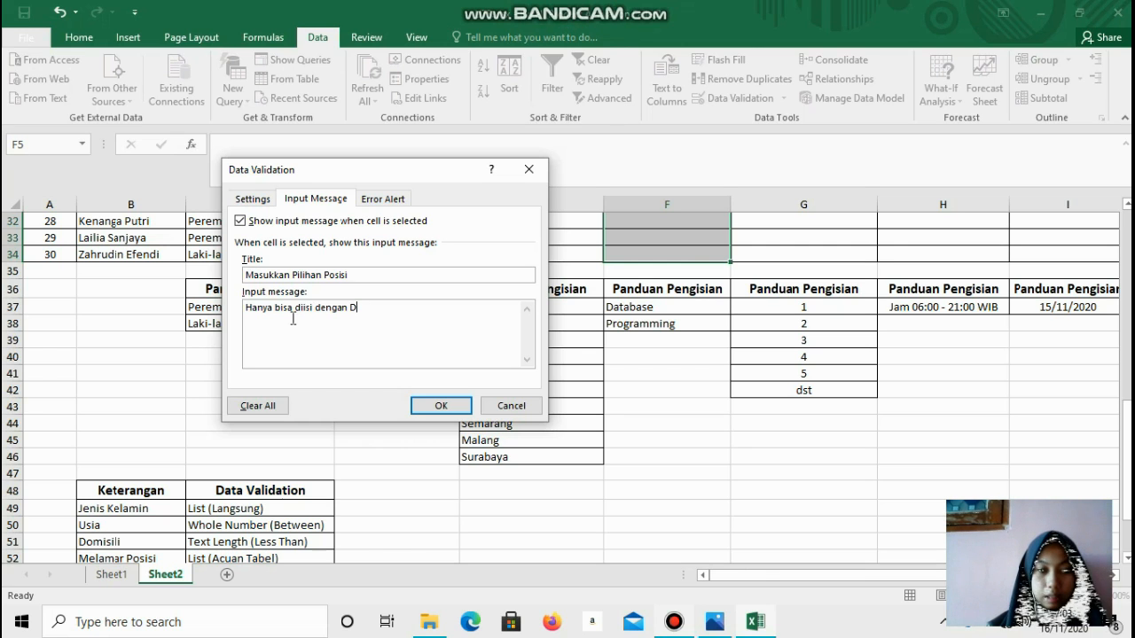
pyautogui.press('capslock')
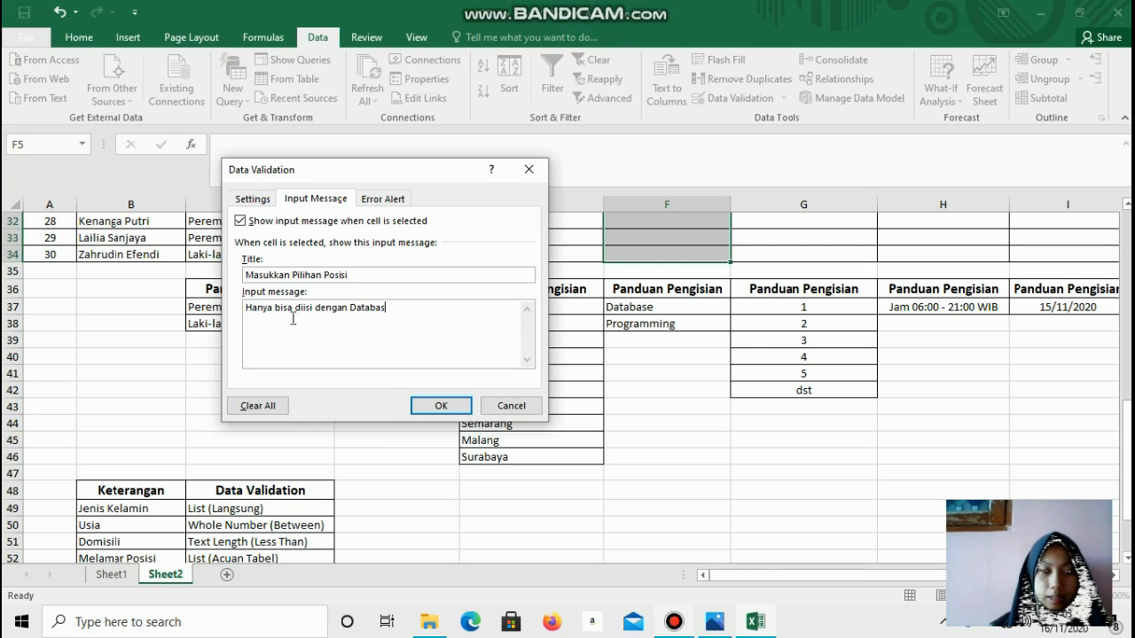
pyautogui.press('capslock')
pyautogui.write('P')
pyautogui.press('capslock')
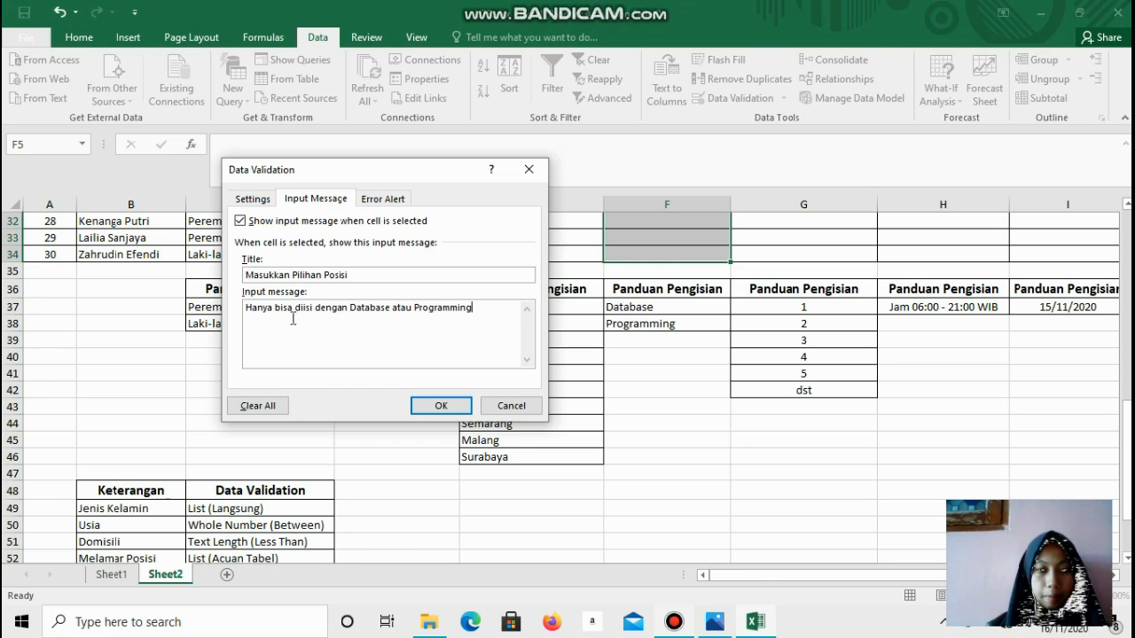
# Set the error alert style of the Melamar Posisi validation to Information
pyautogui.click(386, 203)
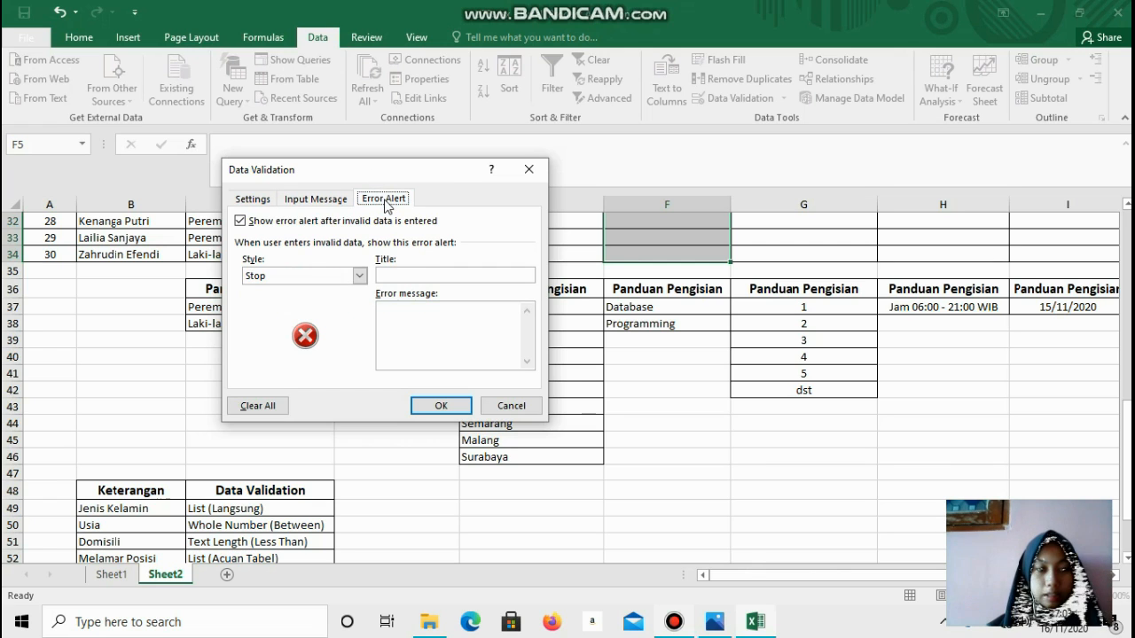
pyautogui.click(360, 277)
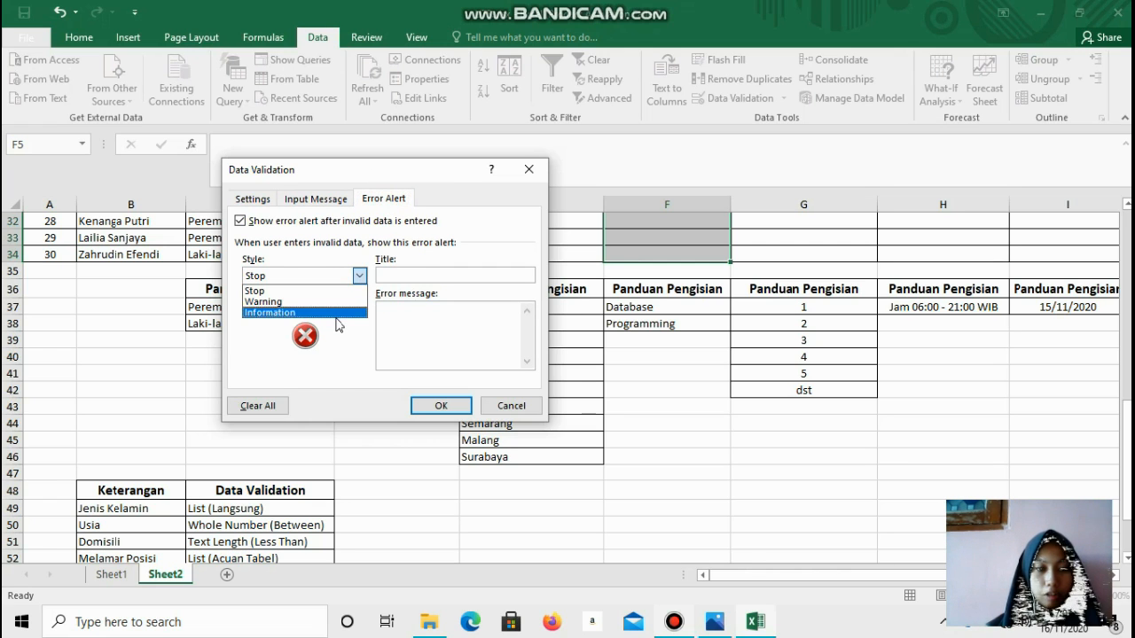
pyautogui.click(337, 313)
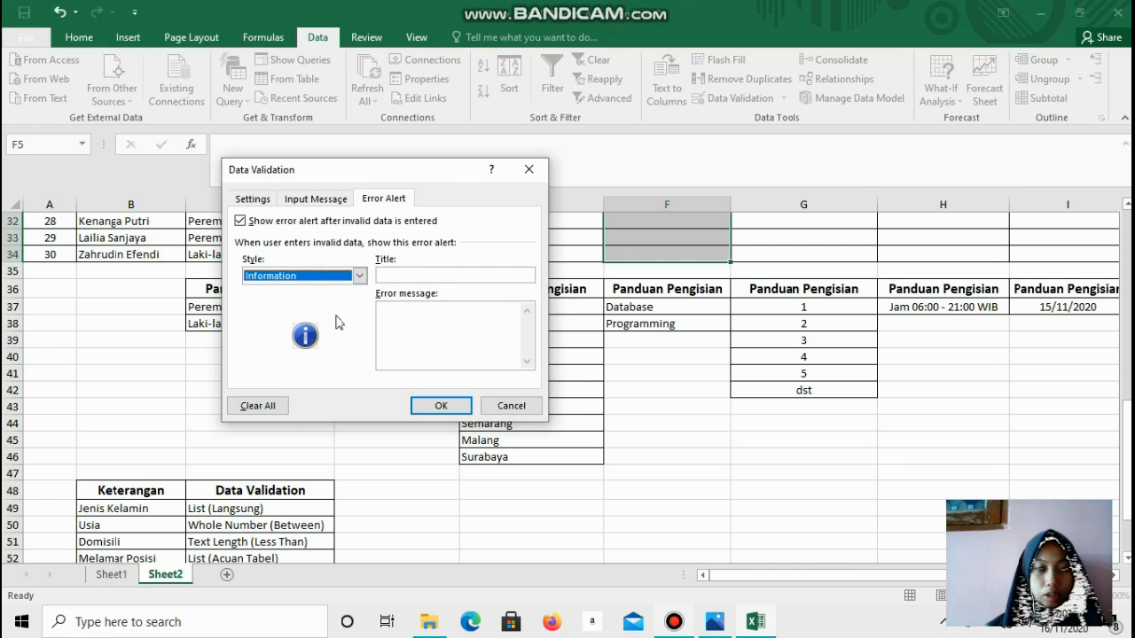
# Set the error alert title of the Melamar Posisi validation to "Input Tidak Sesuai"
pyautogui.click(401, 278)
pyautogui.press('capslock')
pyautogui.write('I')
pyautogui.press('capslock')
pyautogui.write('nput')
pyautogui.press('capslock')
pyautogui.write('TI')
pyautogui.press('capslock')
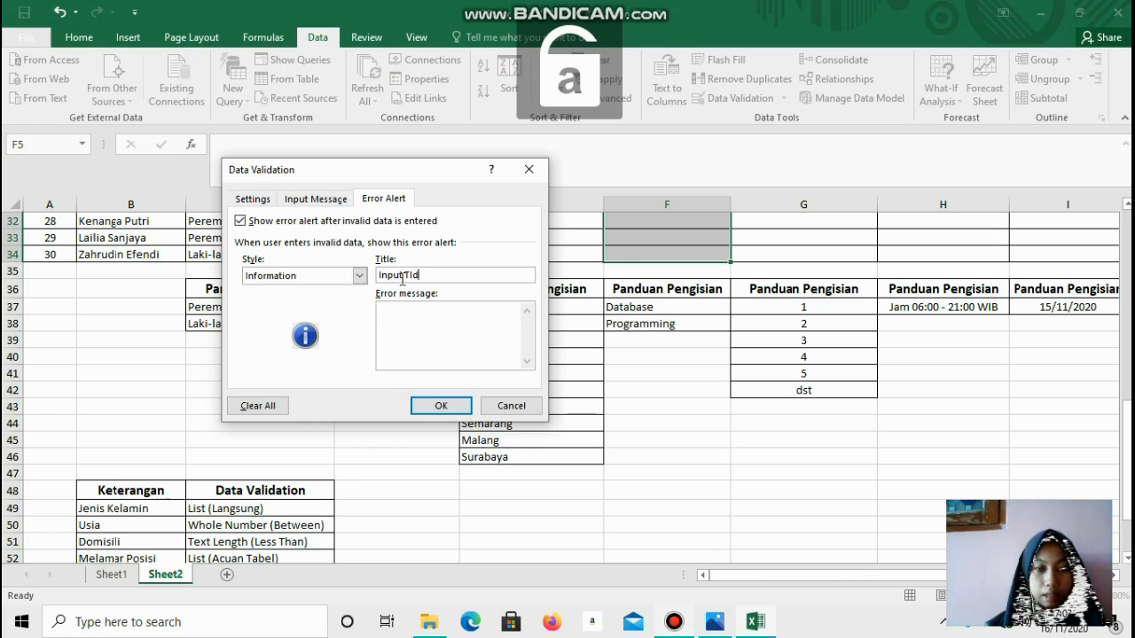
pyautogui.write('d')
pyautogui.press('BackSpace')
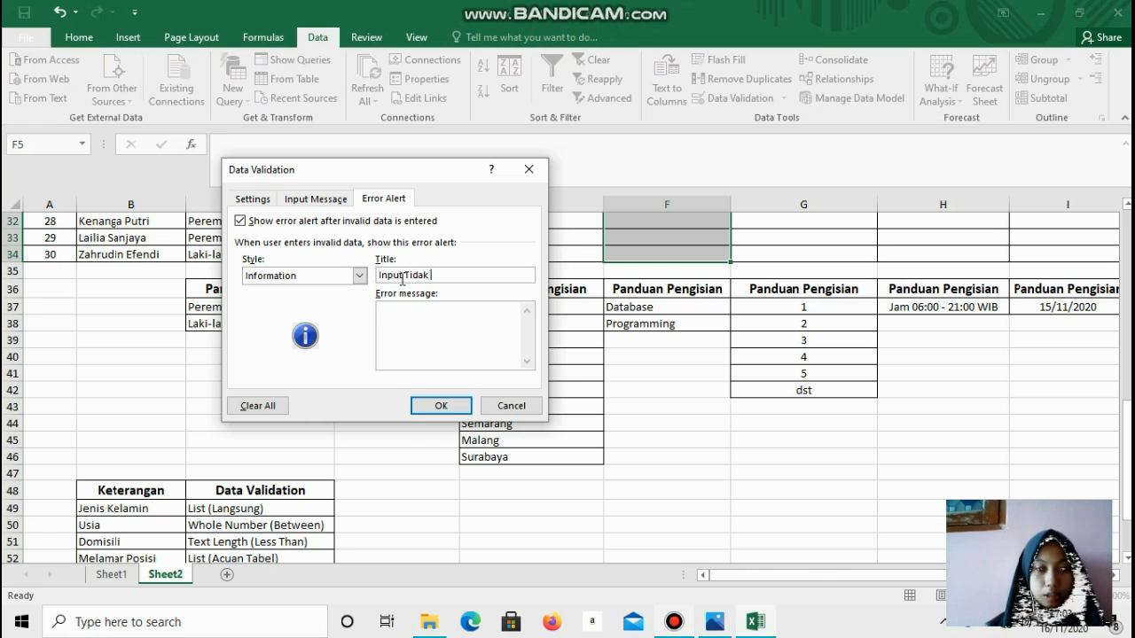
pyautogui.press('capslock')
pyautogui.write('SESUAI')
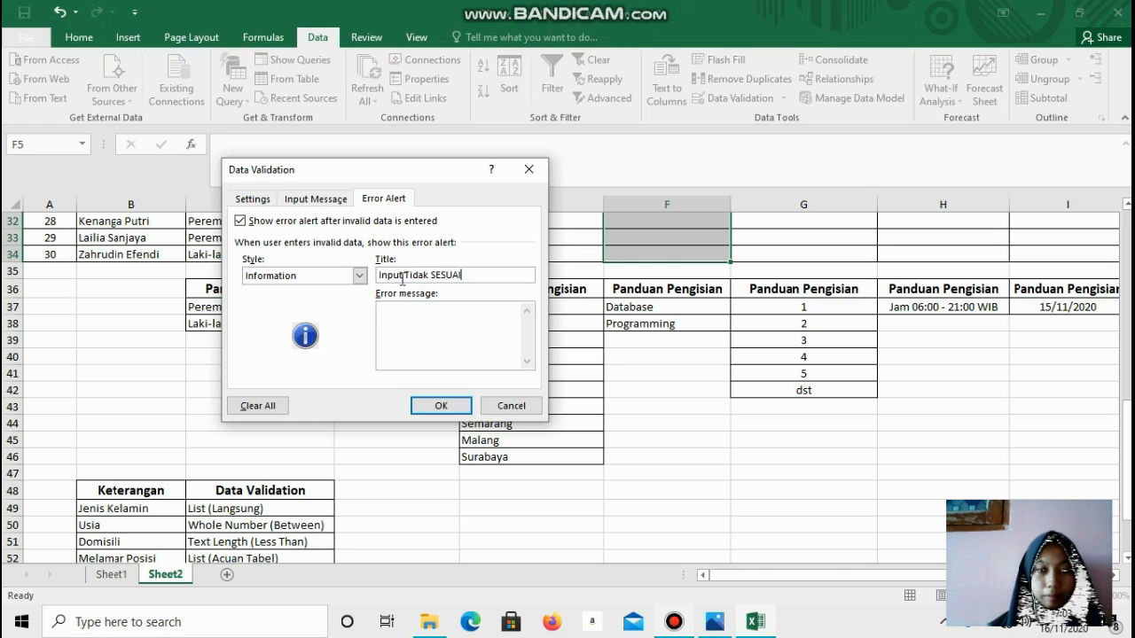
pyautogui.press('BackSpace')
pyautogui.press('capslock')
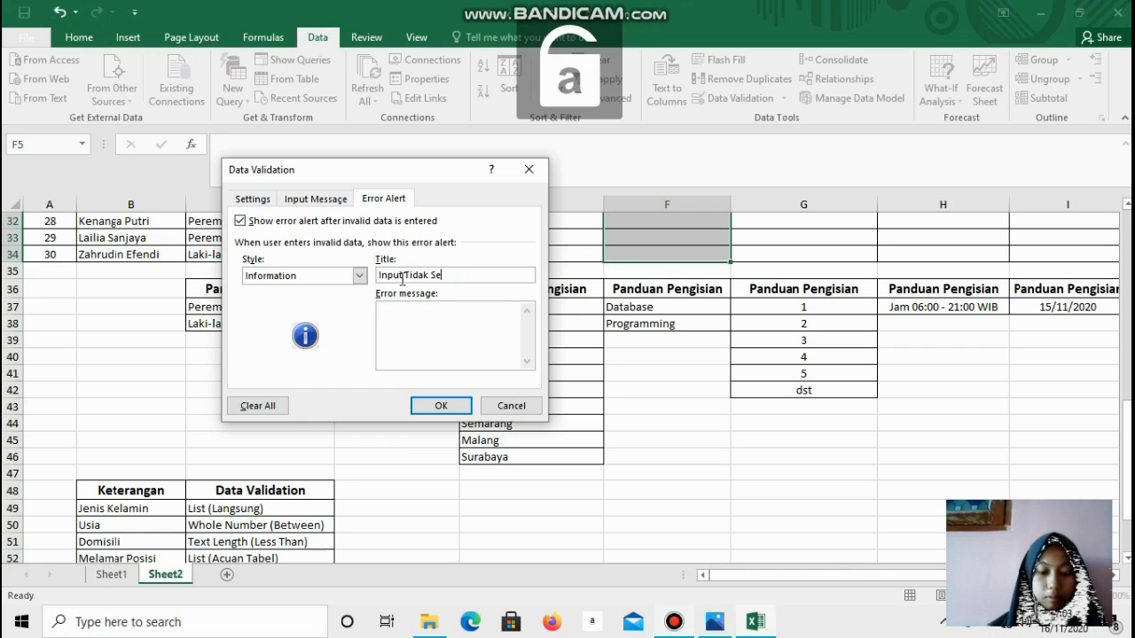
# Enter the error message "Input yang anda masukkan bukan Database atau Programming" and apply the Melamar Posisi validation
pyautogui.click(401, 330)
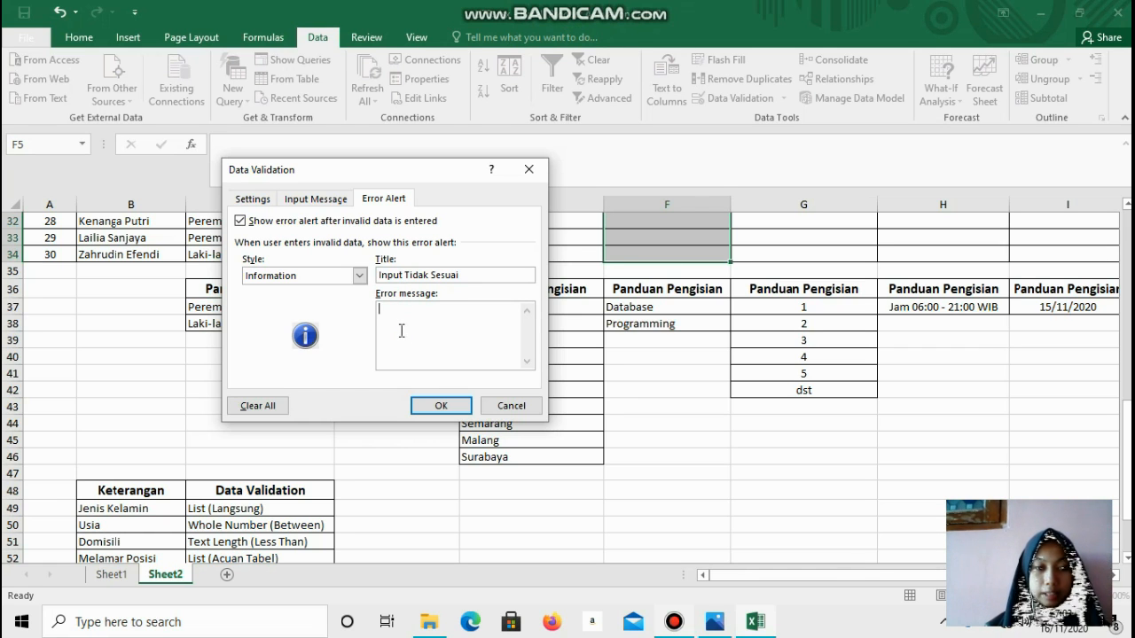
pyautogui.press('capslock')
pyautogui.write('I')
pyautogui.press('capslock')
pyautogui.write('npu')
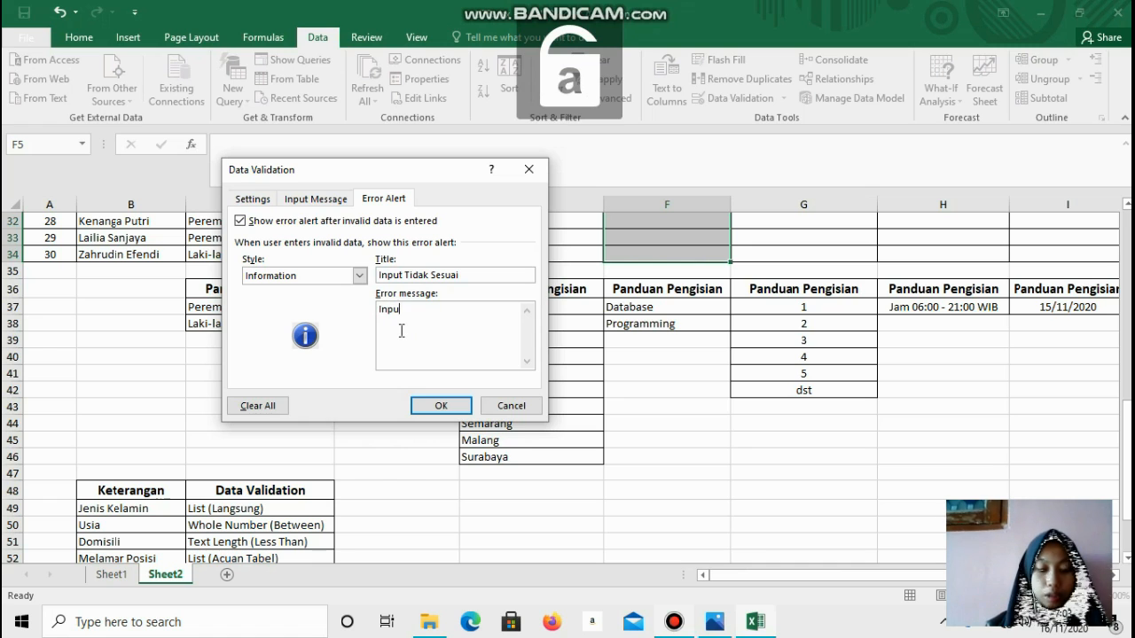
pyautogui.write('t yang anda')
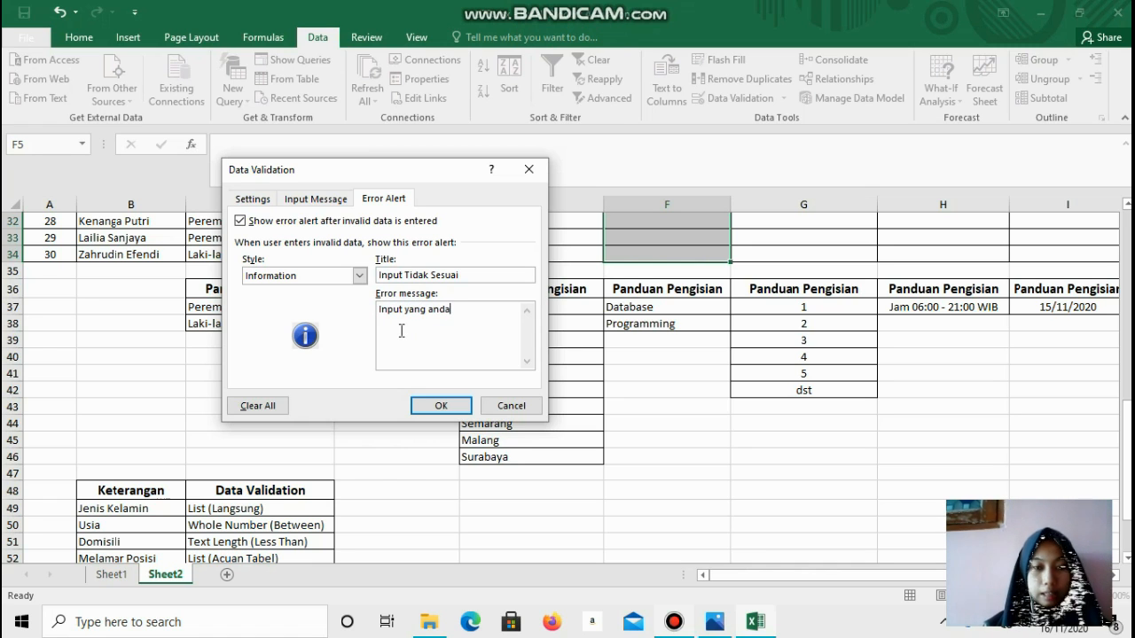
pyautogui.write(' masukkan bukan')
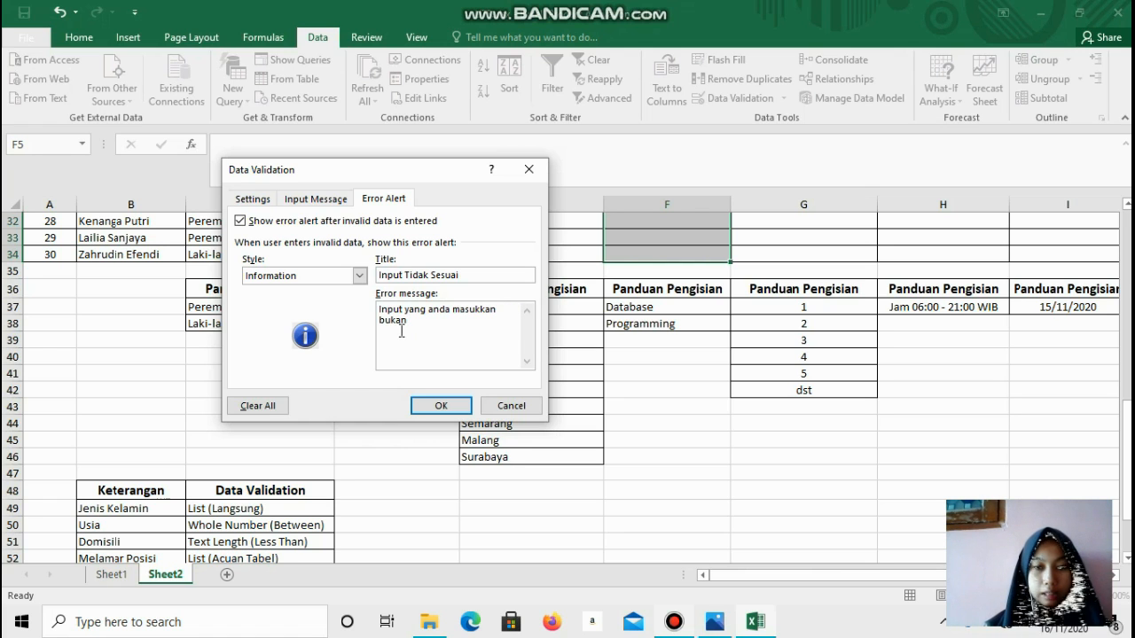
pyautogui.write(' Dtaba')
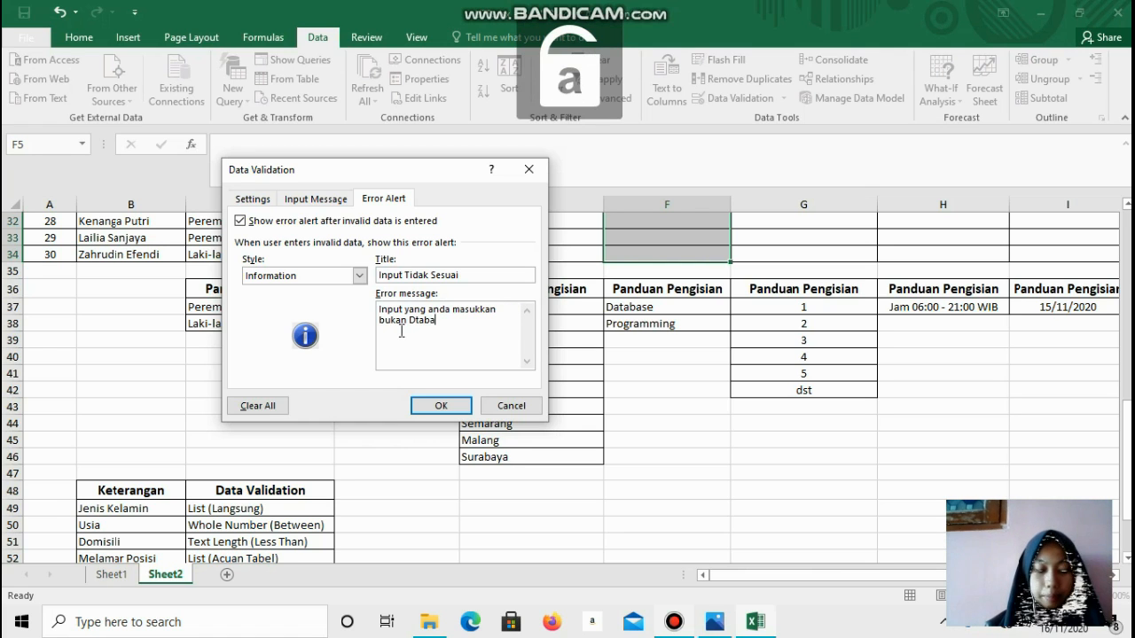
pyautogui.write('se')
pyautogui.click(417, 321)
pyautogui.write('ab')
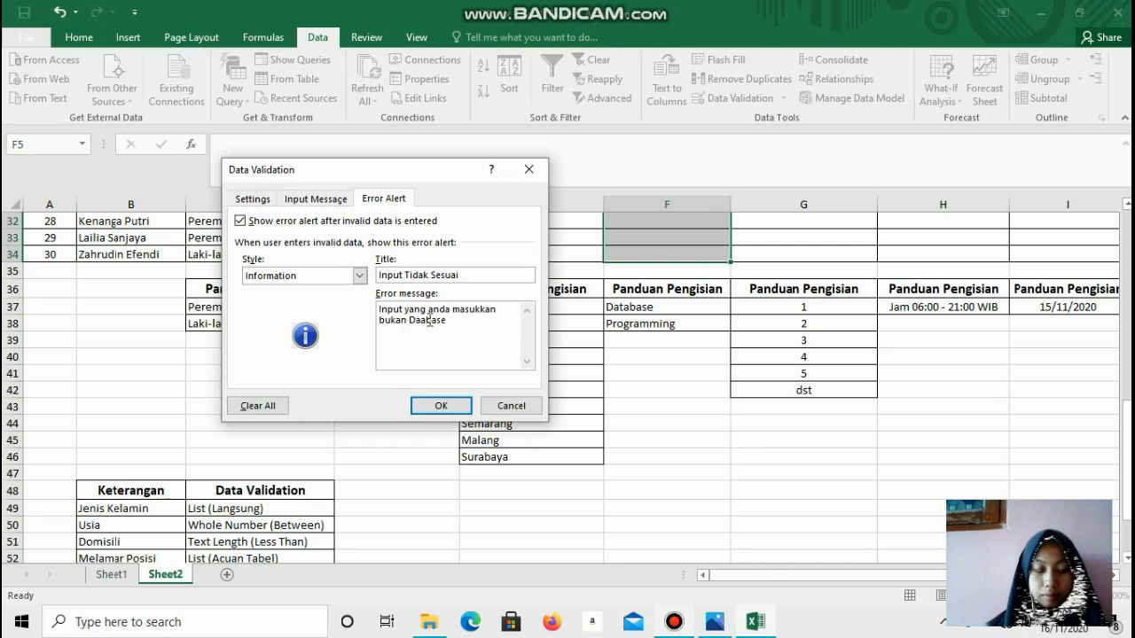
pyautogui.write('ase')
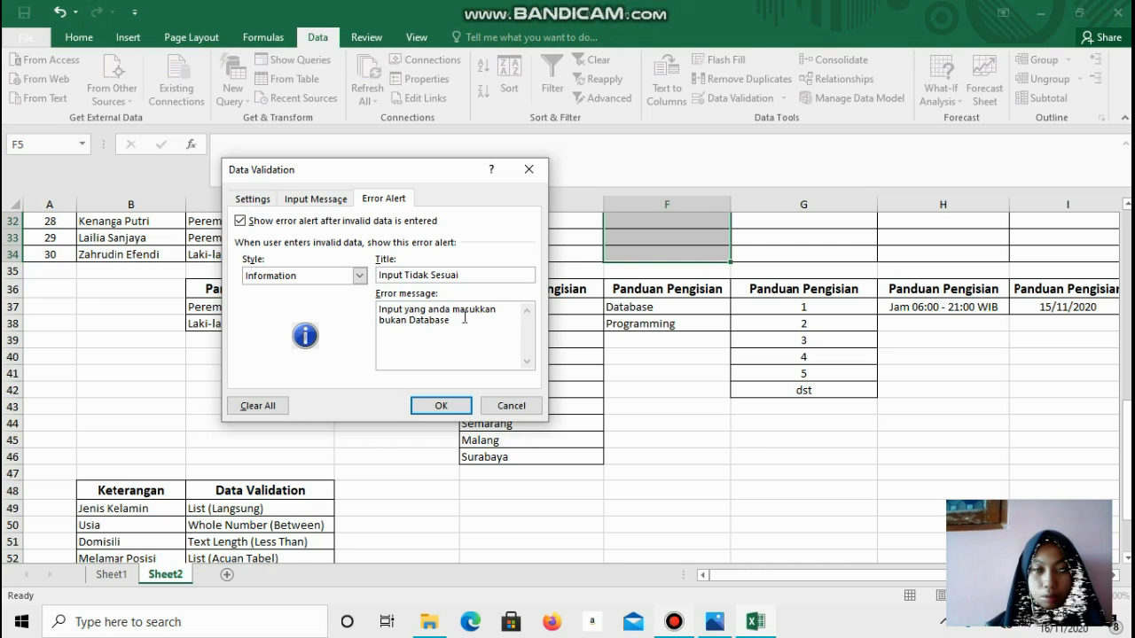
pyautogui.write(' atau')
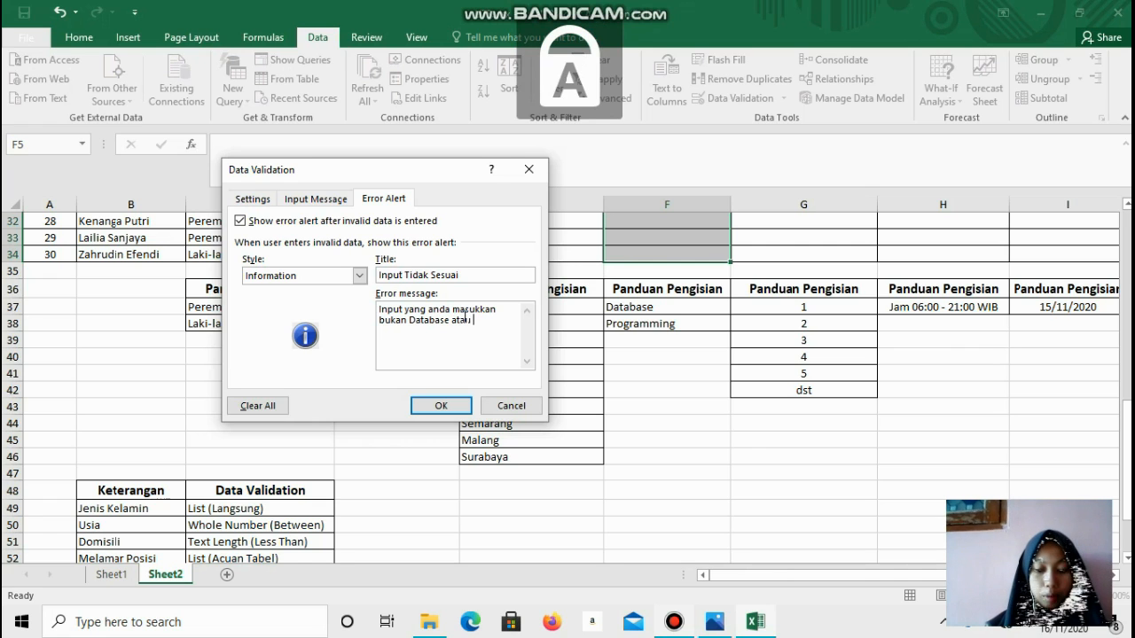
pyautogui.write(' Programming')
pyautogui.click(459, 405)
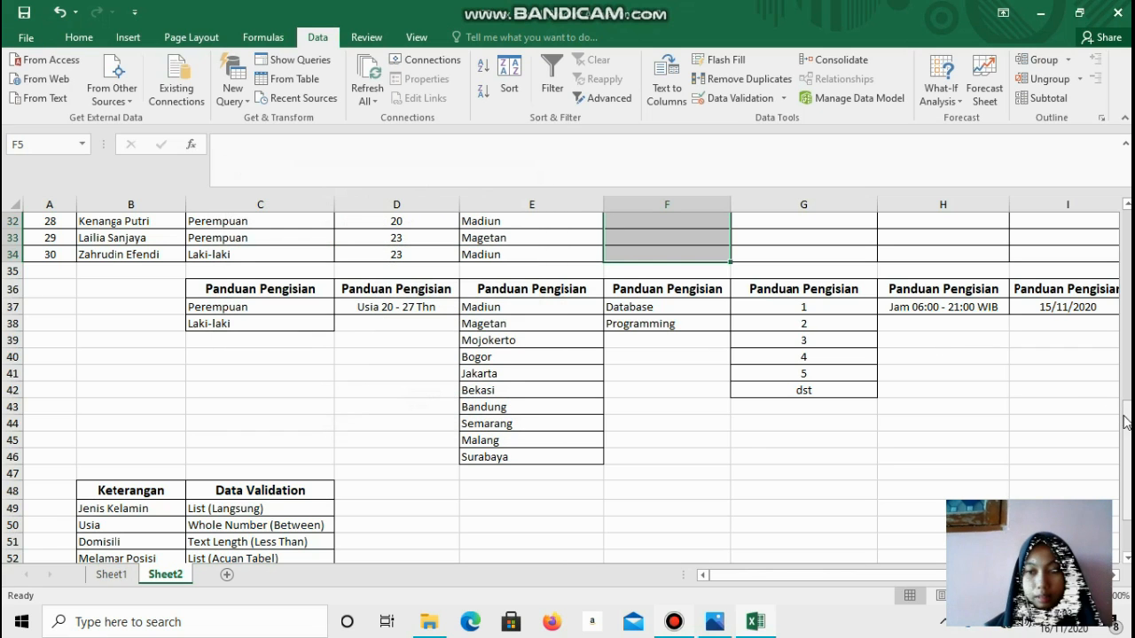
# Fill the first Melamar Posisi cells from their validation lists: Database in F5, Programming in F6 and F7
pyautogui.moveTo(1130, 426); pyautogui.dragTo(1128, 413)
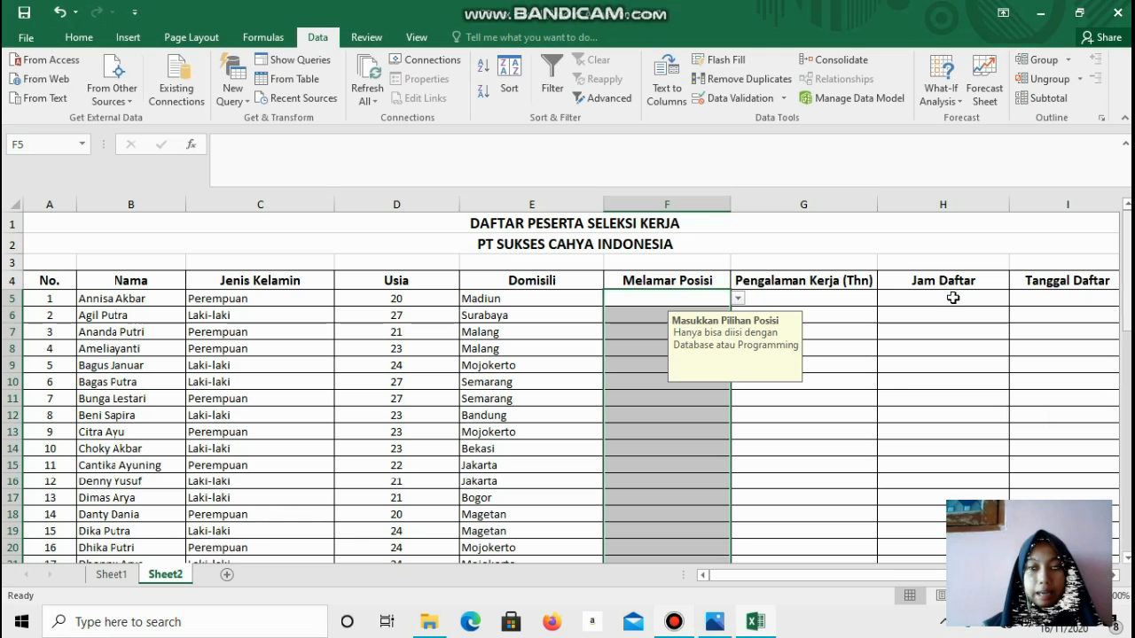
pyautogui.click(737, 300)
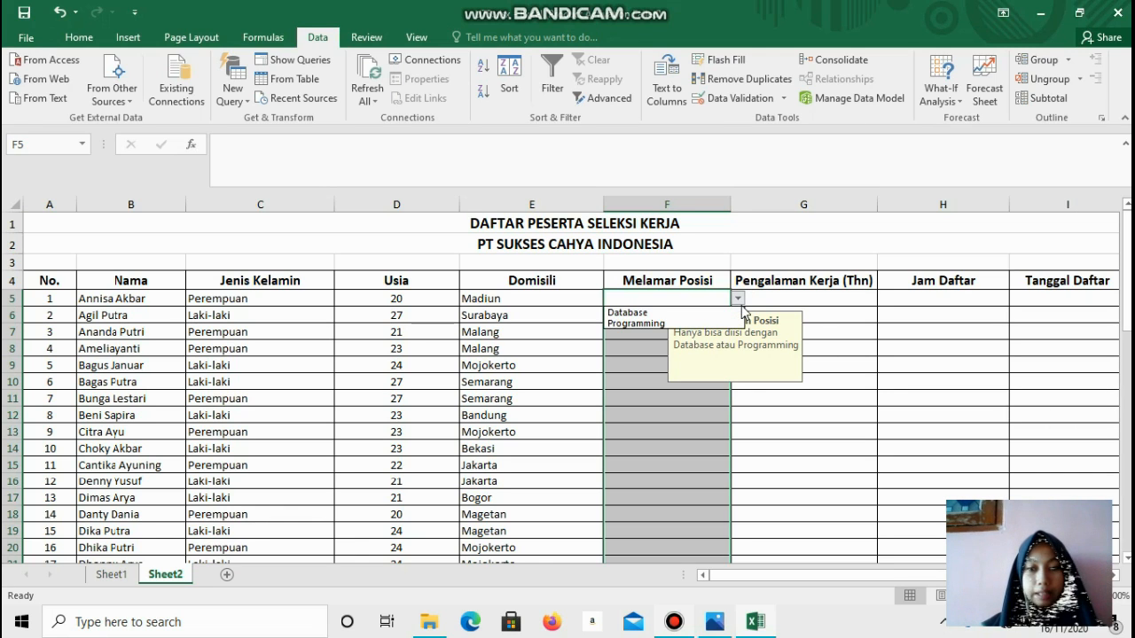
pyautogui.click(629, 313)
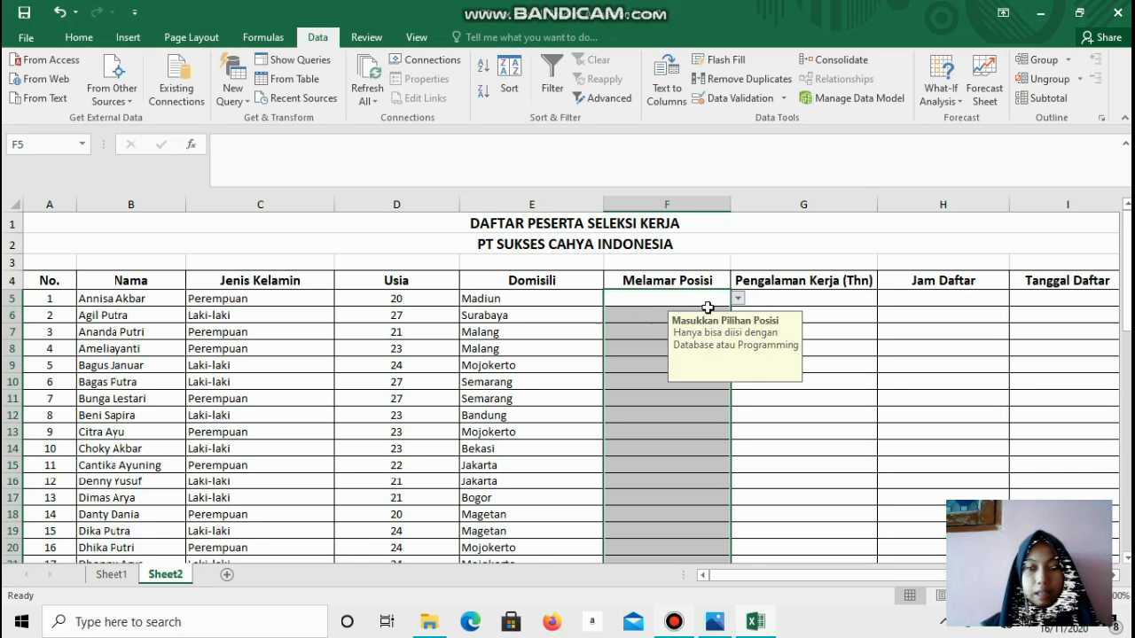
pyautogui.click(632, 318)
pyautogui.click(737, 316)
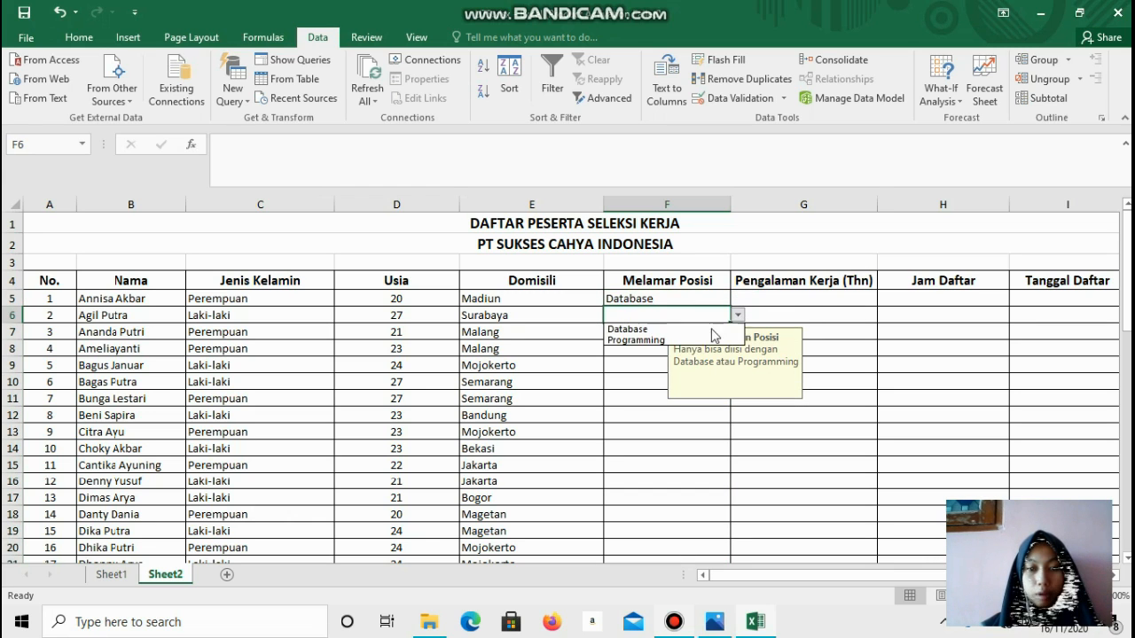
pyautogui.click(688, 340)
pyautogui.click(720, 330)
pyautogui.click(737, 331)
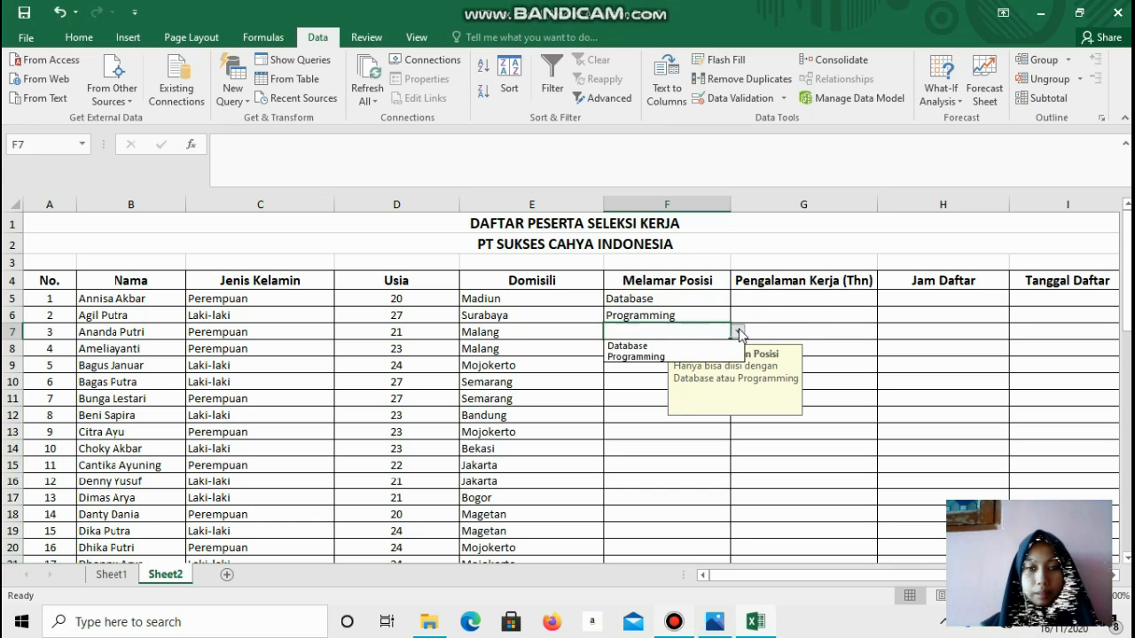
pyautogui.click(674, 357)
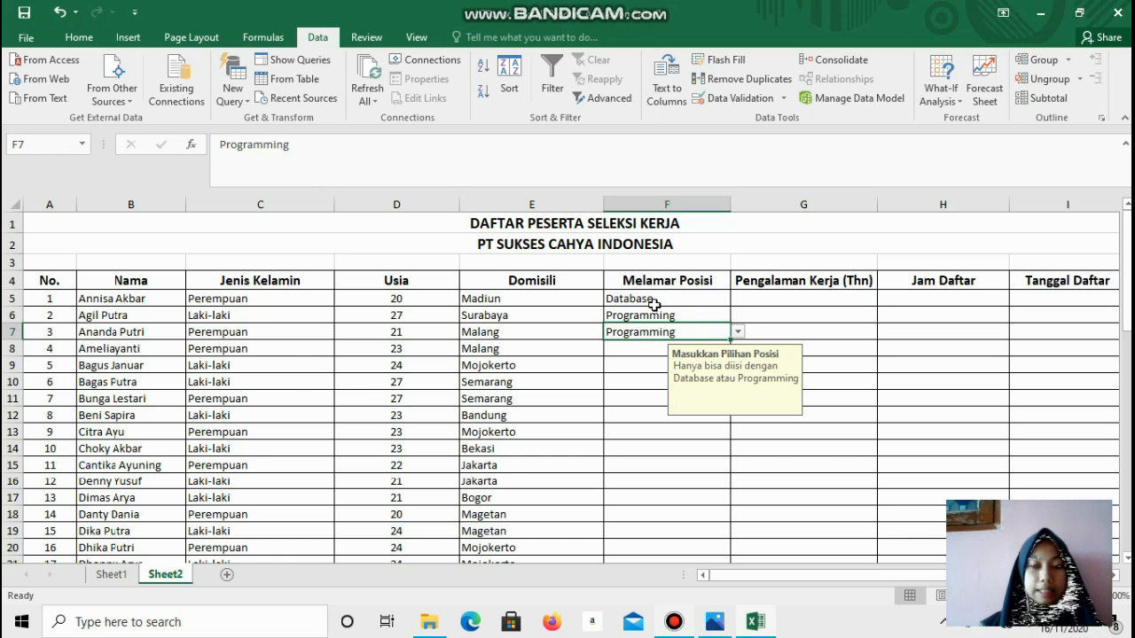
# Copy the Melamar Posisi entries in F8:F34 of Sheet1
pyautogui.click(631, 349)
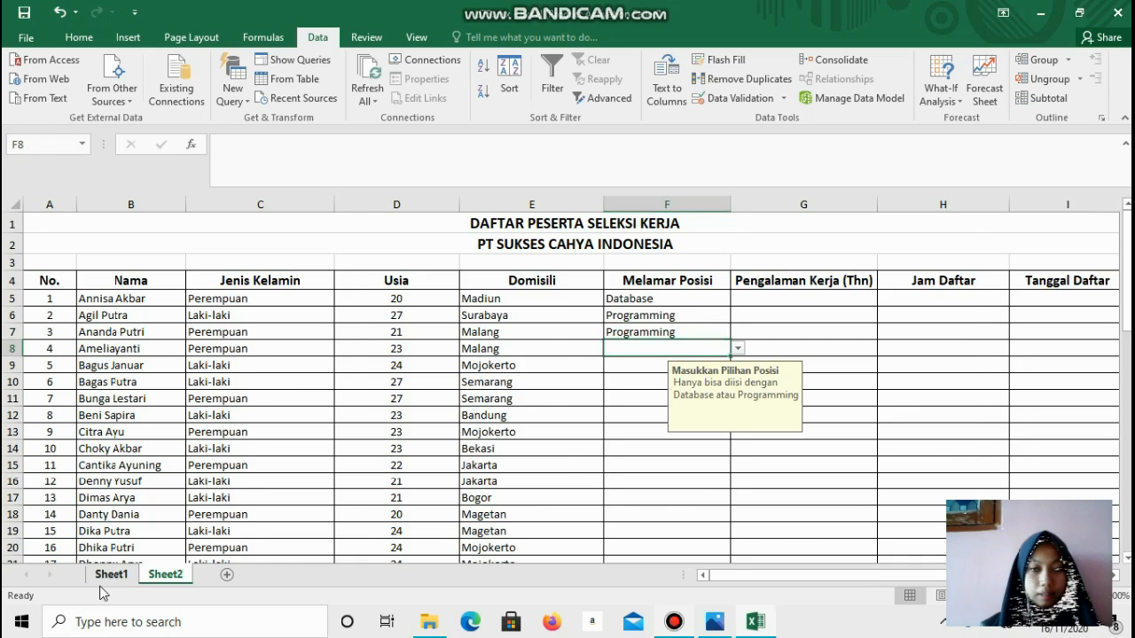
pyautogui.click(103, 580)
pyautogui.moveTo(1126, 339); pyautogui.dragTo(1129, 230)
pyautogui.moveTo(618, 348); pyautogui.dragTo(621, 547)
pyautogui.hotkey('ctrl', 'c')
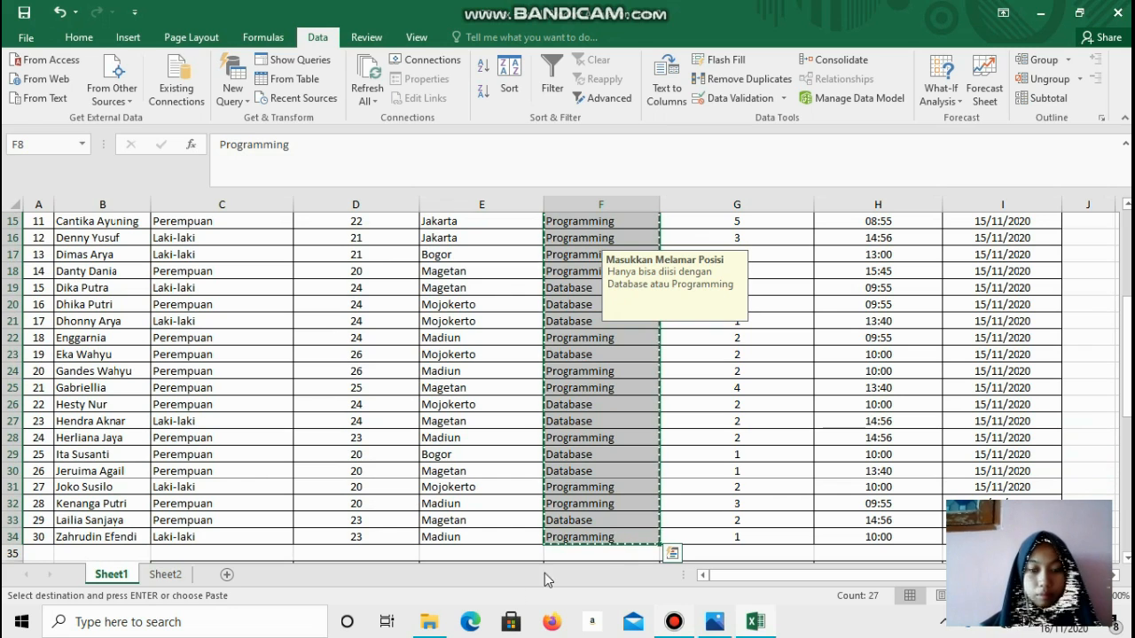
# Paste the copied Melamar Posisi entries into Sheet2 starting at cell F8 and check the filled column
pyautogui.click(165, 575)
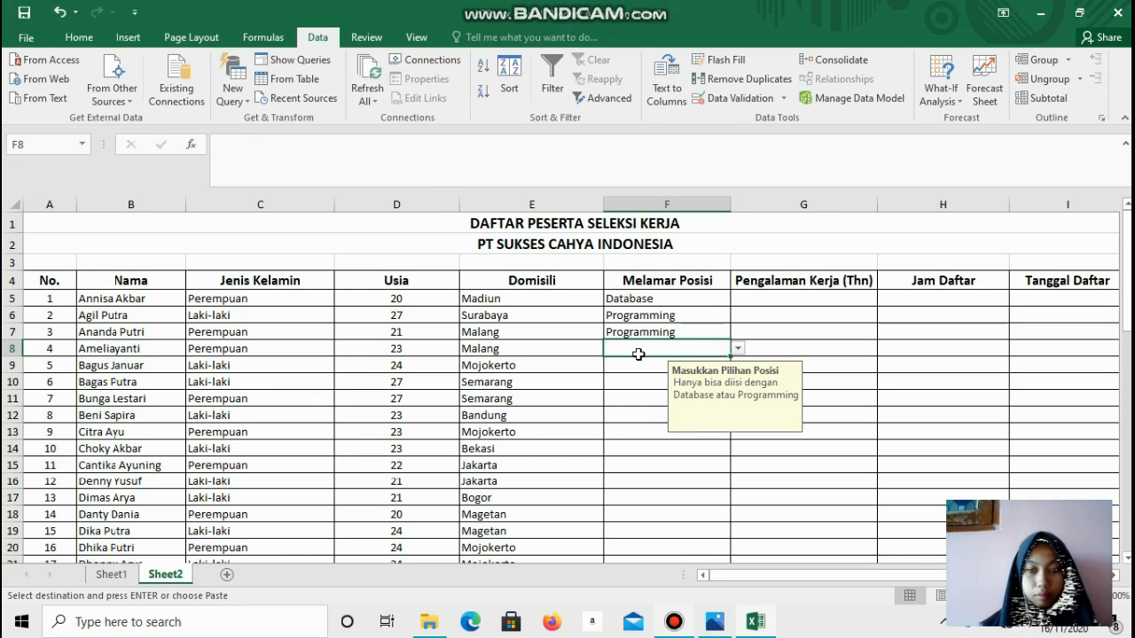
pyautogui.hotkey('ctrl', 'v')
pyautogui.moveTo(1127, 306)
pyautogui.mouseDown()
pyautogui.moveTo(1127, 417)
pyautogui.moveTo(1126, 306)
pyautogui.mouseUp()
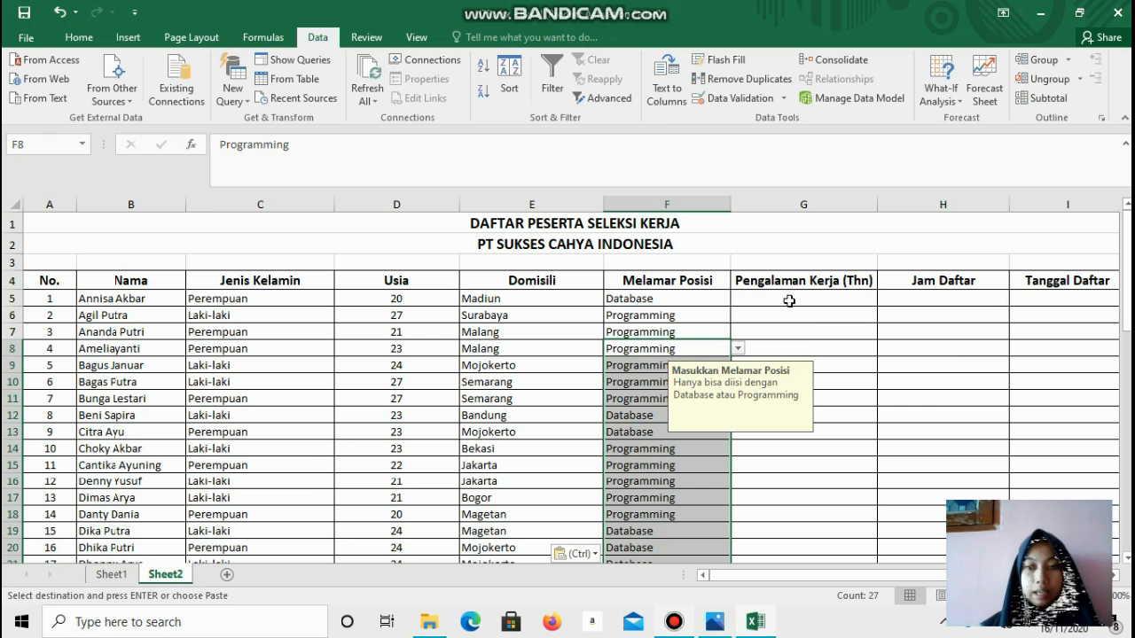
# Start a data validation rule for Pengalaman Kerja cells G5:G34 allowing whole numbers greater than or equal to 1
pyautogui.click(789, 301)
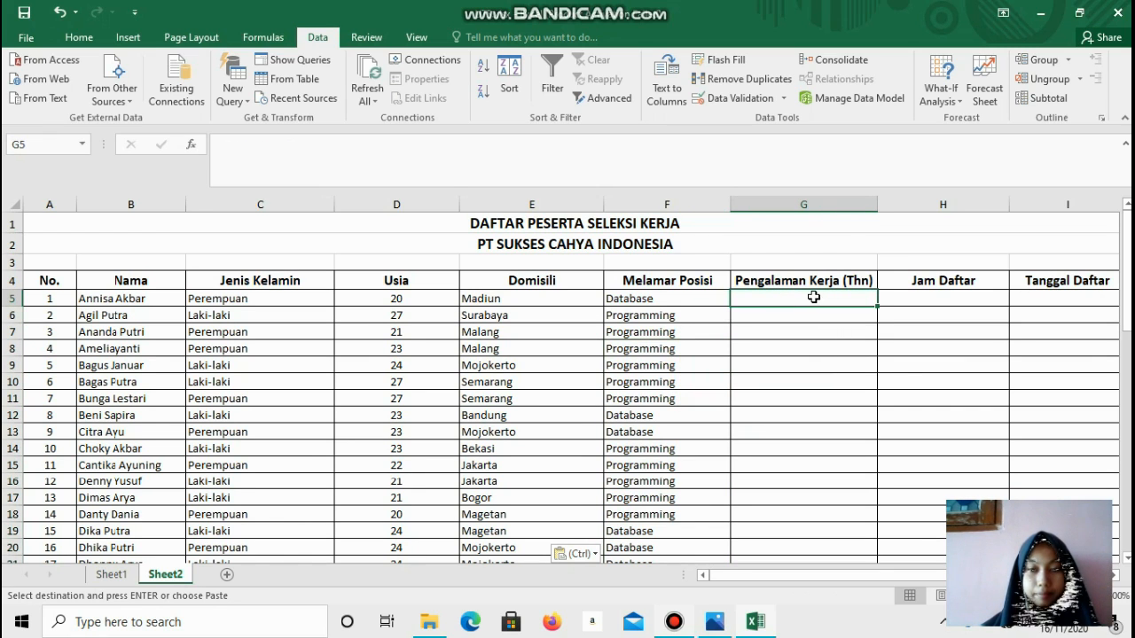
pyautogui.moveTo(810, 297); pyautogui.dragTo(806, 523)
pyautogui.hotkey('ctrl', 'v')
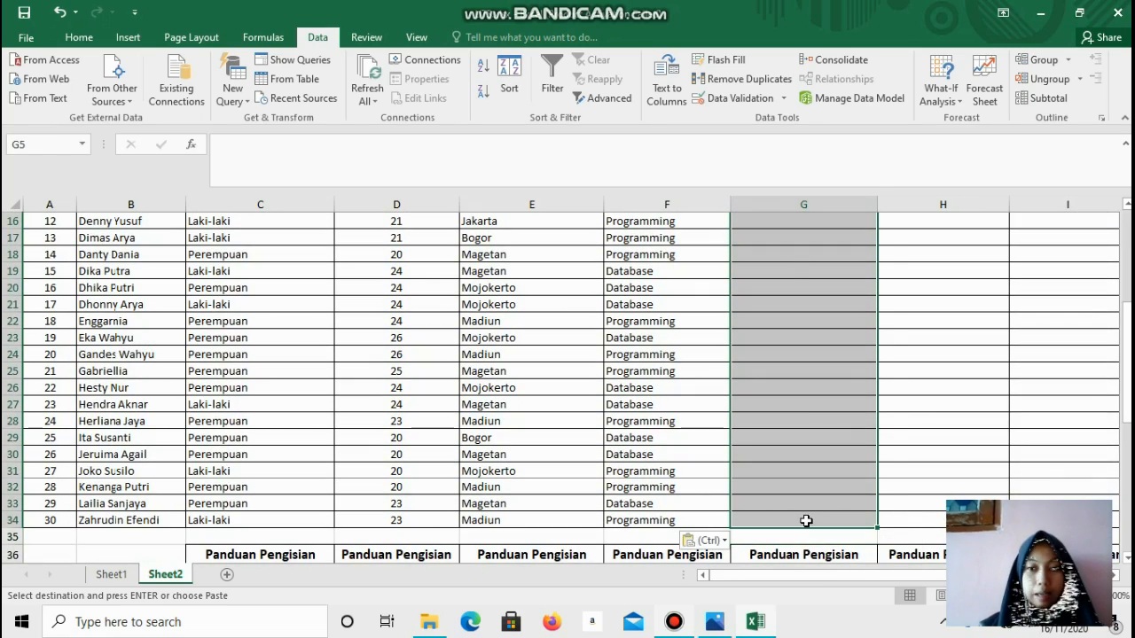
pyautogui.click(723, 101)
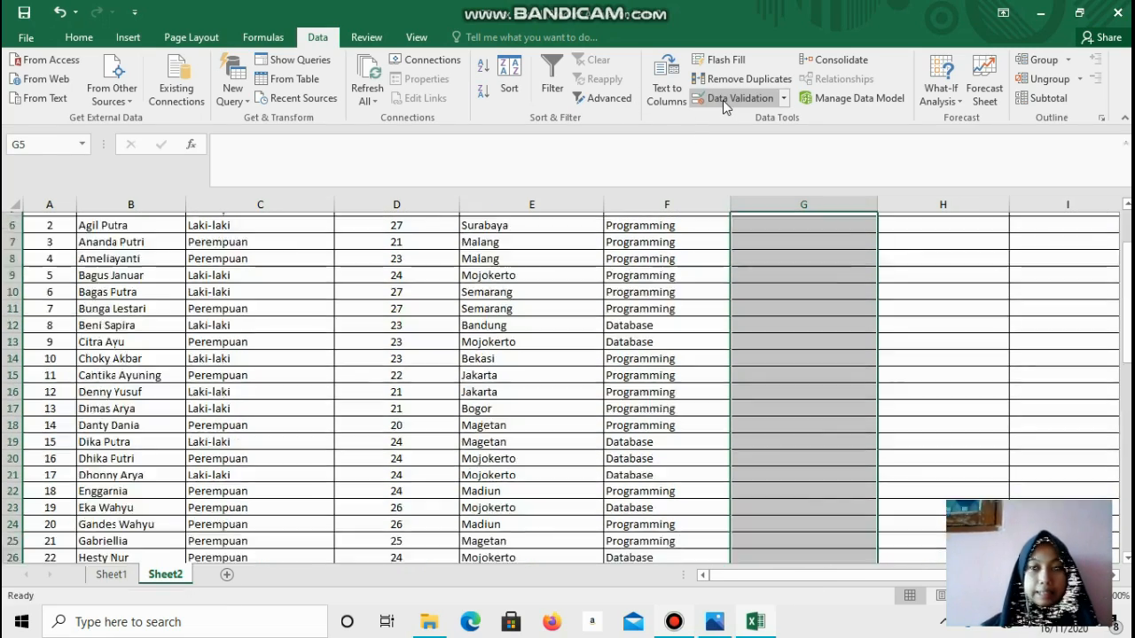
pyautogui.click(246, 201)
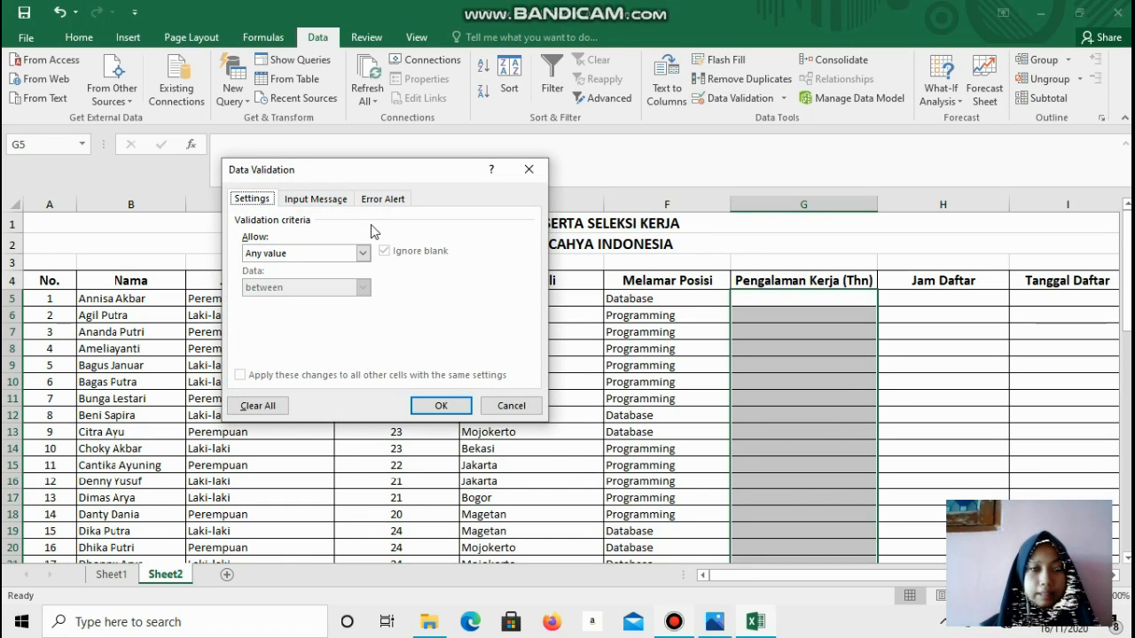
pyautogui.click(362, 253)
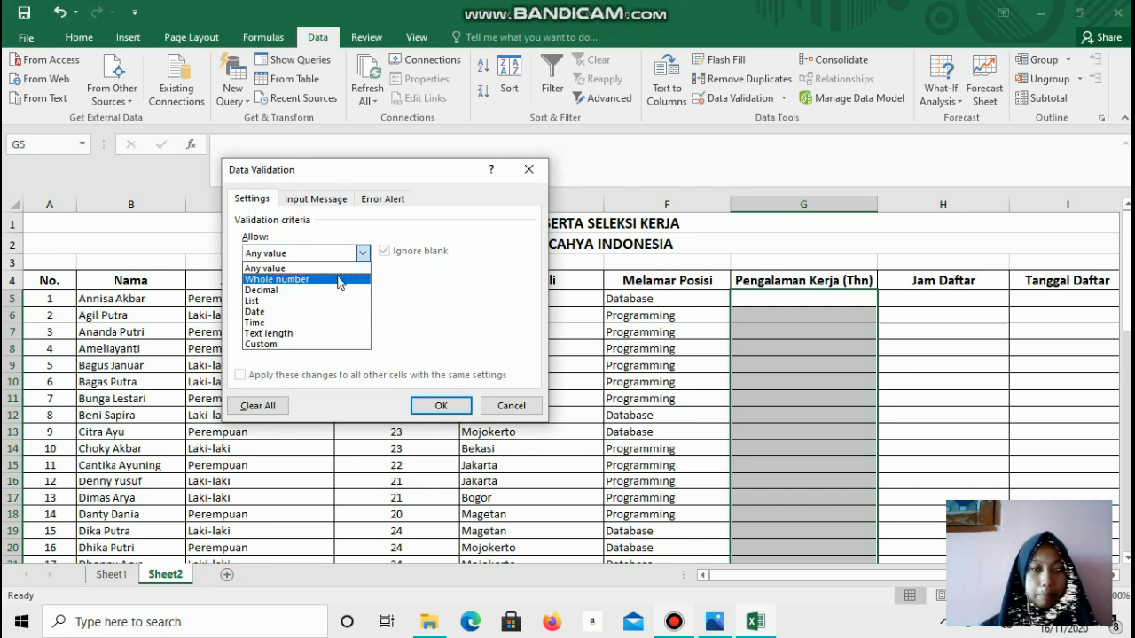
pyautogui.click(333, 278)
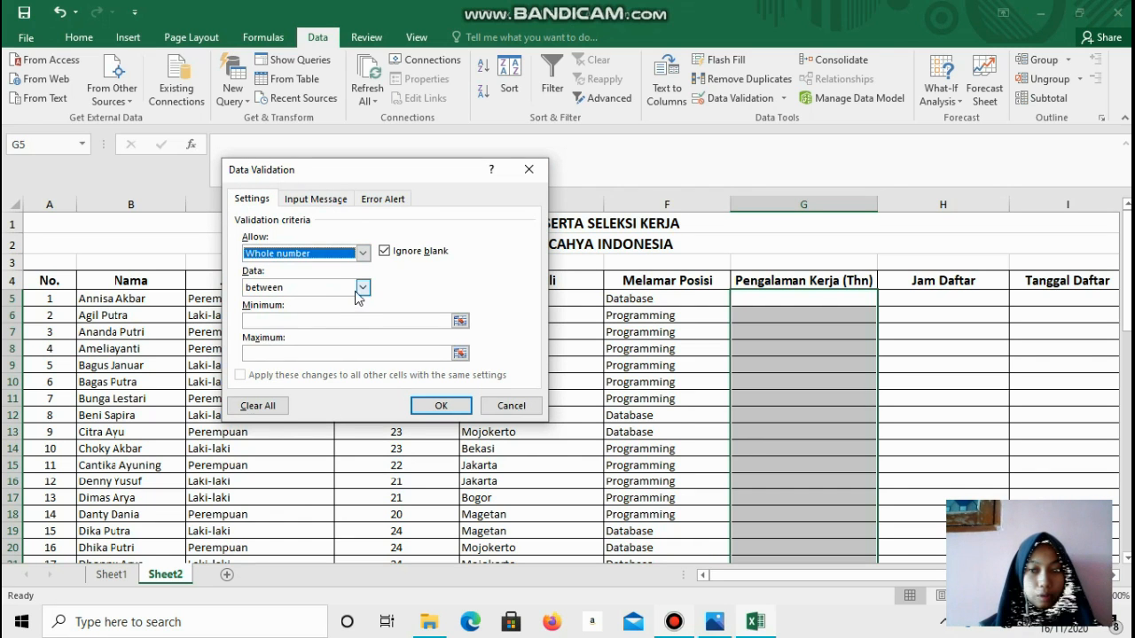
pyautogui.click(362, 289)
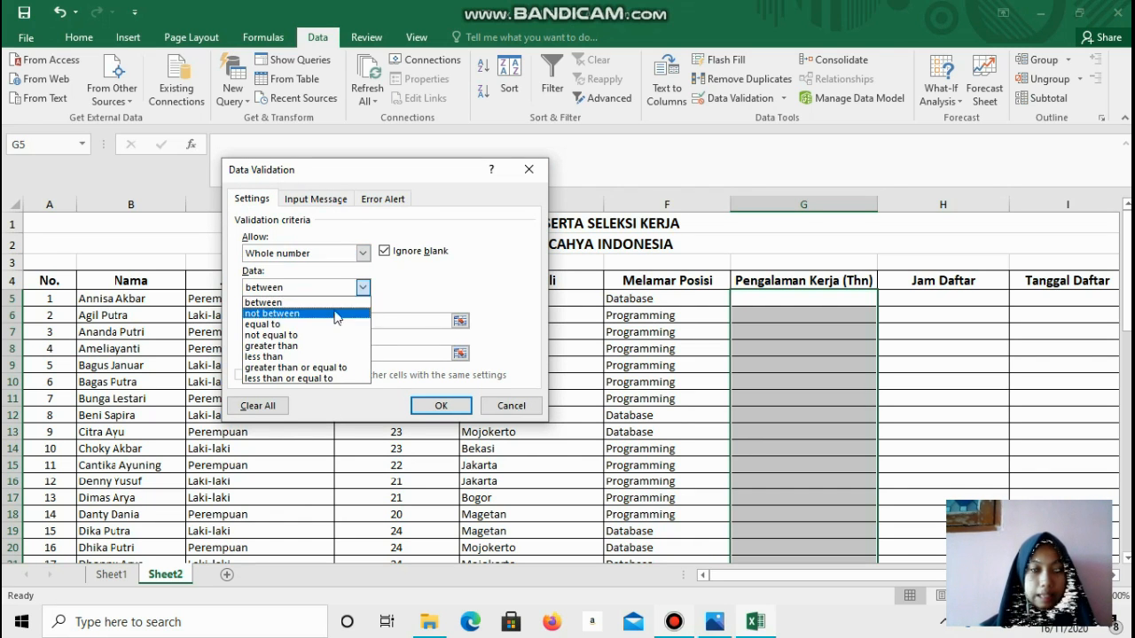
pyautogui.click(309, 368)
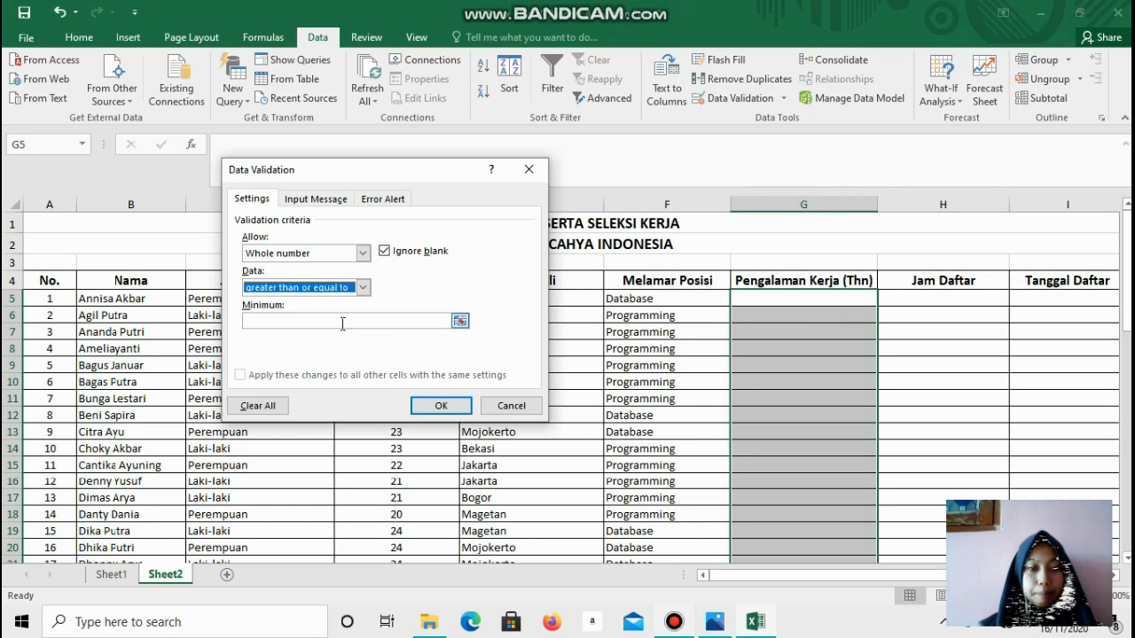
pyautogui.click(343, 324)
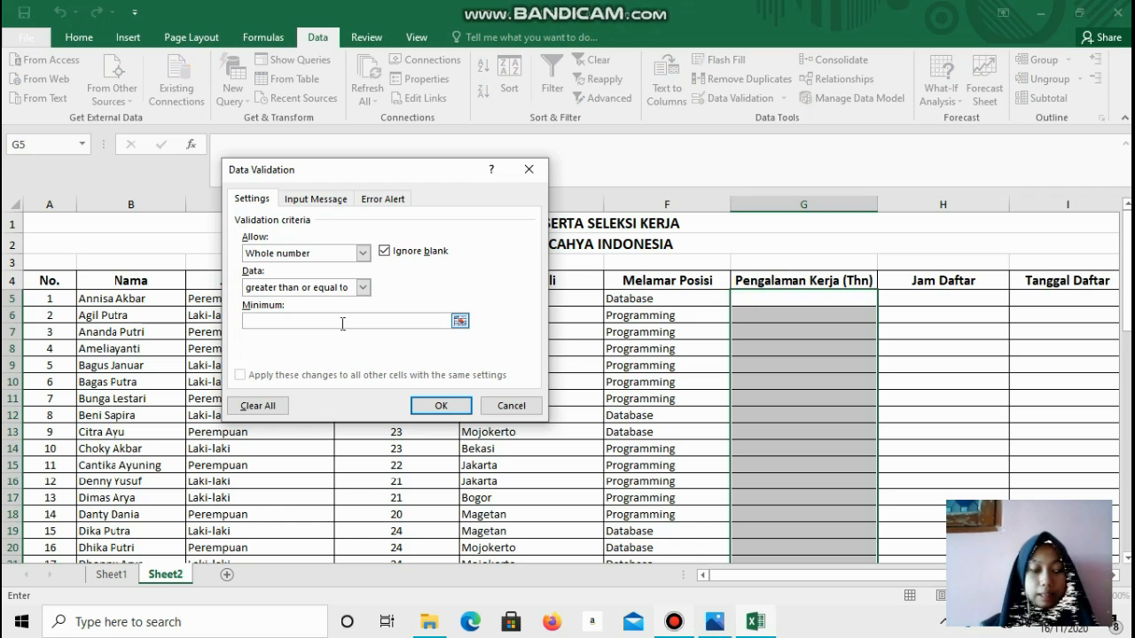
pyautogui.write('1')
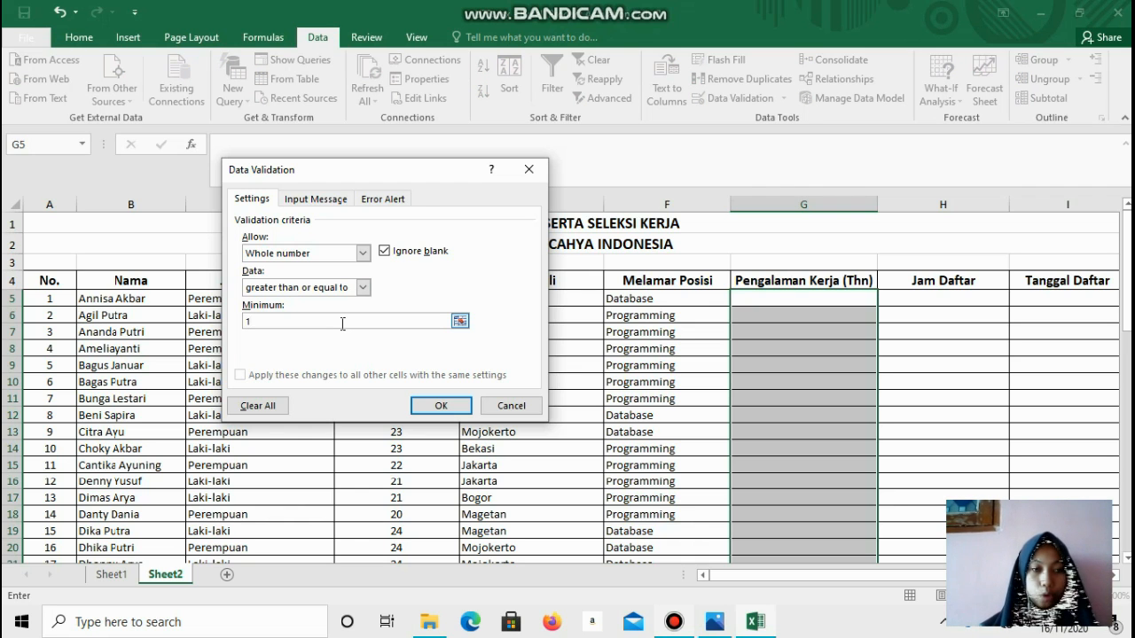
# Set the title of the validation's input message to "Masukkan Pengalaman Kerja"
pyautogui.click(330, 201)
pyautogui.click(264, 276)
pyautogui.press('capslock')
pyautogui.write('M')
pyautogui.press('capslock')
pyautogui.write('a ')
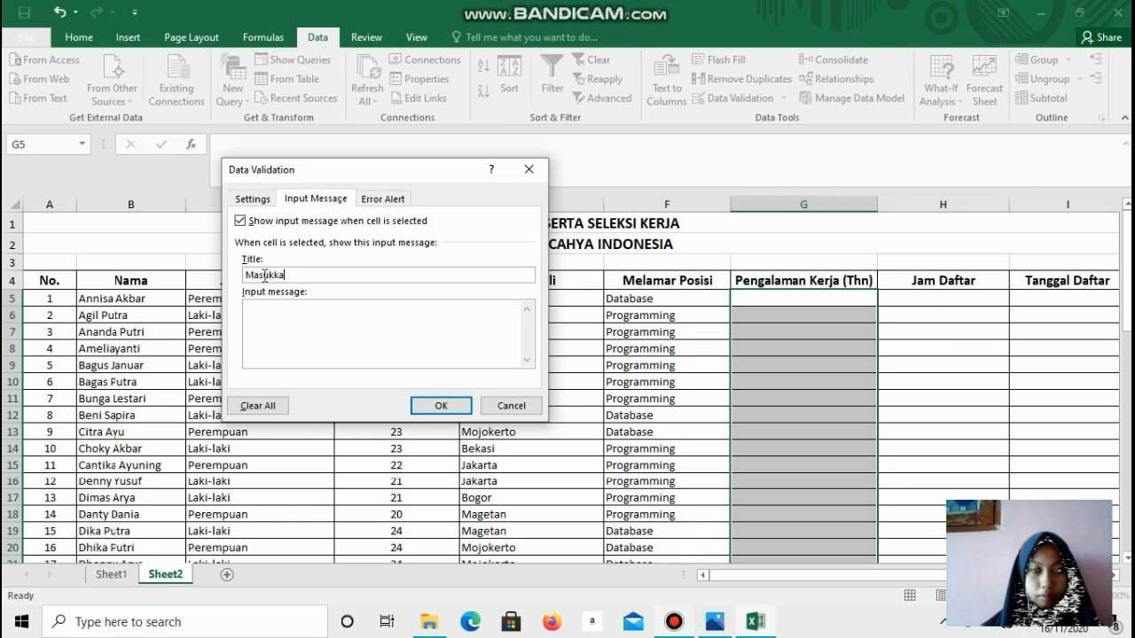
pyautogui.write('ukkan')
pyautogui.press('capslock')
pyautogui.write('P')
pyautogui.press('capslock')
pyautogui.write('e')
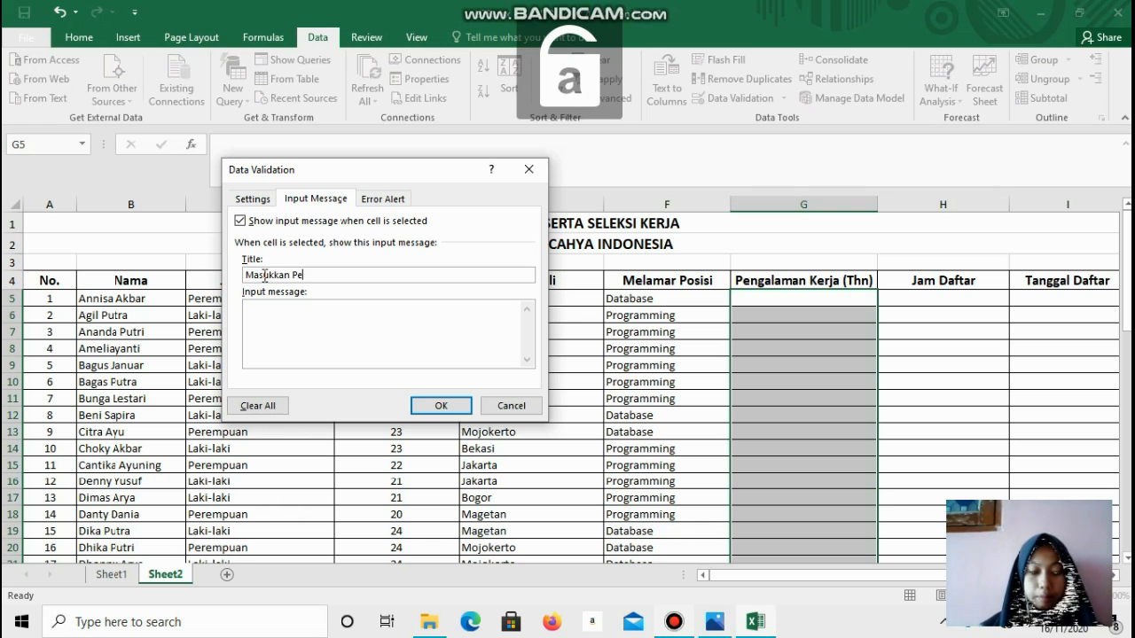
pyautogui.write('ngalaman')
pyautogui.press('capslock')
pyautogui.write('K')
pyautogui.press('capslock')
pyautogui.write('erja')
# Enter "Hanya bisa diisi dengan angka kurang dari 1" as the input message text for Pengalaman Kerja
pyautogui.click(268, 323)
pyautogui.press('capslock')
pyautogui.write('H')
pyautogui.press('capslock')
pyautogui.write('anya ')
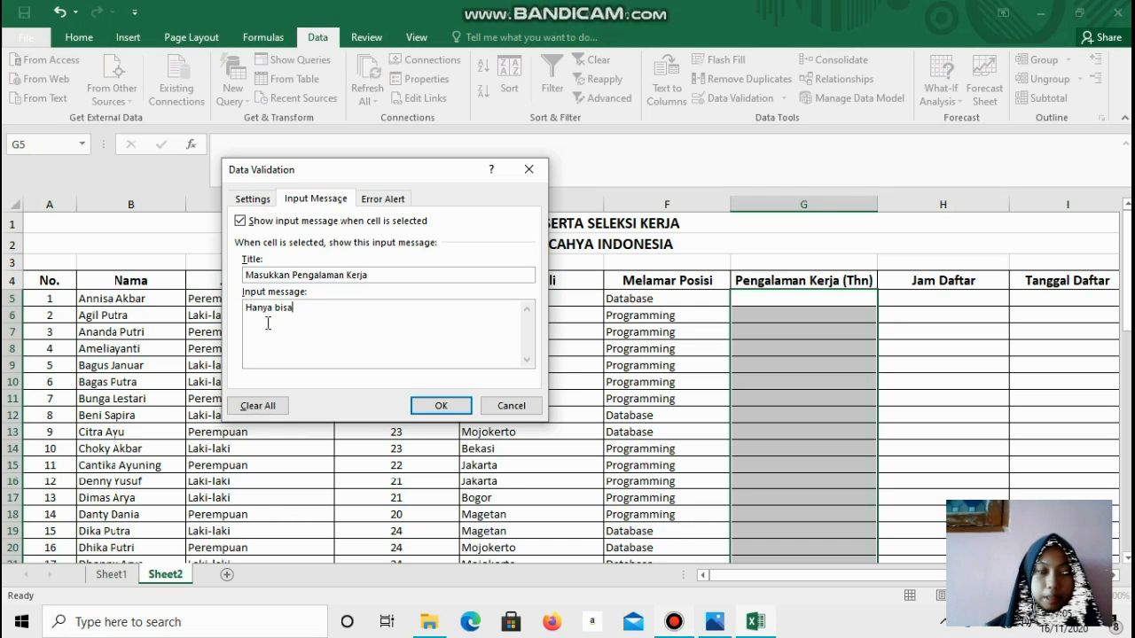
pyautogui.write('bisa ')
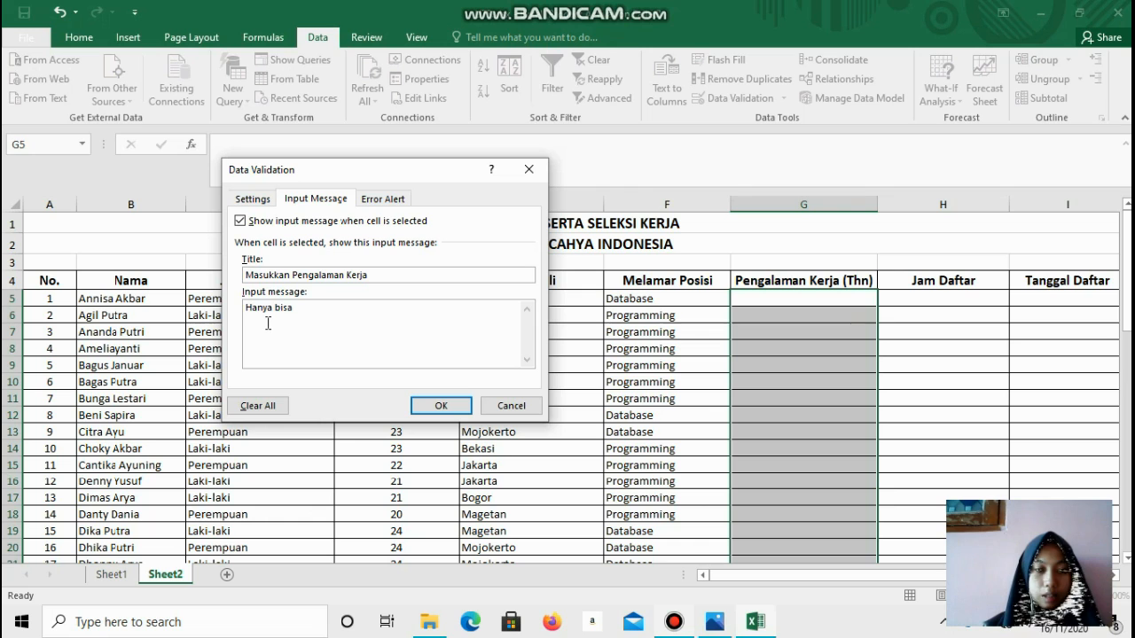
pyautogui.write('d')
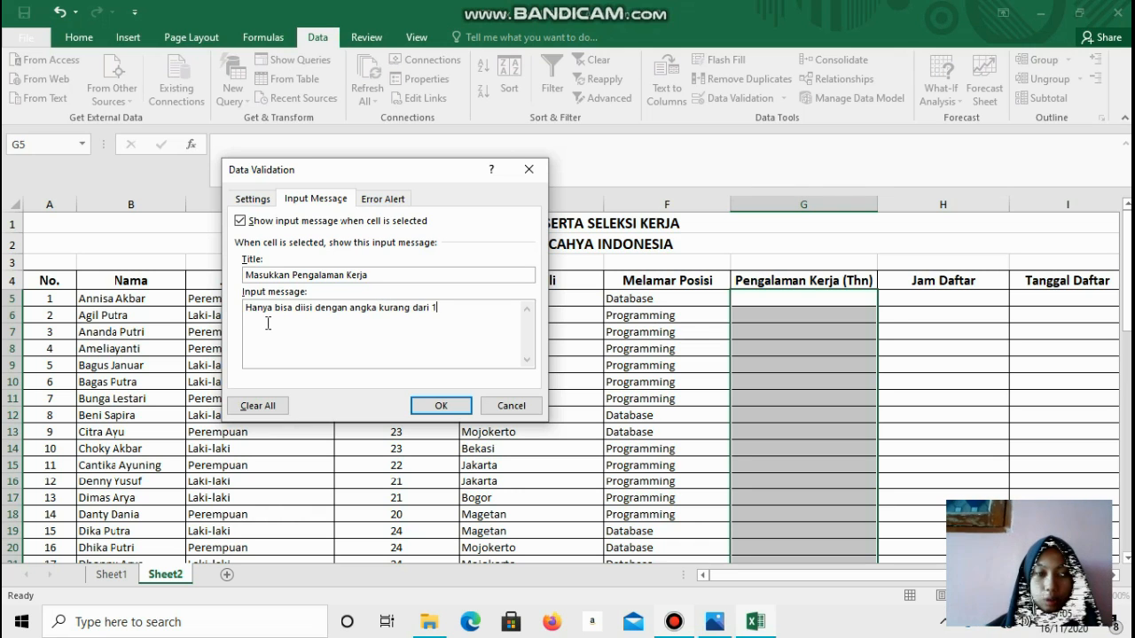
# Set the Pengalaman Kerja error alert to the Information style with the title "Input tidak sesuai"
pyautogui.click(390, 200)
pyautogui.click(359, 276)
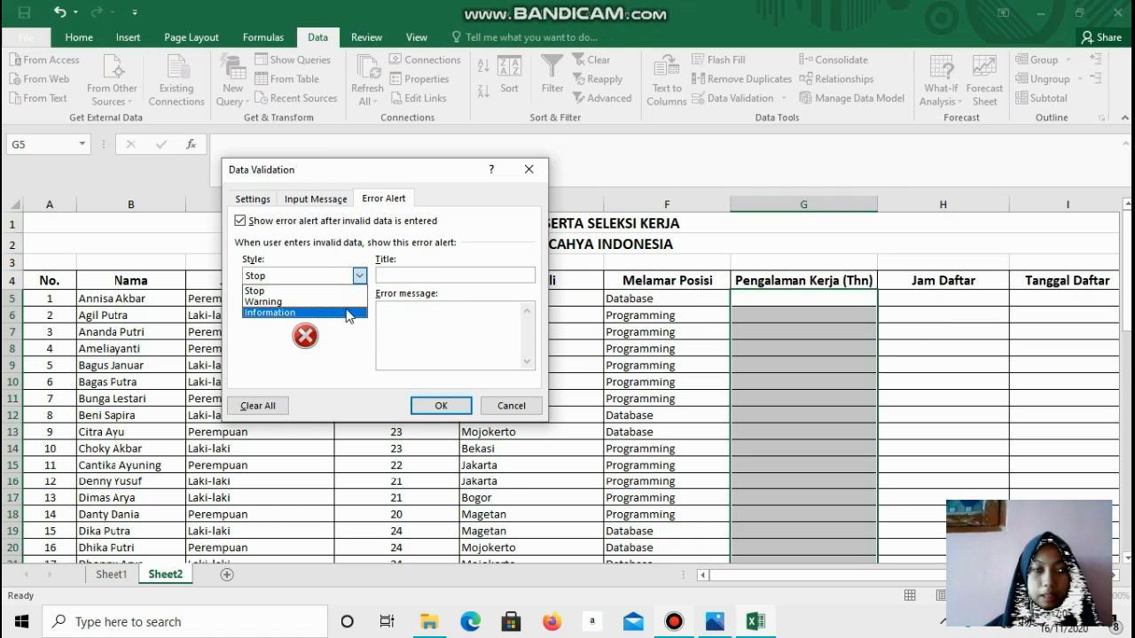
pyautogui.click(348, 314)
pyautogui.click(407, 278)
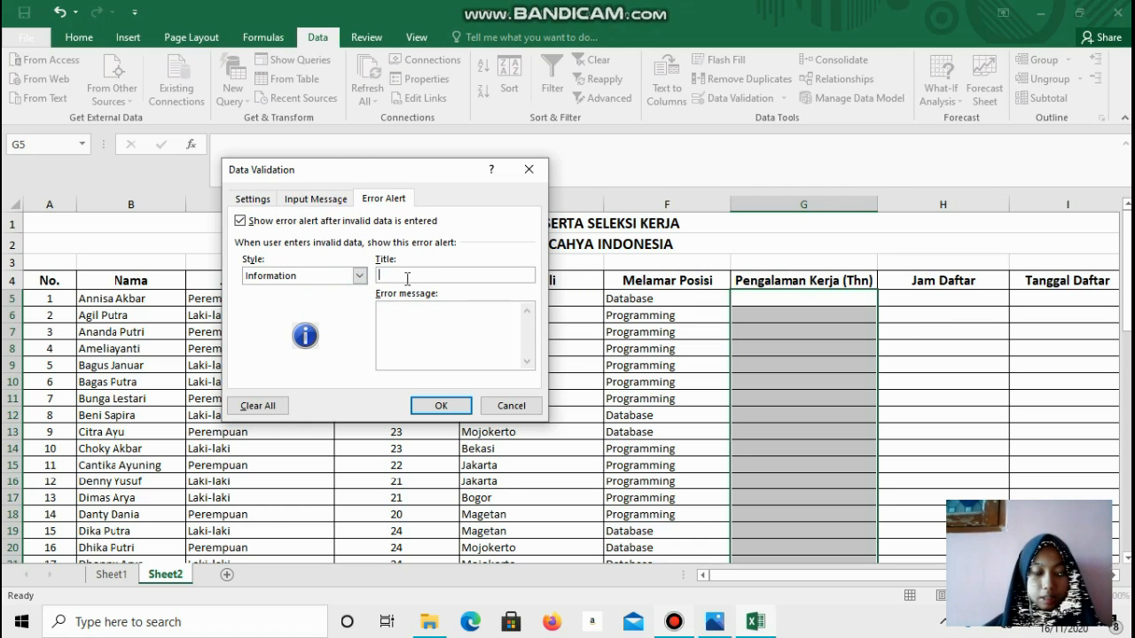
pyautogui.press('capslock')
pyautogui.write('I')
pyautogui.press('capslock')
pyautogui.write('nput tidak')
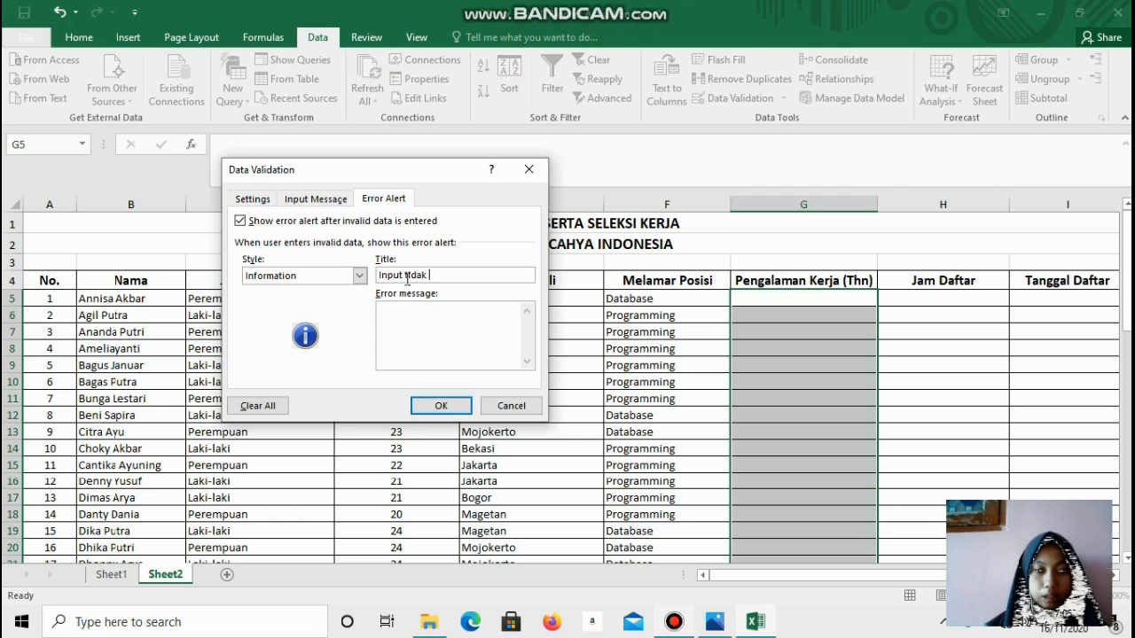
pyautogui.write(' sesua')
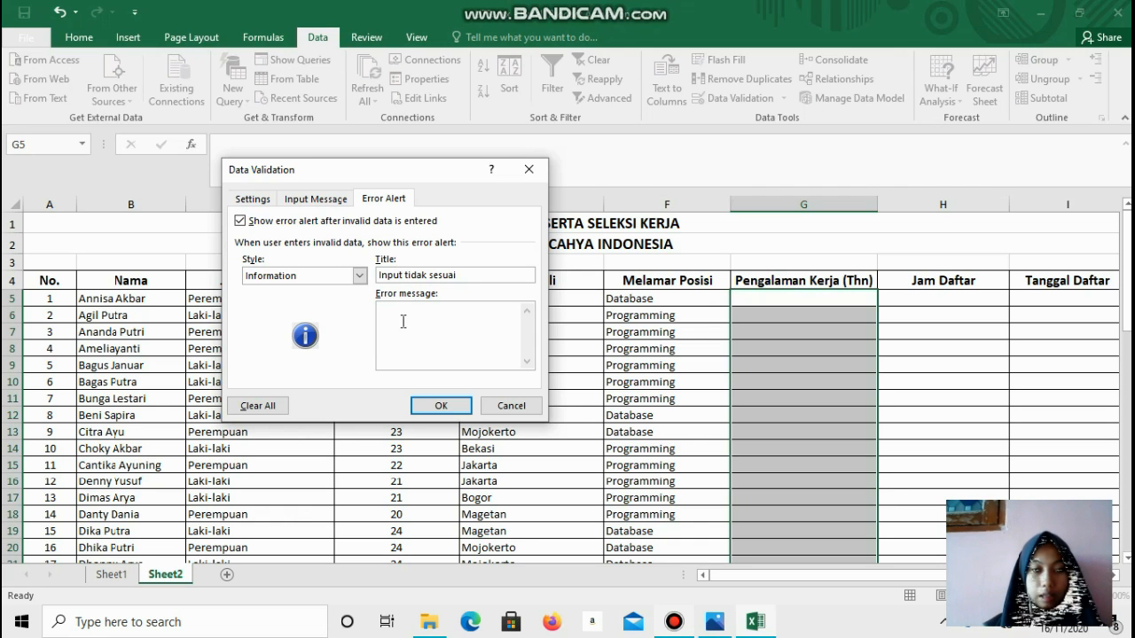
# Enter the error message "Input yang anda masukkan bukan angka kurang dari 1"
pyautogui.write('I')
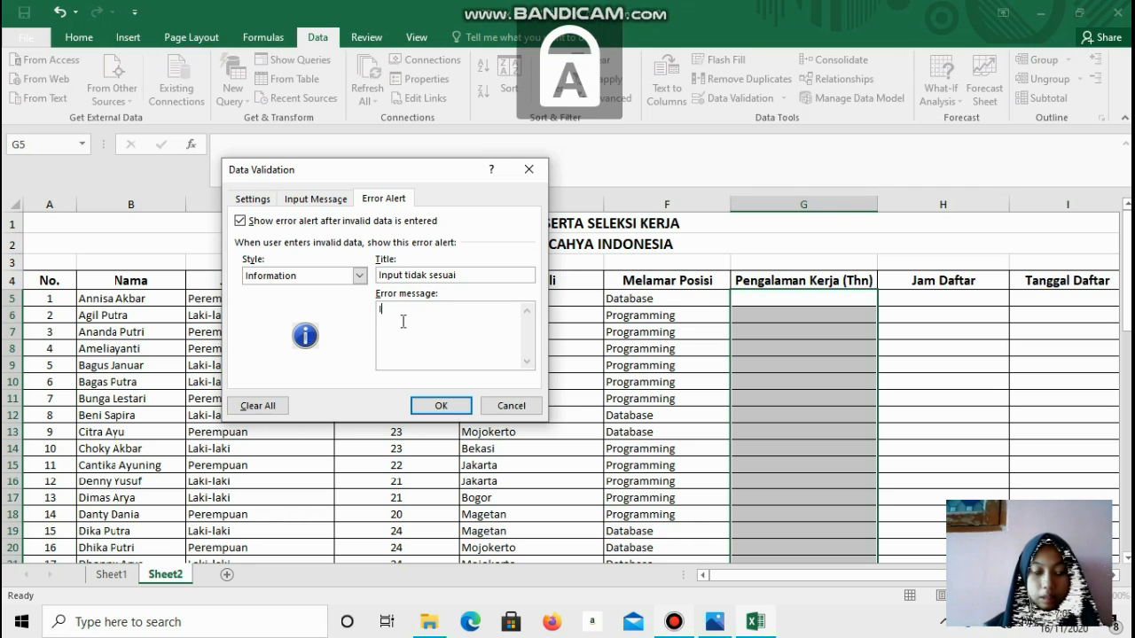
pyautogui.write('nput yang')
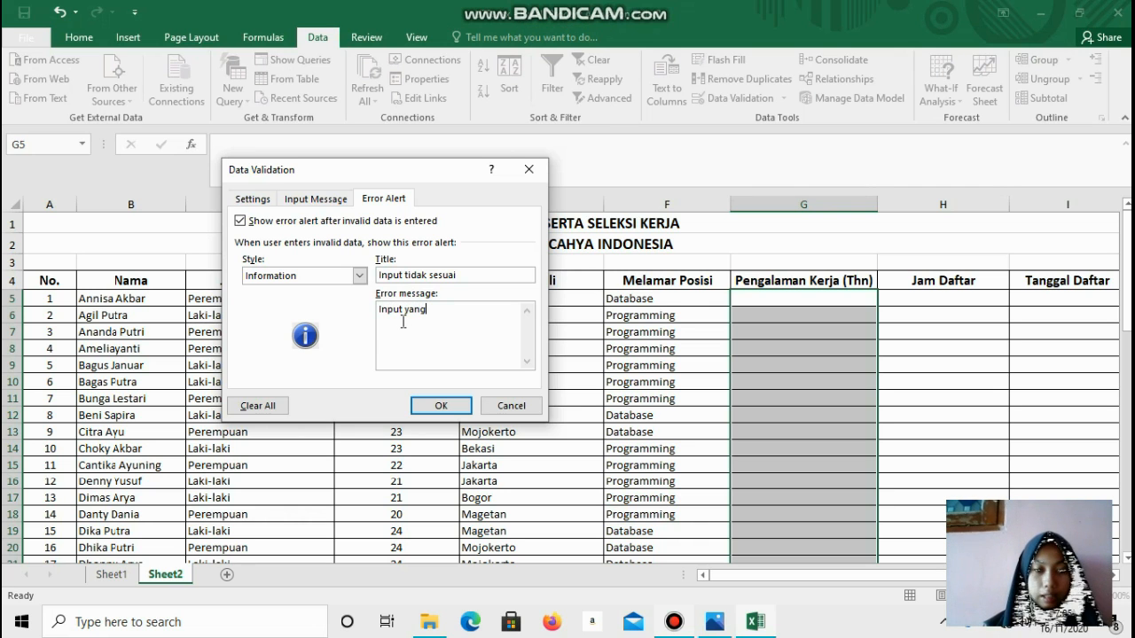
pyautogui.write(' anda masukkan')
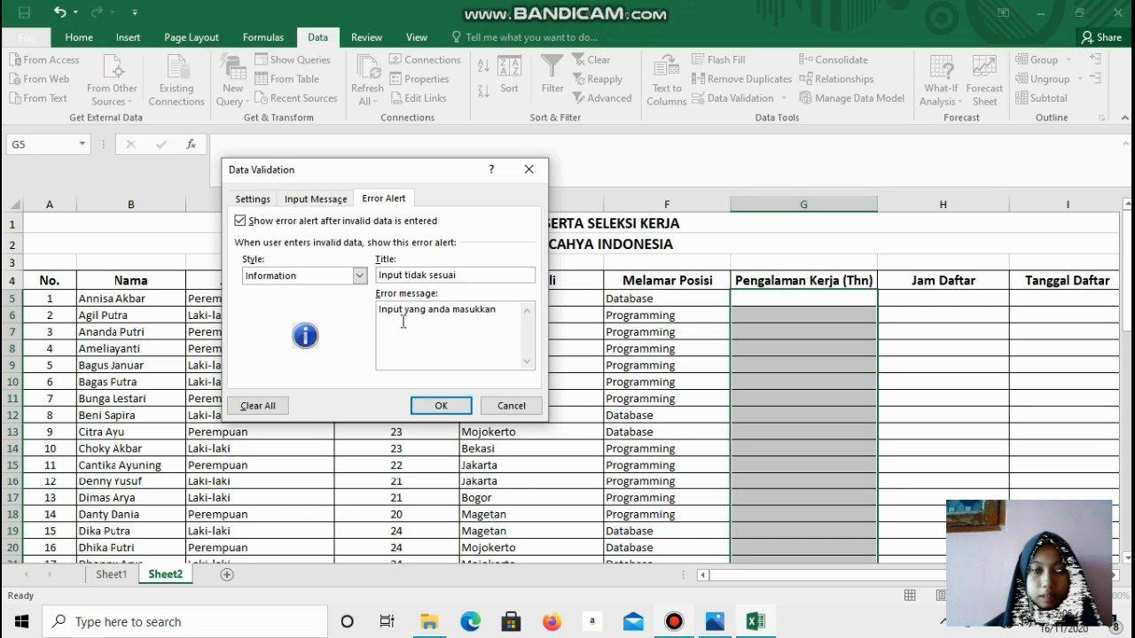
pyautogui.write(' bukan angka')
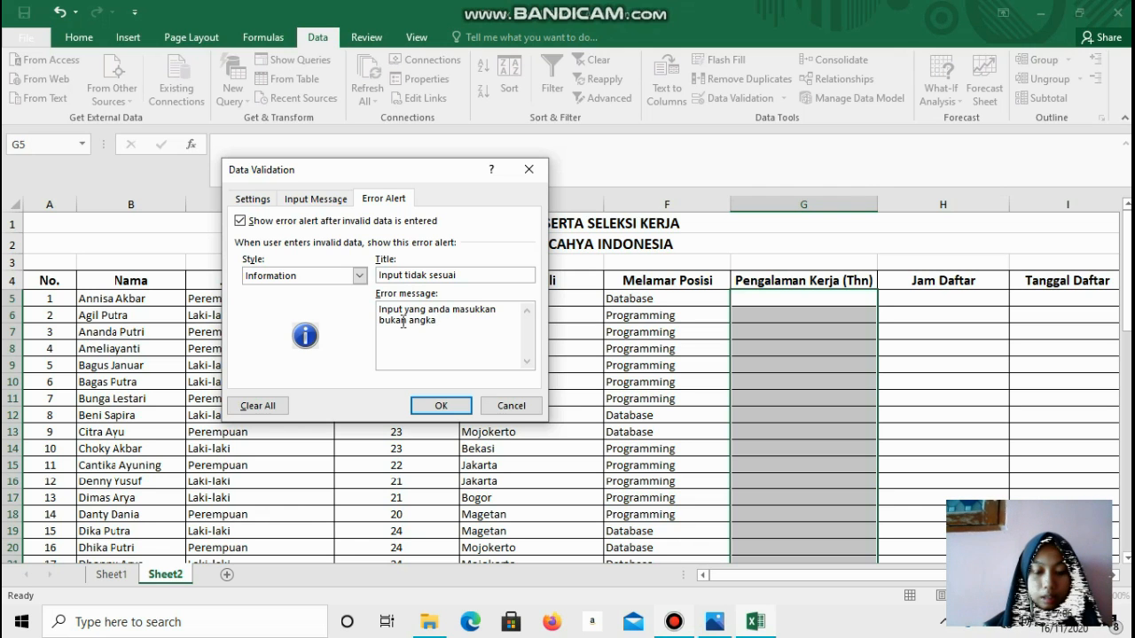
pyautogui.write(' lebi')
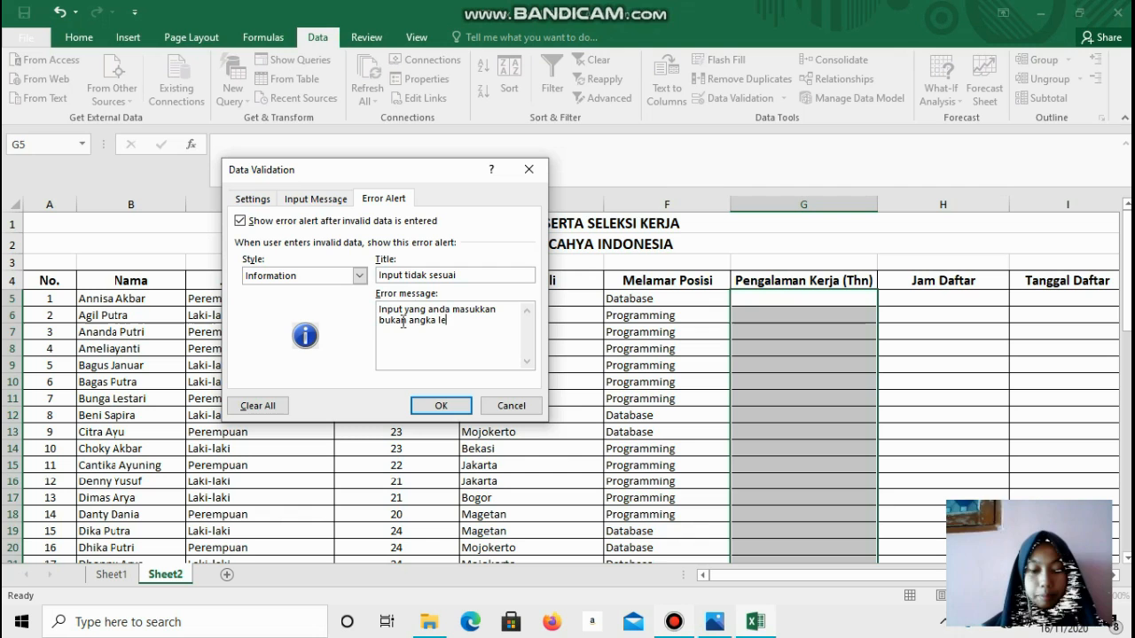
pyautogui.press('BackSpace')
pyautogui.press('BackSpace')
pyautogui.press('BackSpace')
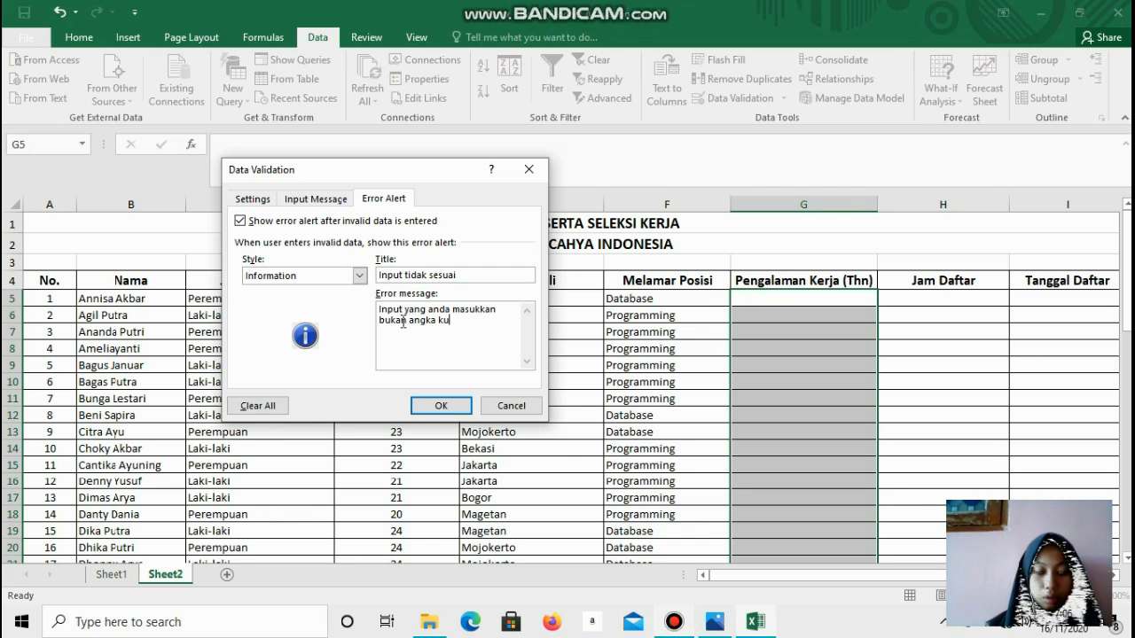
pyautogui.write('kurang dari 1')
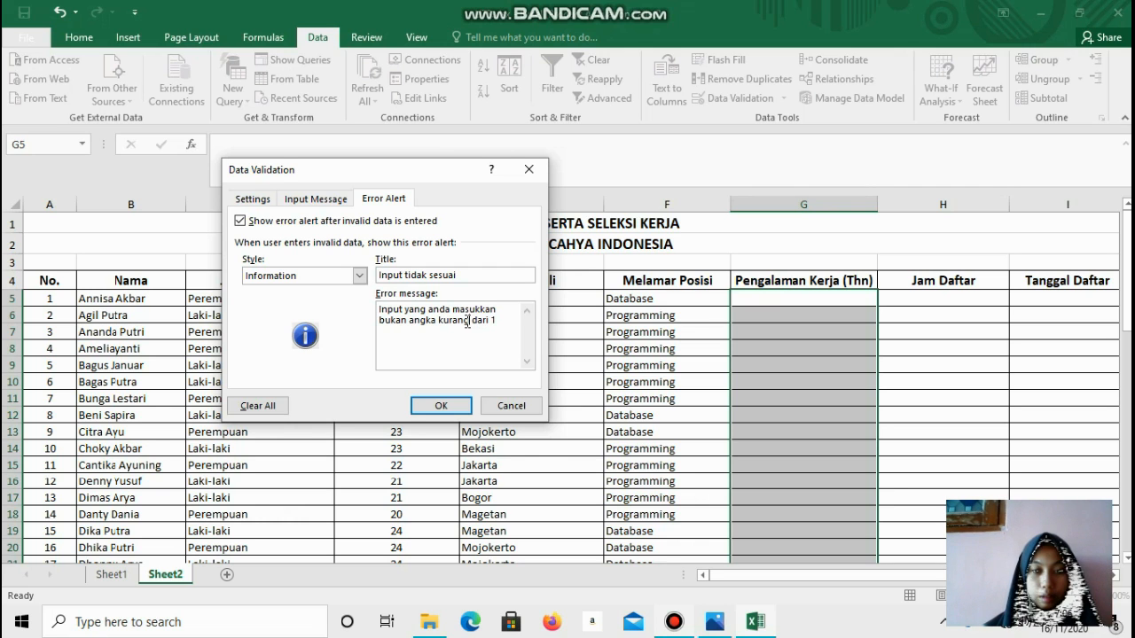
# Replace "kurang" with "lebih" in the error message and apply the Pengalaman Kerja validation
pyautogui.press('BackSpace')
pyautogui.press('BackSpace')
pyautogui.press('BackSpace')
pyautogui.press('BackSpace')
pyautogui.press('BackSpace')
pyautogui.press('BackSpace')
pyautogui.write('le')
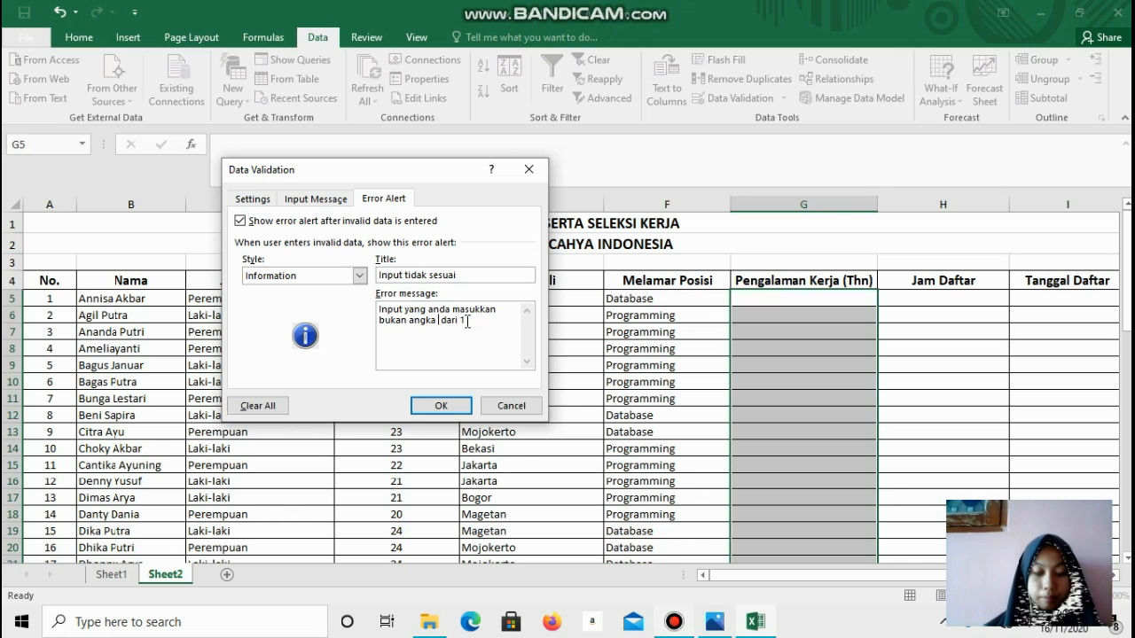
pyautogui.write('bih')
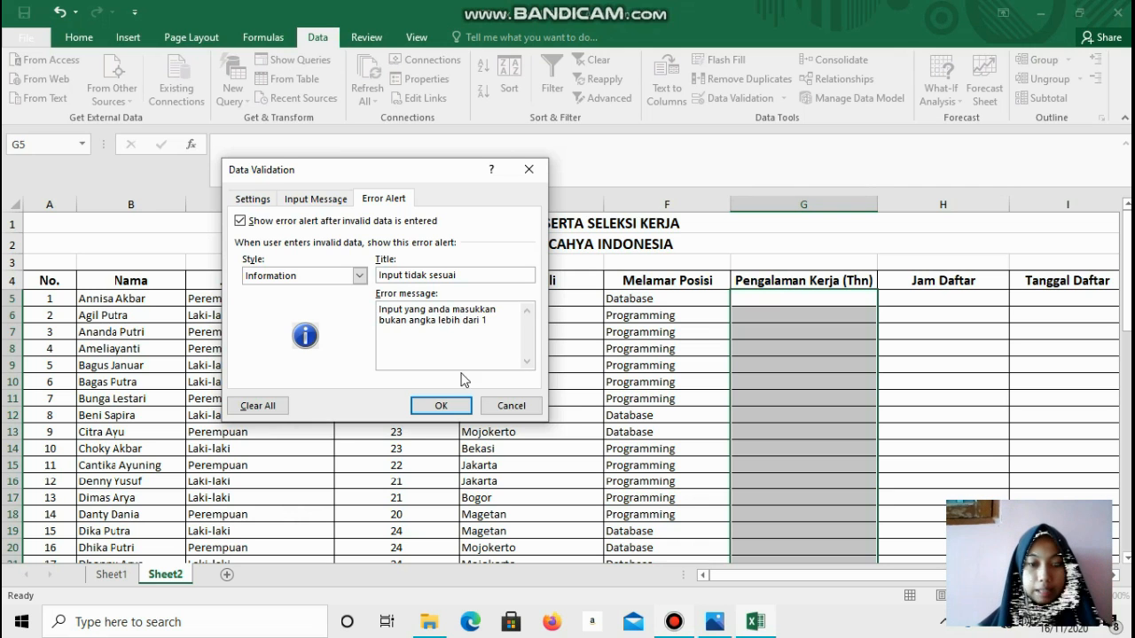
pyautogui.click(442, 406)
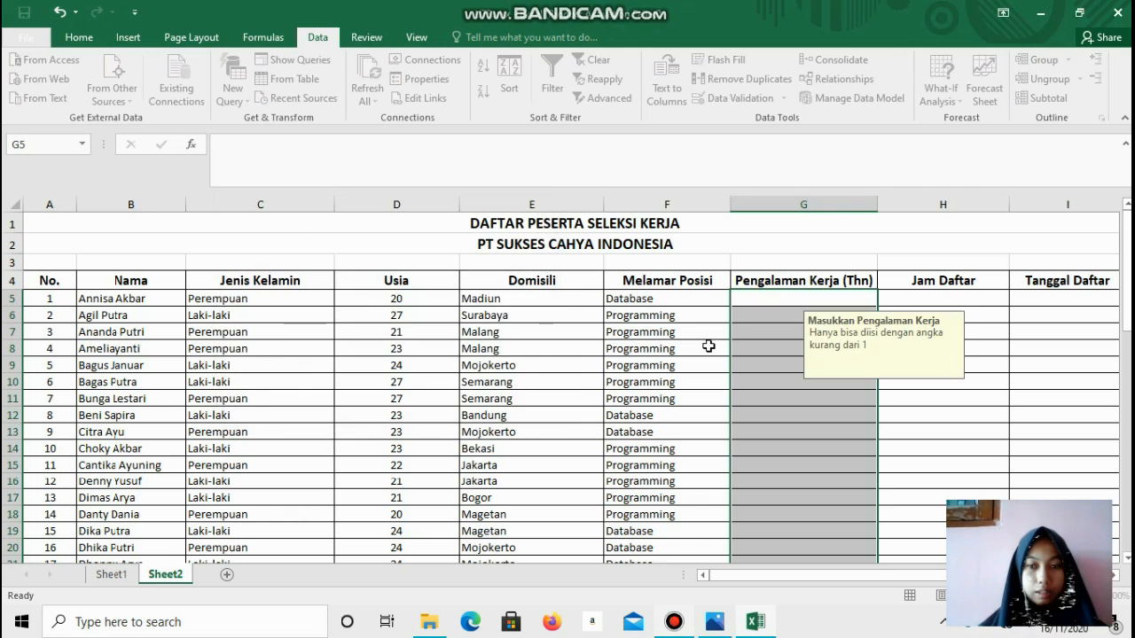
# Fill Pengalaman Kerja cells G5:G12 with the values 1, 2, 3, 4, 5, 6, 7 and 10
pyautogui.moveTo(1127, 266); pyautogui.dragTo(1128, 217)
pyautogui.write('1')
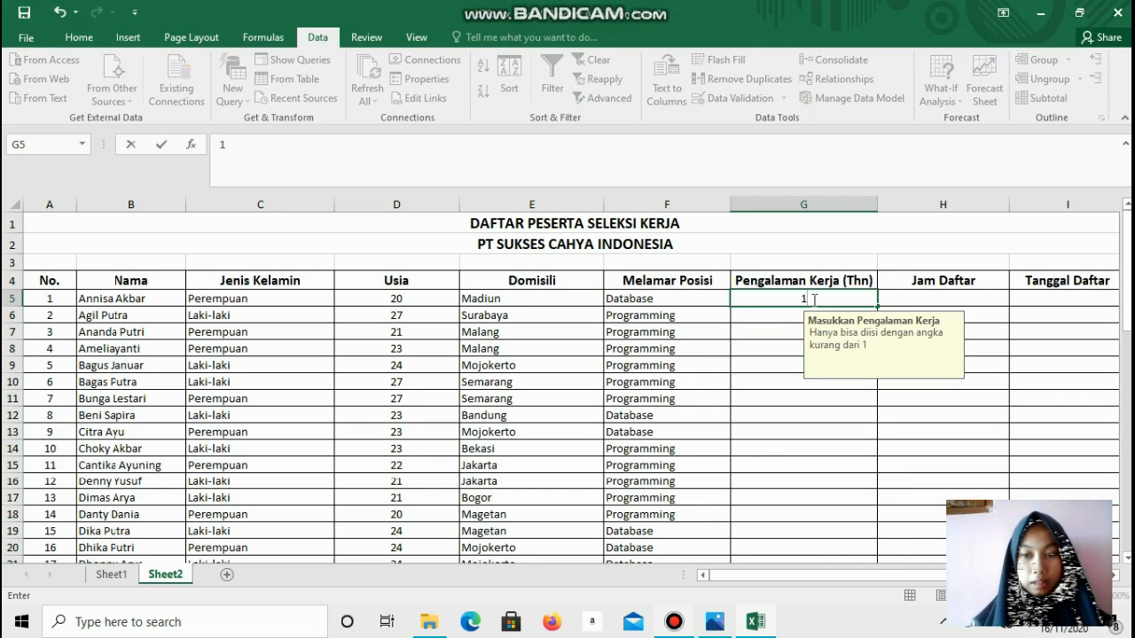
pyautogui.press('Return')
pyautogui.write('2')
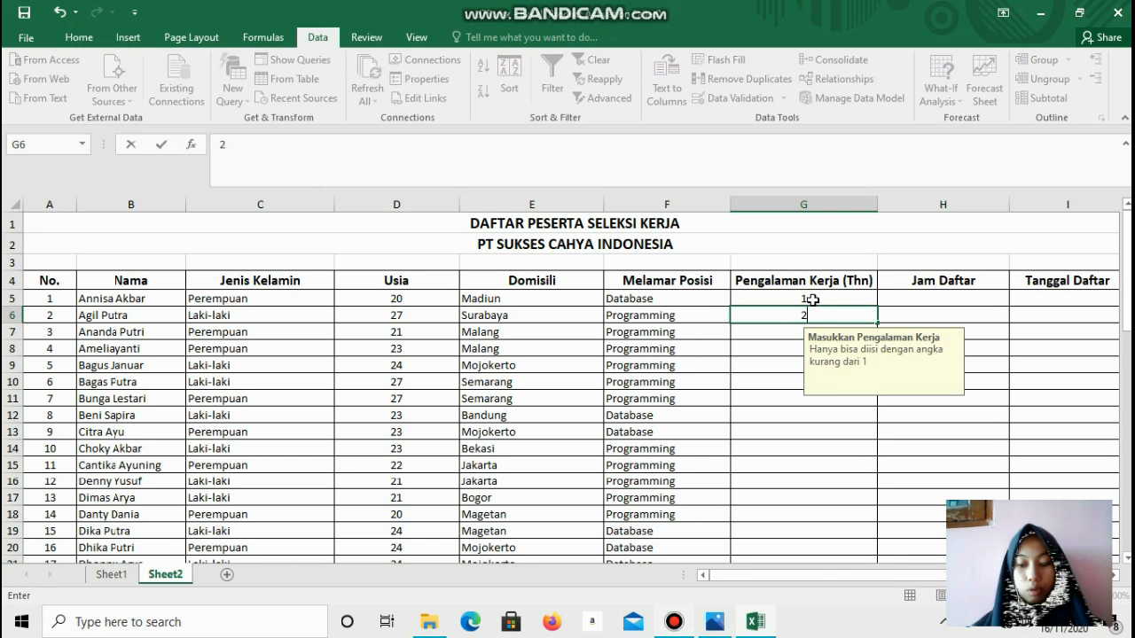
pyautogui.press('Return')
pyautogui.write('3')
pyautogui.press('Return')
pyautogui.write('4')
pyautogui.press('Return')
pyautogui.write('5')
pyautogui.press('Return')
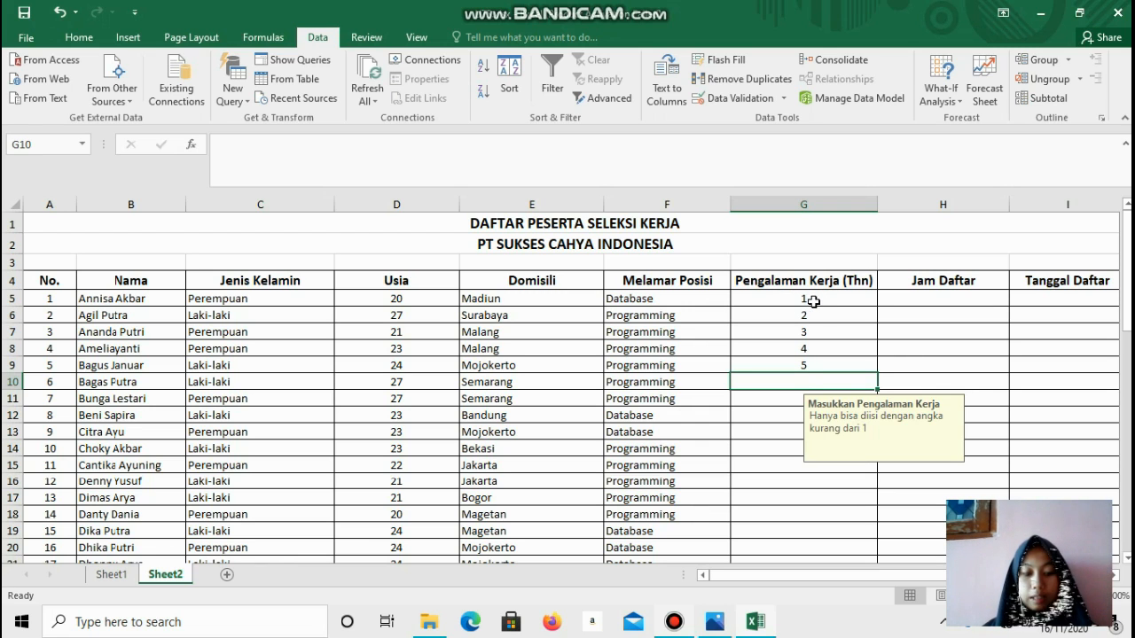
pyautogui.write('6')
pyautogui.press('Return')
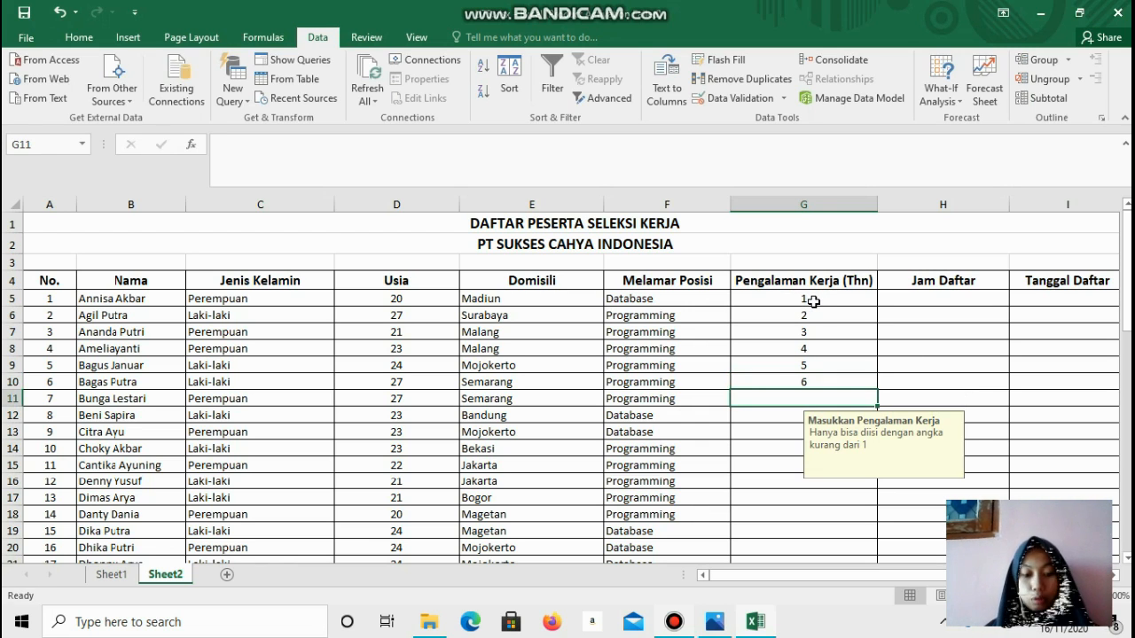
pyautogui.write('7')
pyautogui.press('Return')
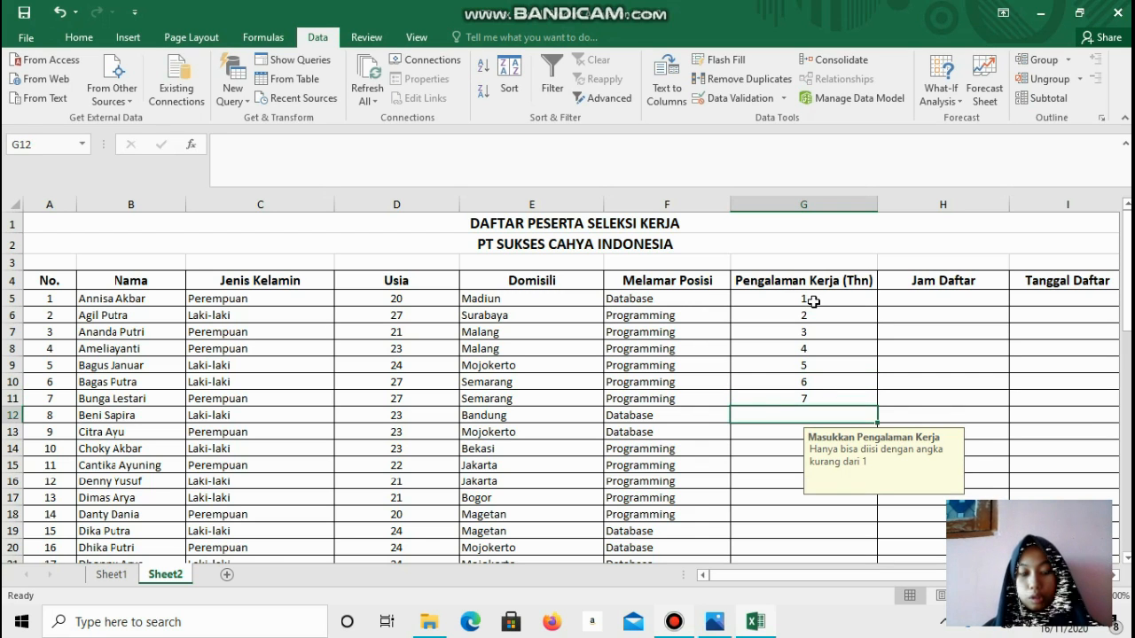
pyautogui.write('10')
pyautogui.press('Return')
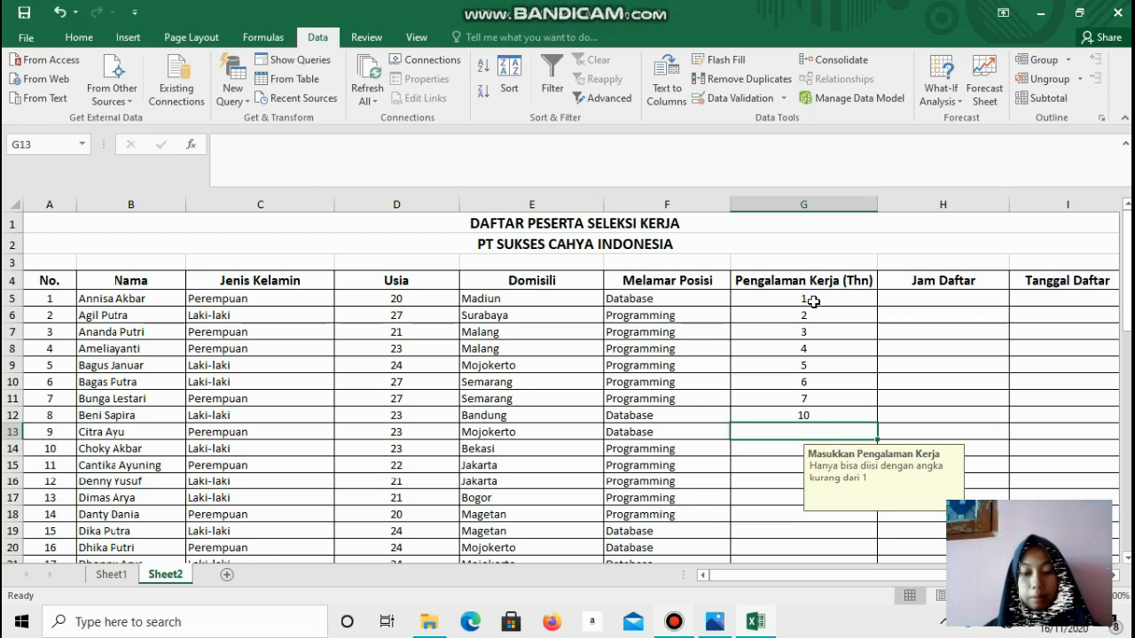
# Try entering 0 in cell G13 to test the Pengalaman Kerja validation, and discard the entry
pyautogui.write('0')
pyautogui.press('Return')
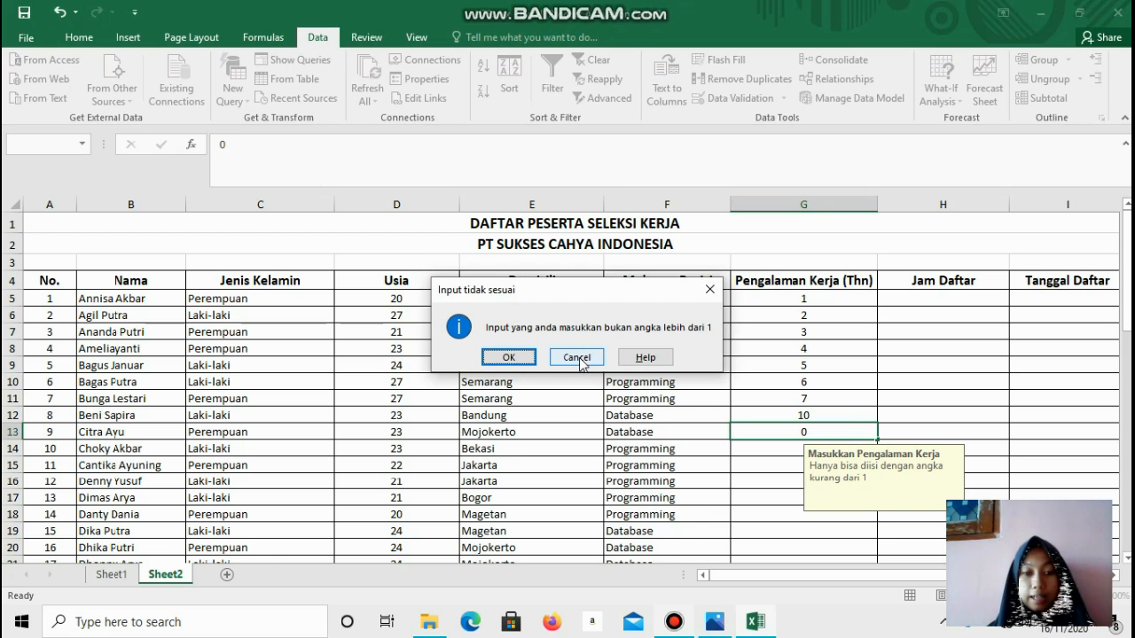
pyautogui.click(710, 289)
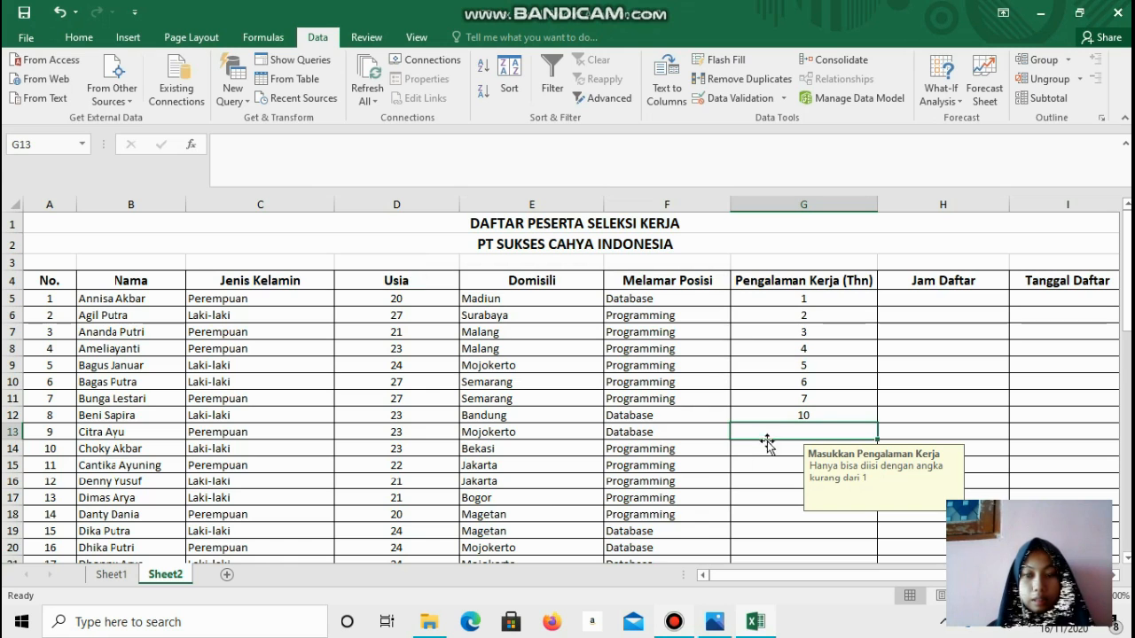
# Clear the Pengalaman Kerja values in cells G12, G11 and G10
pyautogui.click(816, 414)
pyautogui.doubleClick(816, 414)
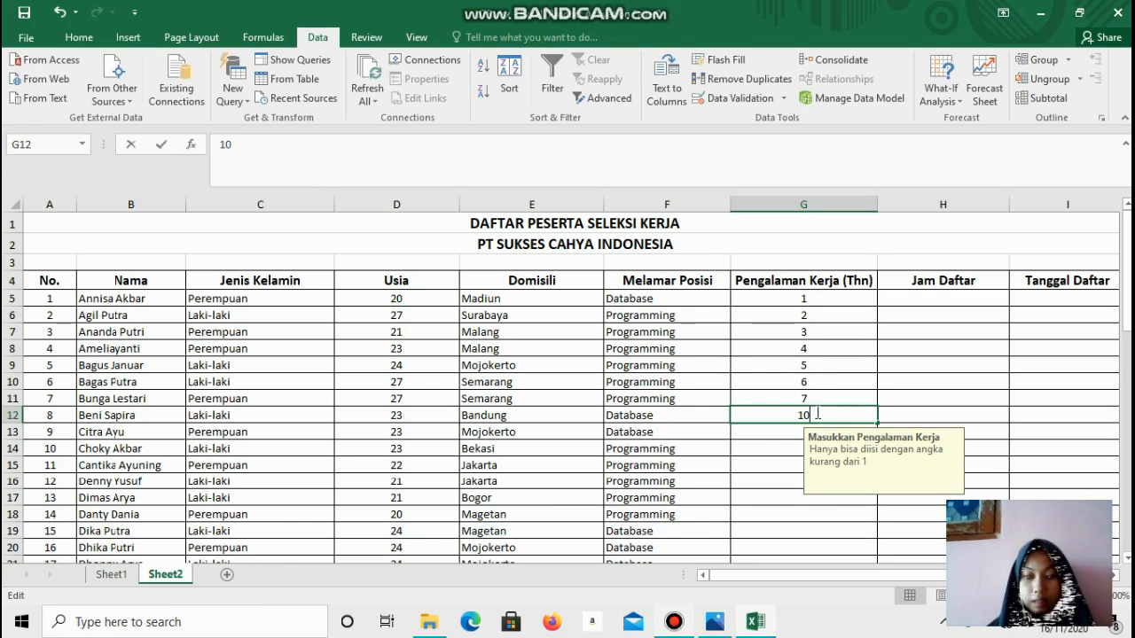
pyautogui.press('BackSpace')
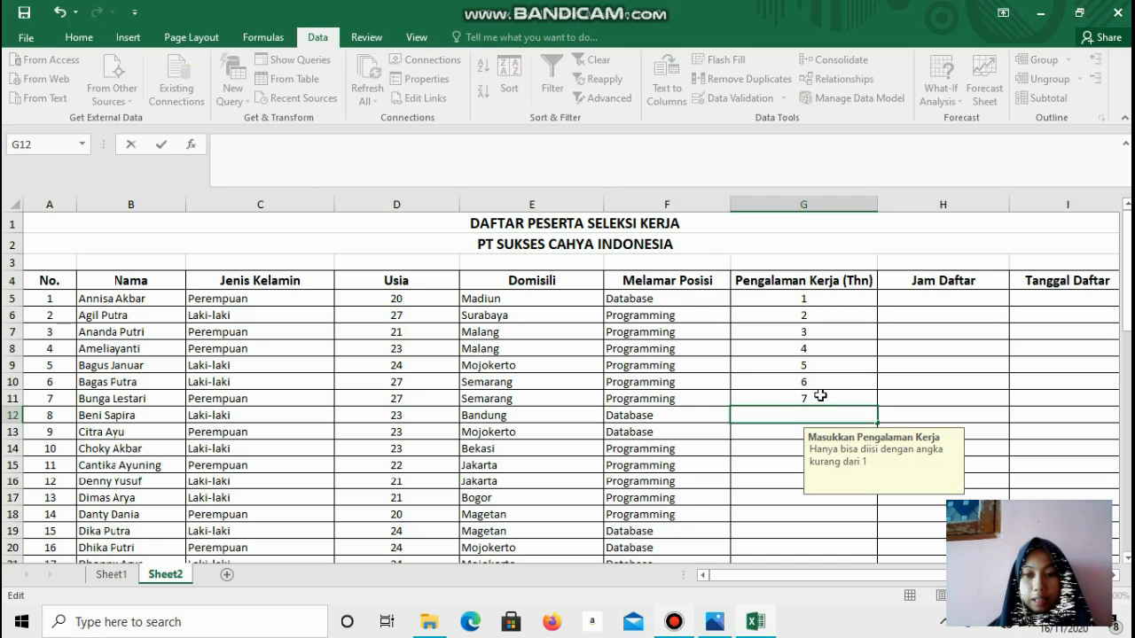
pyautogui.doubleClick(821, 401)
pyautogui.press('BackSpace')
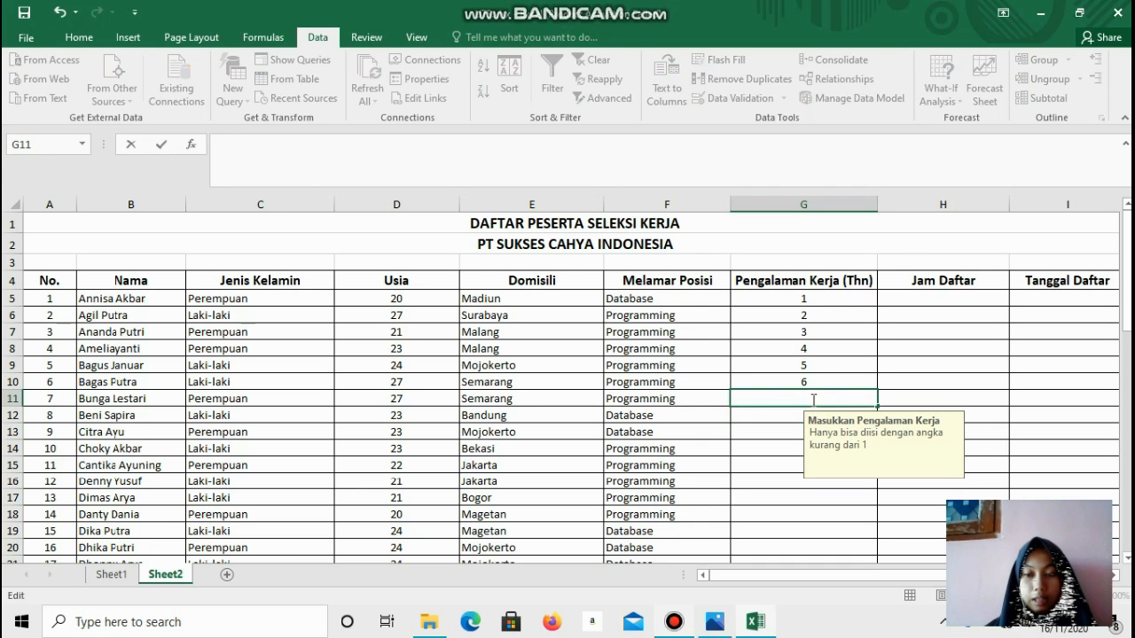
pyautogui.doubleClick(822, 380)
pyautogui.press('BackSpace')
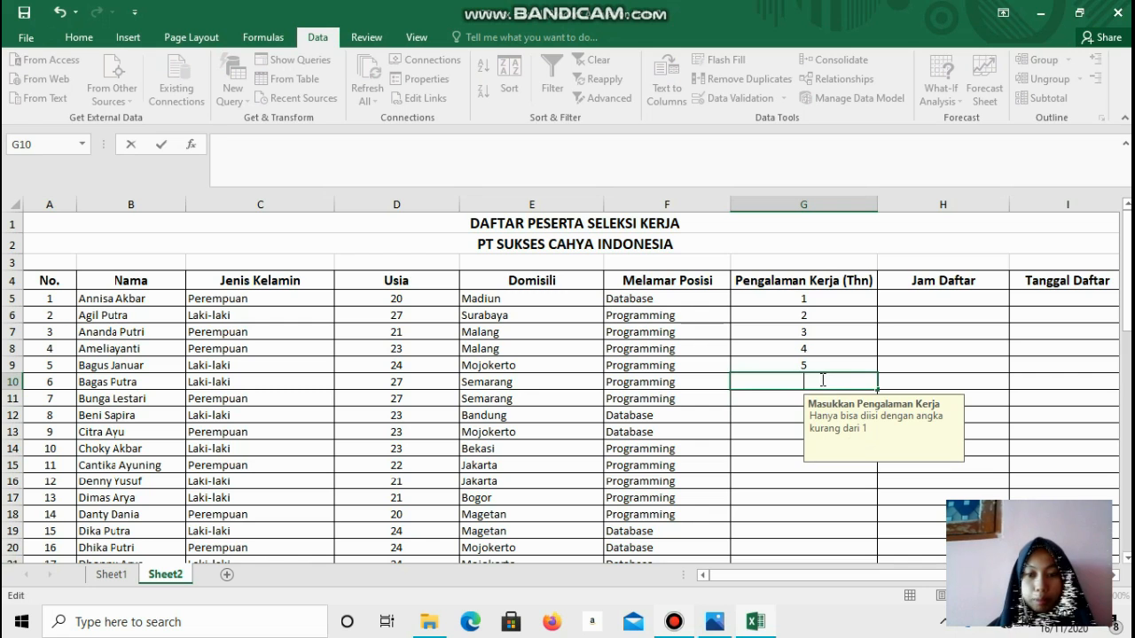
# Copy the Pengalaman Kerja values G10:G34 from Sheet1 and paste them into Sheet2 starting at G10
pyautogui.click(106, 575)
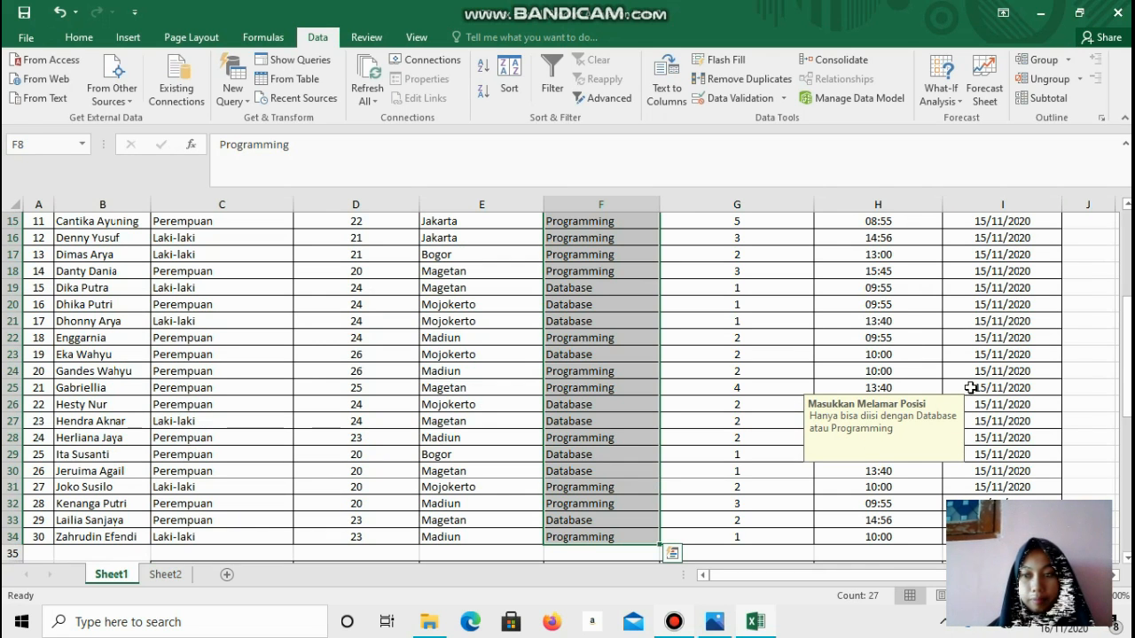
pyautogui.moveTo(1129, 362); pyautogui.dragTo(1128, 310)
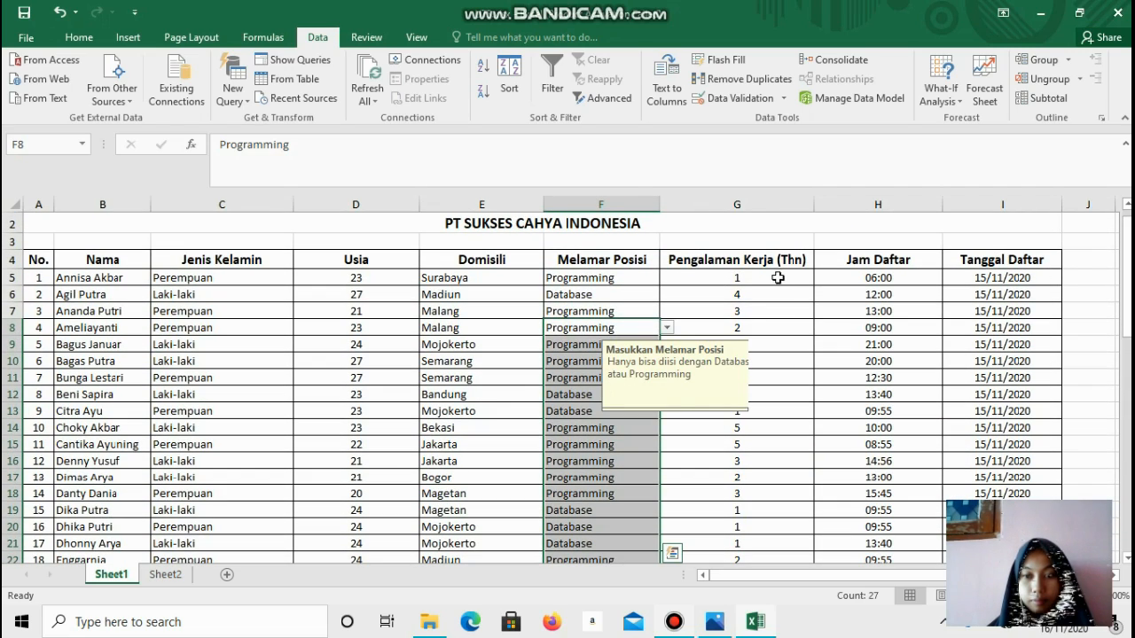
pyautogui.click(768, 363)
pyautogui.moveTo(767, 364); pyautogui.dragTo(768, 608)
pyautogui.moveTo(768, 523); pyautogui.dragTo(768, 539)
pyautogui.hotkey('ctrl', 'c')
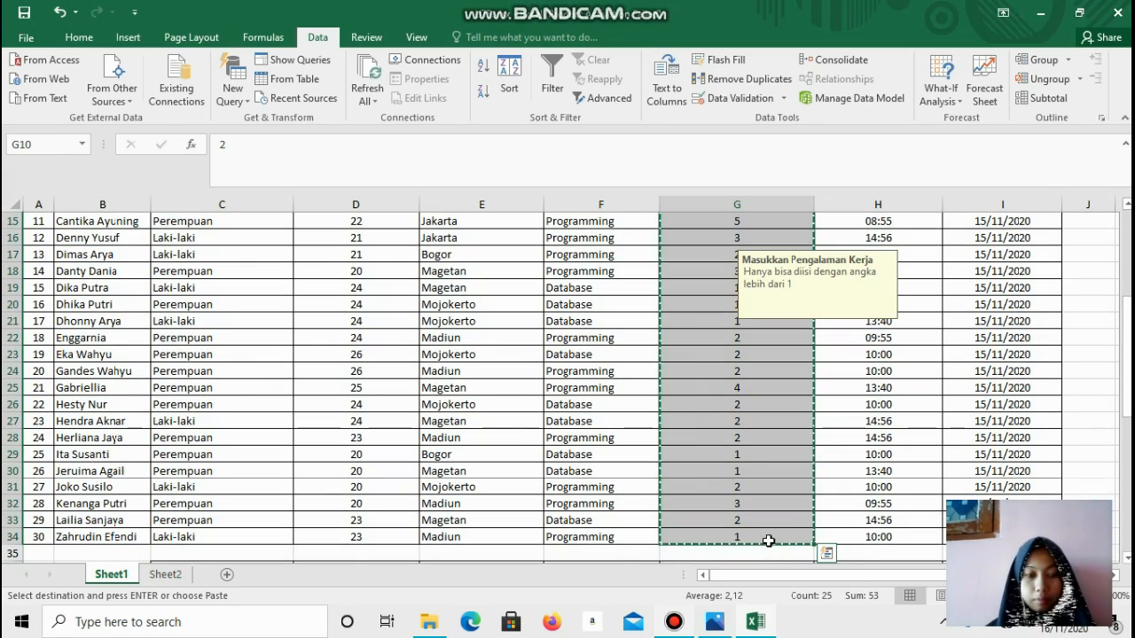
pyautogui.click(164, 574)
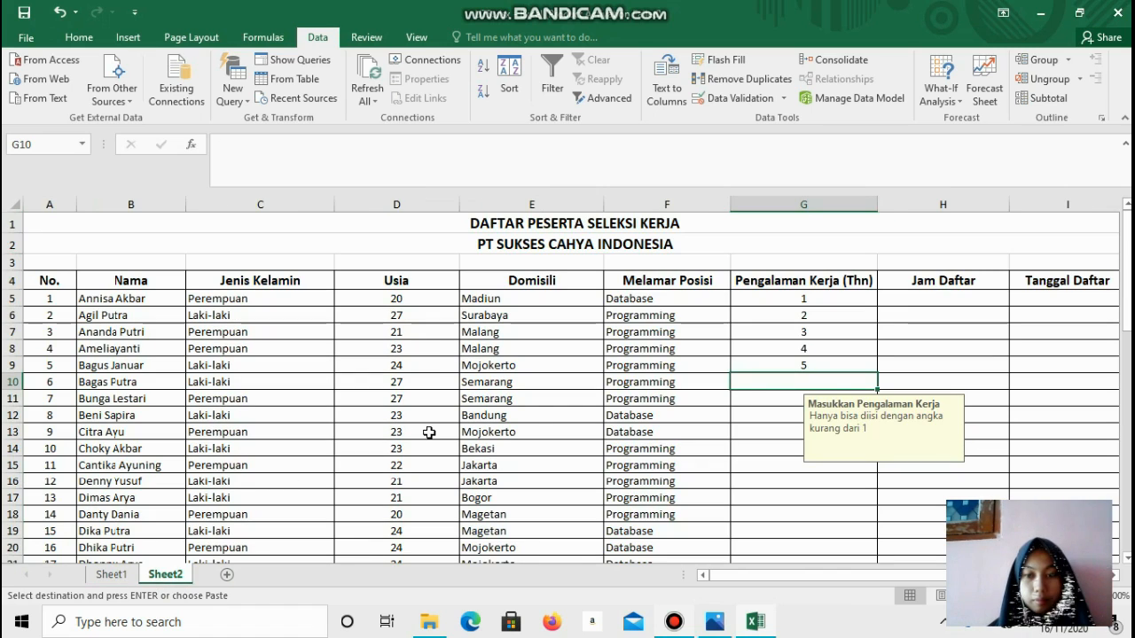
pyautogui.hotkey('ctrl', 'v')
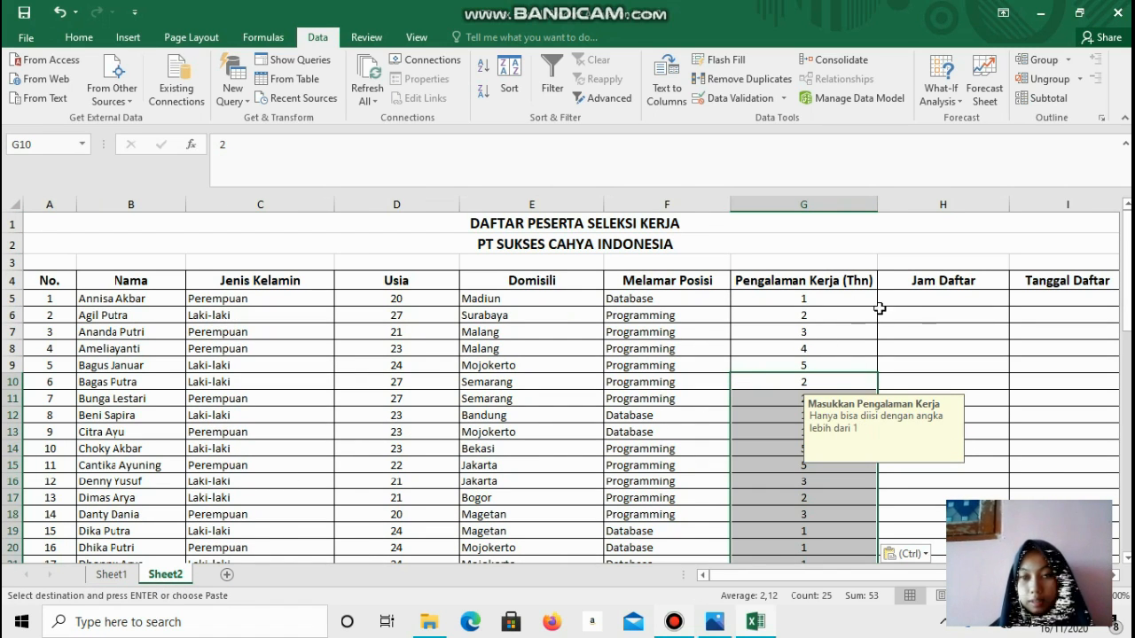
# Set the validation of Jam Daftar cells H5:H34 to Time between 06:00 and 21:00
pyautogui.click(939, 297)
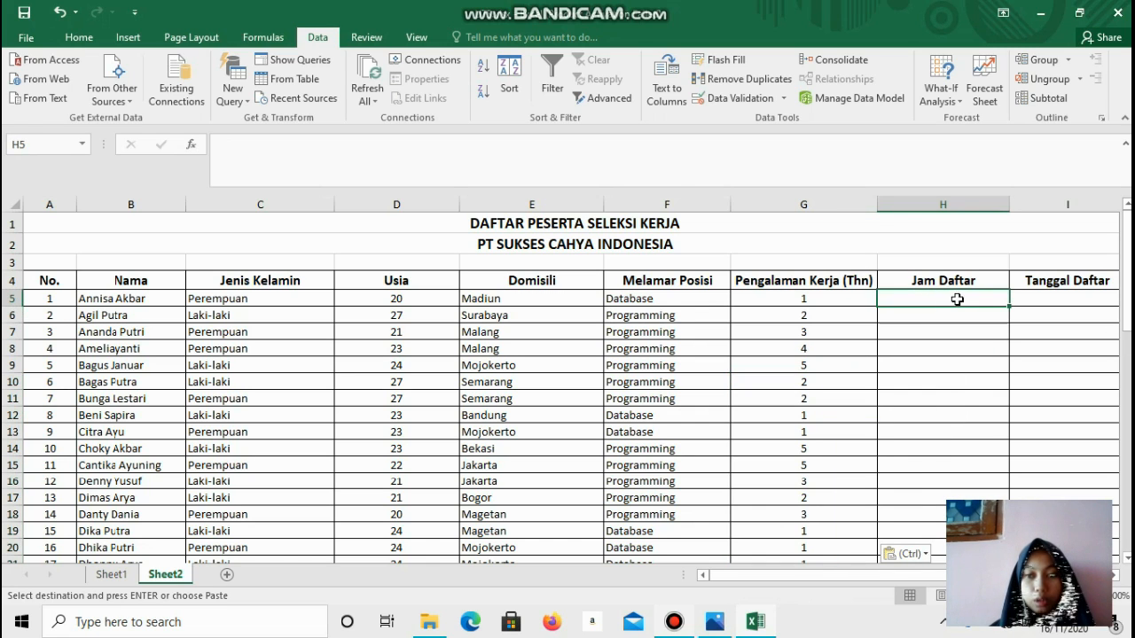
pyautogui.moveTo(962, 299); pyautogui.dragTo(971, 537)
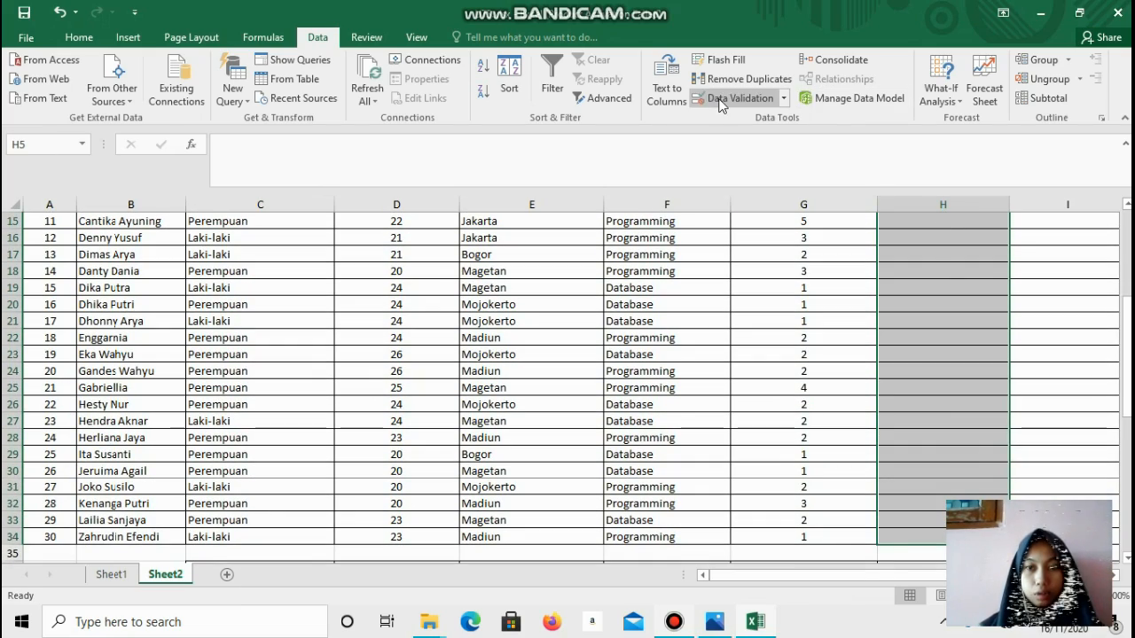
pyautogui.click(722, 97)
pyautogui.click(362, 253)
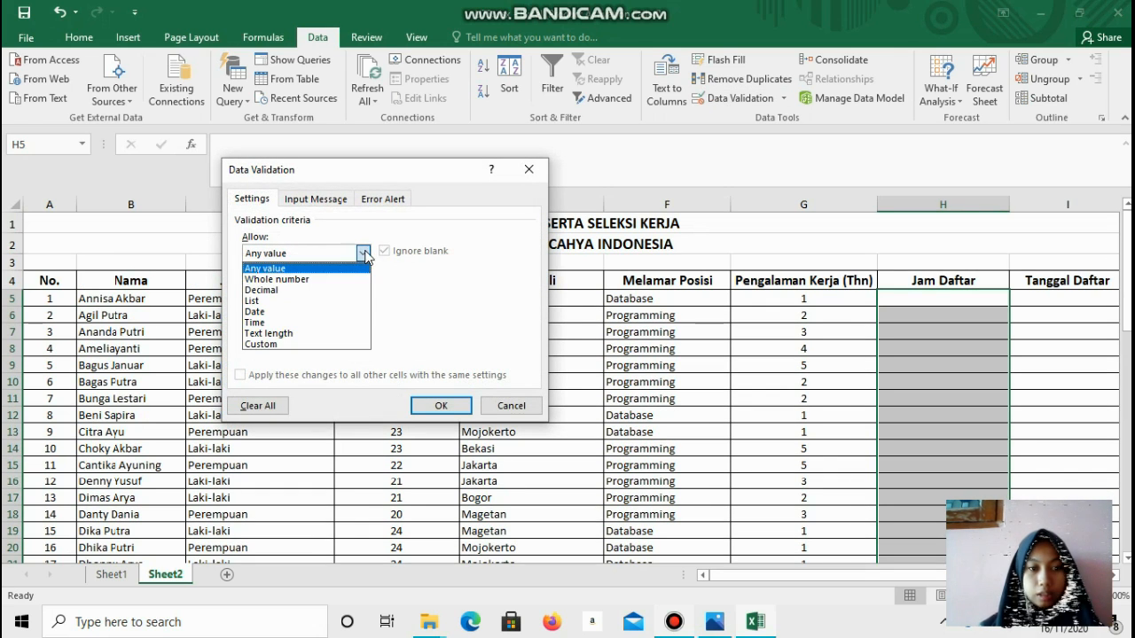
pyautogui.click(336, 318)
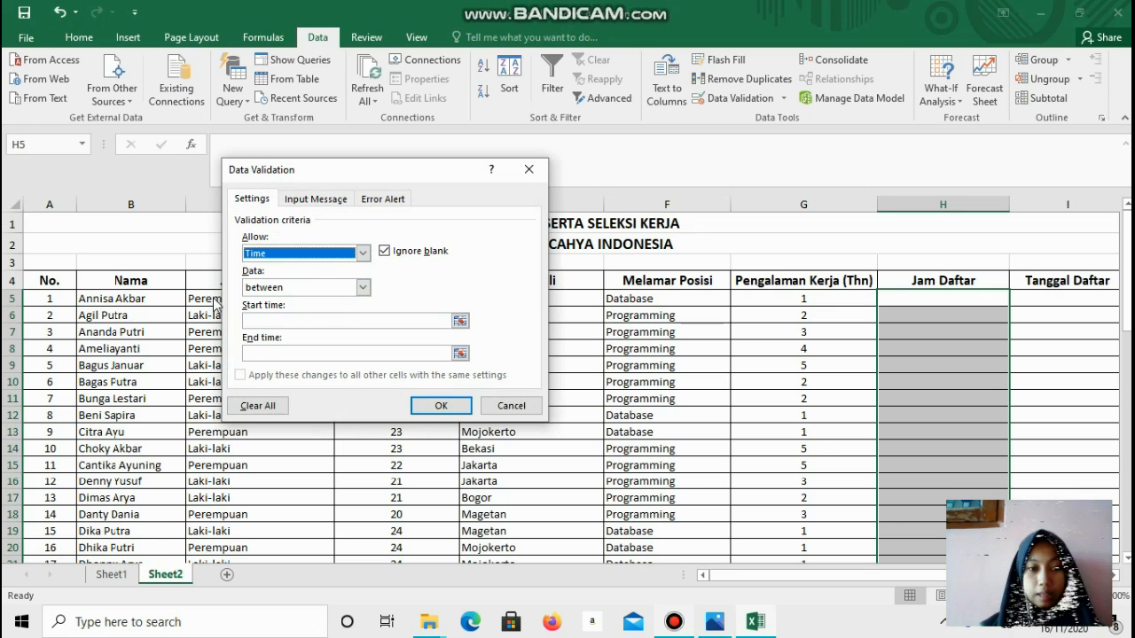
pyautogui.click(277, 321)
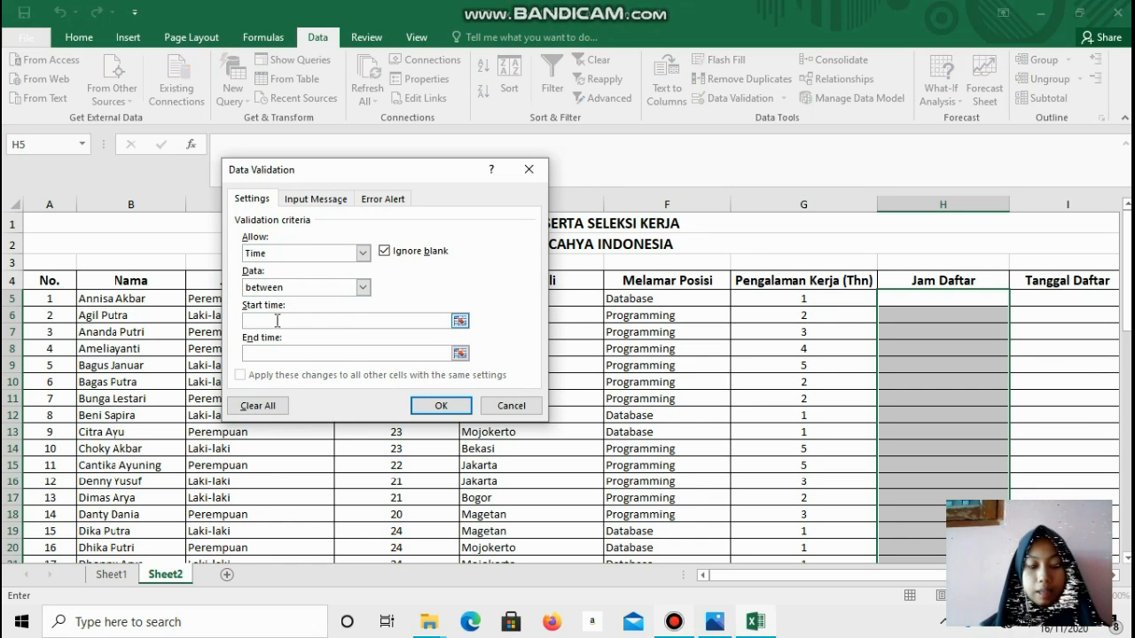
pyautogui.write('06')
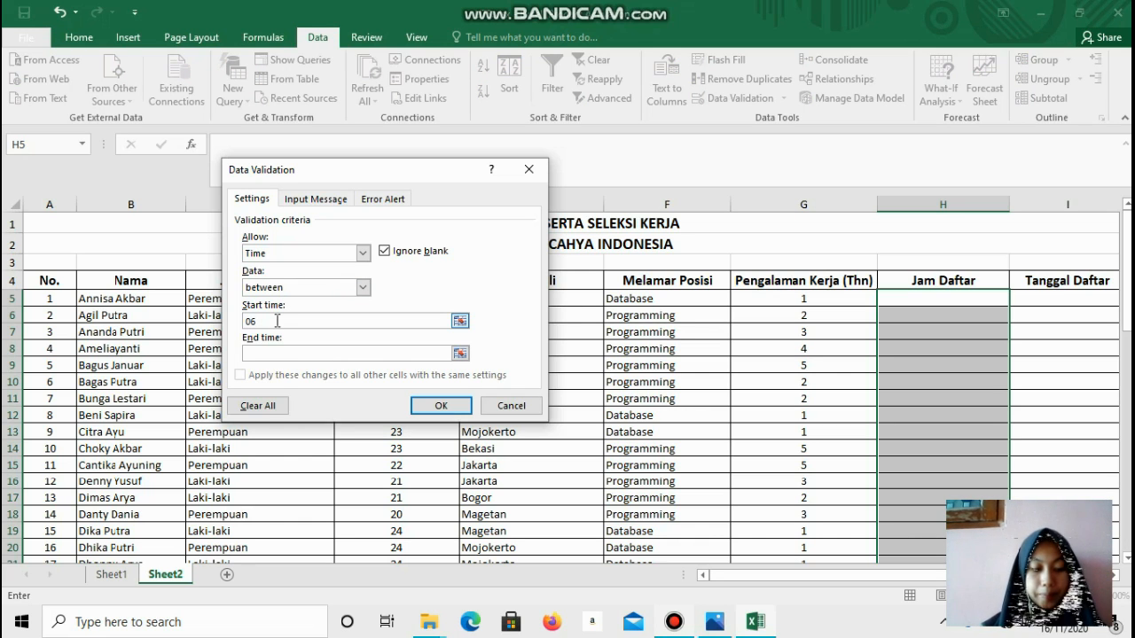
pyautogui.write(':00')
pyautogui.click(266, 355)
pyautogui.write('21:00')
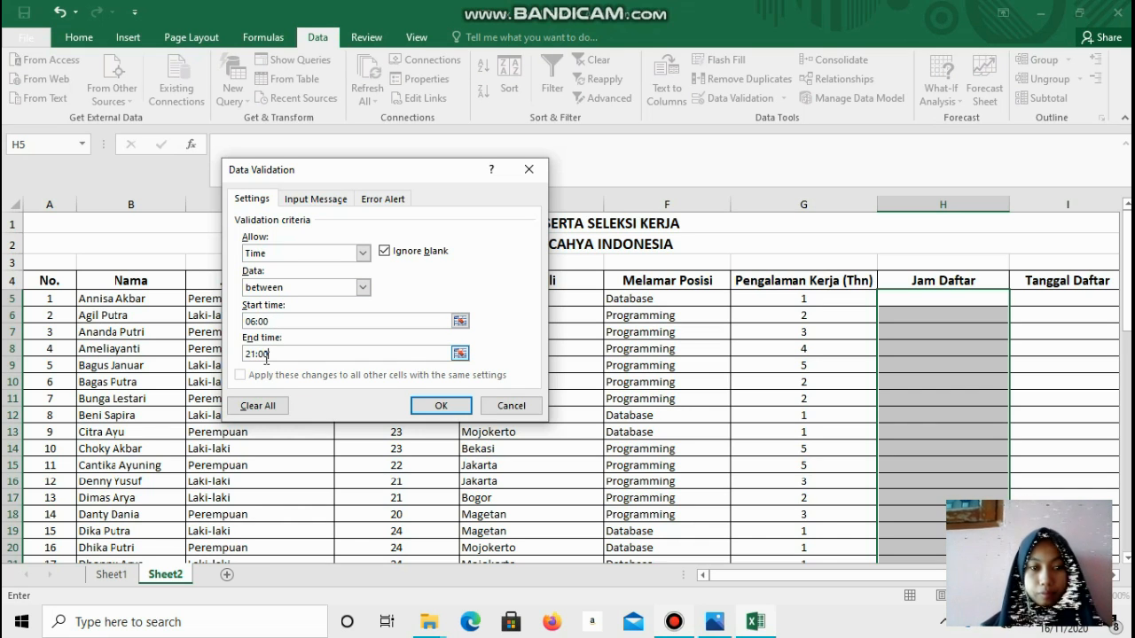
# Give the Jam Daftar input message the title "Masukkan Jam Daftar"
pyautogui.click(341, 199)
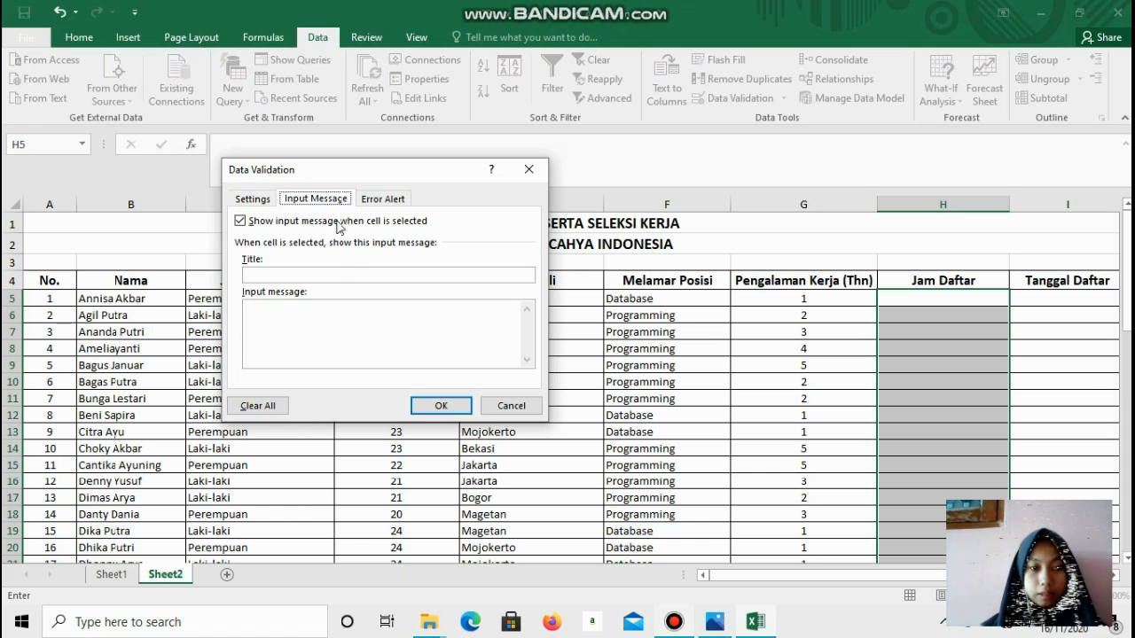
pyautogui.click(327, 277)
pyautogui.write('Ma')
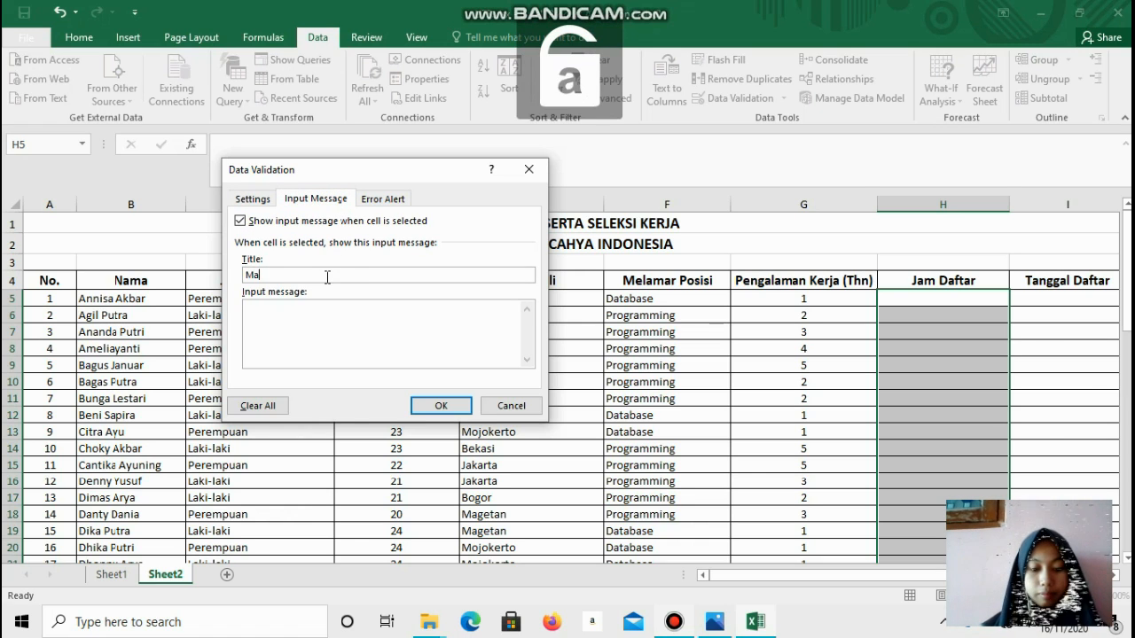
pyautogui.write('sukkan Jma')
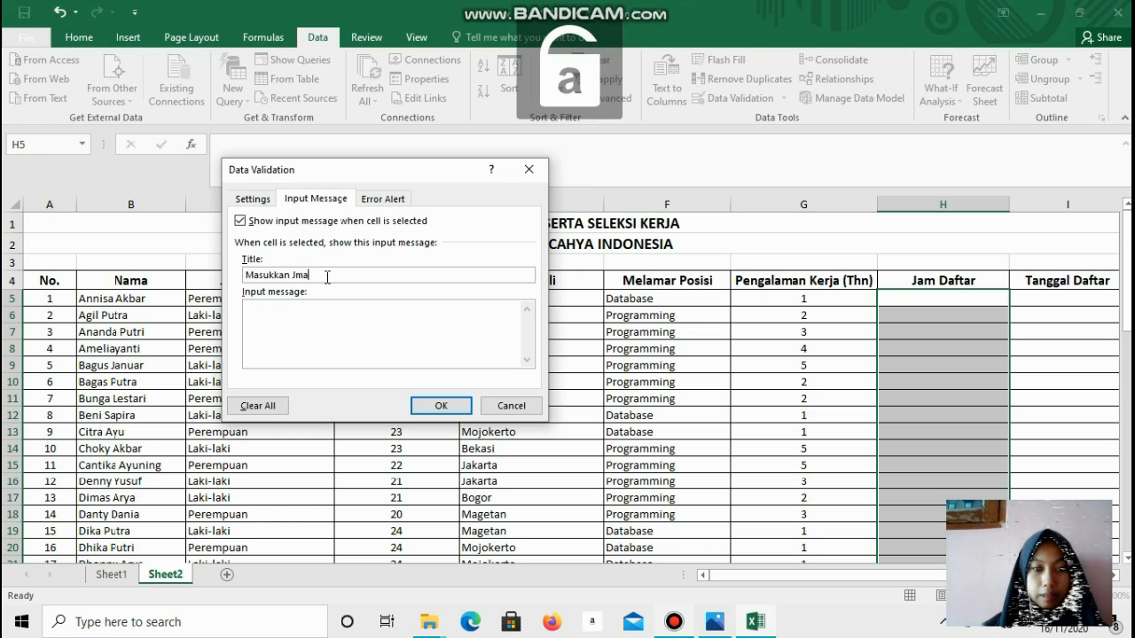
pyautogui.press('BackSpace')
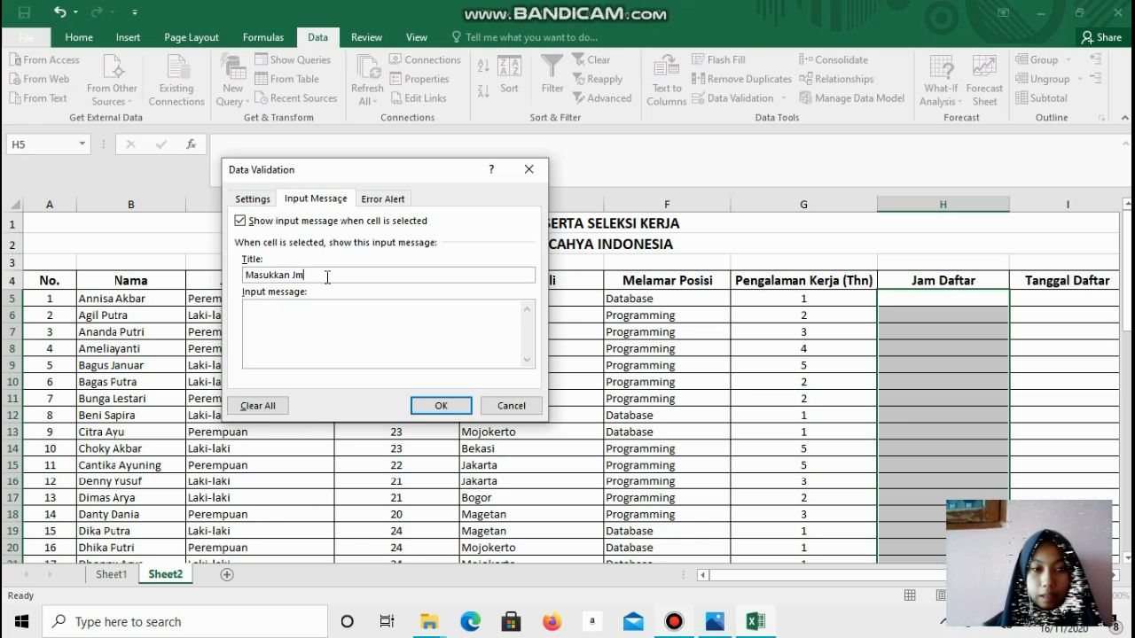
pyautogui.press('capslock')
pyautogui.write('D')
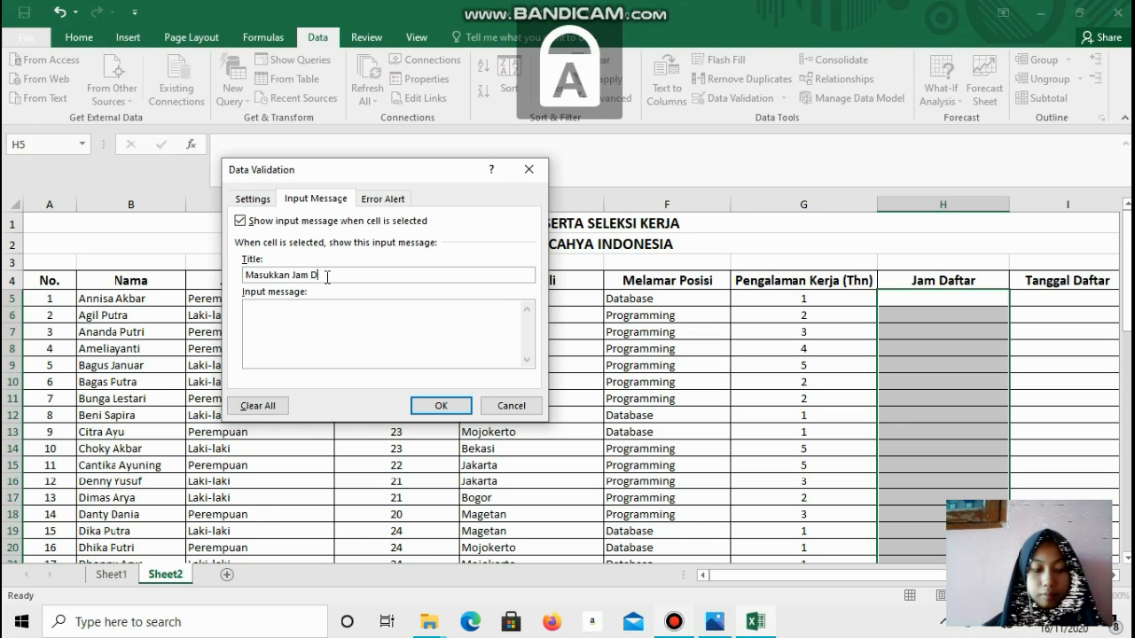
pyautogui.press('capslock')
pyautogui.write('aftar')
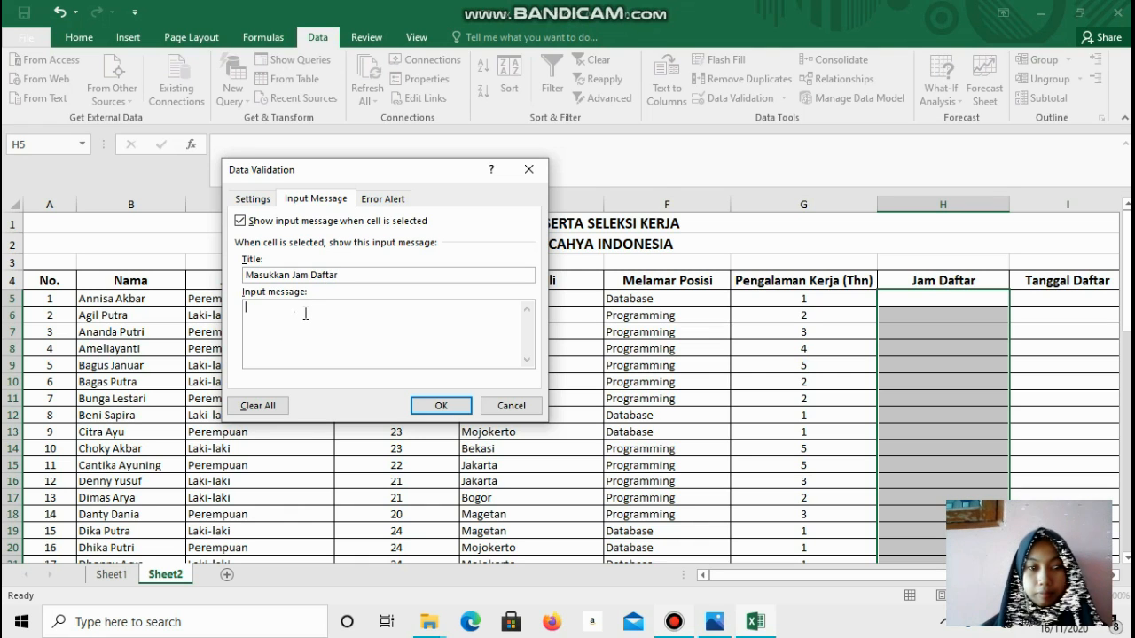
# Enter the input message "Hanya bisa diisi dengan rentang jam 06:00 - 21:00" for Jam Daftar
pyautogui.click(305, 313)
pyautogui.press('capslock')
pyautogui.write('H')
pyautogui.press('capslock')
pyautogui.write('naya')
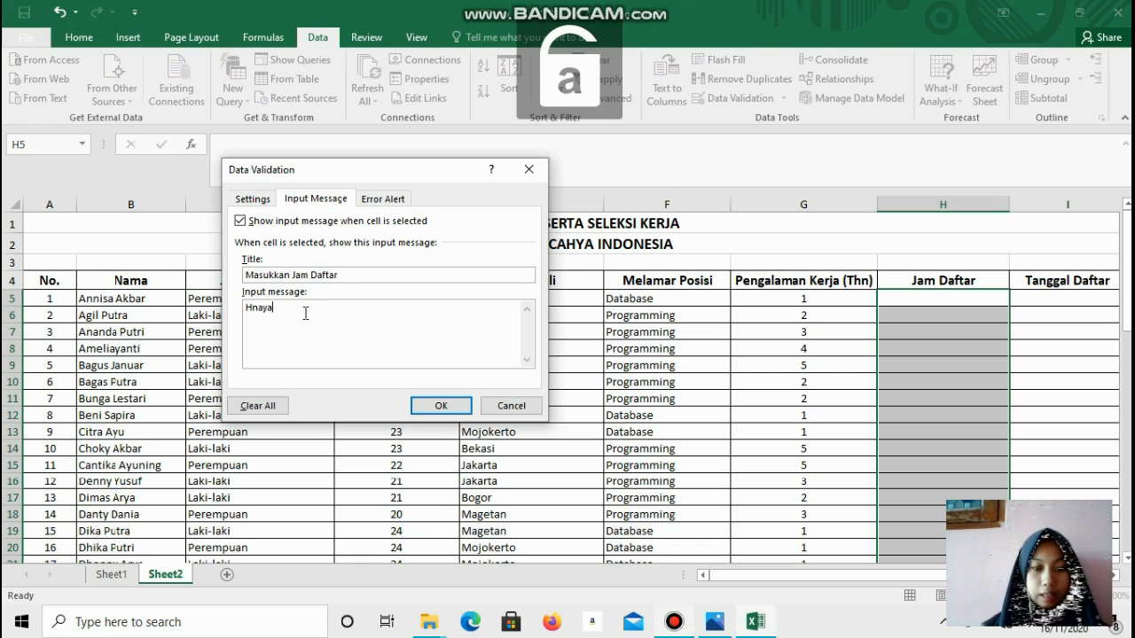
pyautogui.press('BackSpace')
pyautogui.press('BackSpace')
pyautogui.press('BackSpace')
pyautogui.write('an')
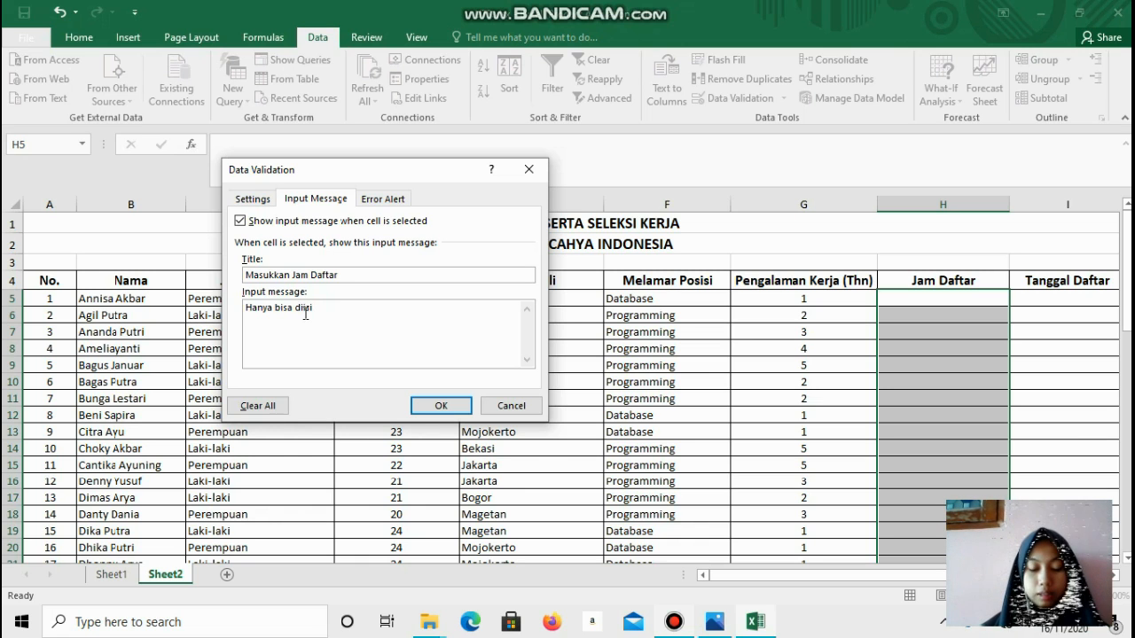
pyautogui.write('gan rentang jam 06:00 - 21:00')
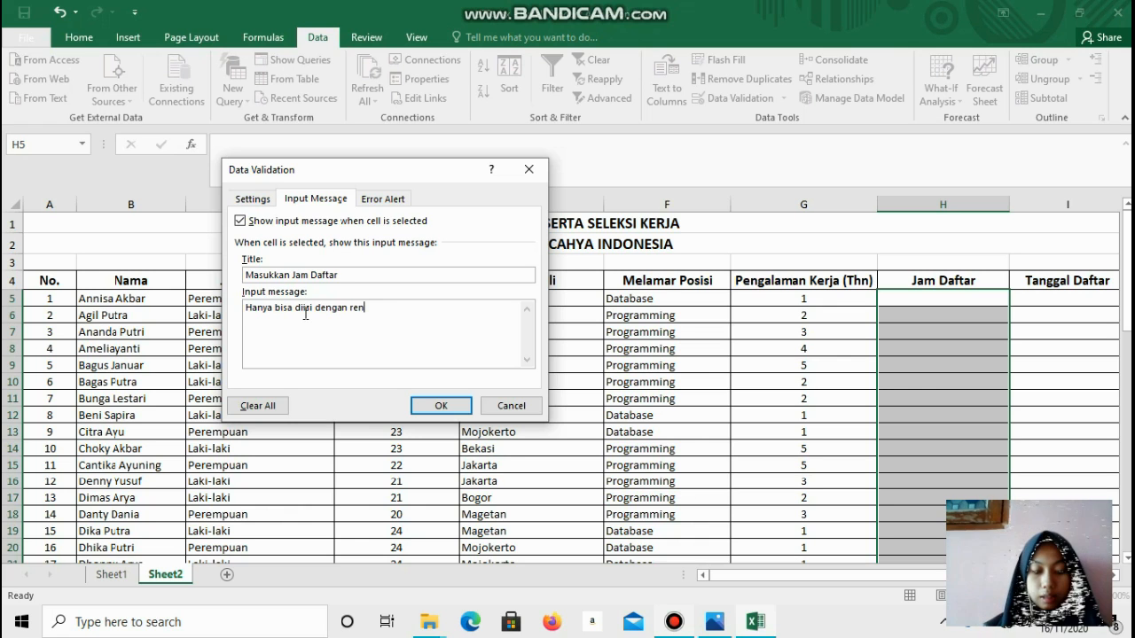
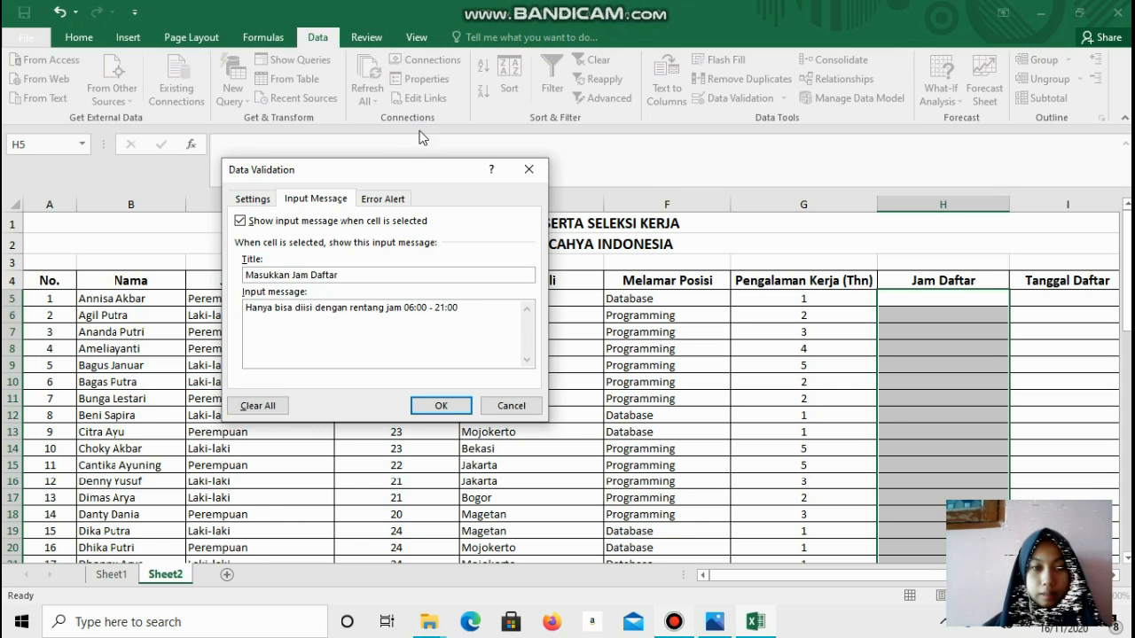
# Set the Jam Daftar error alert to the Information style with the title "Input Tidak Sesuai"
pyautogui.click(386, 198)
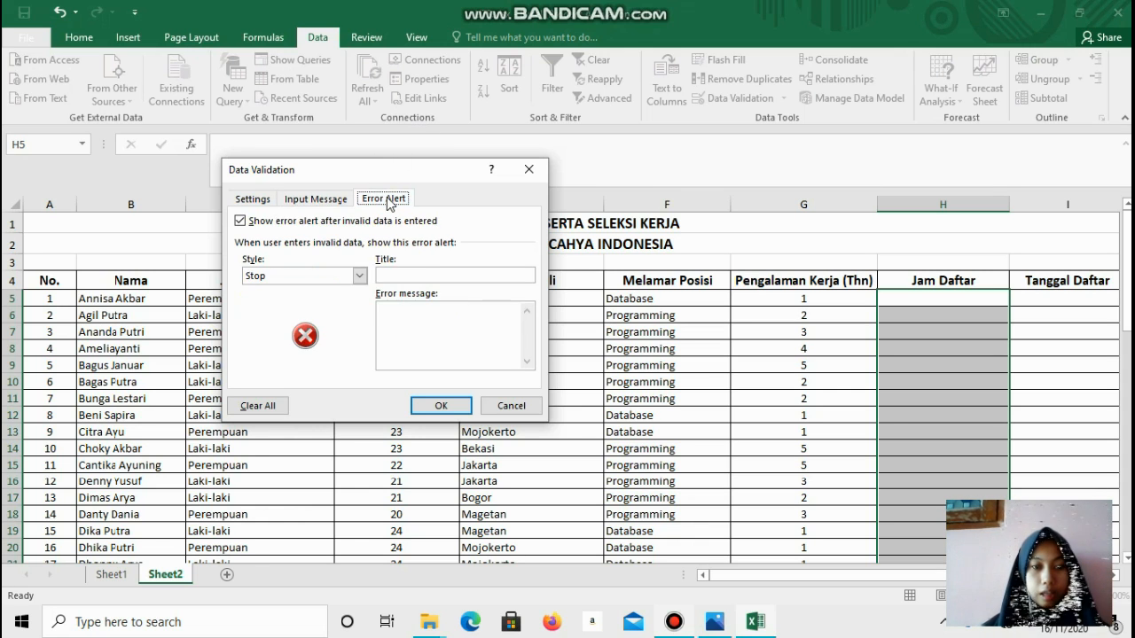
pyautogui.click(359, 275)
pyautogui.click(337, 312)
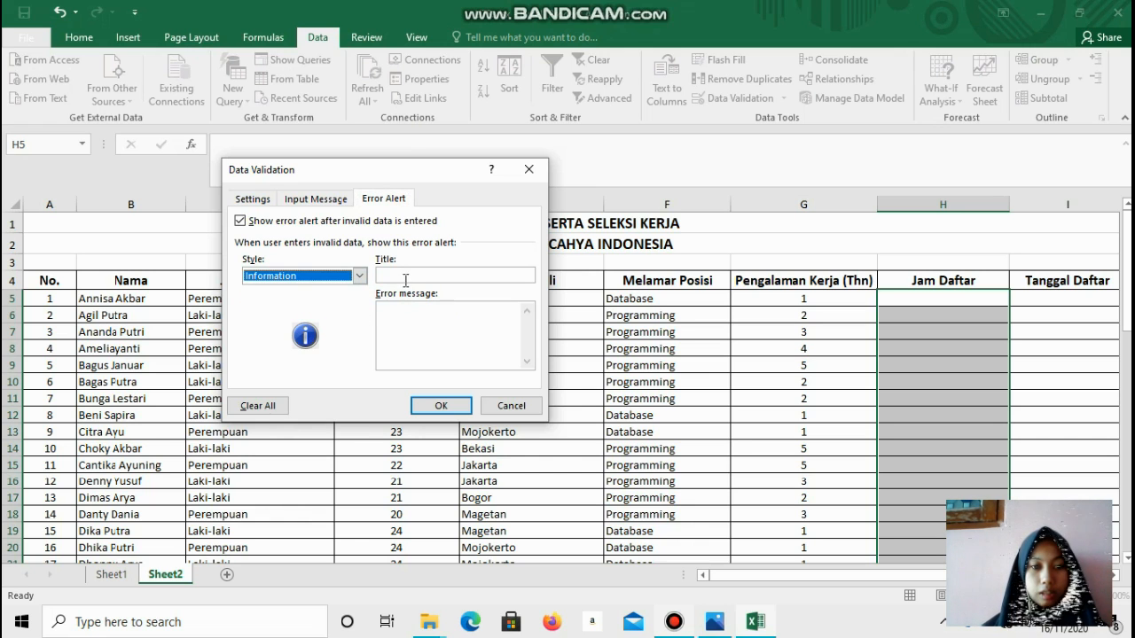
pyautogui.click(406, 276)
pyautogui.write('In')
pyautogui.write('put T')
pyautogui.write('idak')
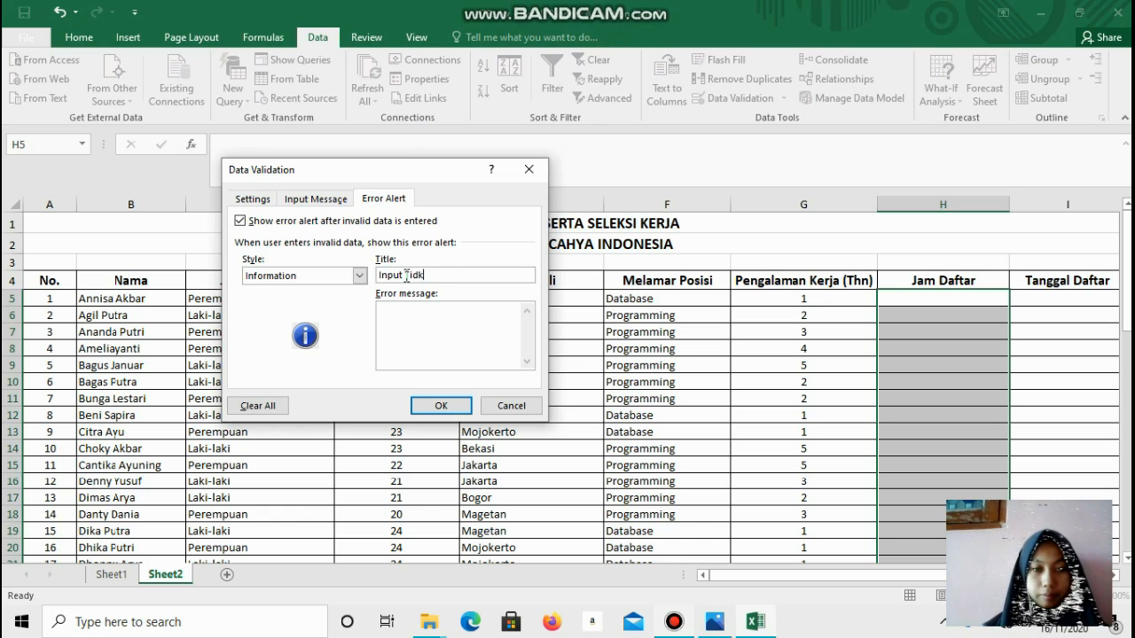
pyautogui.write(' S')
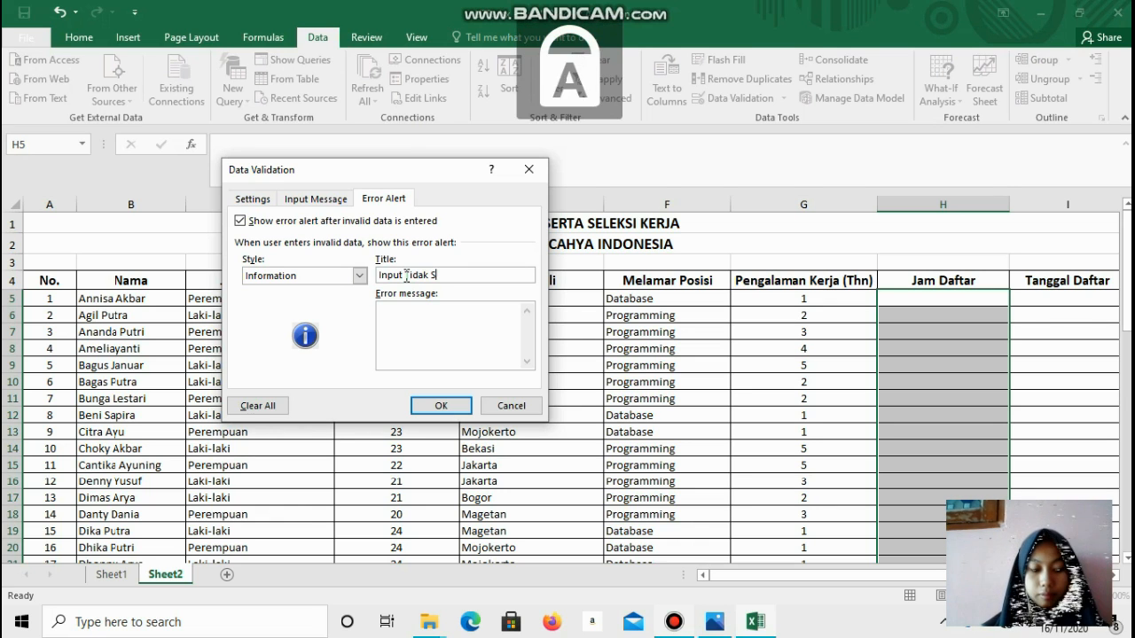
pyautogui.write('esuai')
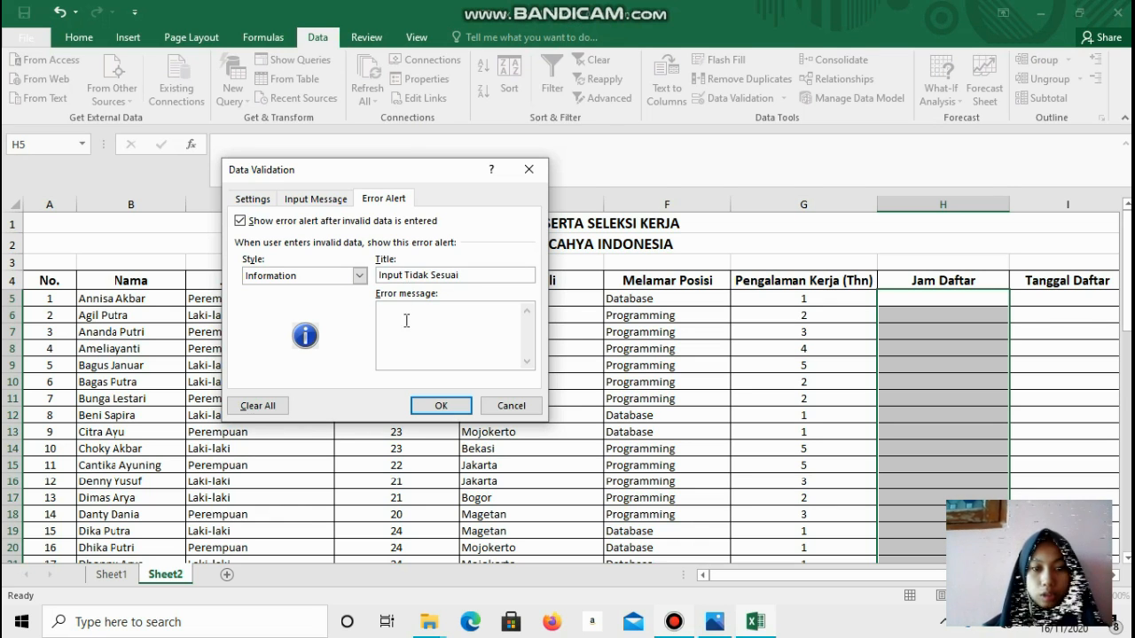
# Enter the error message "Input yang anda masukkan bukan rentang 06:00 - 21:00" for Jam Daftar and apply the validation
pyautogui.click(406, 321)
pyautogui.press('capslock')
pyautogui.write('Input yang and')
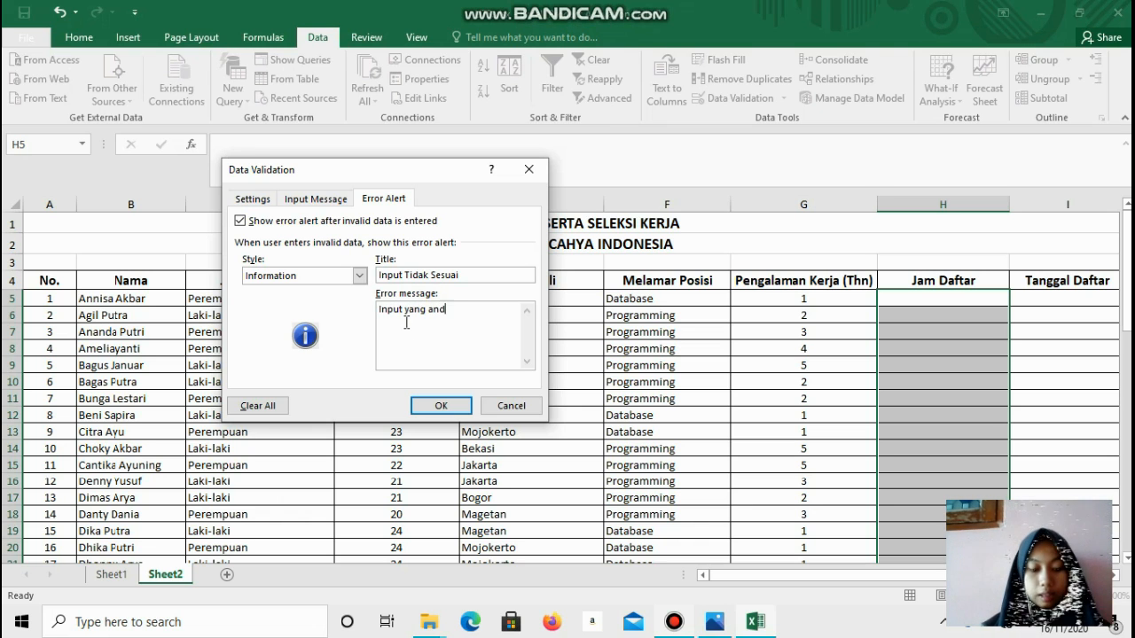
pyautogui.write('a masukkan b')
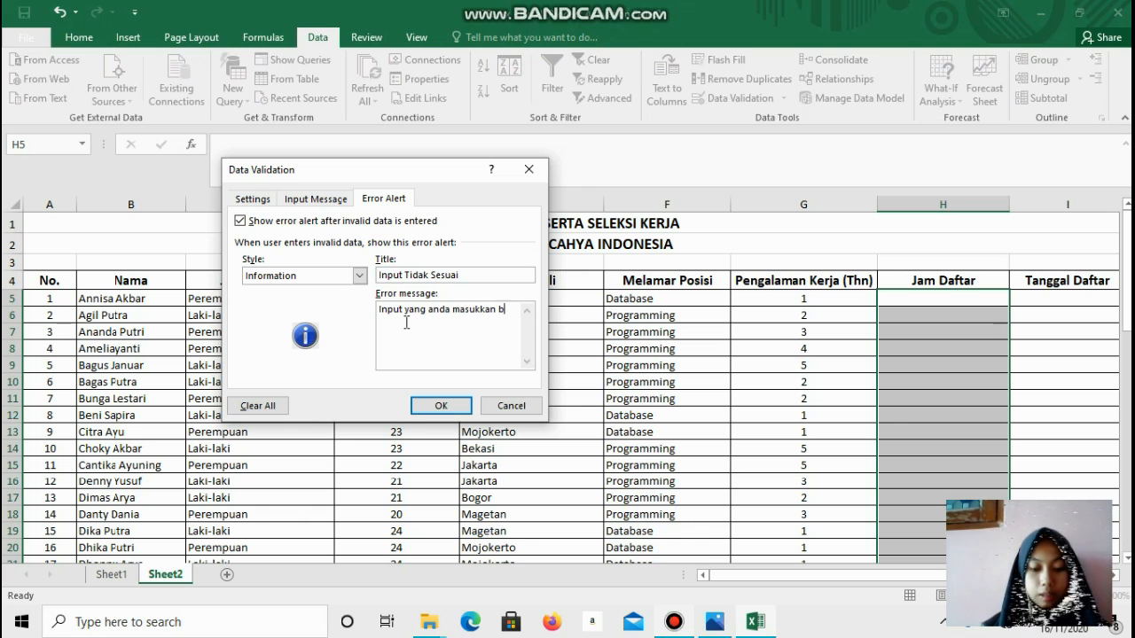
pyautogui.write('ukan rentang 06:00 - 21:00')
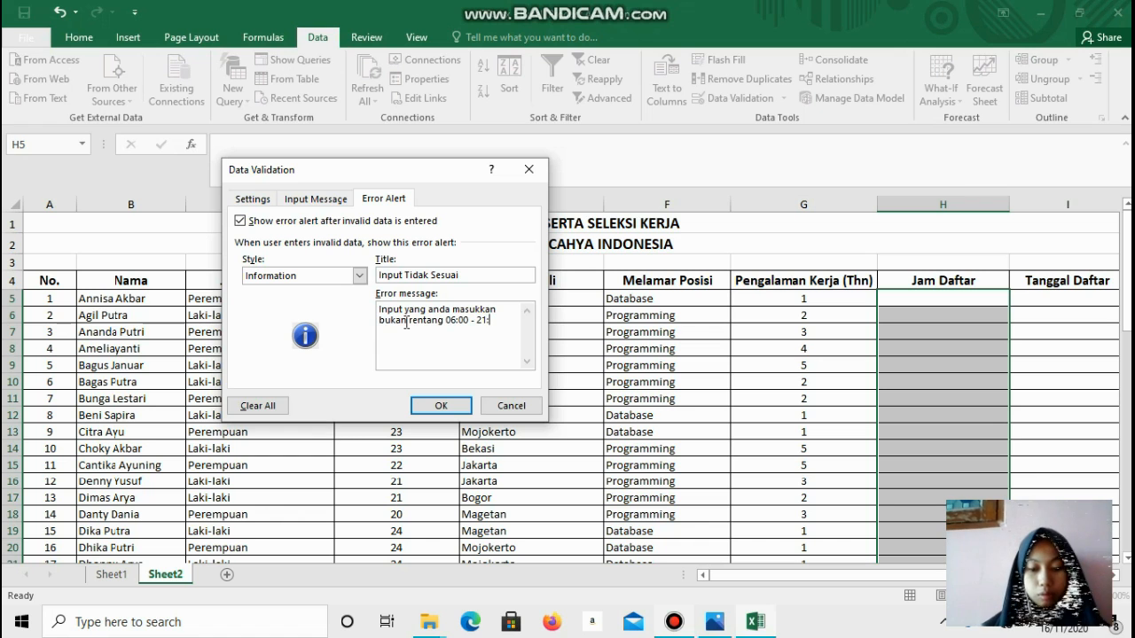
pyautogui.click(441, 405)
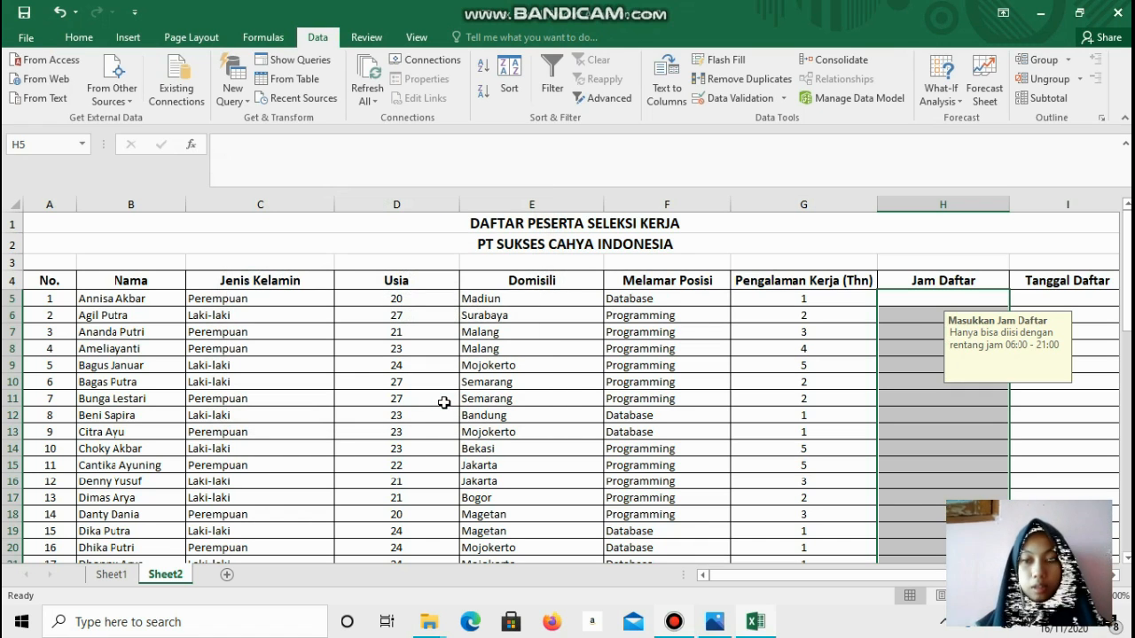
# Enter the registration time 06:00 in Jam Daftar cell H5
pyautogui.click(951, 300)
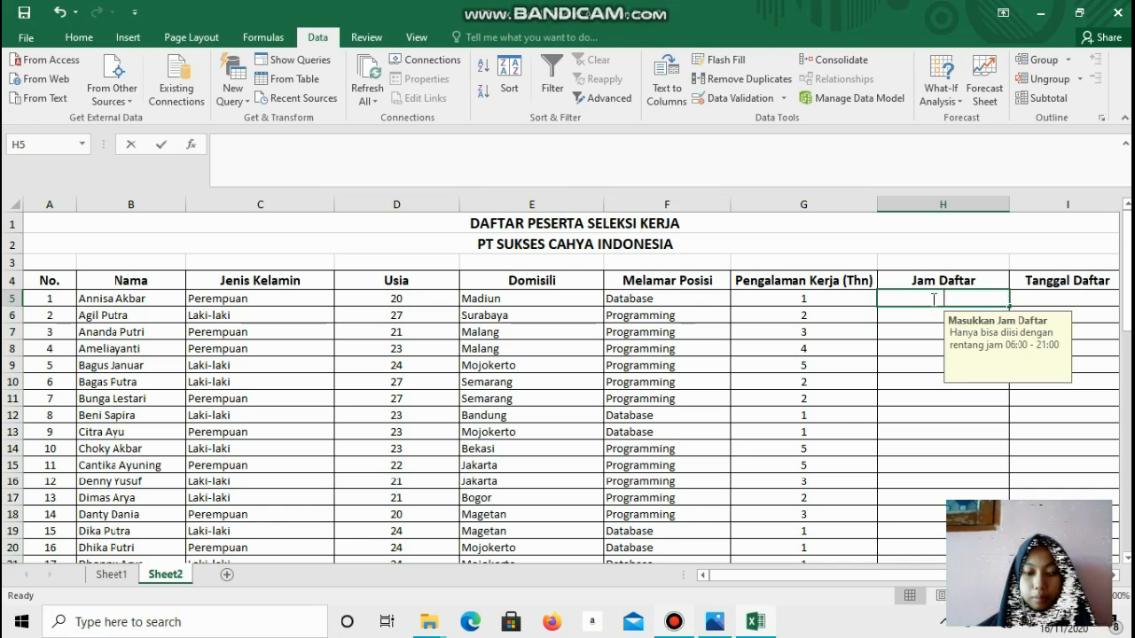
pyautogui.write('0')
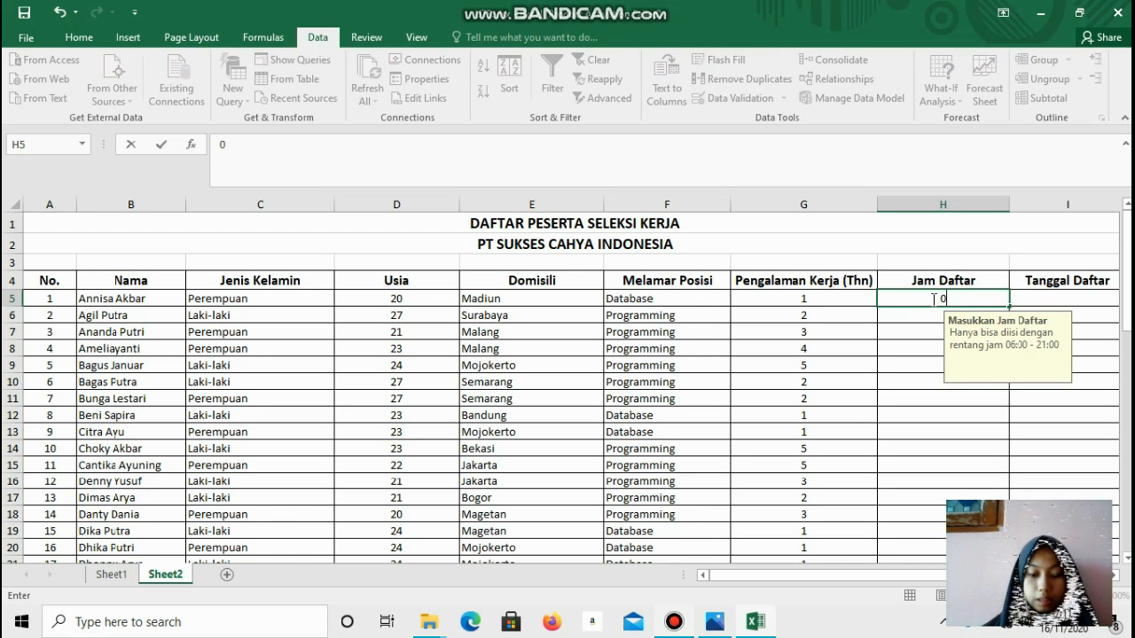
pyautogui.write('6:00')
pyautogui.press('Return')
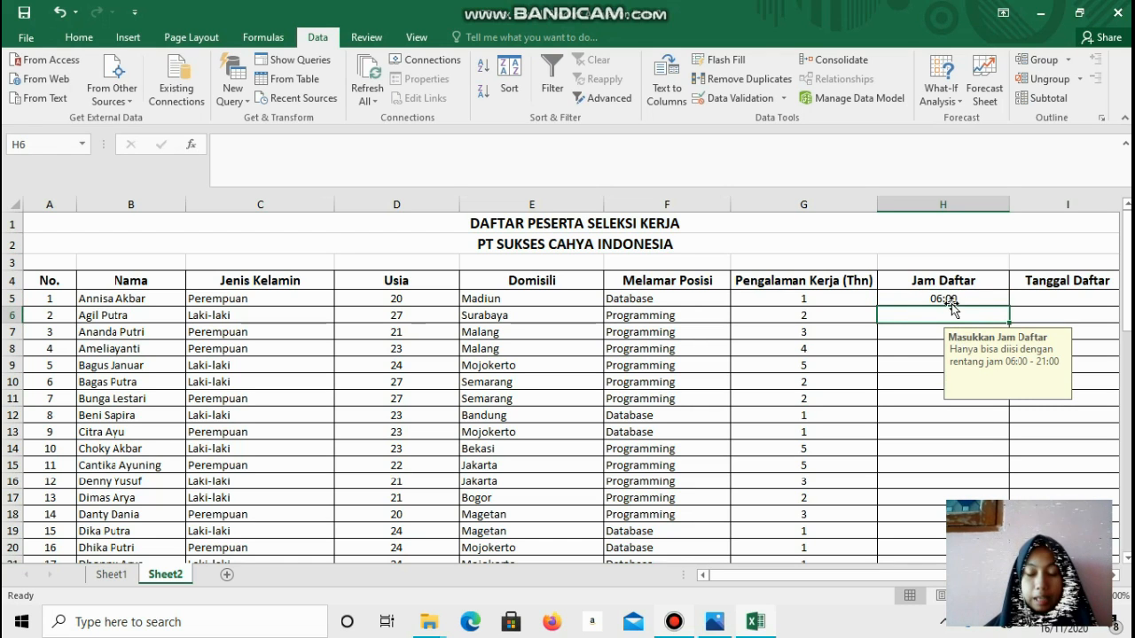
pyautogui.write('21;00')
pyautogui.press('Return')
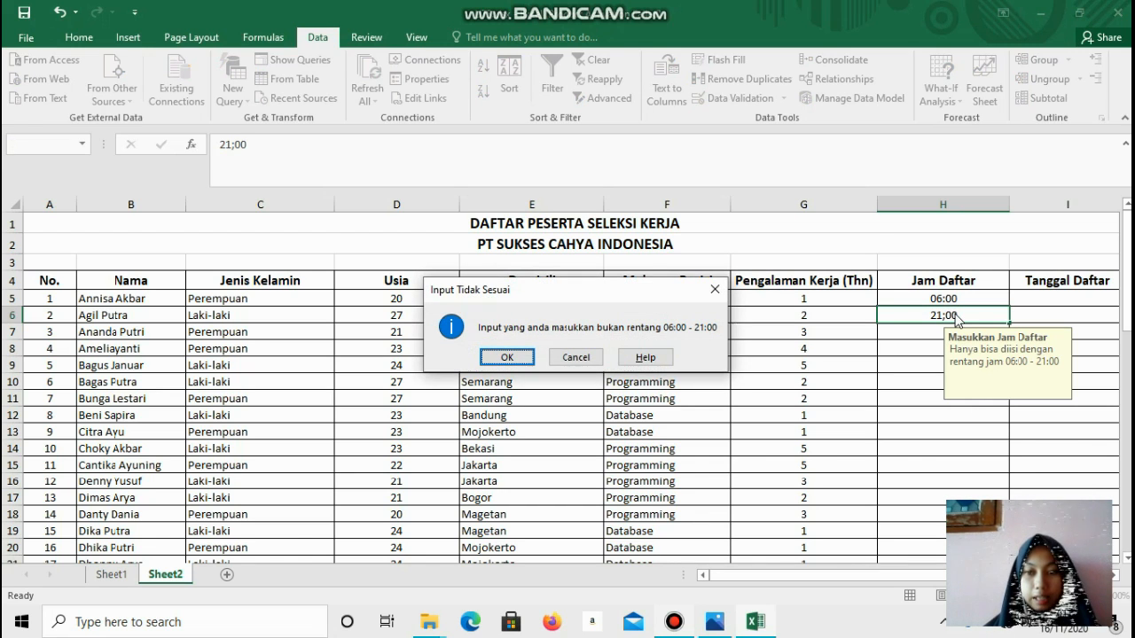
pyautogui.click(575, 357)
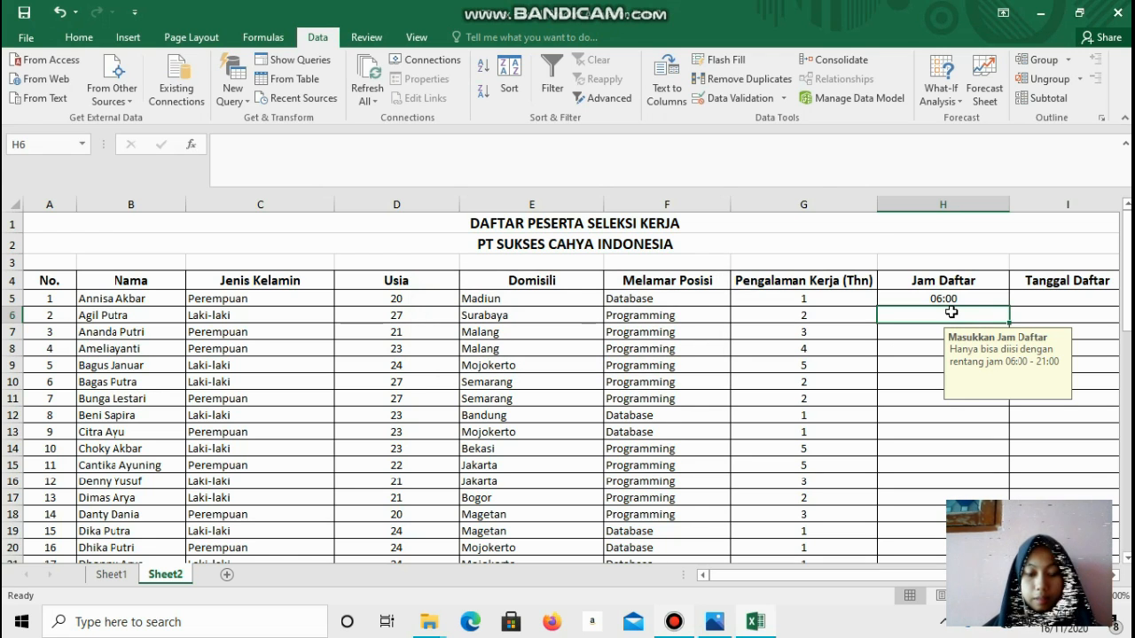
# Enter the registration times 21:00 in H6 and 07:00 in H7 of the Jam Daftar column
pyautogui.write('21:00')
pyautogui.press('Return')
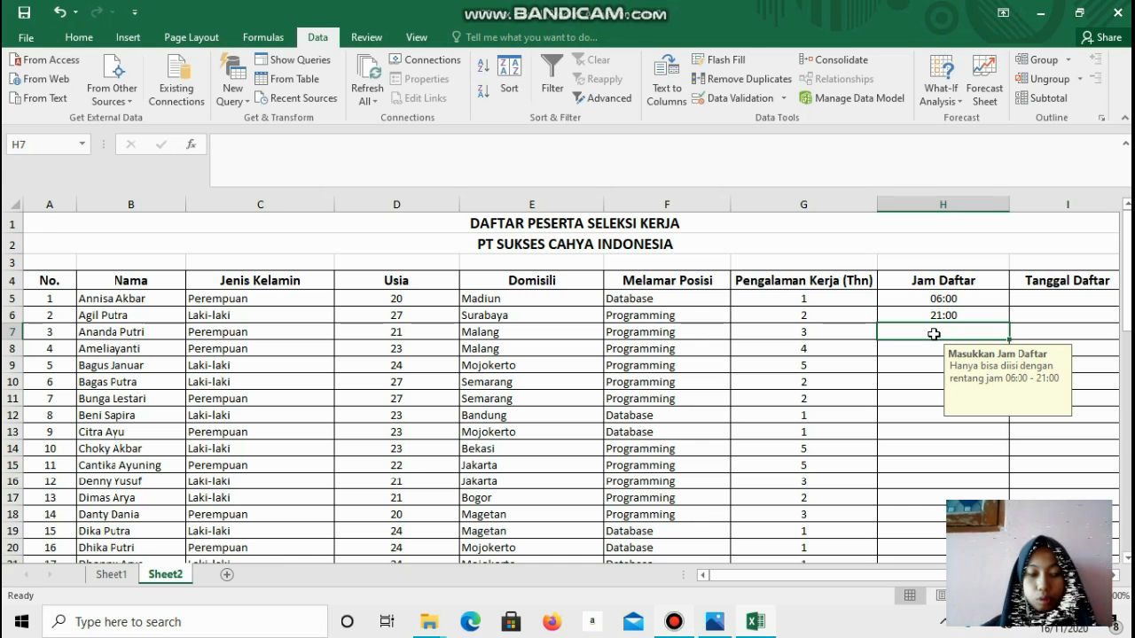
pyautogui.write('707:00')
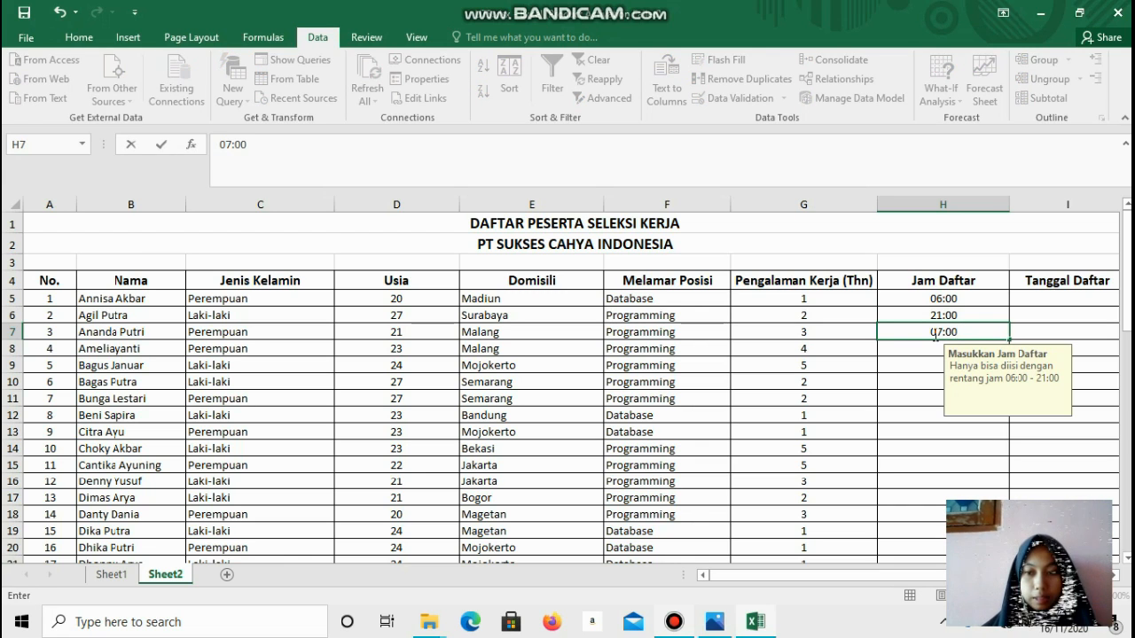
pyautogui.press('Return')
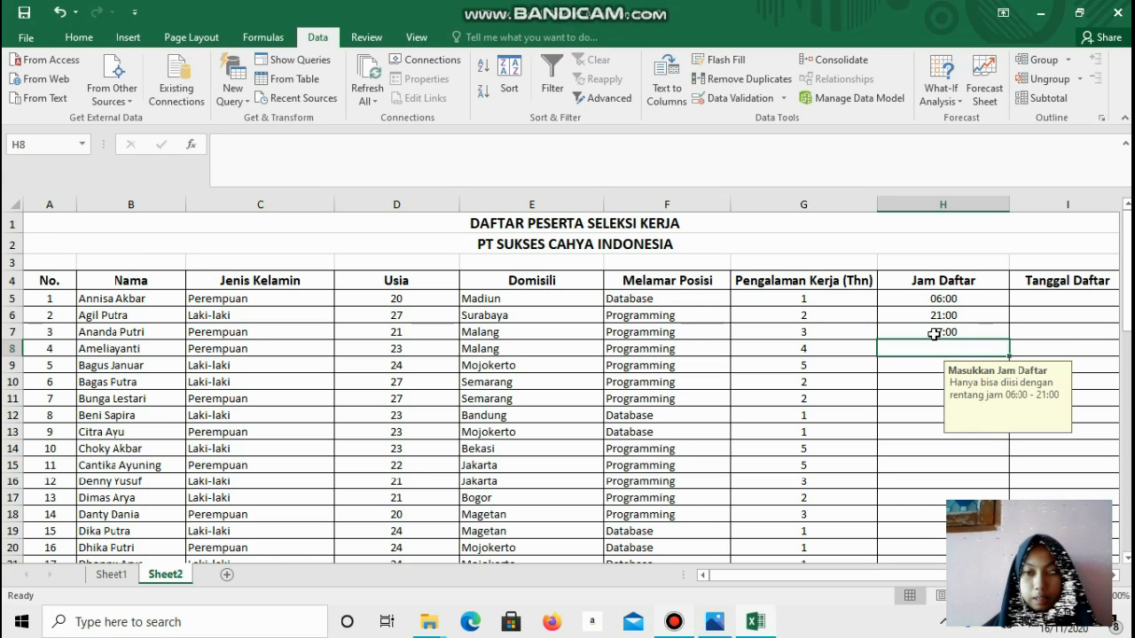
# Test the Jam Daftar rule by trying the out-of-range times 05:00 and 21:01 in H8, cancelling each entry
pyautogui.write('5')
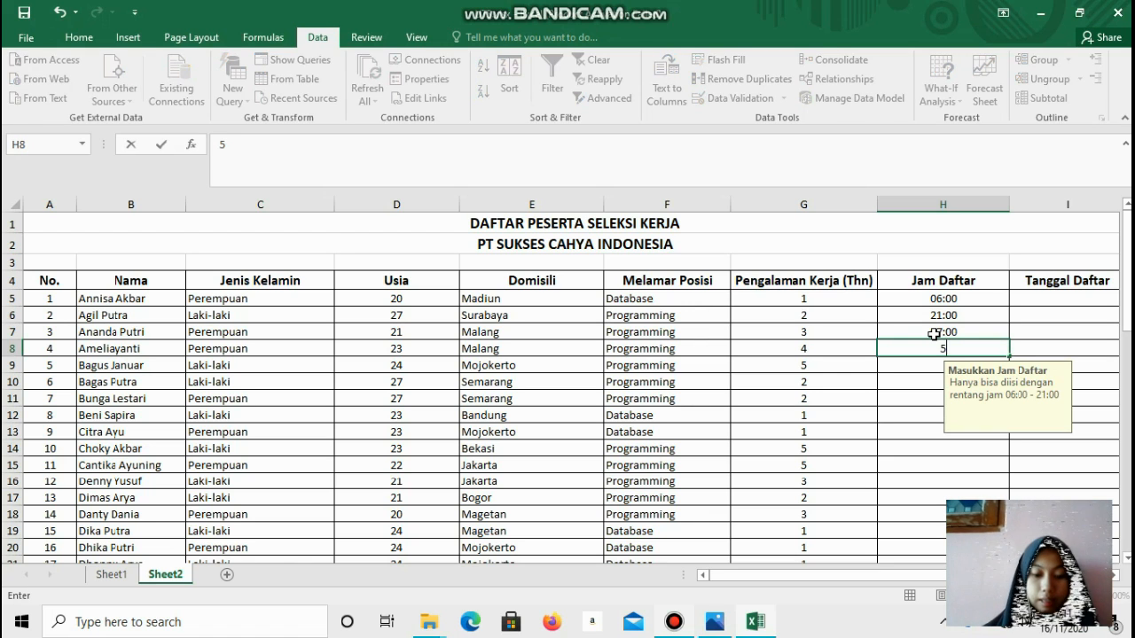
pyautogui.press('BackSpace')
pyautogui.write('05:00')
pyautogui.press('Return')
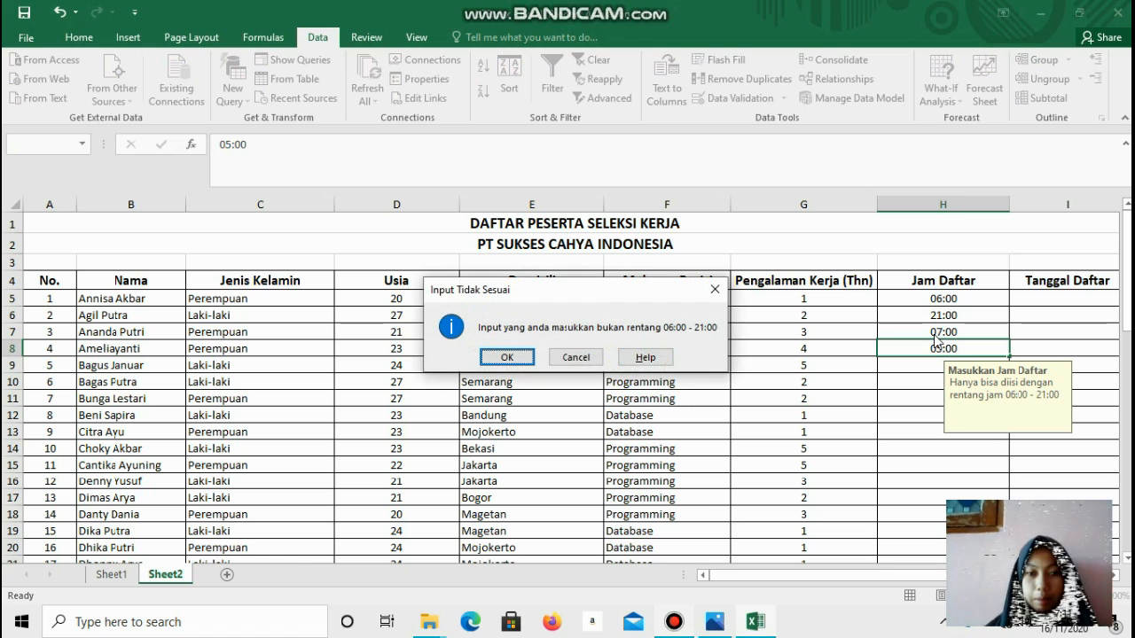
pyautogui.click(576, 357)
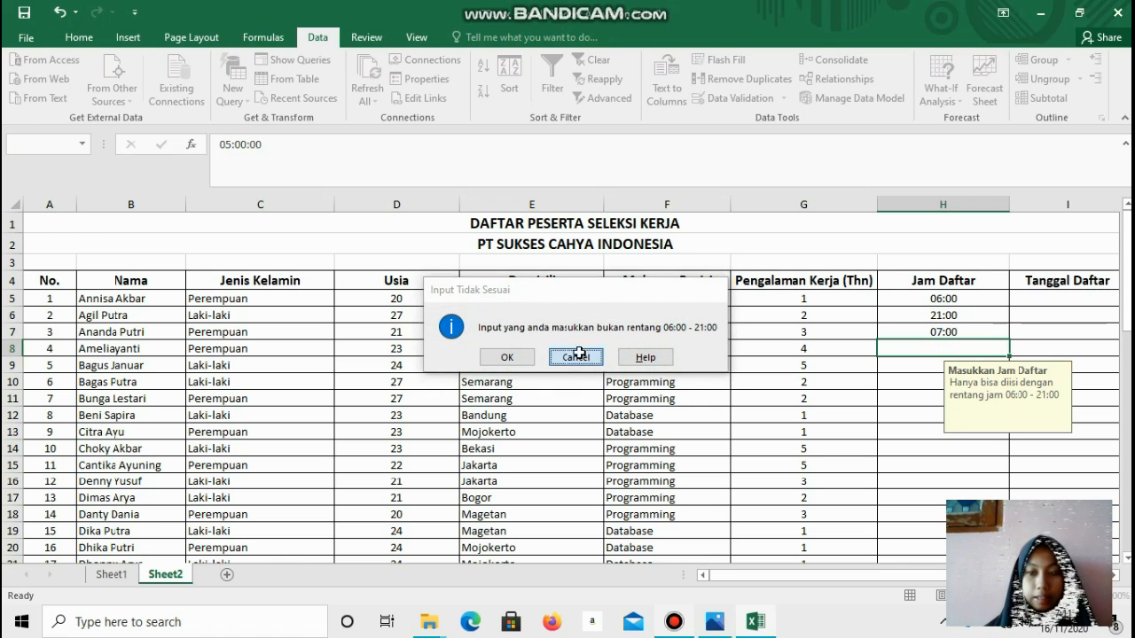
pyautogui.write('21:01')
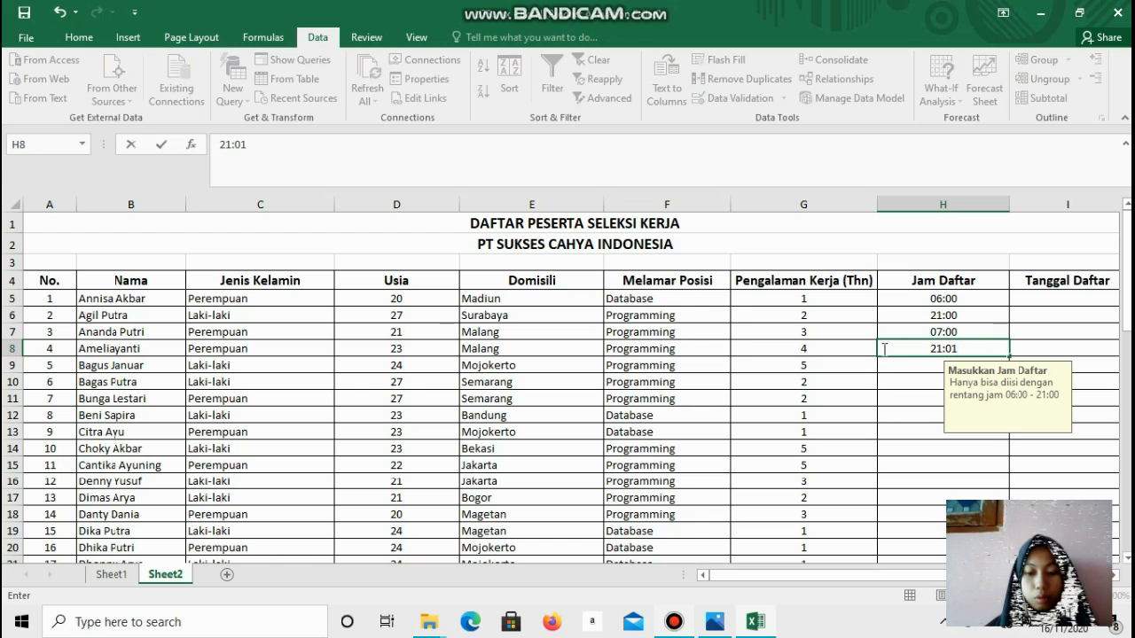
pyautogui.press('Return')
pyautogui.click(568, 365)
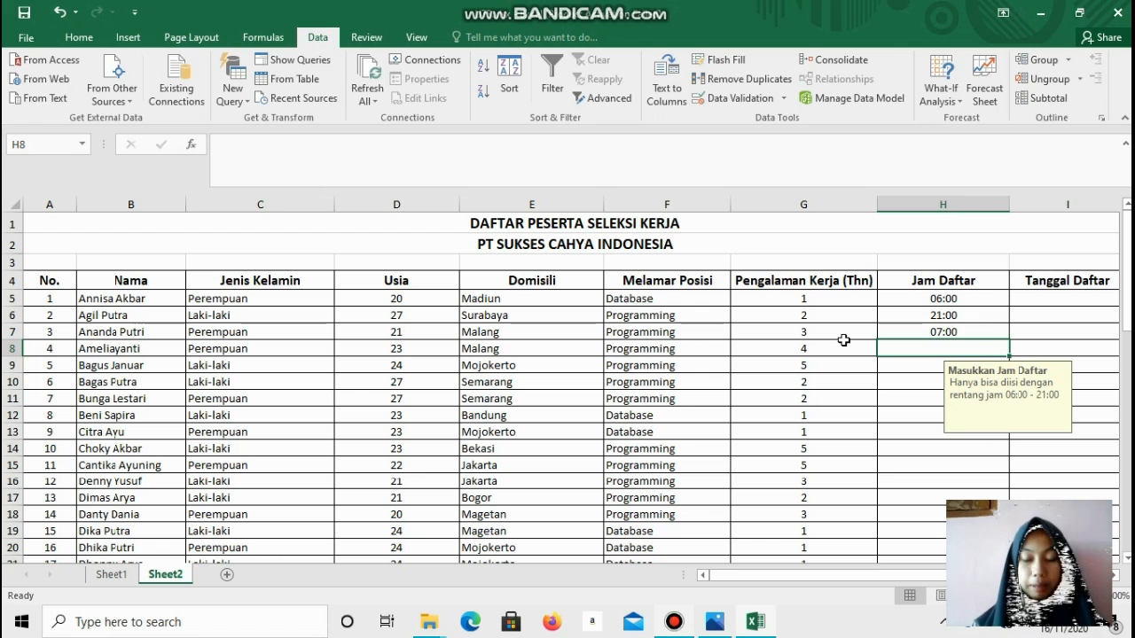
# Copy the Jam Daftar times in H8:H34 of Sheet1 into the same column of Sheet2, starting at H8
pyautogui.click(123, 576)
pyautogui.moveTo(1126, 329); pyautogui.dragTo(1128, 239)
pyautogui.moveTo(906, 349); pyautogui.dragTo(899, 543)
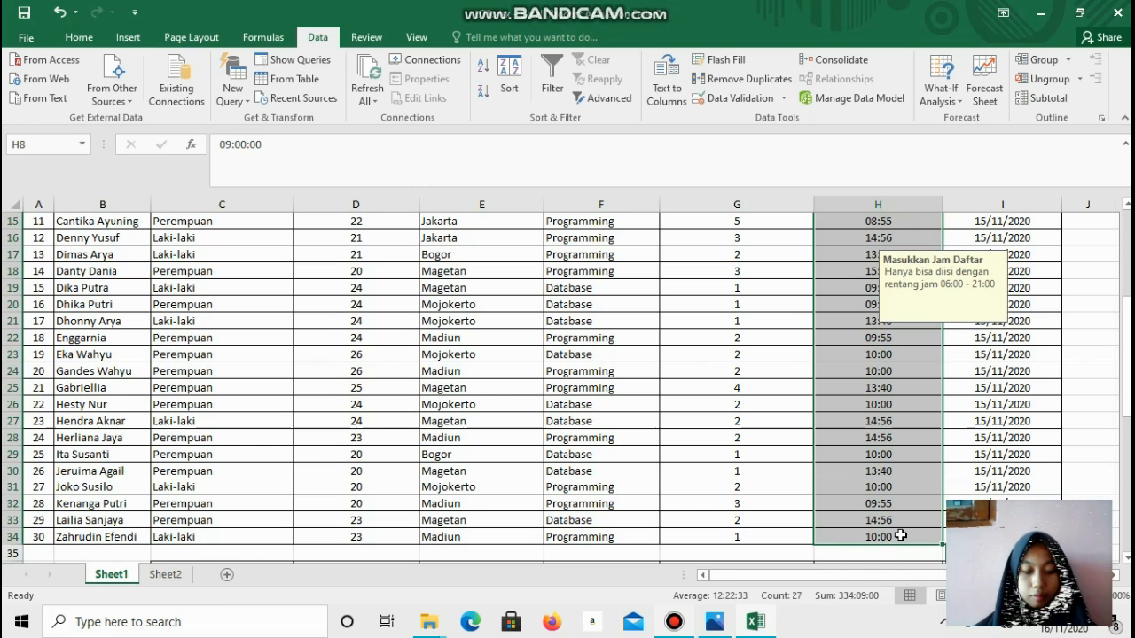
pyautogui.hotkey('ctrl', 'c')
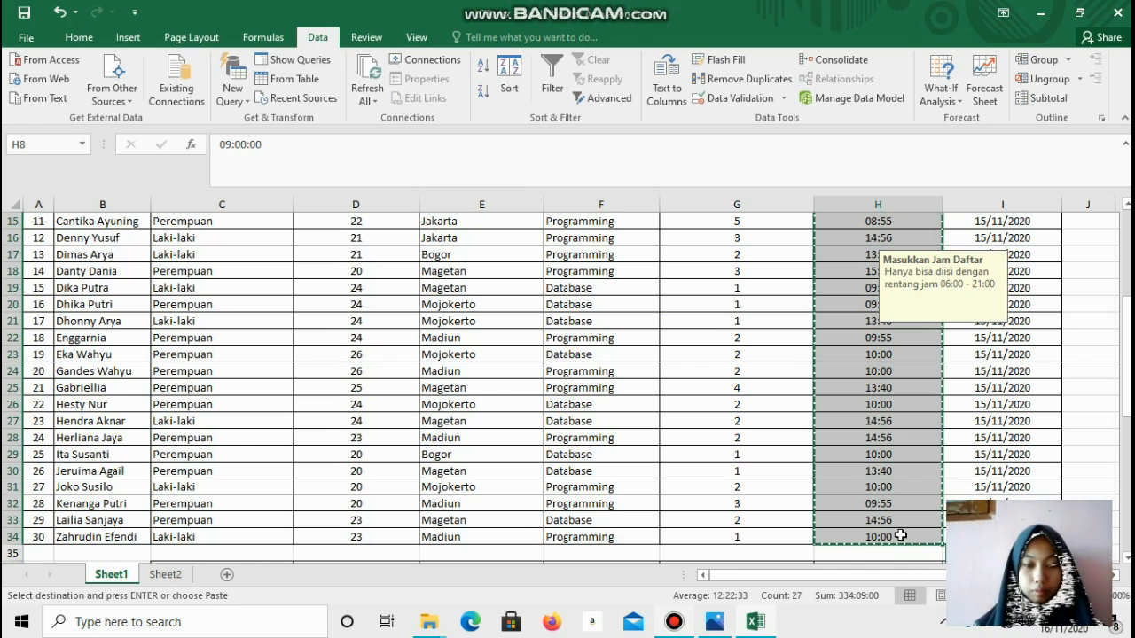
pyautogui.click(165, 575)
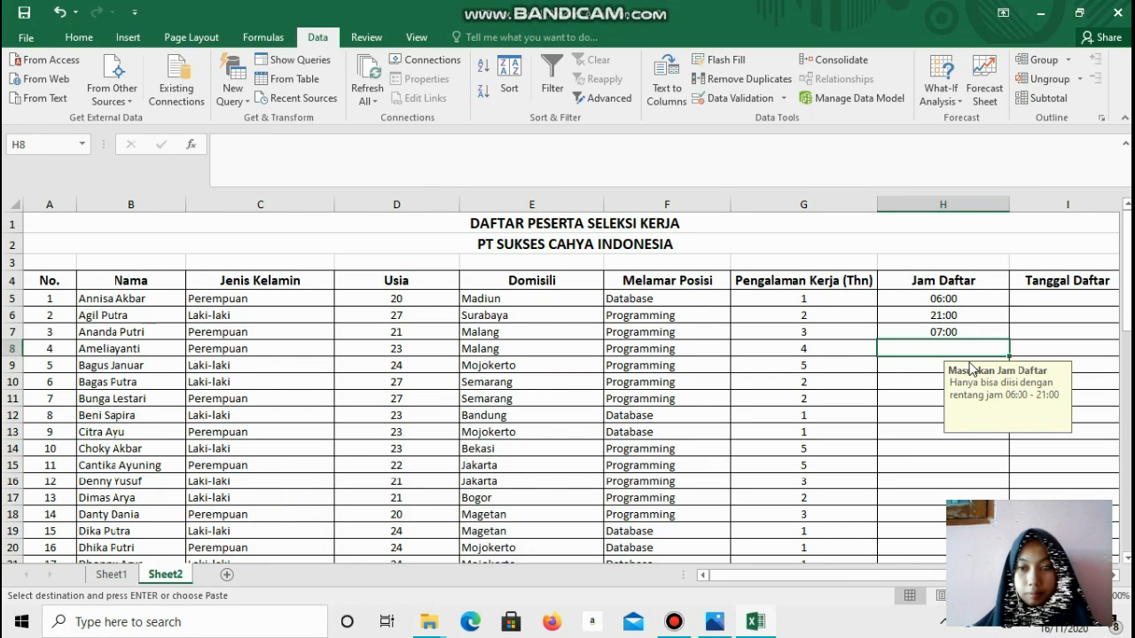
pyautogui.hotkey('ctrl', 'v')
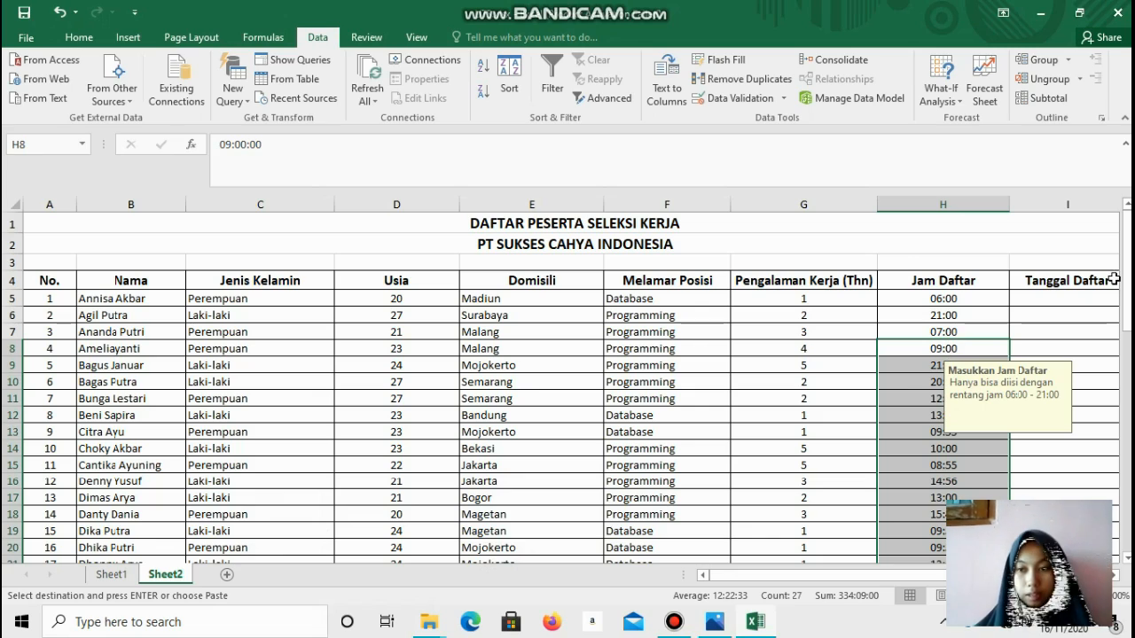
# Set the validation of Tanggal Daftar cells I5:I34 to Date equal to 15/11/2020
pyautogui.moveTo(1126, 264)
pyautogui.mouseDown()
pyautogui.moveTo(1127, 283)
pyautogui.moveTo(1127, 256)
pyautogui.mouseUp()
pyautogui.click(1054, 298)
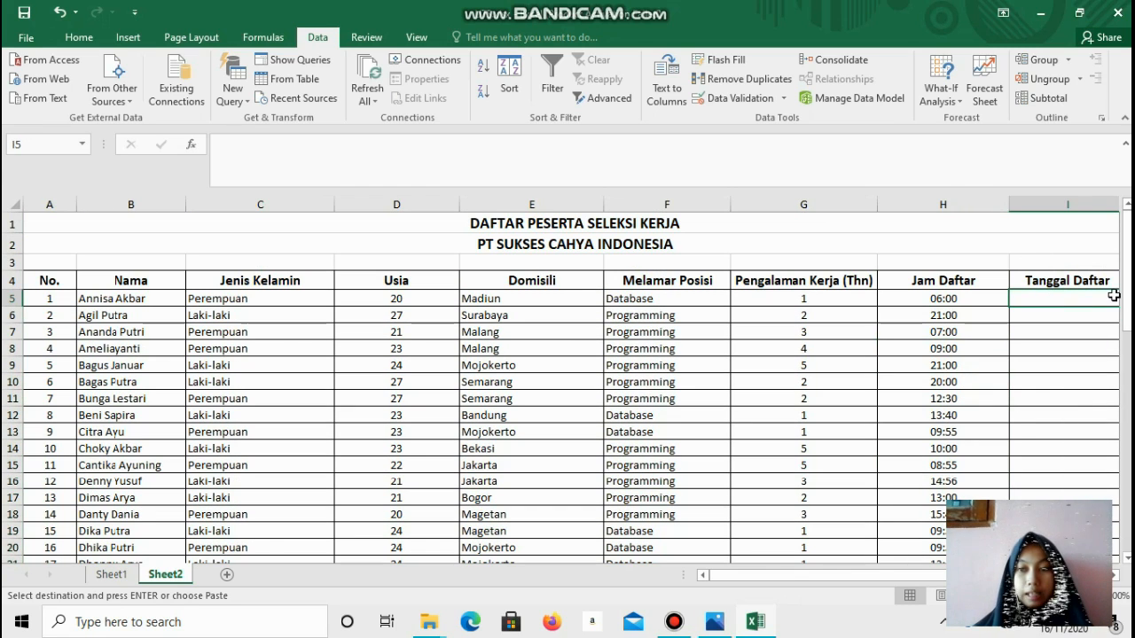
pyautogui.moveTo(1086, 299); pyautogui.dragTo(1104, 540)
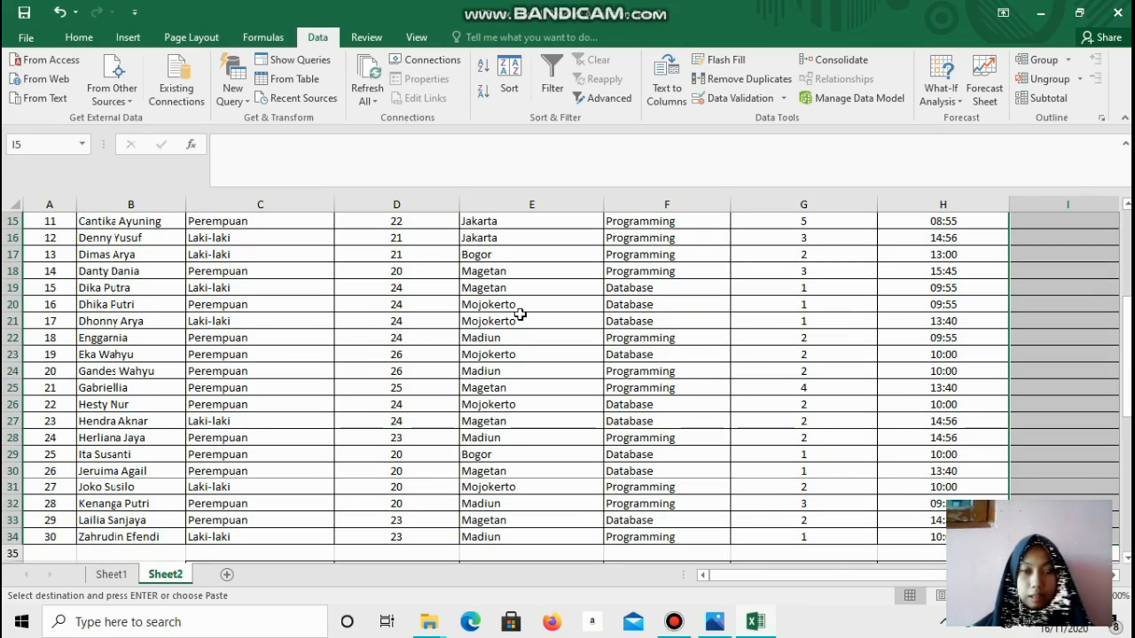
pyautogui.click(729, 104)
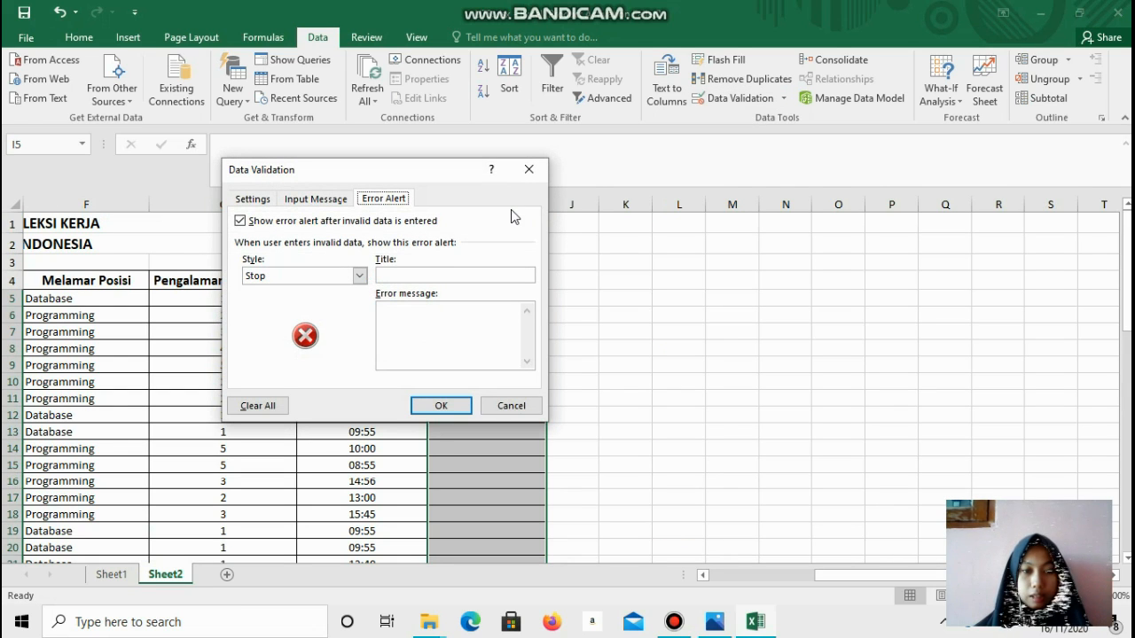
pyautogui.click(252, 199)
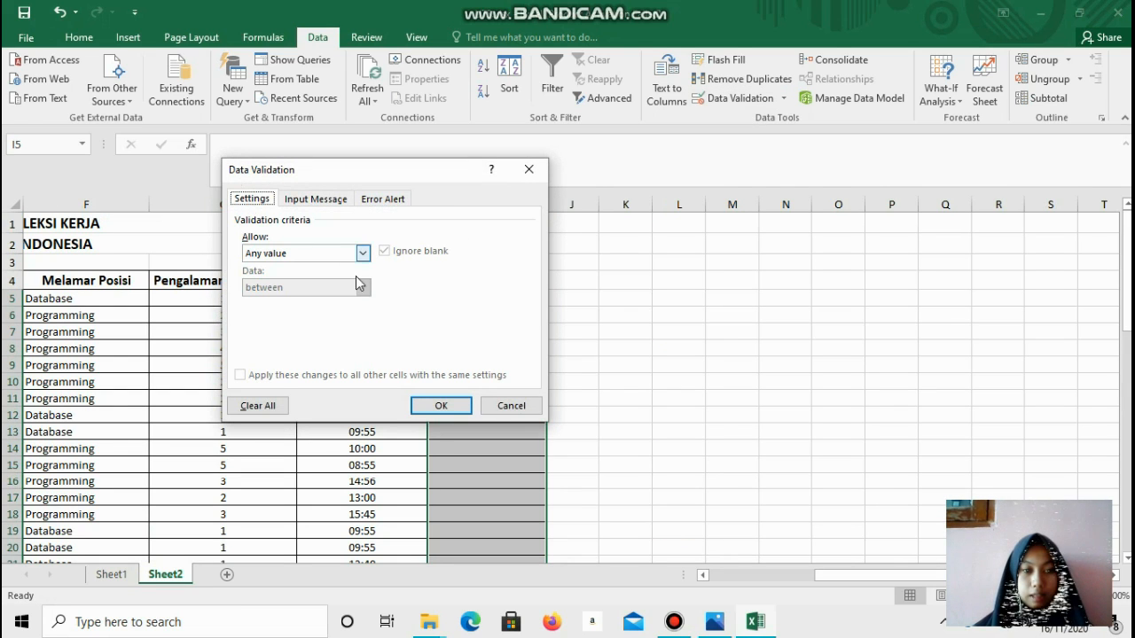
pyautogui.click(362, 252)
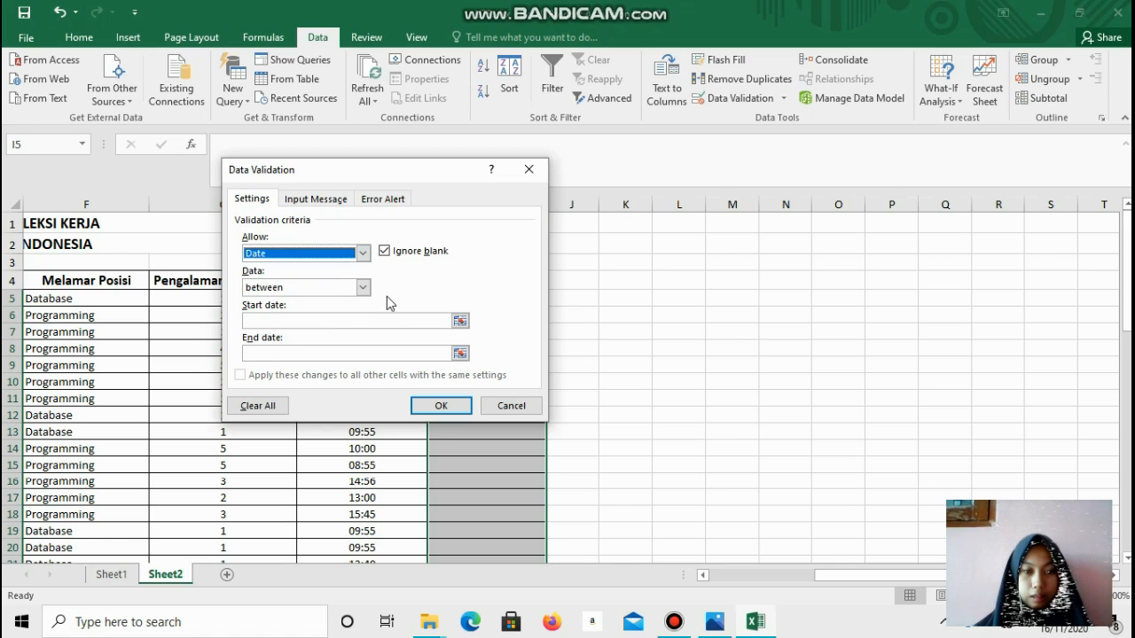
pyautogui.click(362, 289)
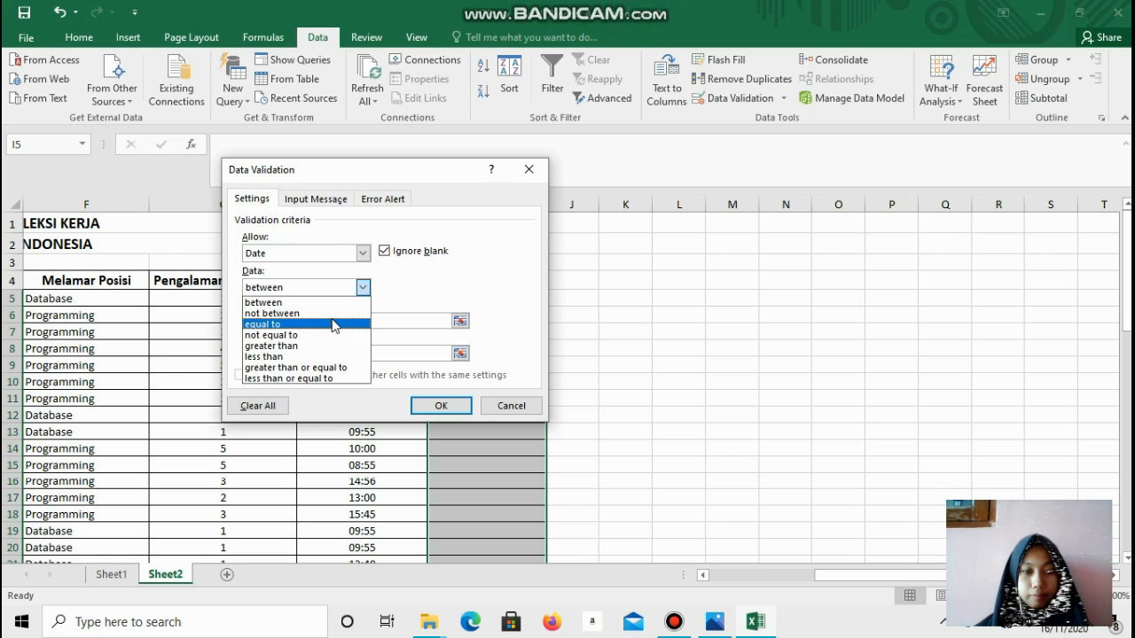
pyautogui.click(335, 325)
pyautogui.click(355, 321)
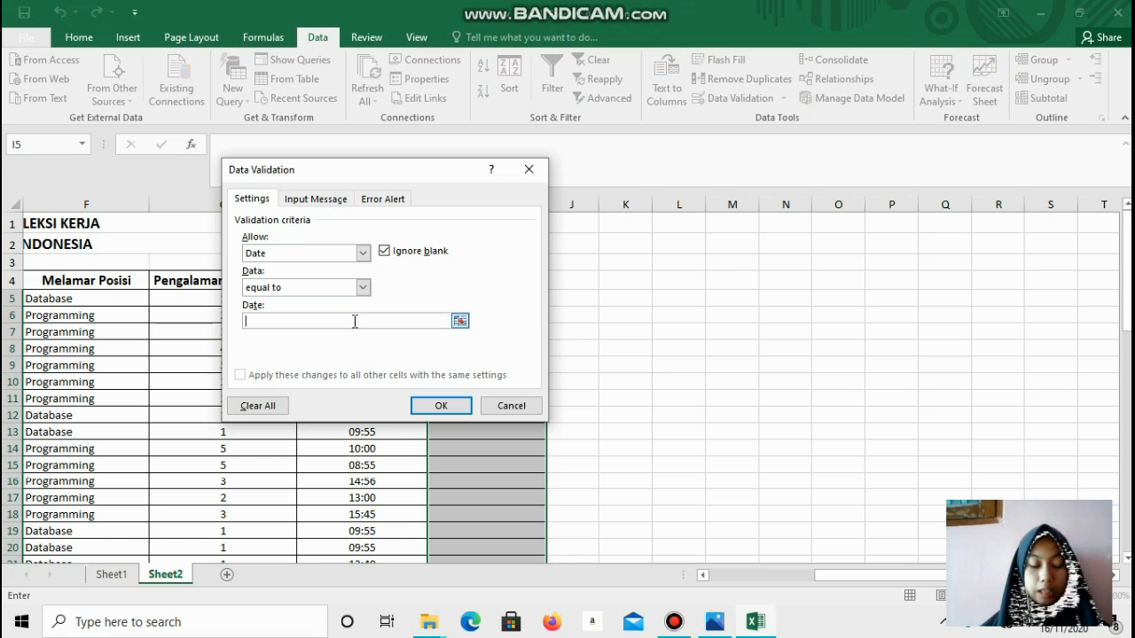
pyautogui.write('15')
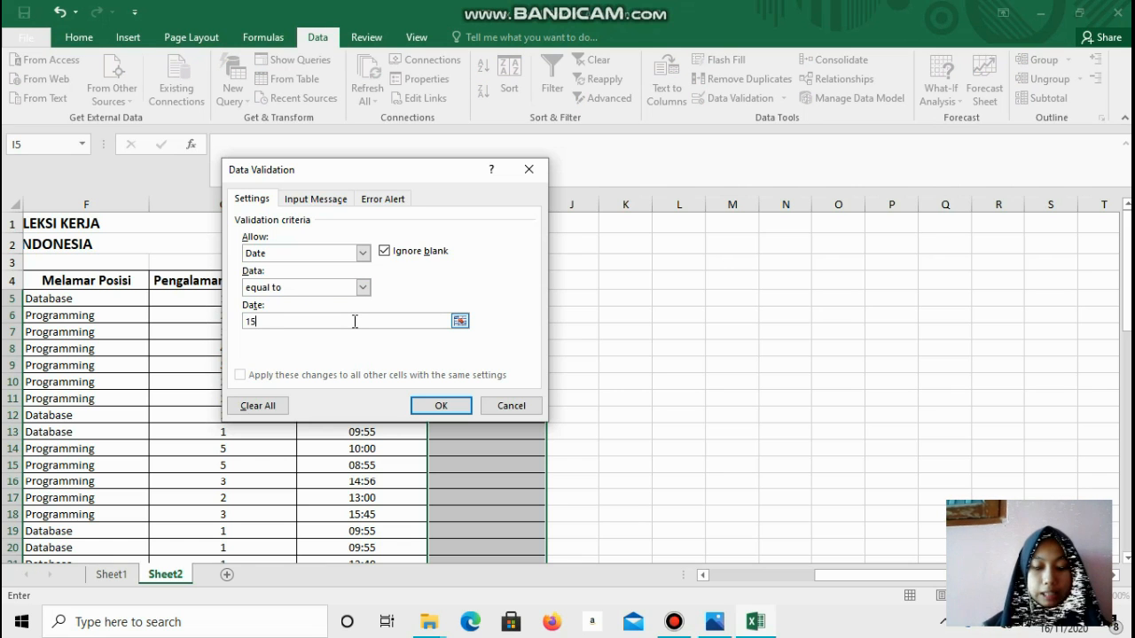
pyautogui.write('/11/2020')
# Give the Tanggal Daftar input message the title "Masukkan Tanggal Daftar"
pyautogui.click(325, 200)
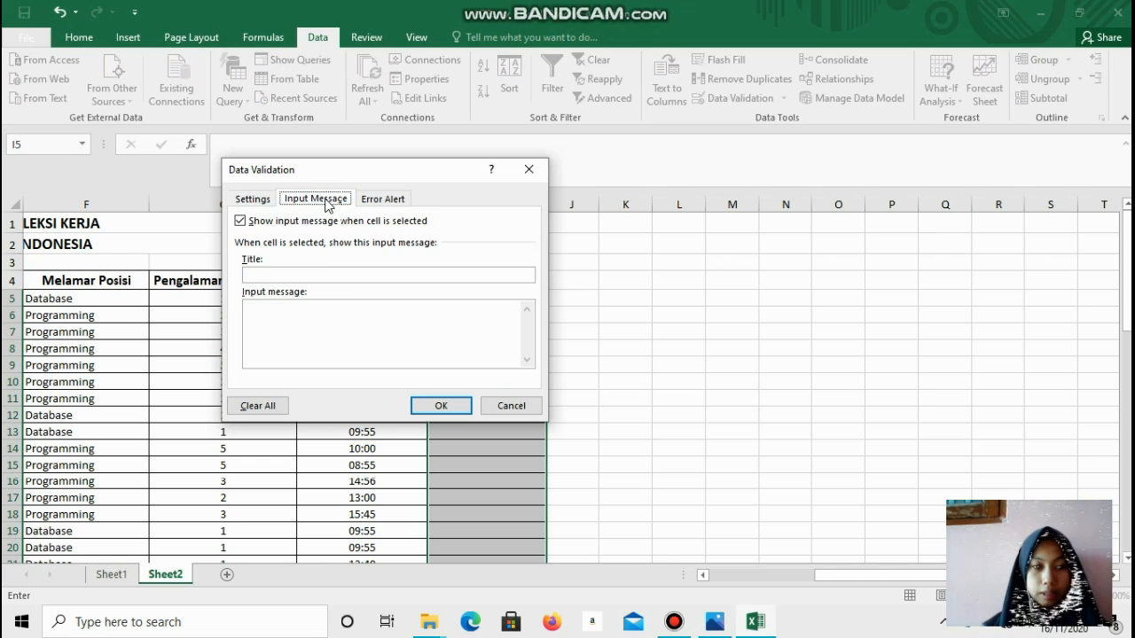
pyautogui.click(314, 275)
pyautogui.write('Mas')
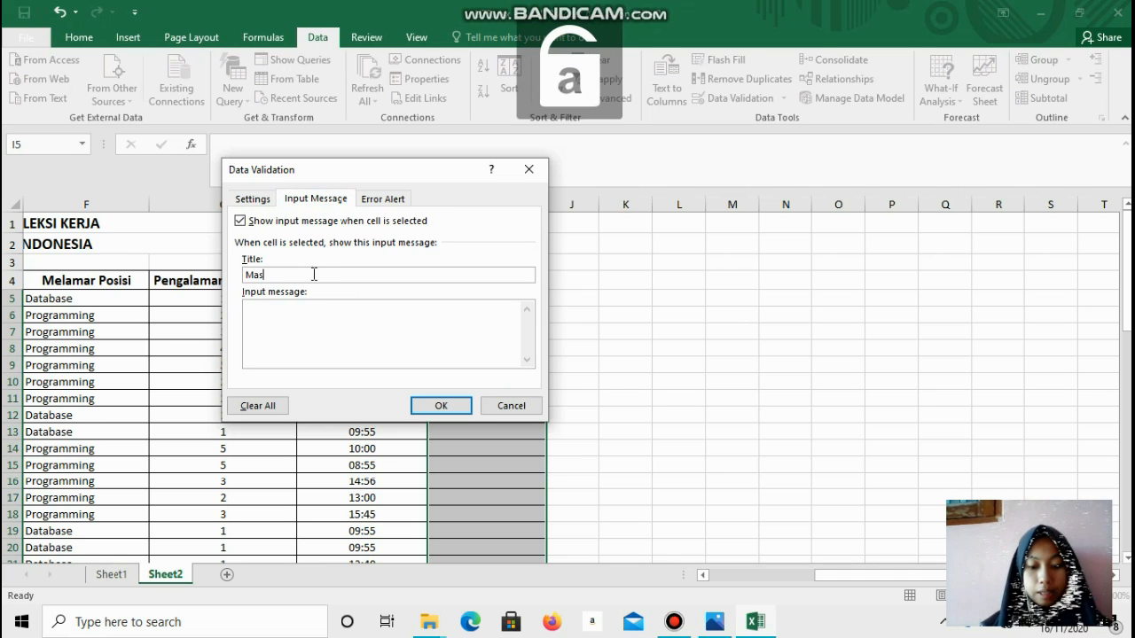
pyautogui.write('ukkan T')
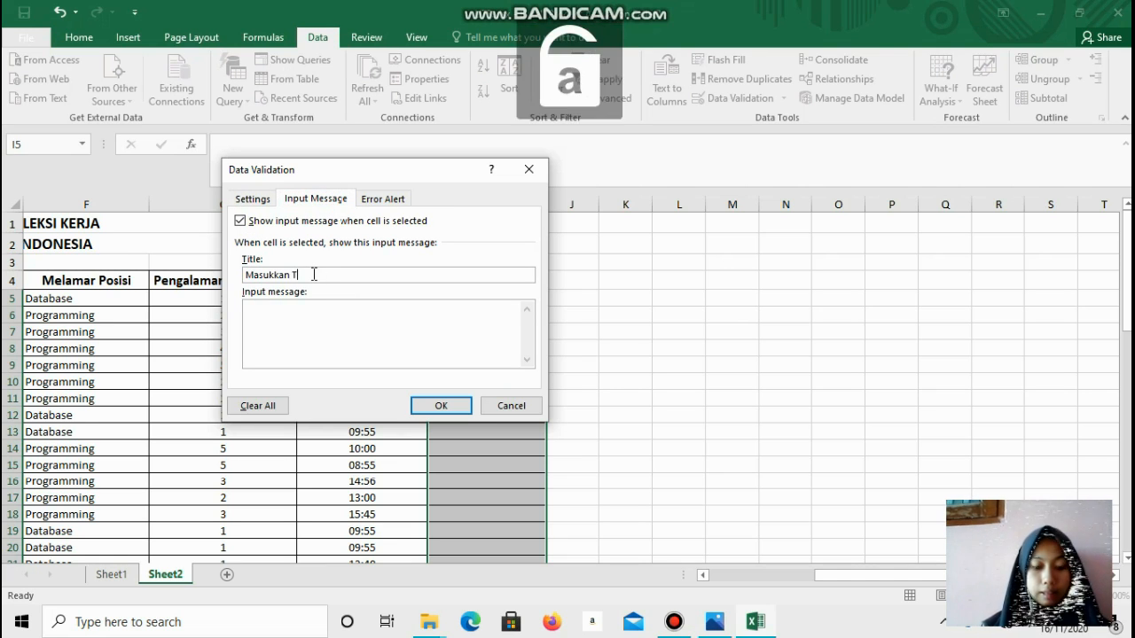
pyautogui.write('anggal Daftar')
# Set the Tanggal Daftar input message text to "Hanya bisa diisi dengan tanggal 15/11/2020"
pyautogui.click(275, 314)
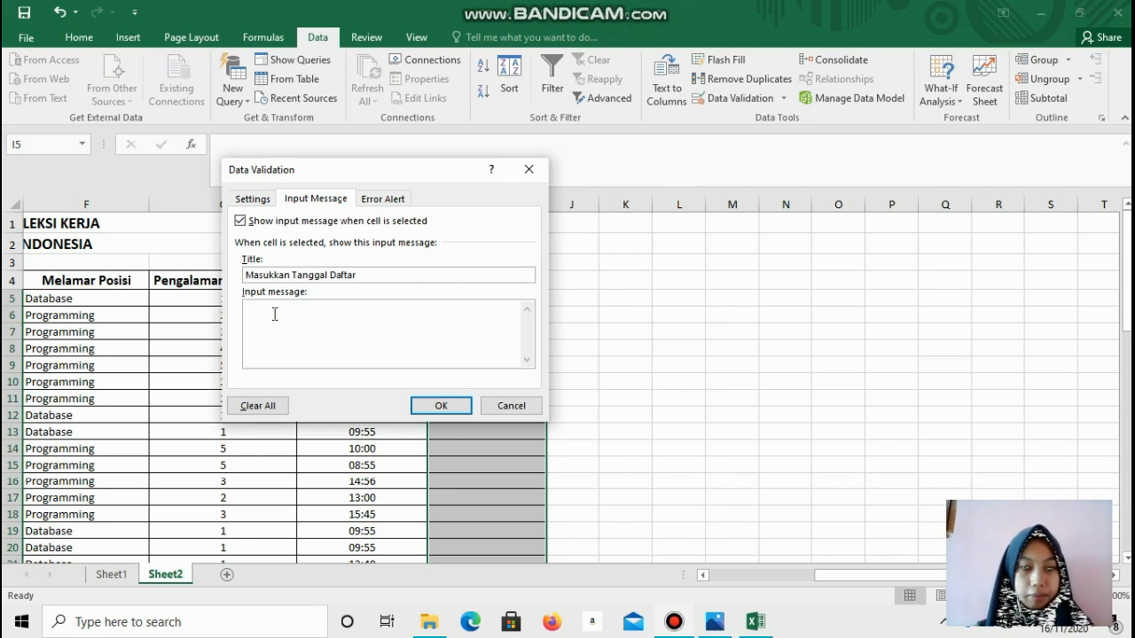
pyautogui.press('capslock')
pyautogui.write('H')
pyautogui.press('capslock')
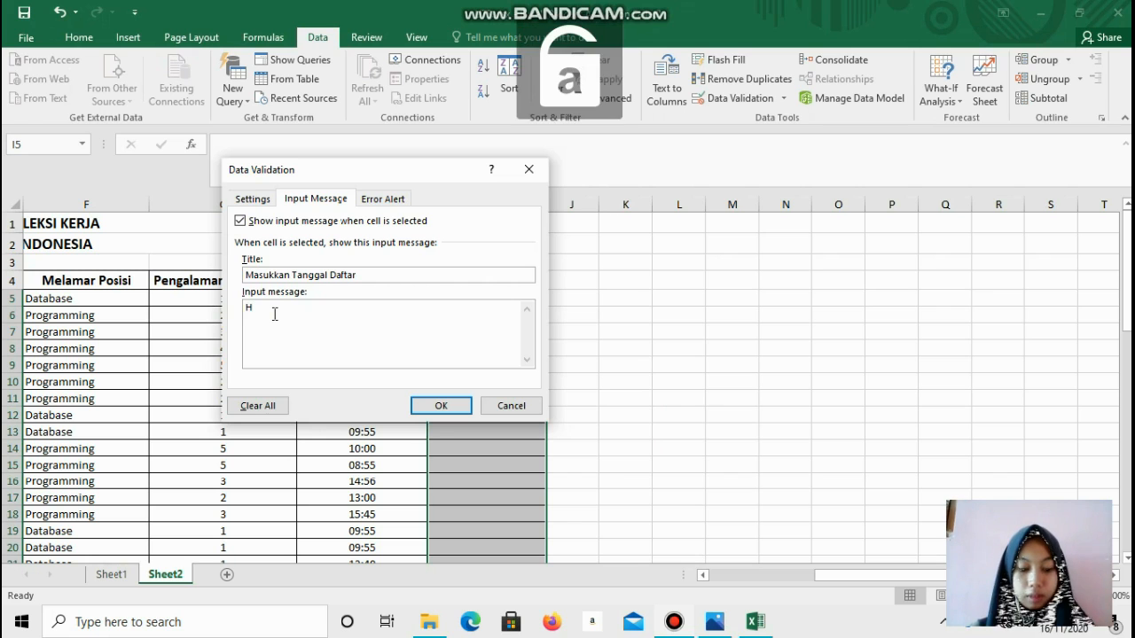
pyautogui.write('anya bis')
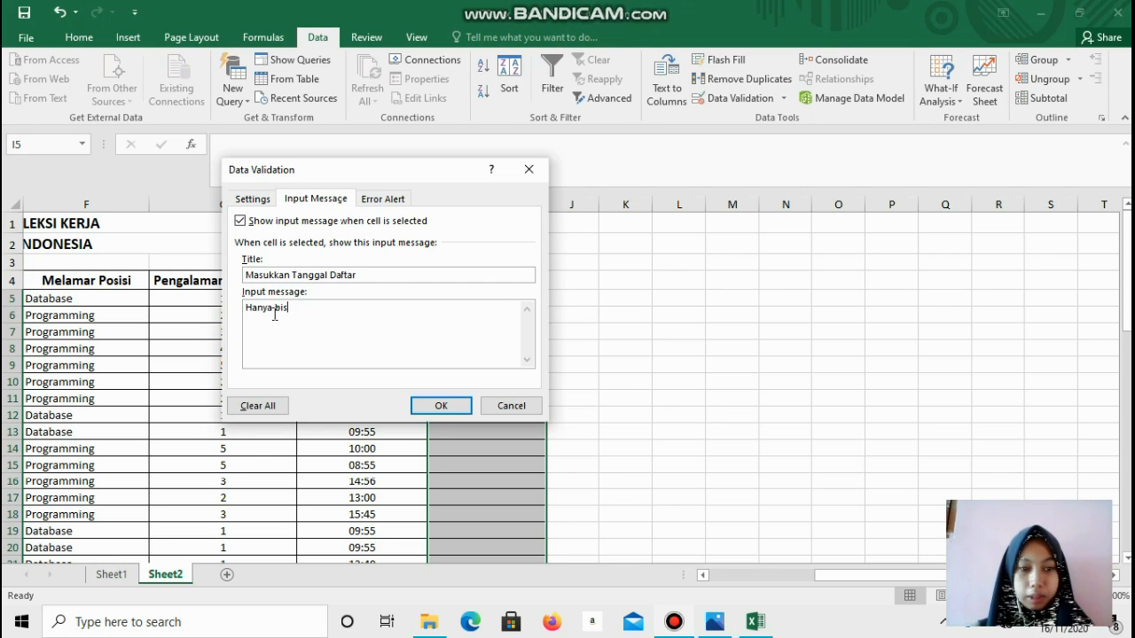
pyautogui.write('a diisi dengan')
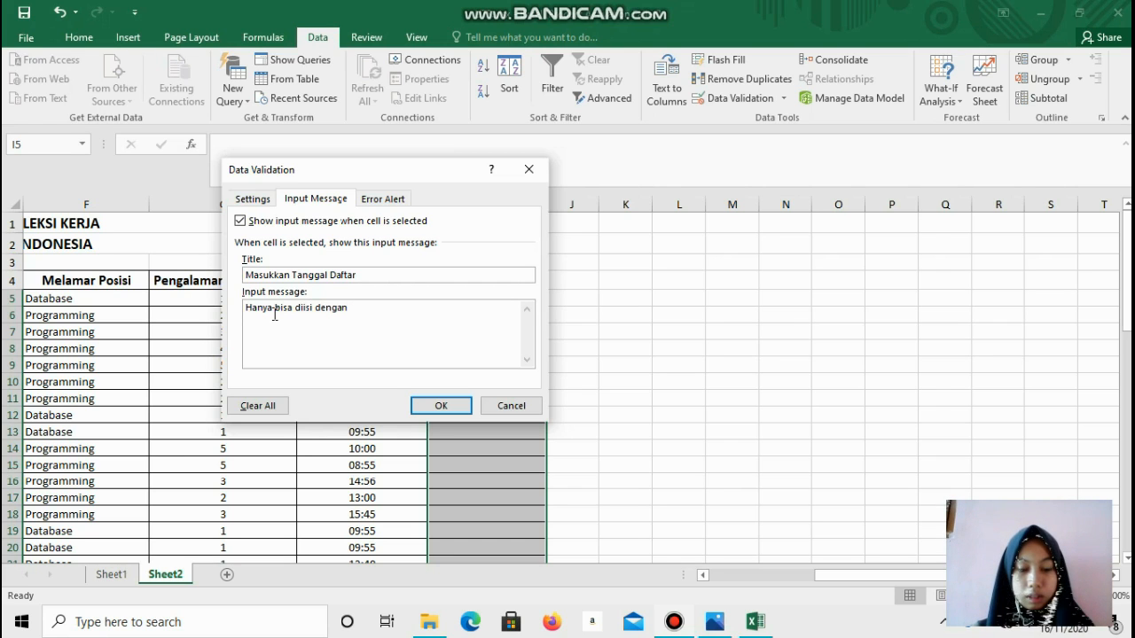
pyautogui.write(' tanggal 1')
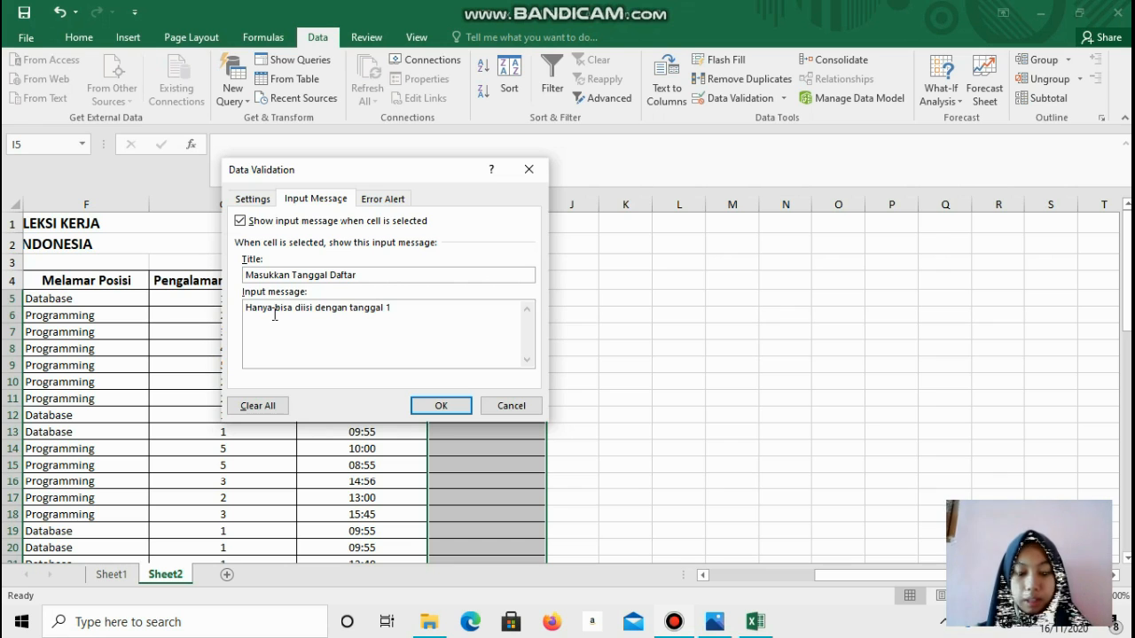
pyautogui.write('5/11/2020')
# Set the Tanggal Daftar error alert to the Information style with the title "Input Tidak Sesuai"
pyautogui.click(388, 200)
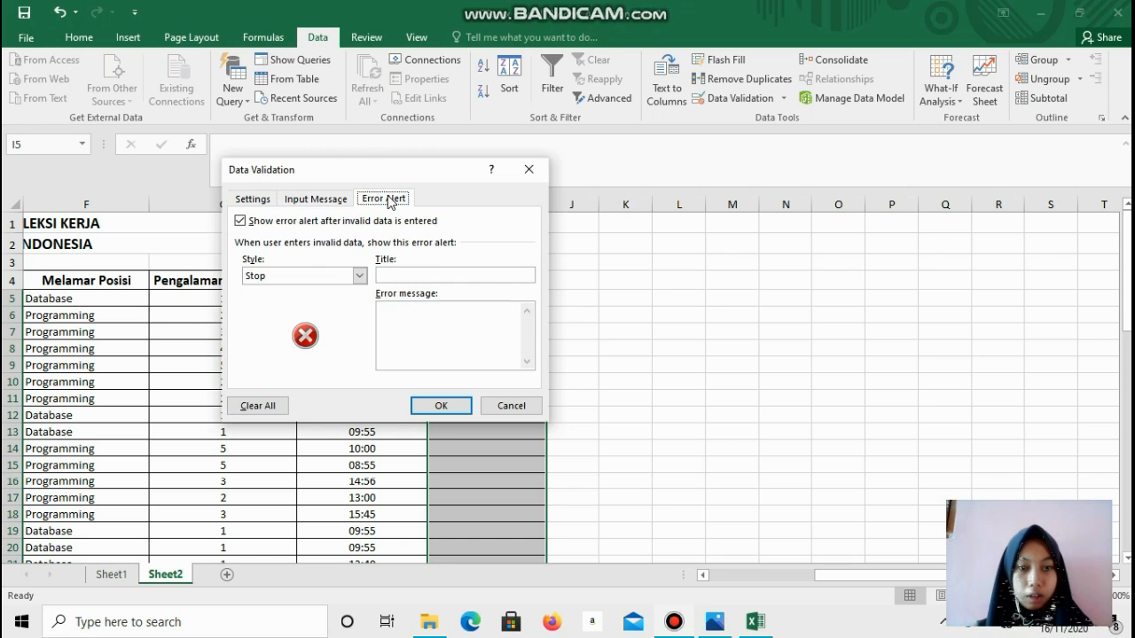
pyautogui.click(359, 276)
pyautogui.click(353, 313)
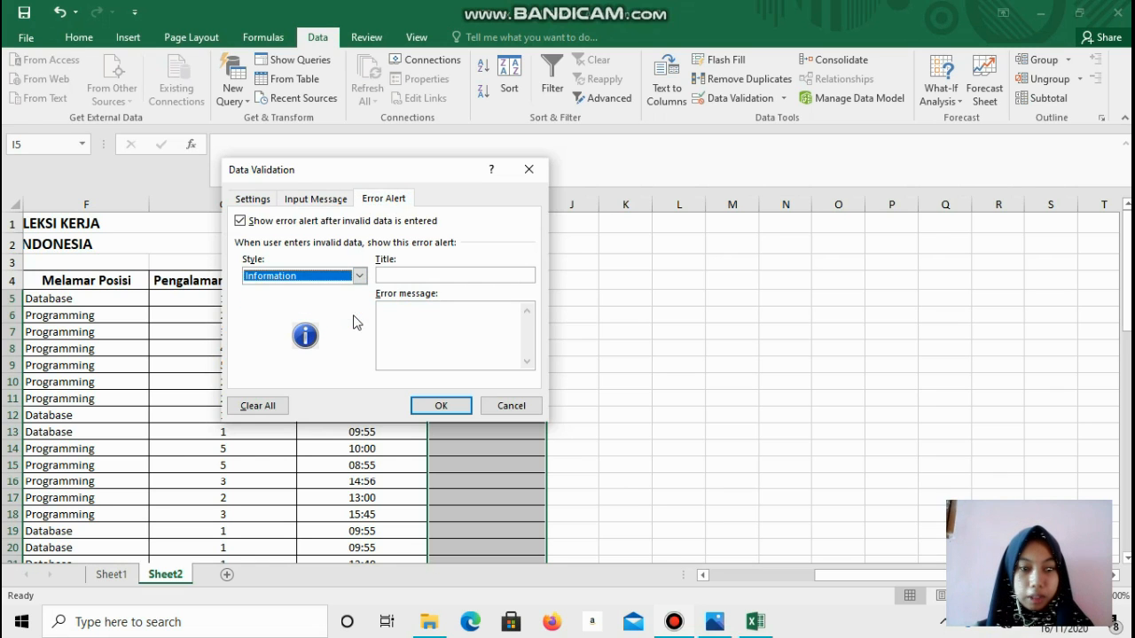
pyautogui.click(410, 274)
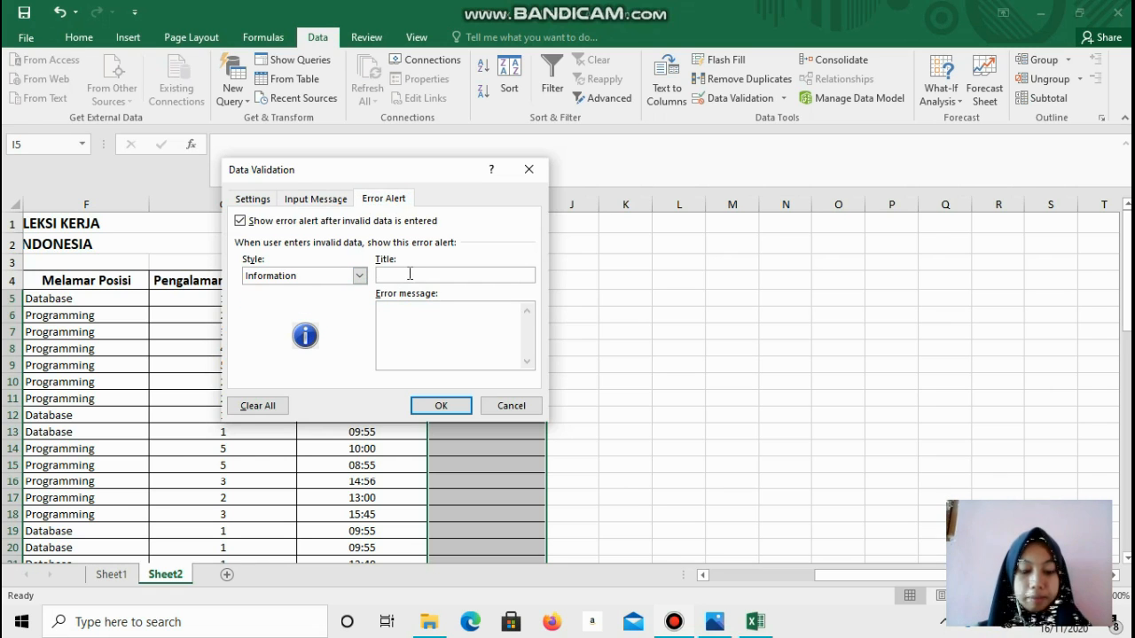
pyautogui.press('capslock')
pyautogui.write('I')
pyautogui.press('capslock')
pyautogui.write('nput')
pyautogui.press('capslock')
pyautogui.write('T')
pyautogui.press('capslock')
pyautogui.write('idak')
pyautogui.press('capslock')
pyautogui.write('S')
pyautogui.press('capslock')
pyautogui.write('esuai')
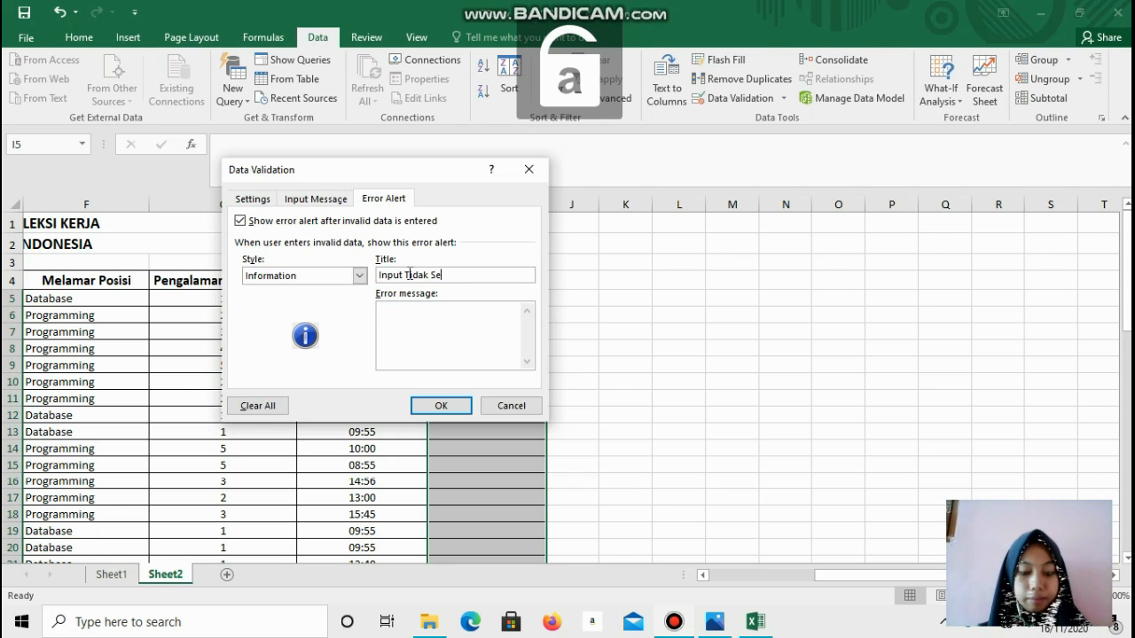
# Set the error message to "Input yang anda masukkan bukan 15/11/2020" and apply the Tanggal Daftar validation
pyautogui.click(413, 309)
pyautogui.press('capslock')
pyautogui.write('Input ')
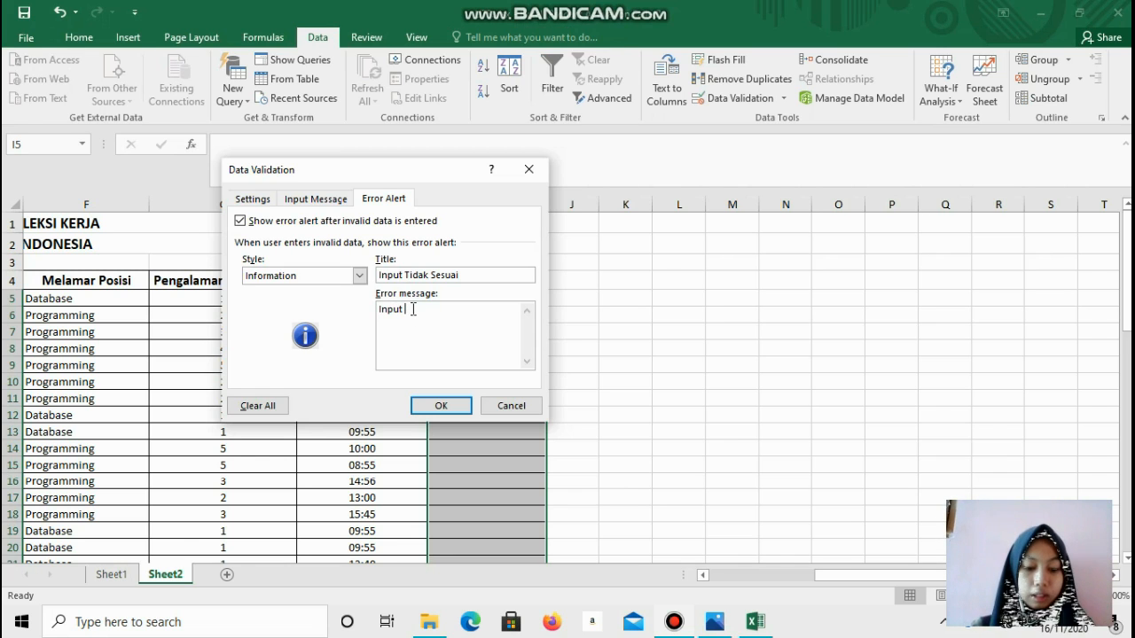
pyautogui.write('yang anda masukkan ')
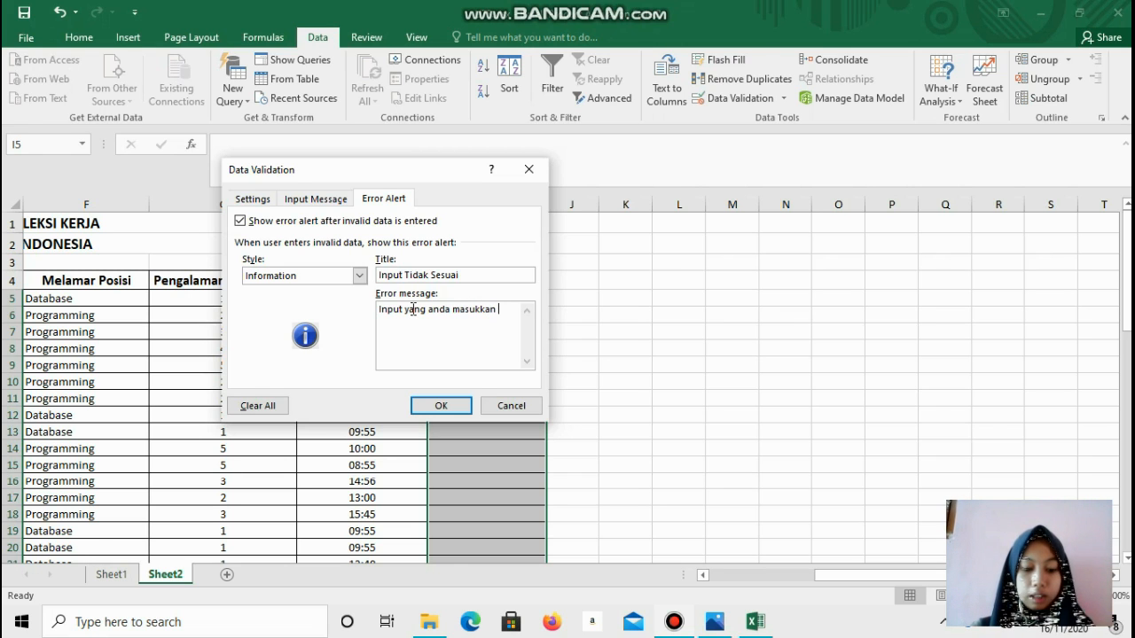
pyautogui.write('bukan ')
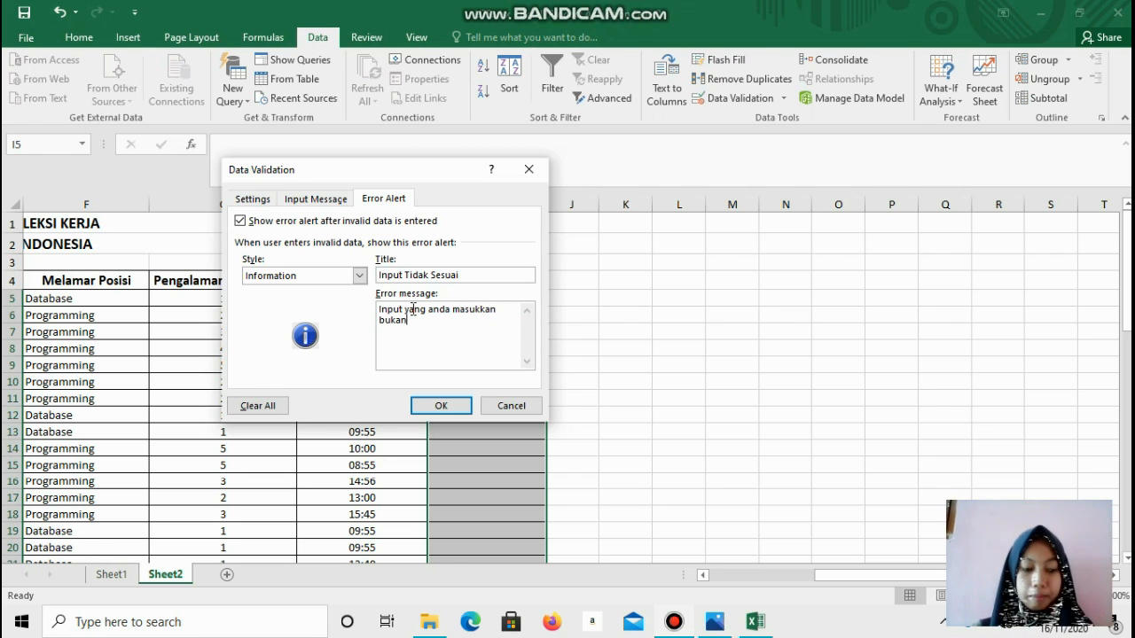
pyautogui.write('15')
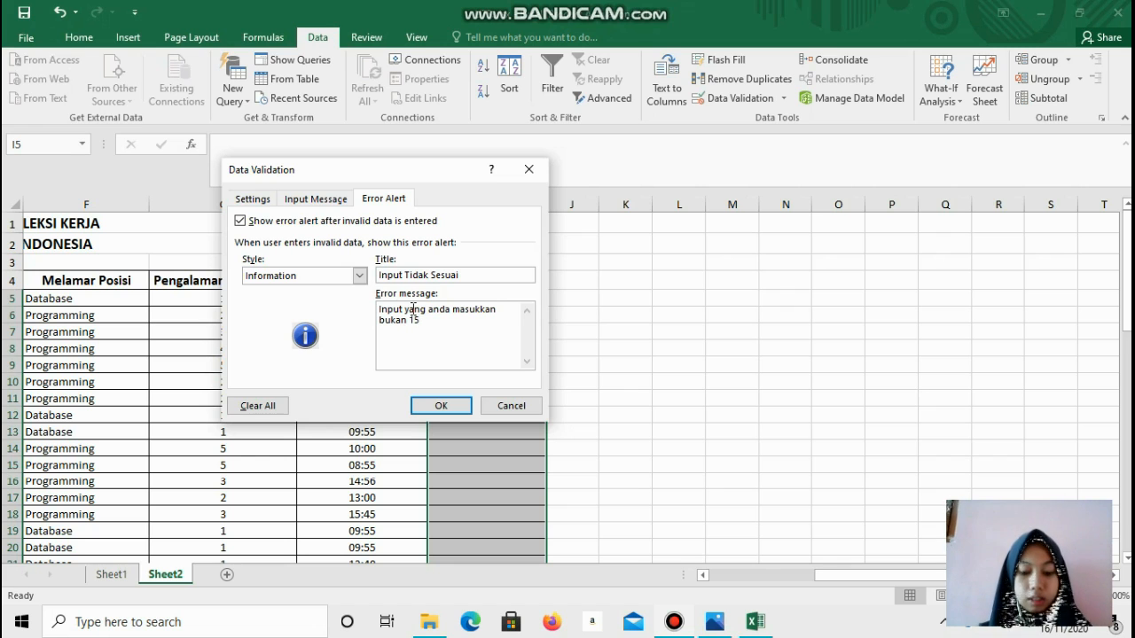
pyautogui.write('/11/2020')
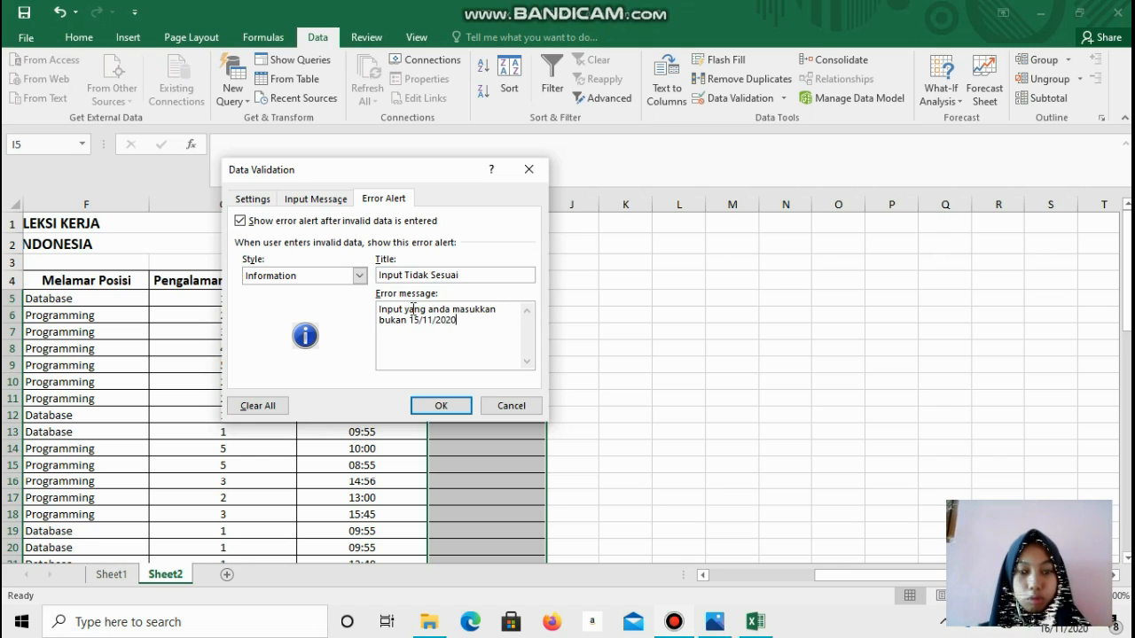
pyautogui.click(458, 406)
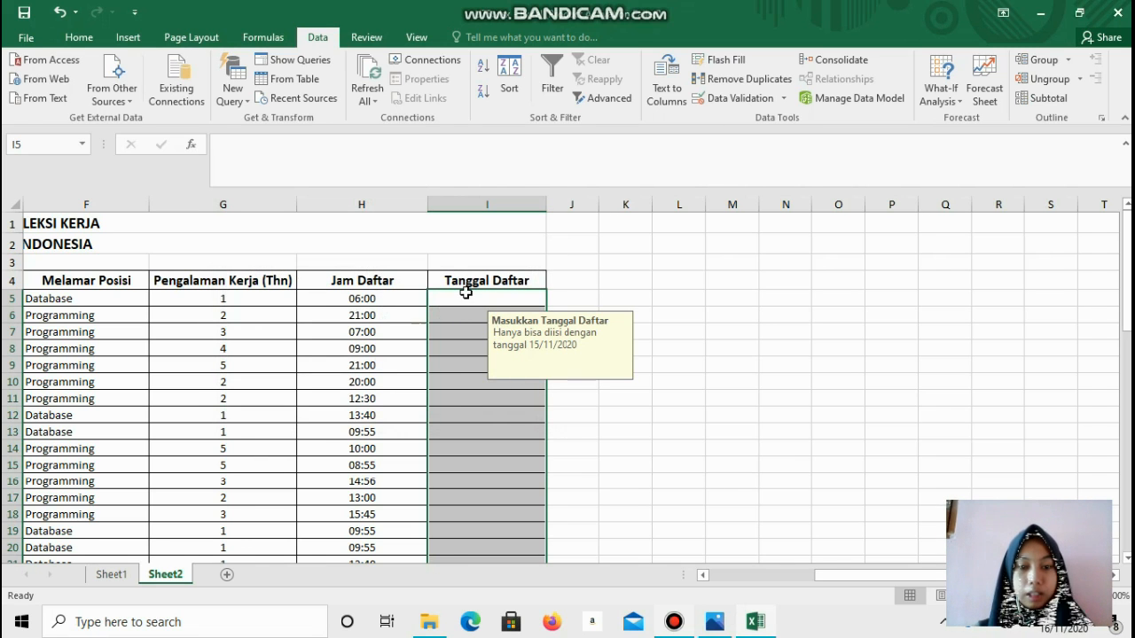
# Enter the date 15/11/2020 in Tanggal Daftar cell I5
pyautogui.click(467, 294)
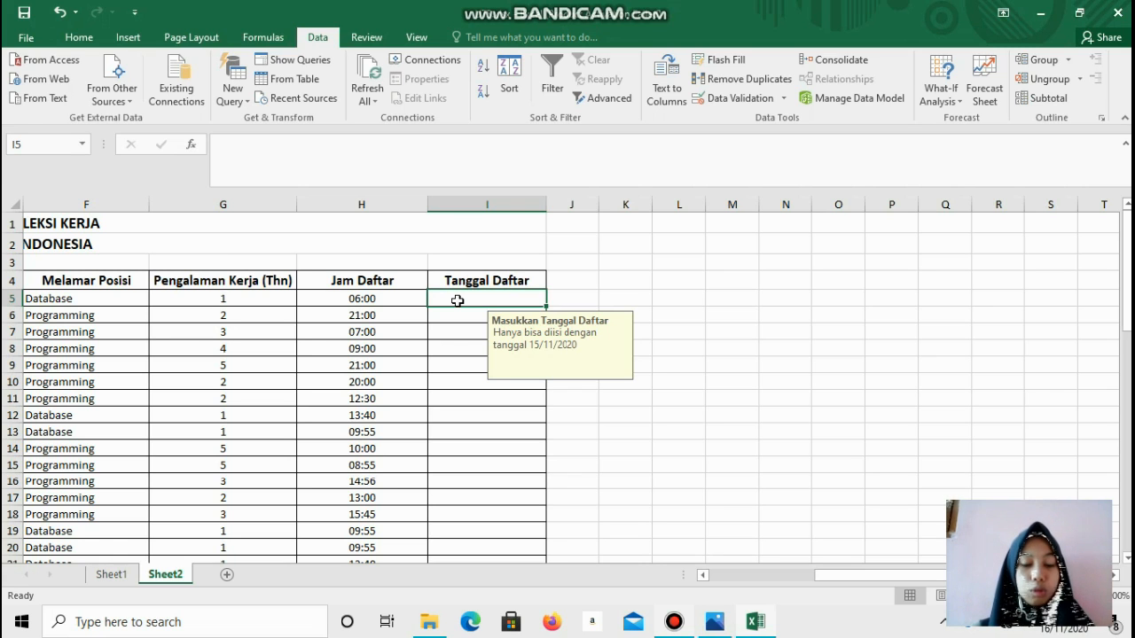
pyautogui.write('1')
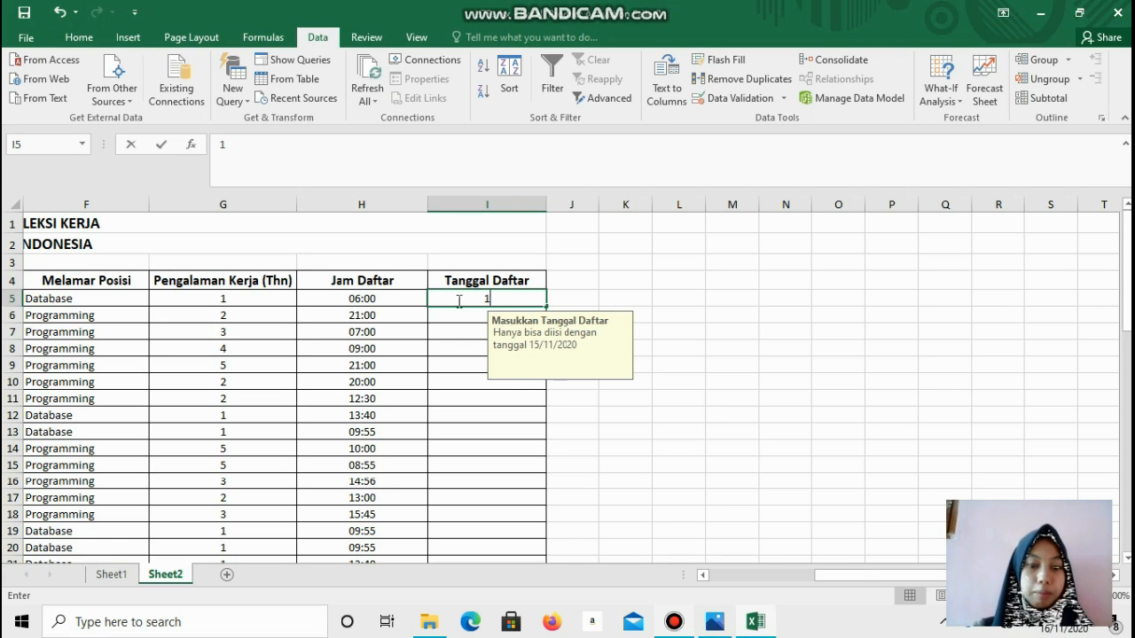
pyautogui.write('5/11/2020')
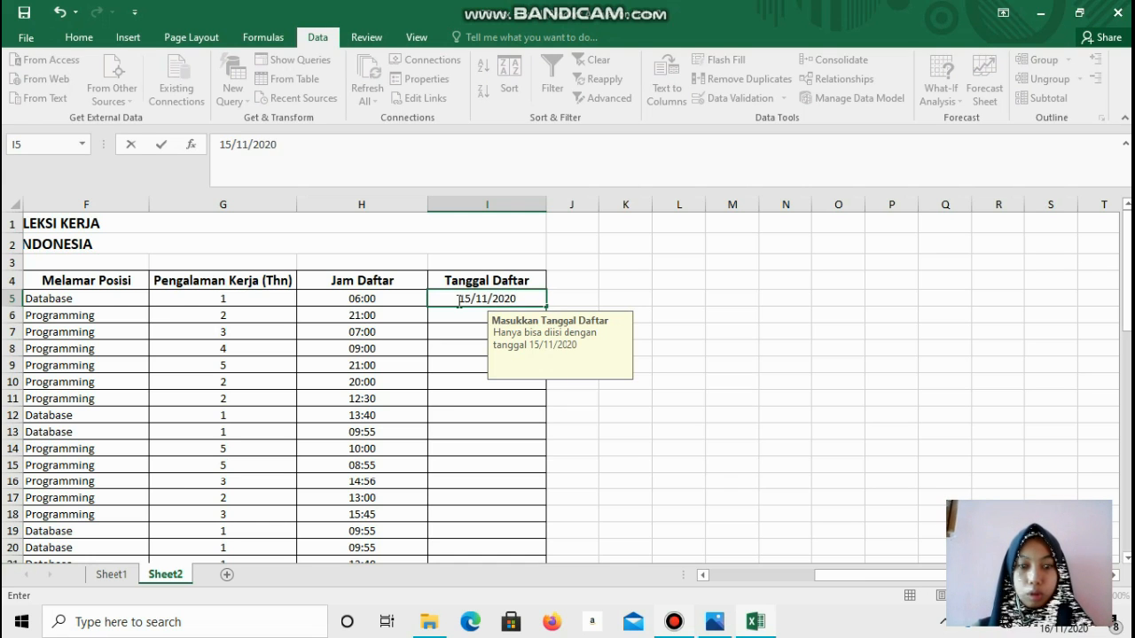
pyautogui.press('Return')
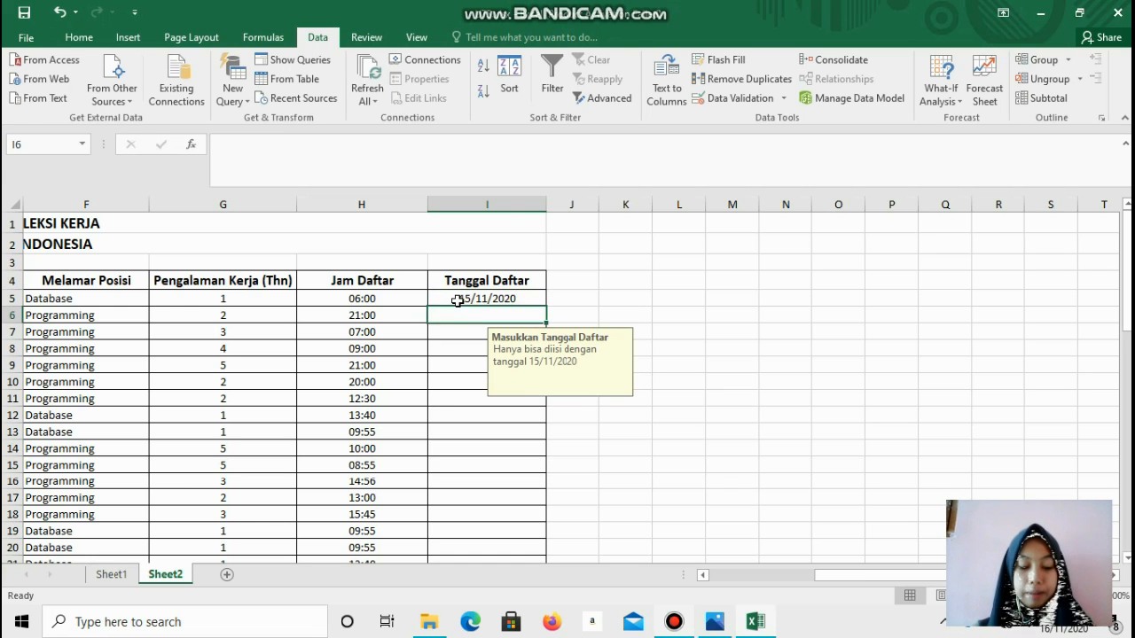
# Test the Tanggal Daftar rule by trying the invalid dates 16/11/2020 and 14/11/2020 in I6, cancelling each entry
pyautogui.write('16/20')
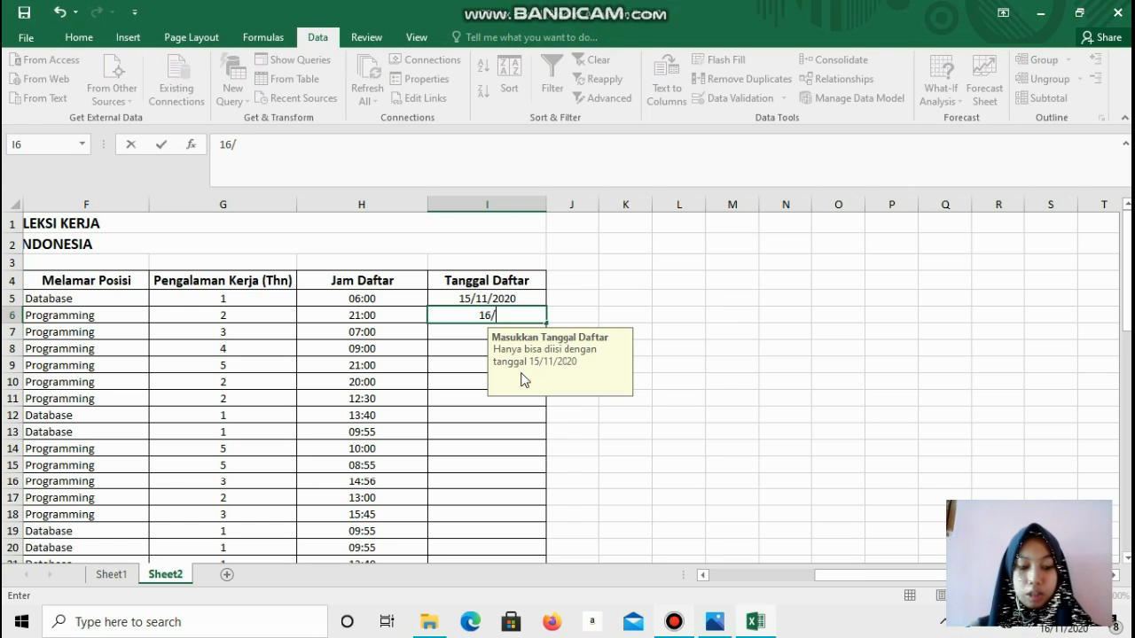
pyautogui.press('BackSpace')
pyautogui.press('BackSpace')
pyautogui.write('1')
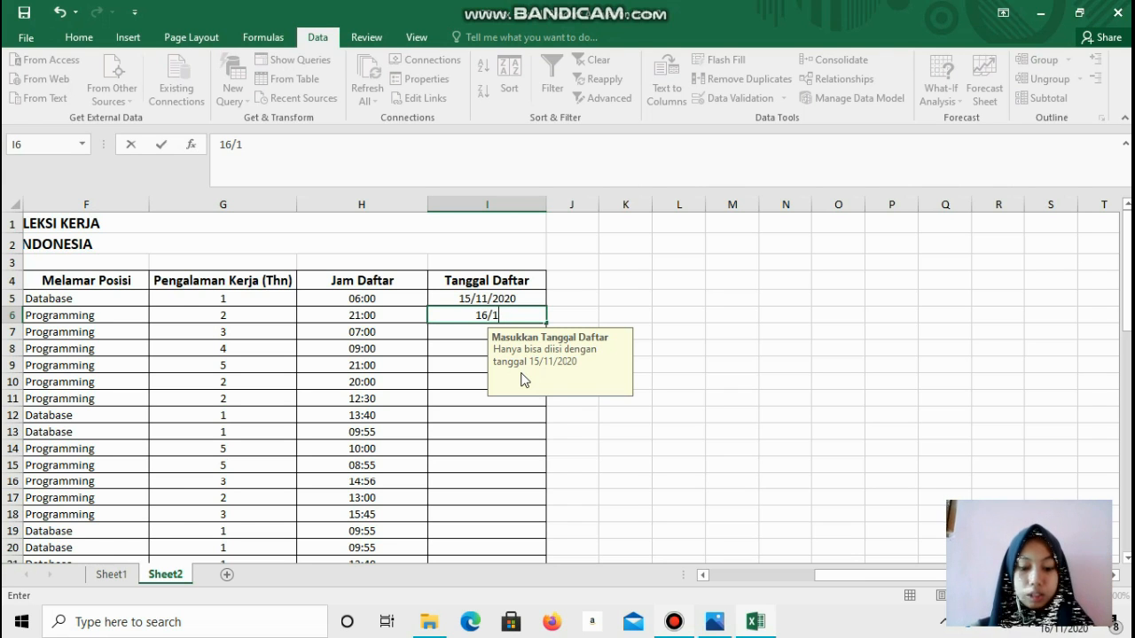
pyautogui.write('1/2020')
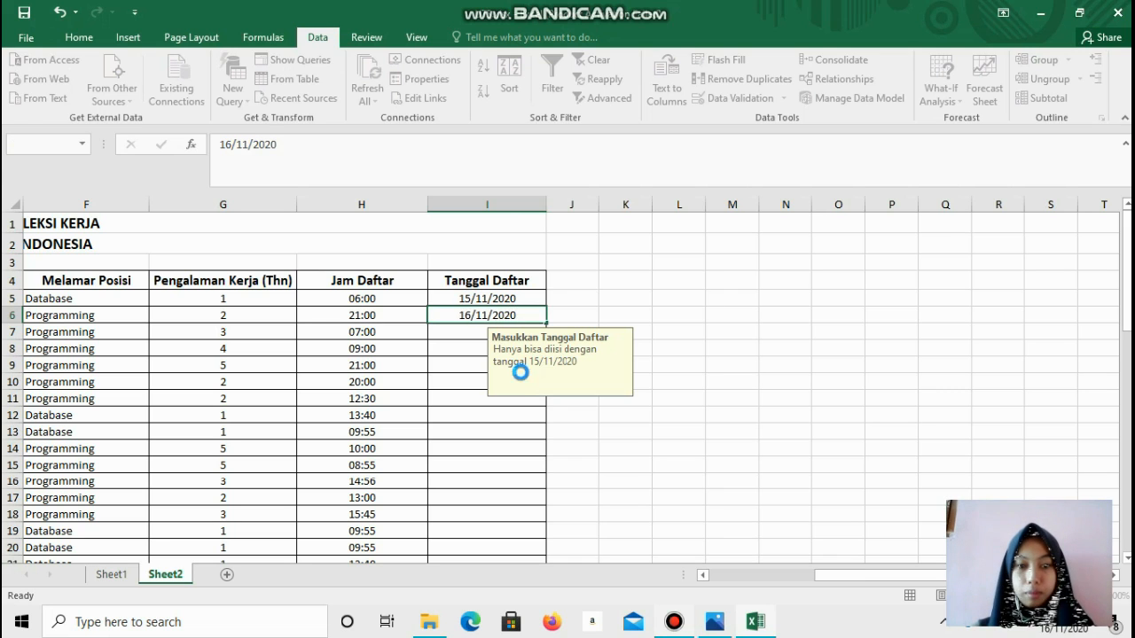
pyautogui.press('Return')
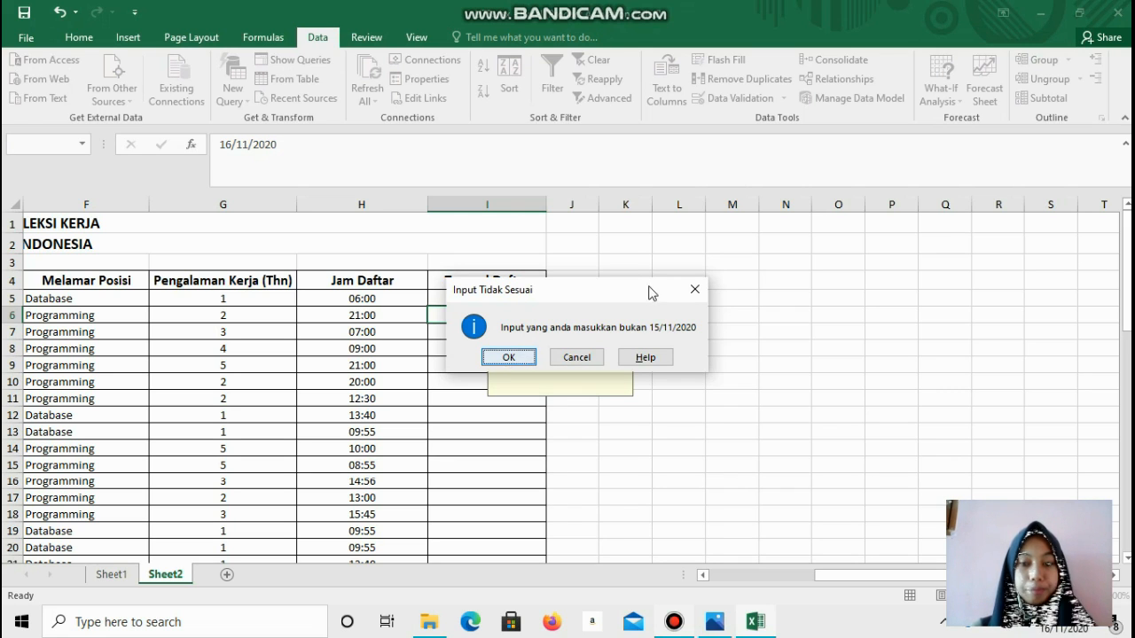
pyautogui.click(698, 293)
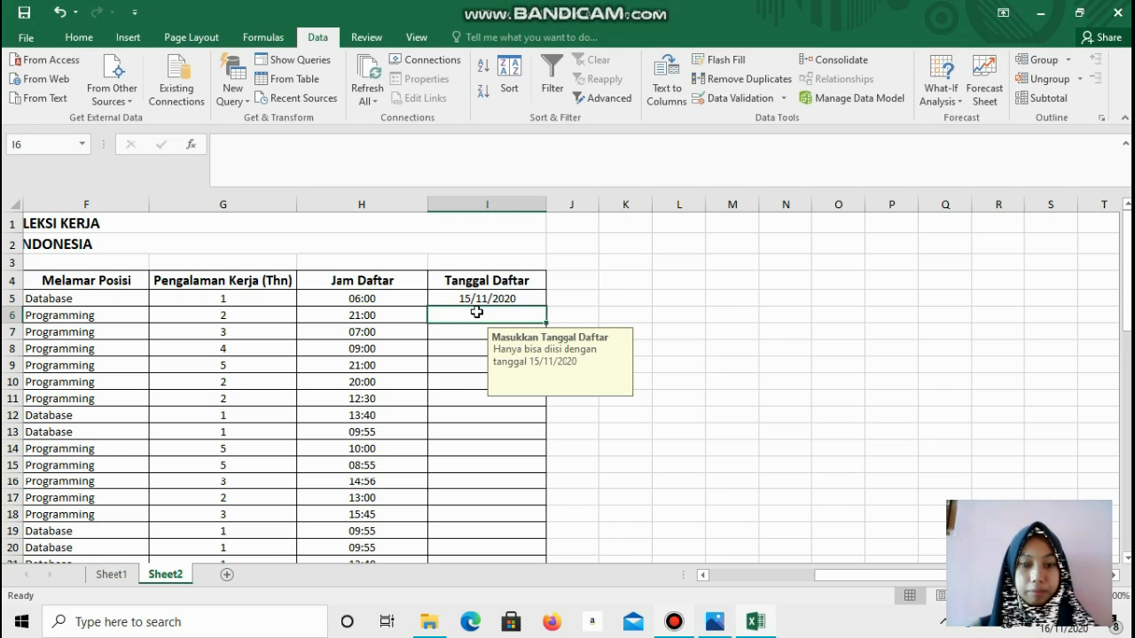
pyautogui.write('14/11/2020')
pyautogui.press('Return')
pyautogui.click(600, 360)
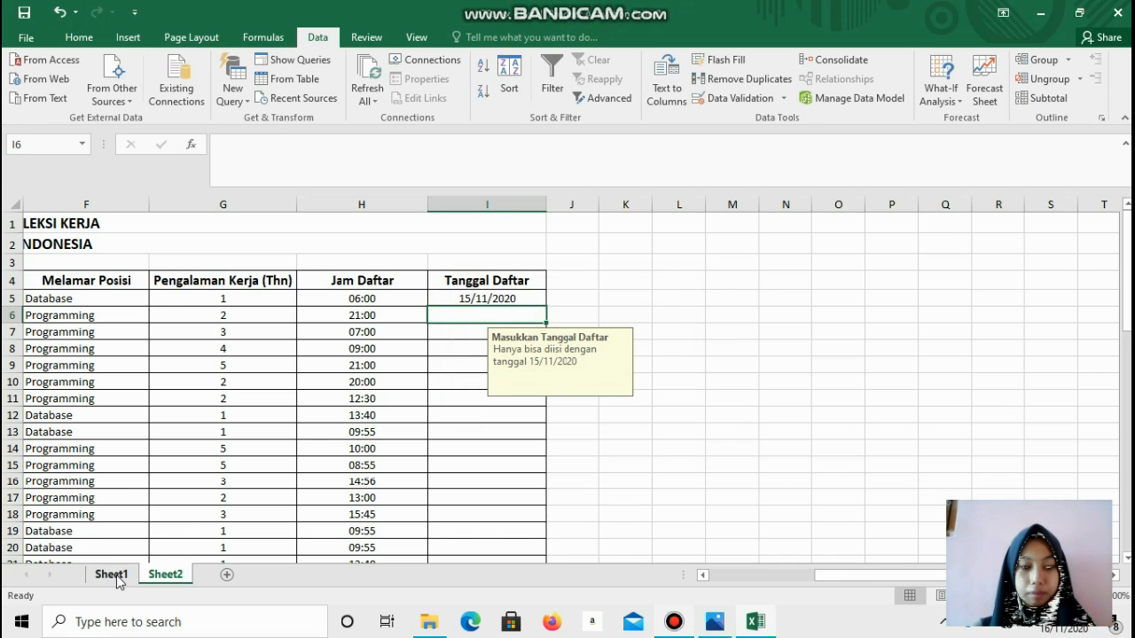
# Enter 15/11/2020 in I6 and fill the dates of I5:I6 down the Tanggal Daftar column to I34
pyautogui.click(511, 301)
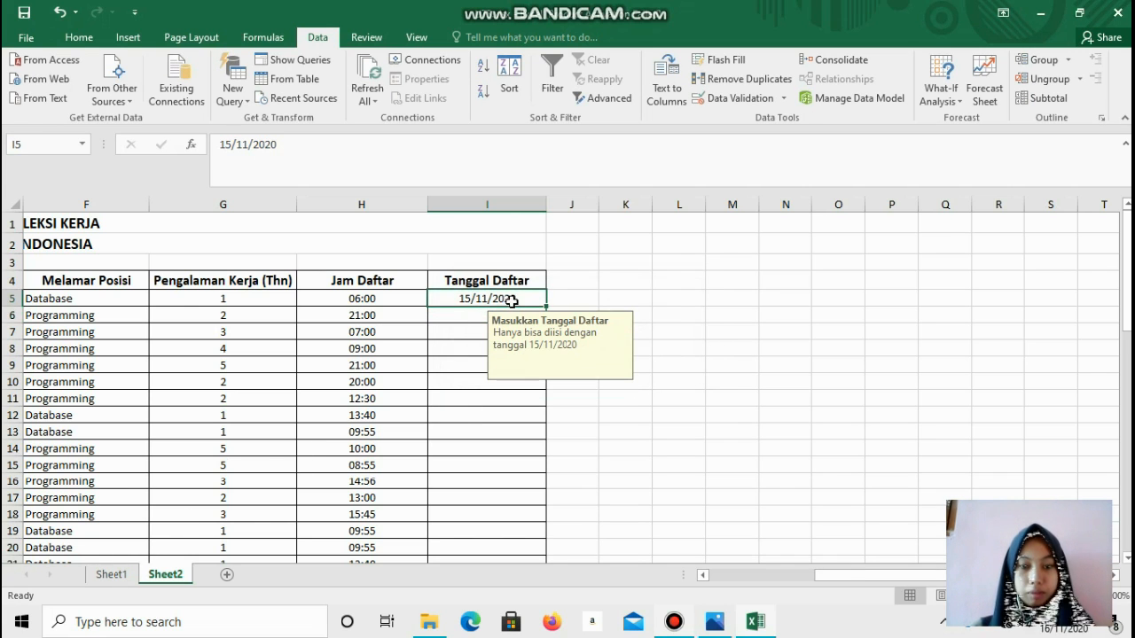
pyautogui.click(455, 316)
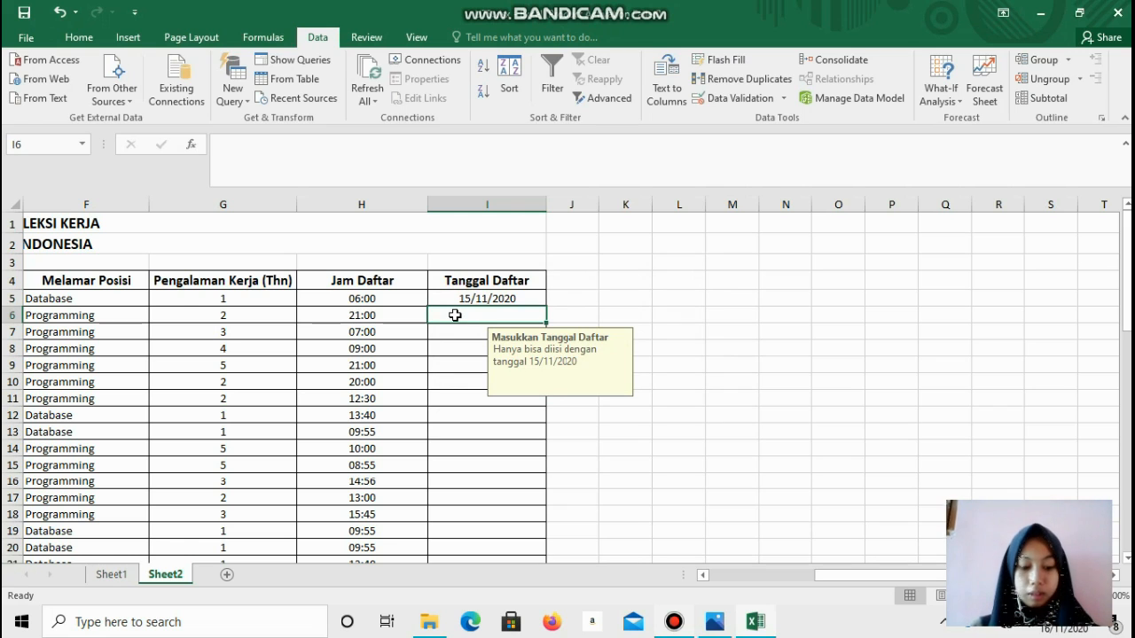
pyautogui.write('15/11/2020')
pyautogui.press('Return')
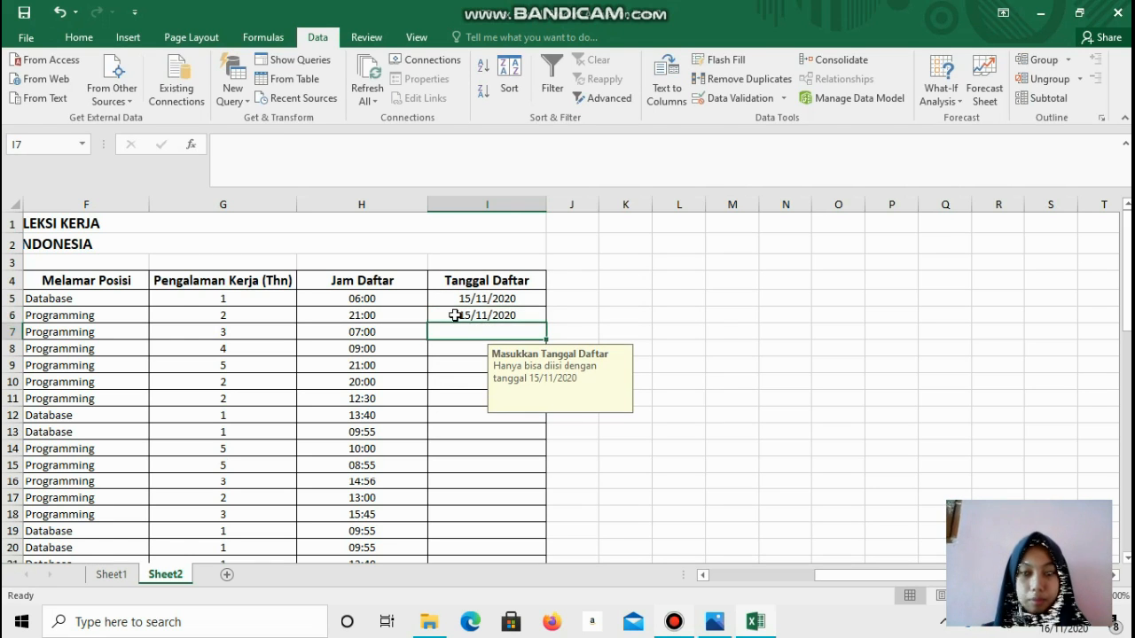
pyautogui.moveTo(468, 298); pyautogui.dragTo(476, 319)
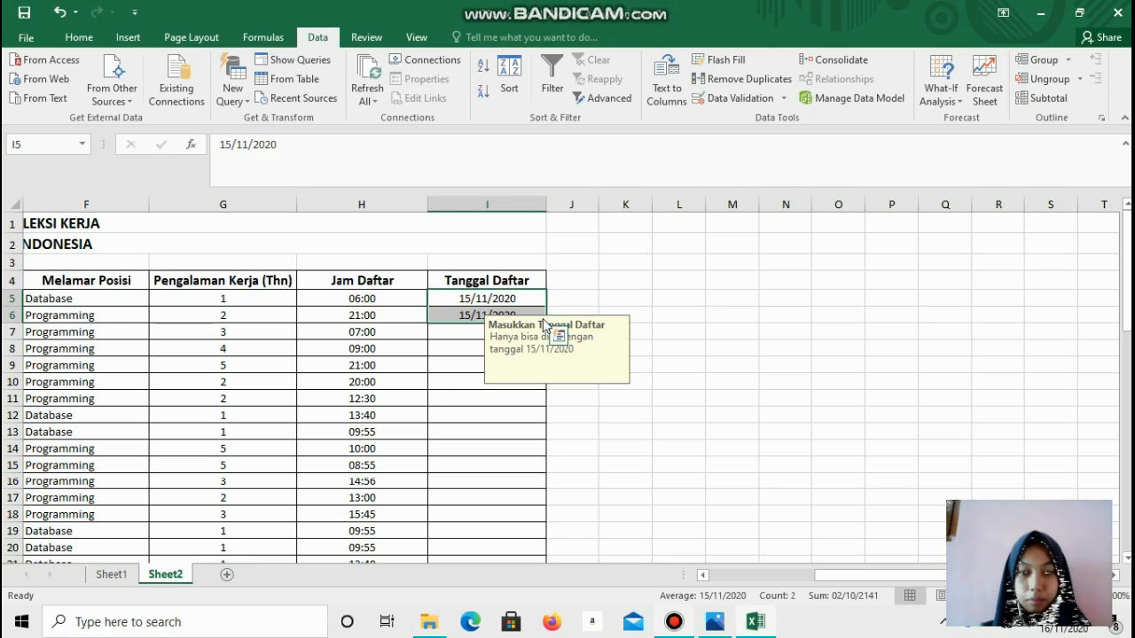
pyautogui.moveTo(546, 323); pyautogui.dragTo(517, 529)
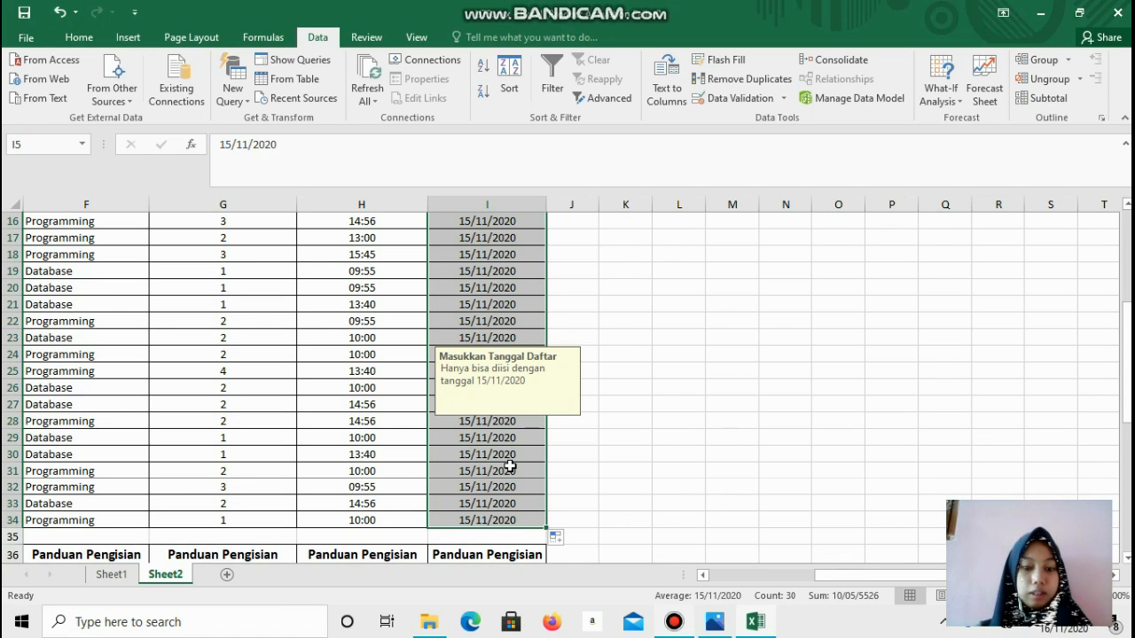
# Review the completed applicant table in Sheet2 and the Panduan Pengisian and Data Validation reference tables below it
pyautogui.moveTo(1126, 355); pyautogui.dragTo(1126, 368)
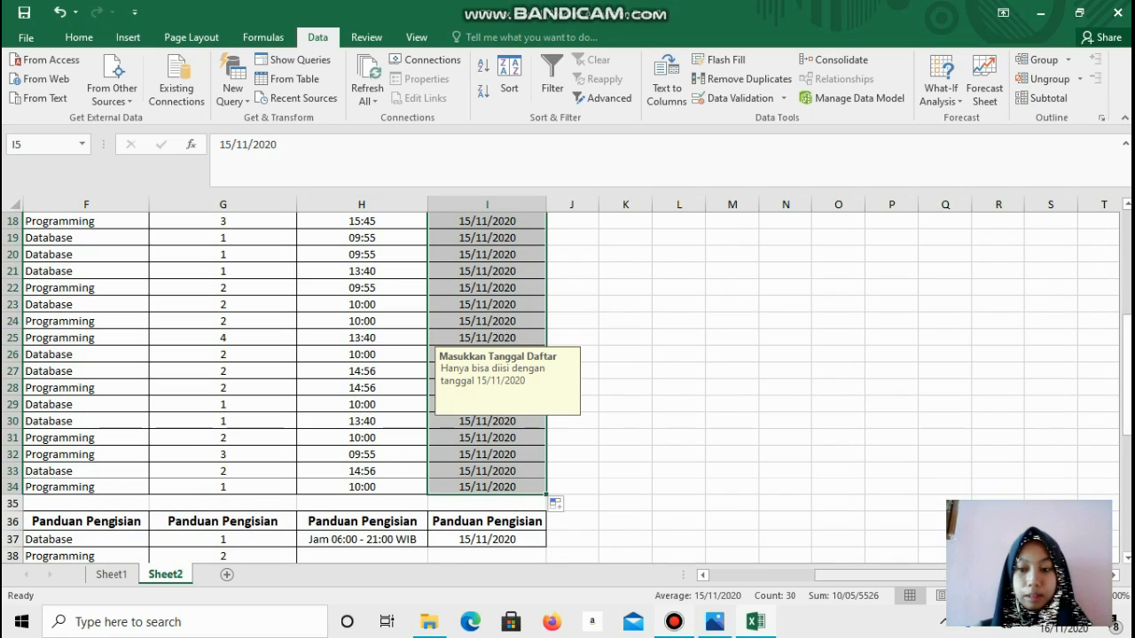
pyautogui.moveTo(819, 578); pyautogui.dragTo(713, 579)
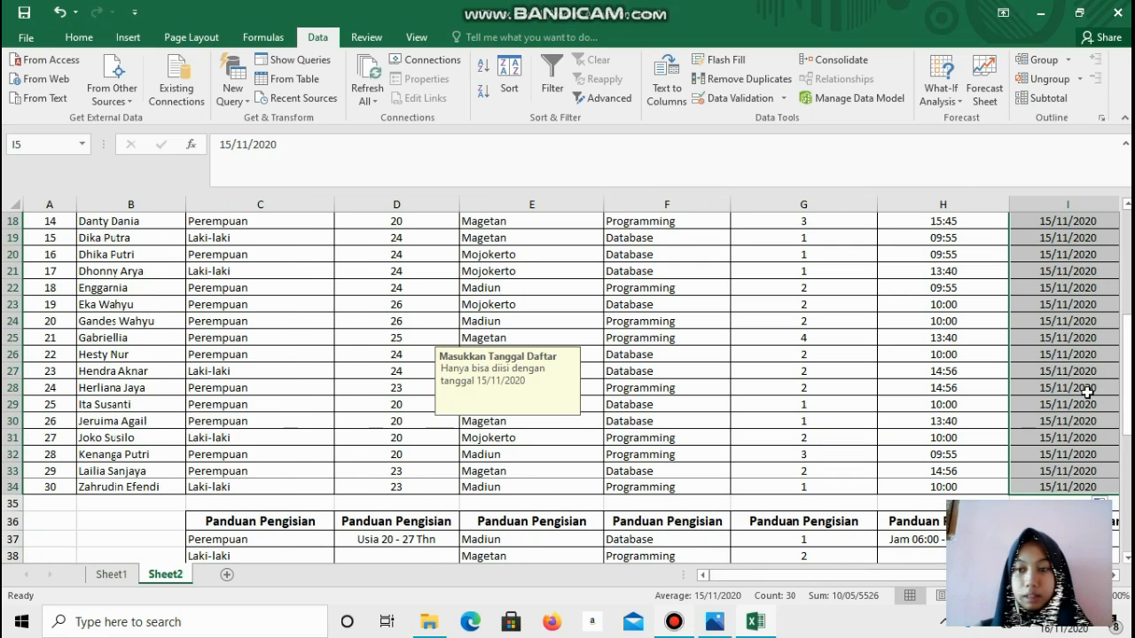
pyautogui.moveTo(1126, 404); pyautogui.dragTo(1126, 398)
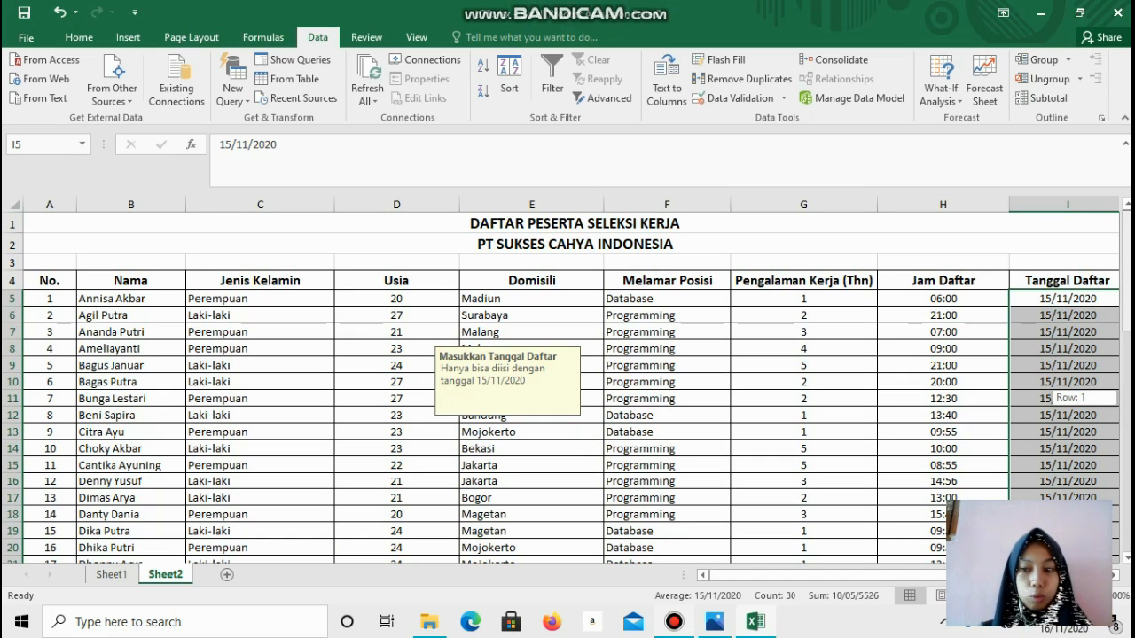
pyautogui.moveTo(1126, 398); pyautogui.dragTo(1126, 409)
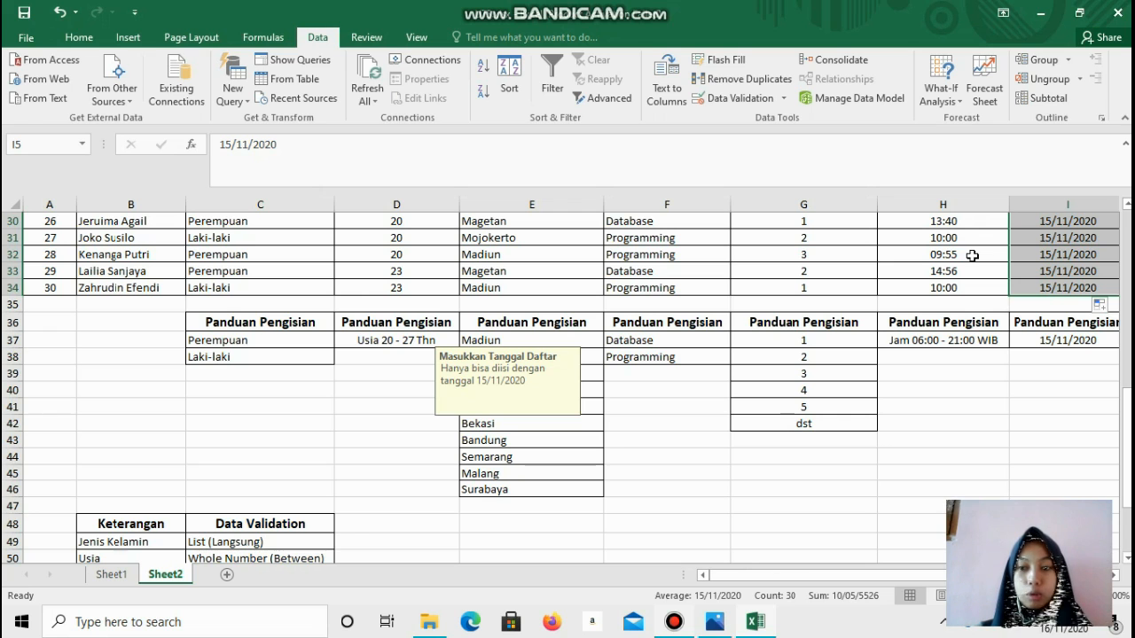
pyautogui.moveTo(1128, 439); pyautogui.dragTo(1124, 235)
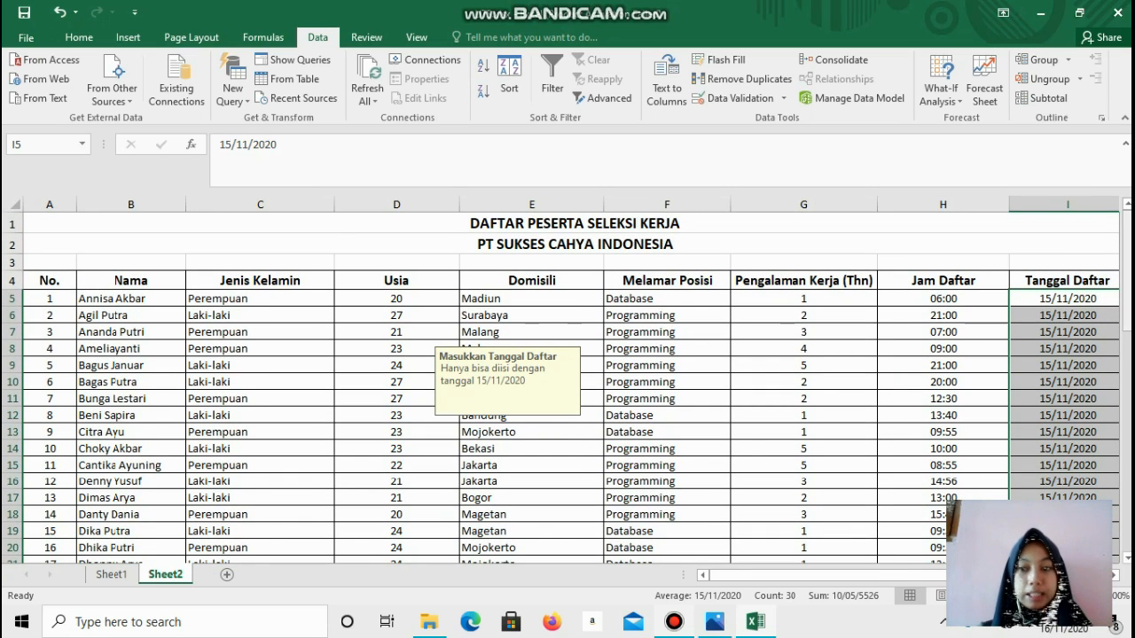
pyautogui.moveTo(1127, 251); pyautogui.dragTo(1127, 259)
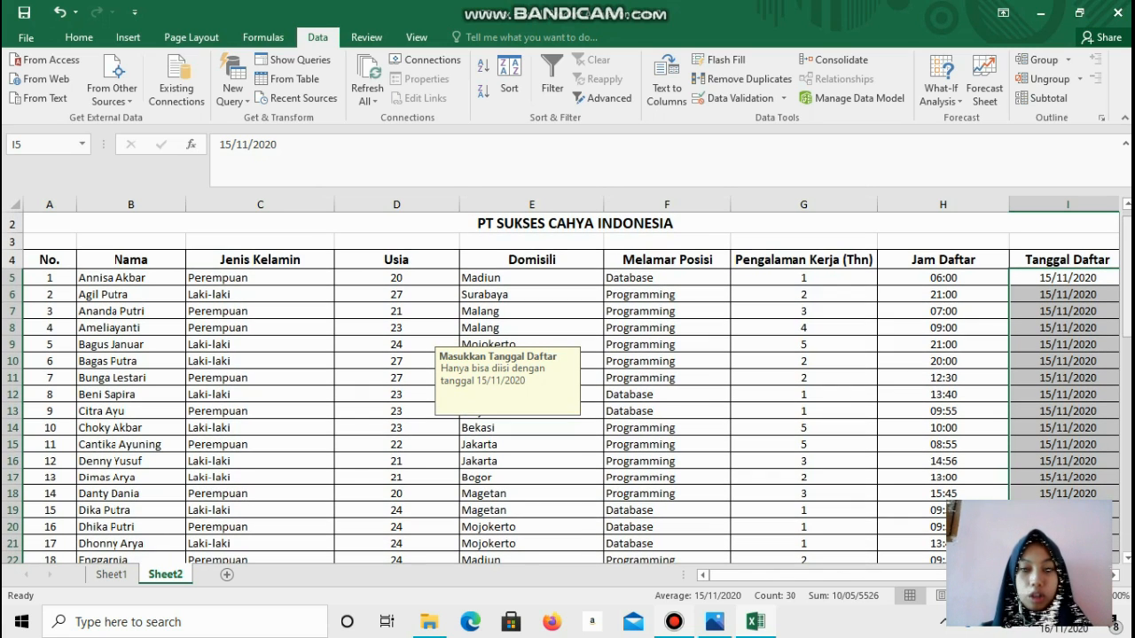